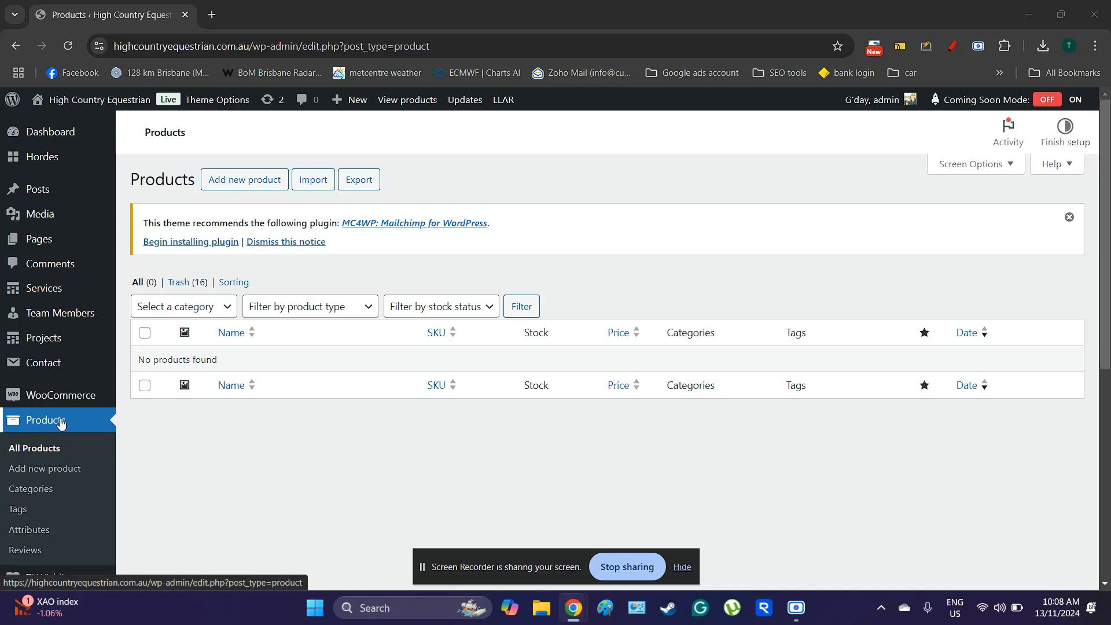
click(38, 424)
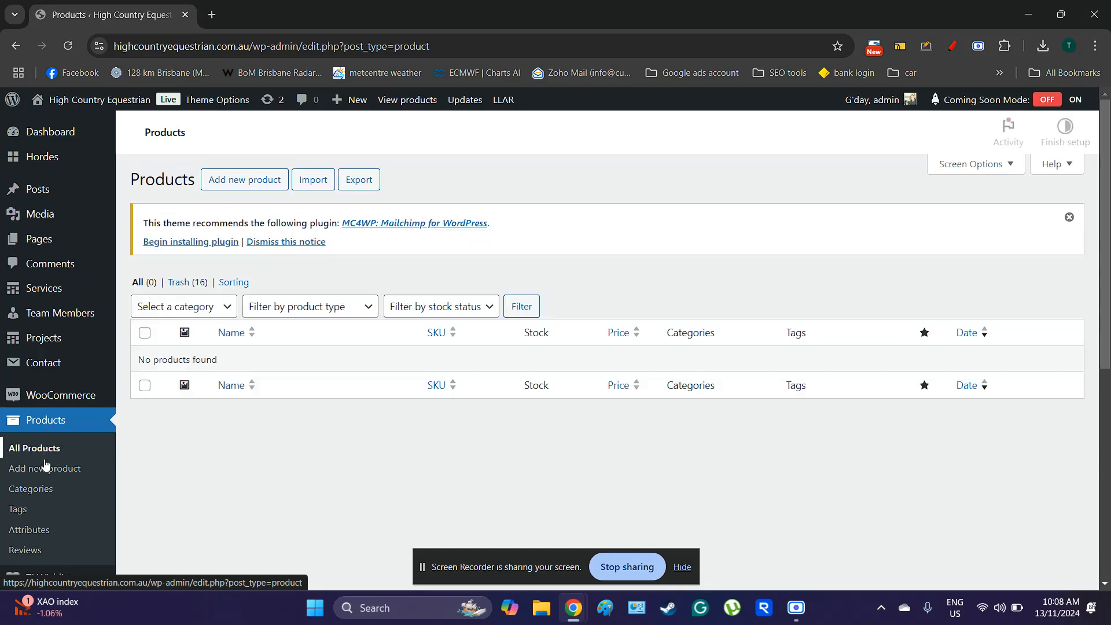
click(47, 469)
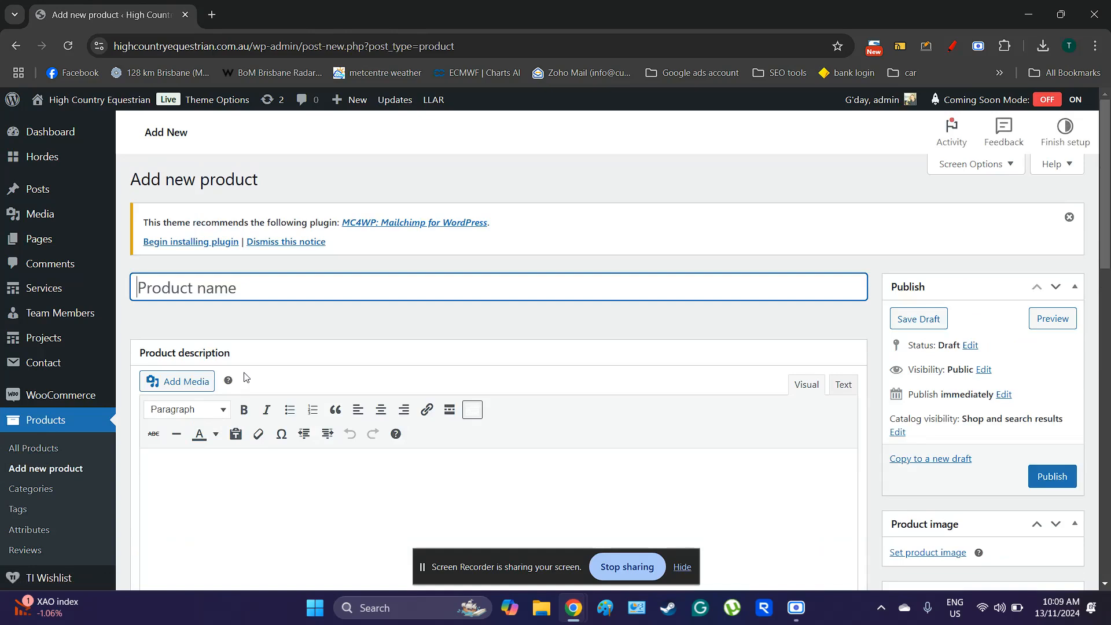
click(52, 451)
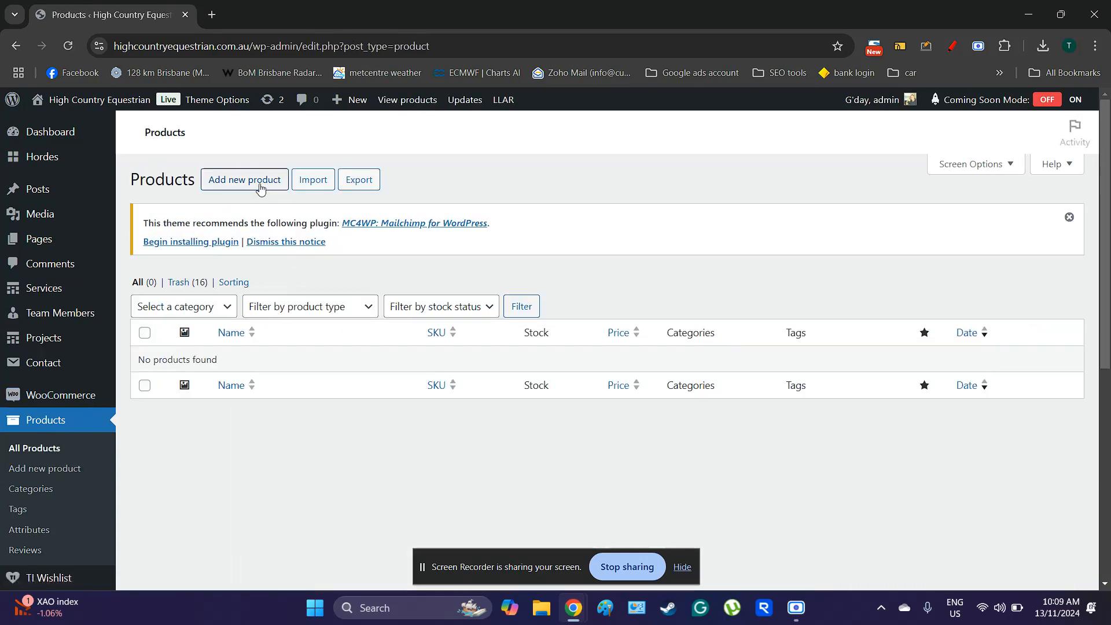
Start a new product from the products list and name it "test"
click(260, 183)
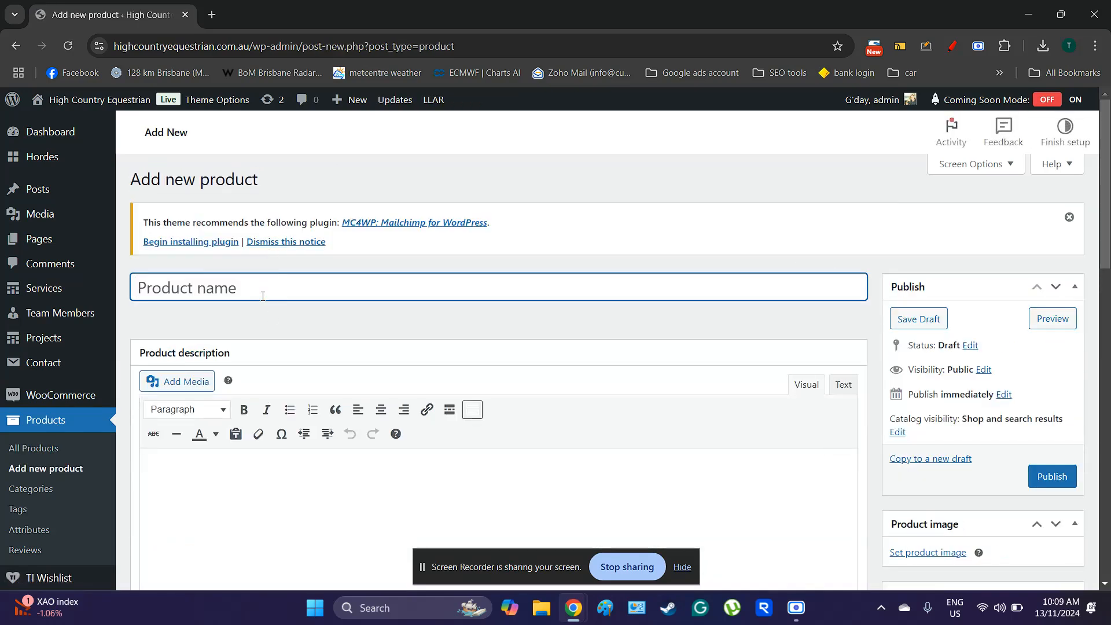
text(test)
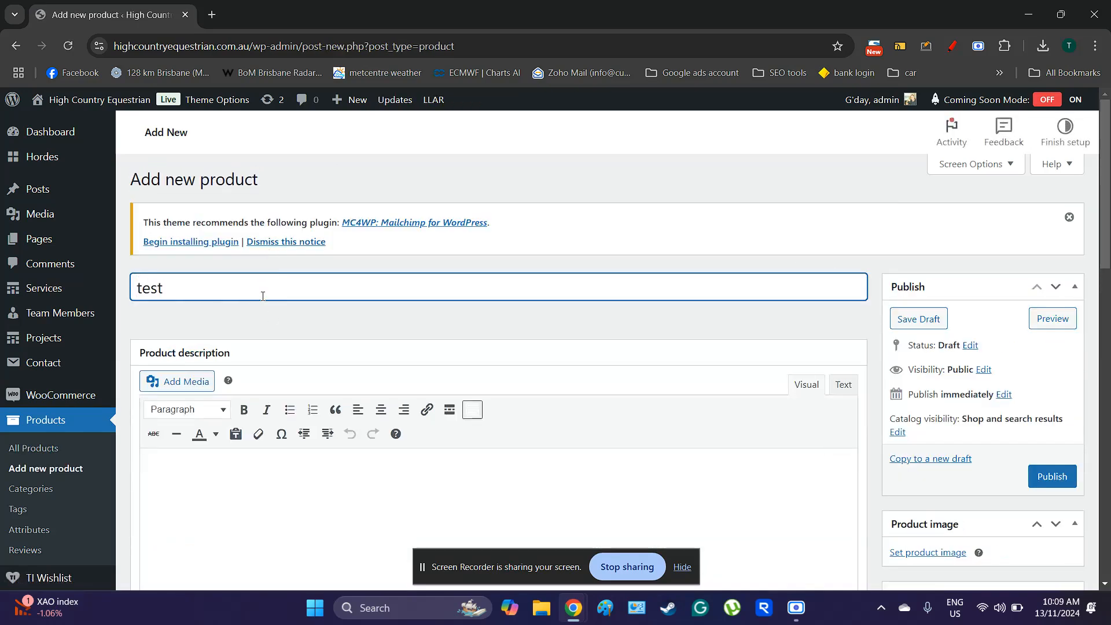
click(264, 458)
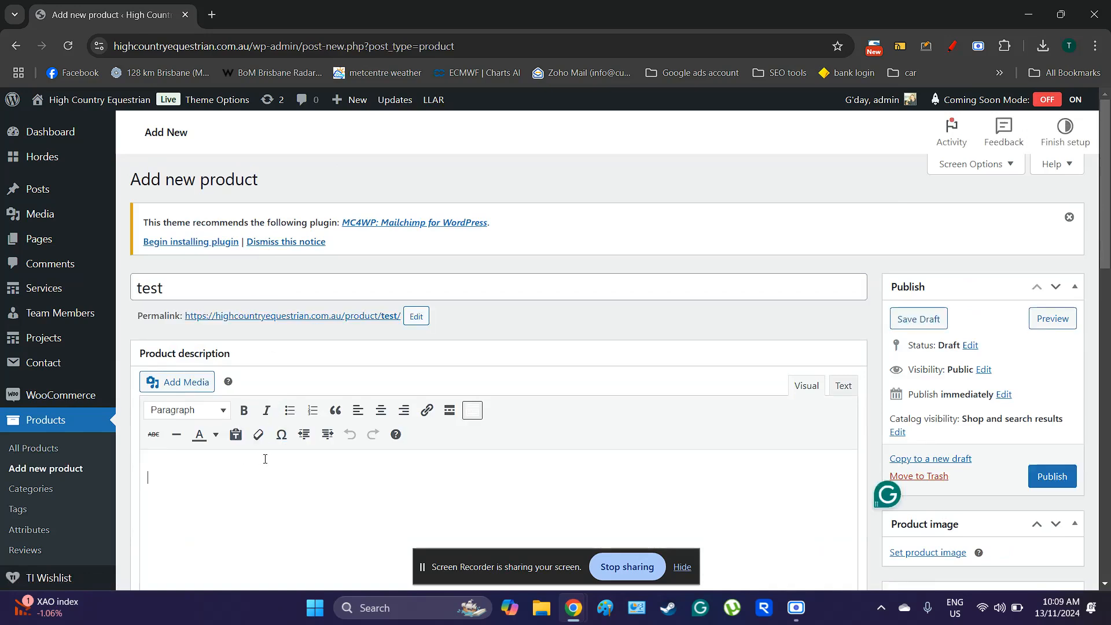
Examine the new product form, comparing the product name, main description, product data and short description areas
scroll(280, 461, down, 2)
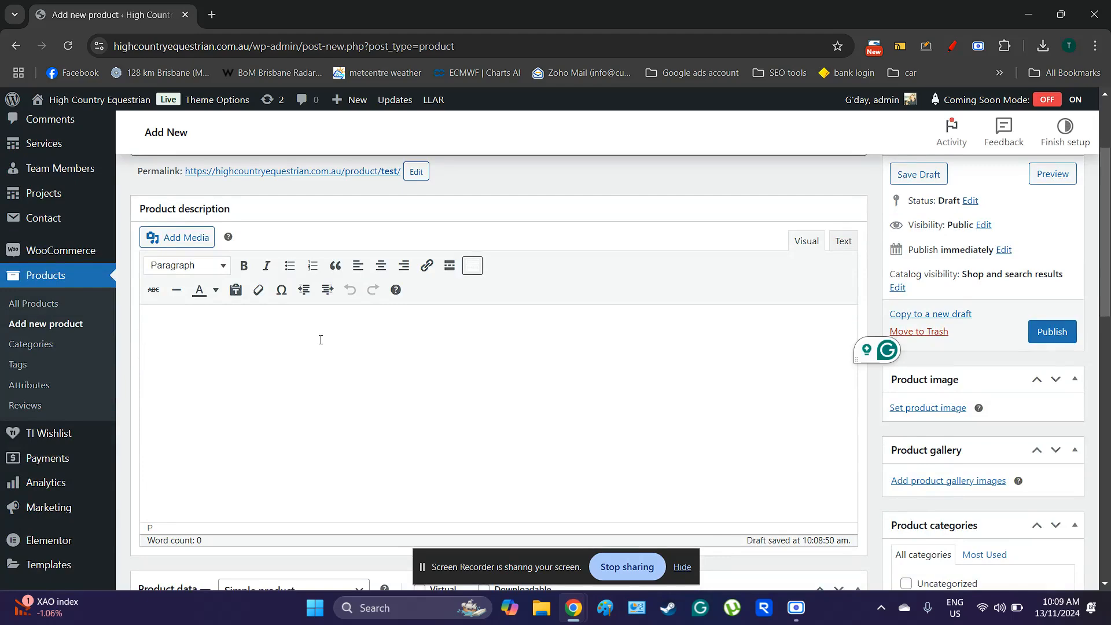
scroll(327, 379, down, 12)
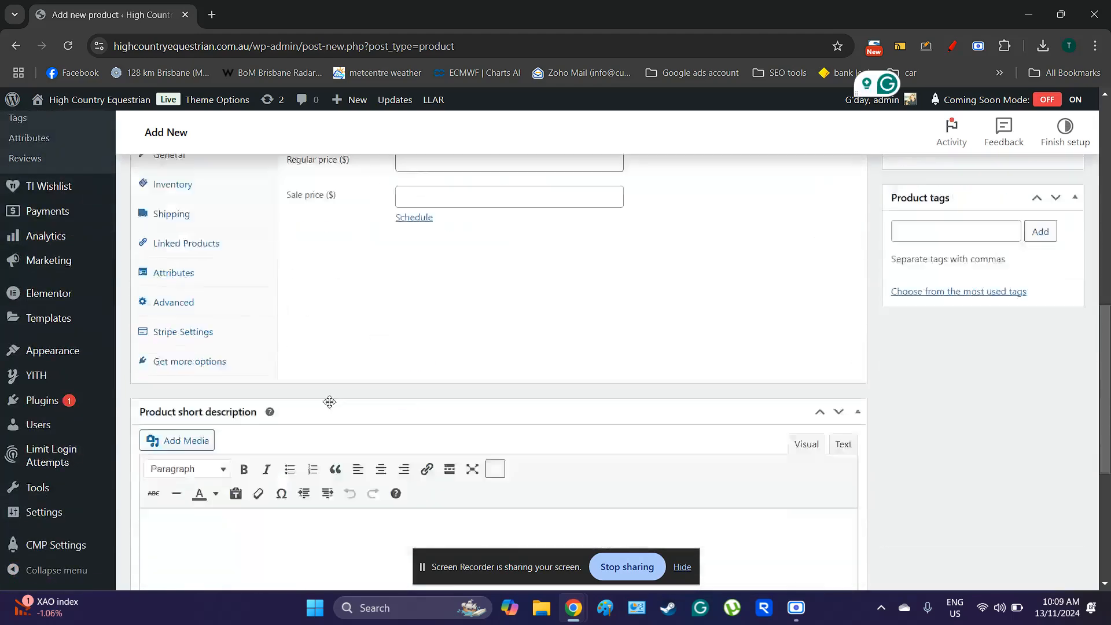
click(310, 393)
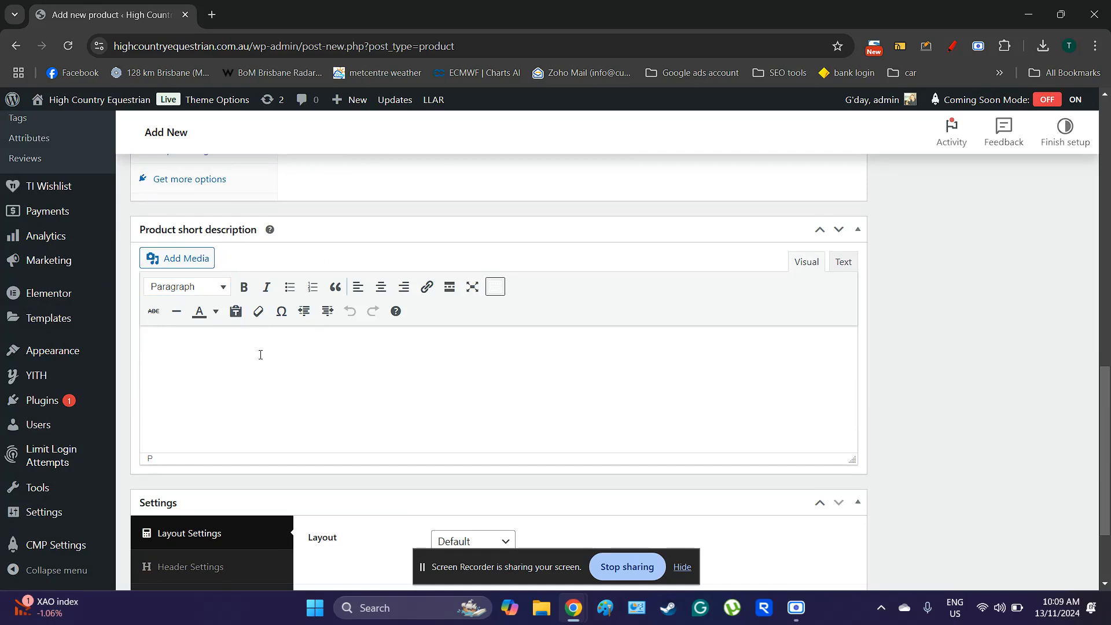
scroll(260, 367, up, 3)
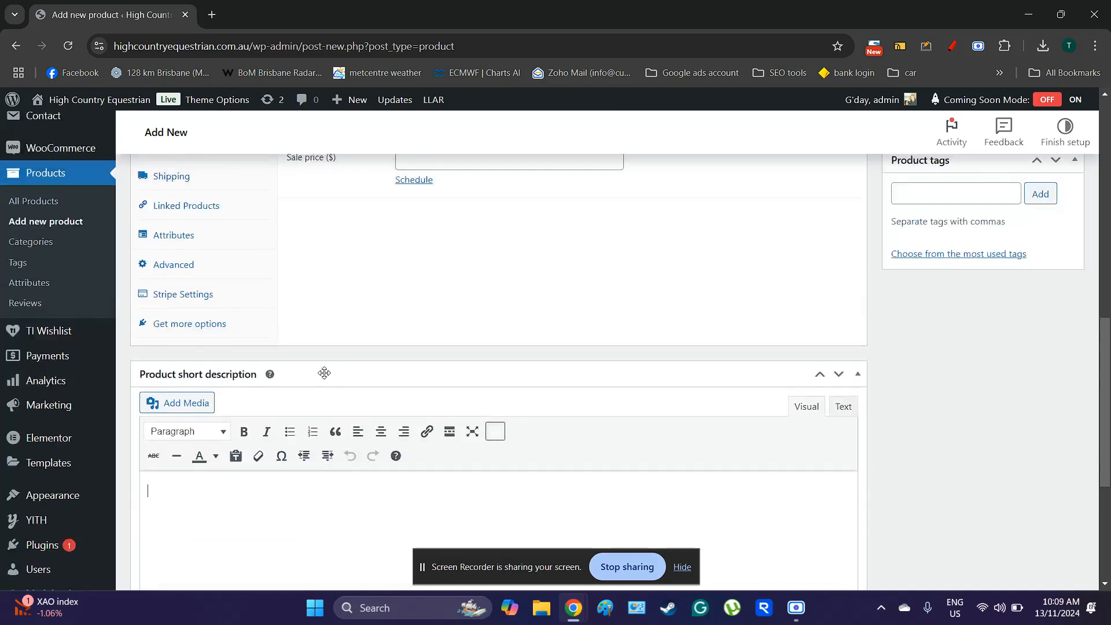
scroll(321, 373, down, 1)
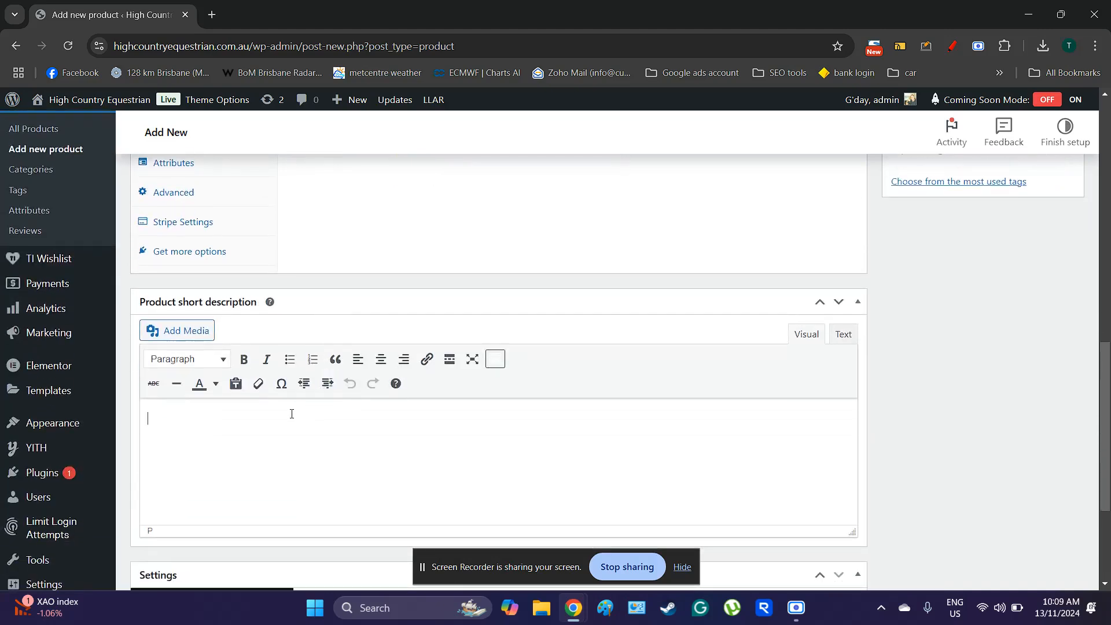
scroll(266, 418, up, 15)
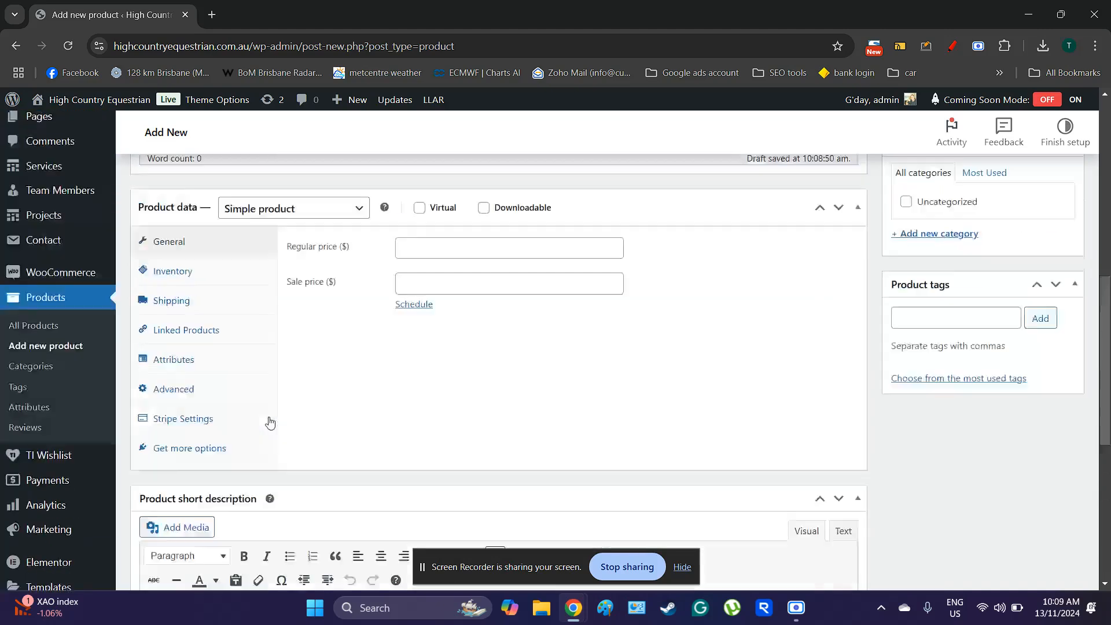
scroll(283, 421, down, 15)
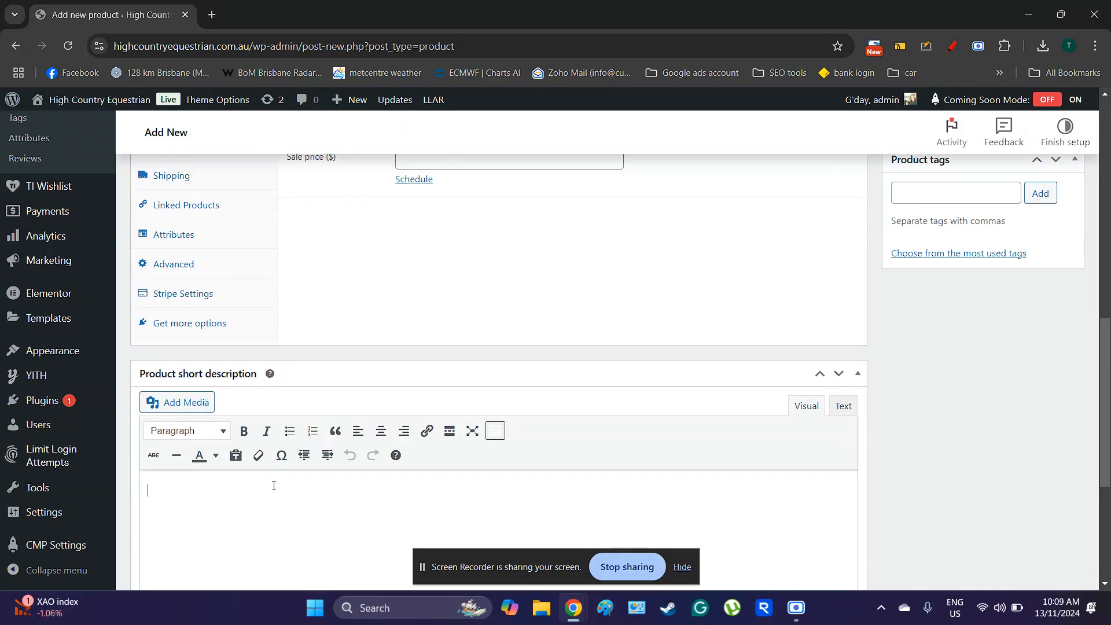
scroll(272, 486, down, 2)
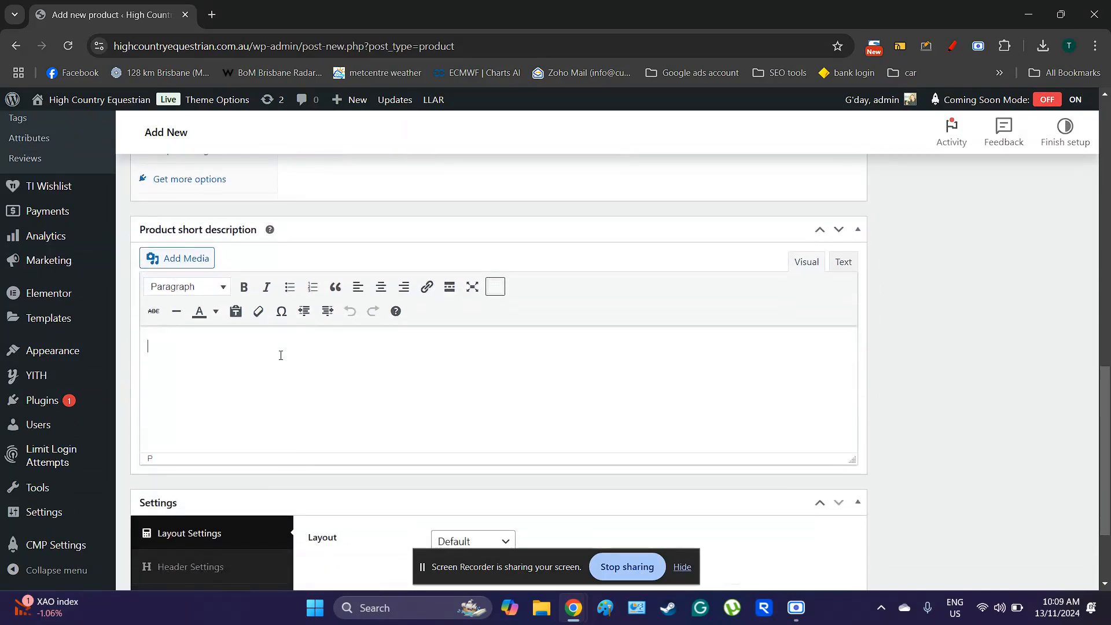
click(280, 355)
scroll(285, 379, up, 10)
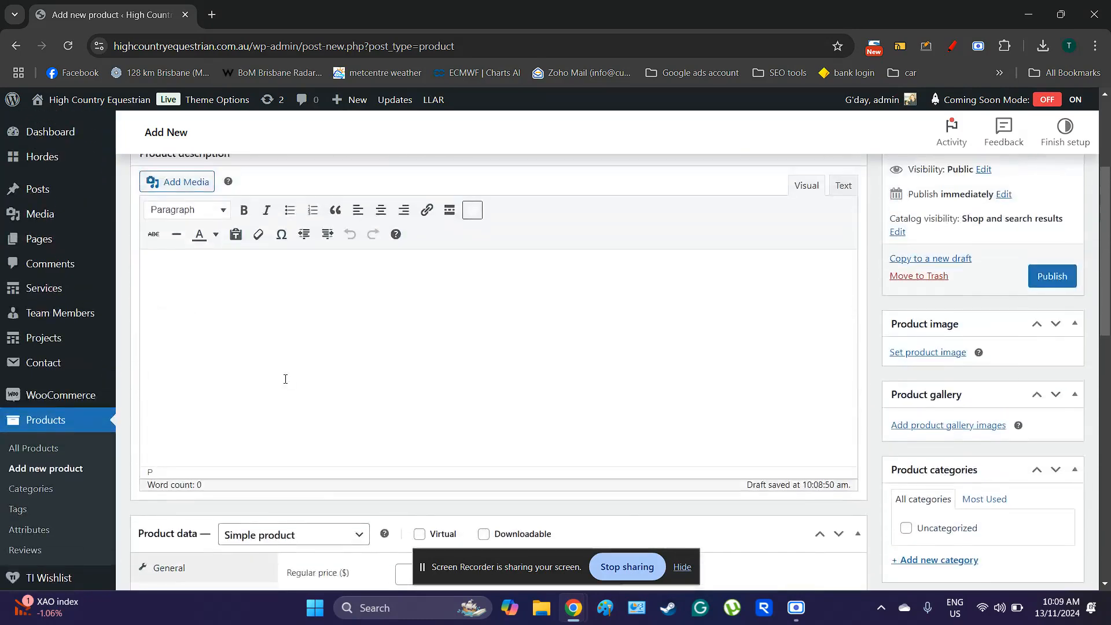
scroll(285, 379, up, 2)
click(297, 217)
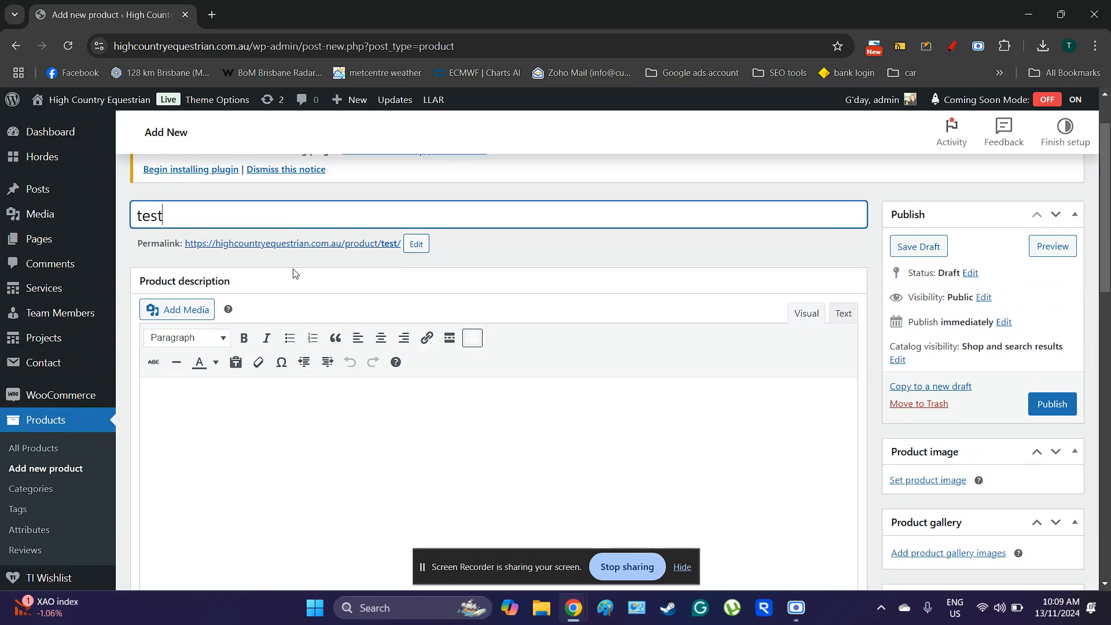
scroll(315, 342, down, 9)
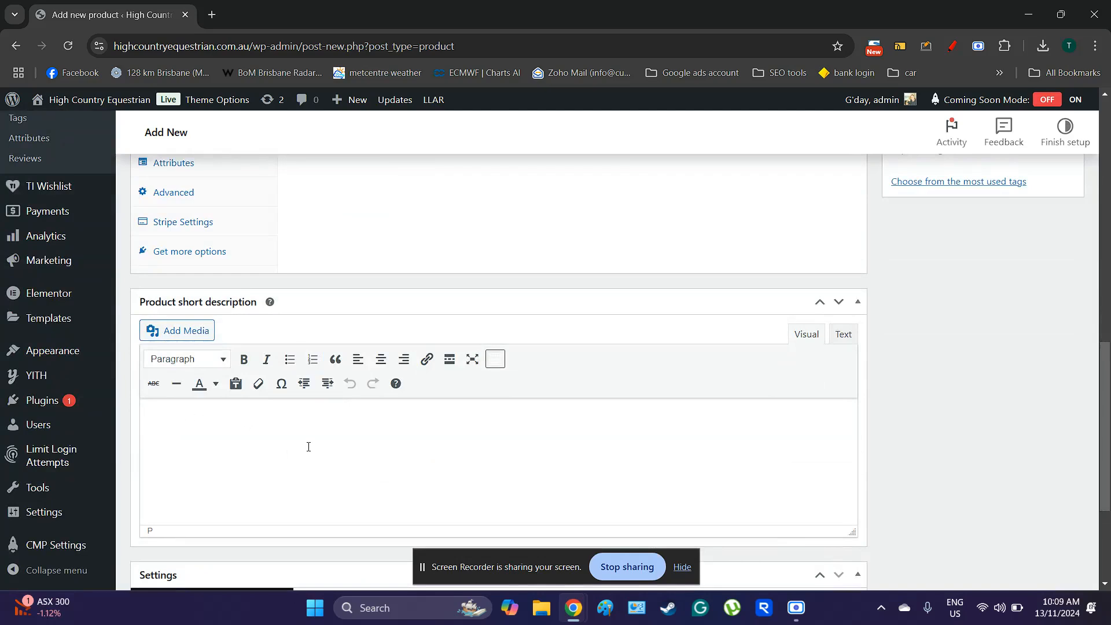
scroll(306, 448, up, 6)
scroll(311, 449, up, 2)
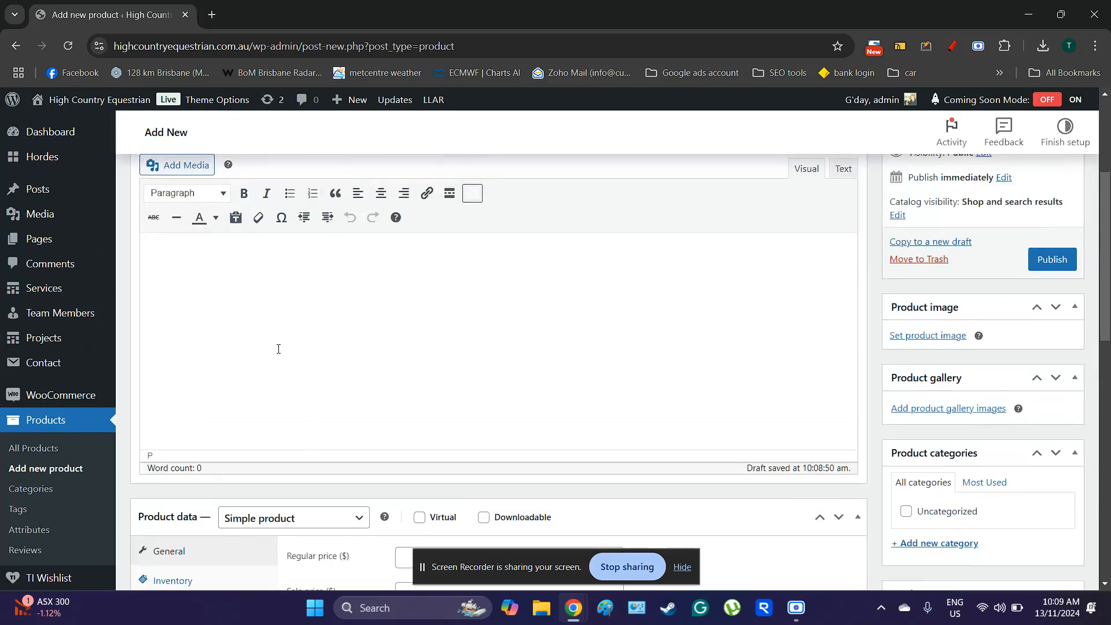
click(241, 282)
scroll(280, 320, up, 1)
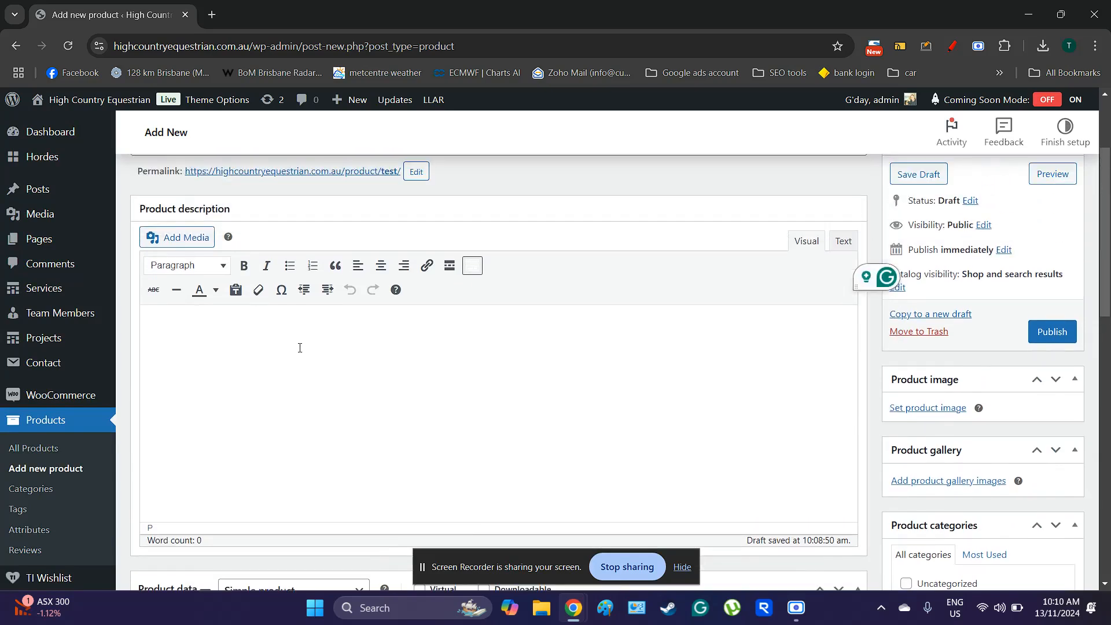
Set the product's regular price to 25 dollars
scroll(299, 347, down, 3)
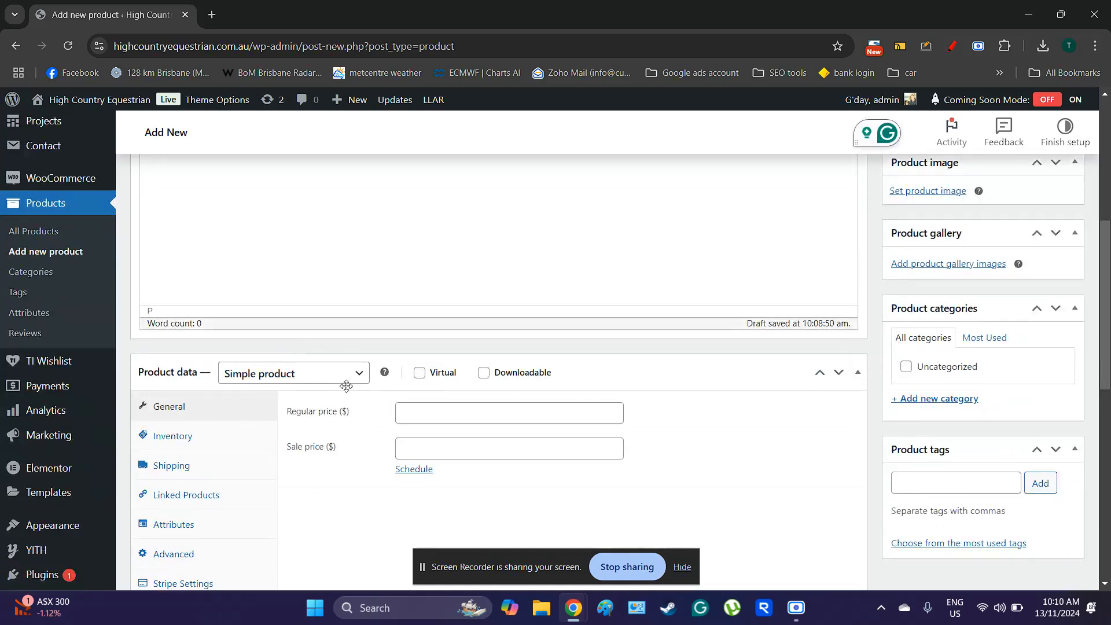
click(477, 412)
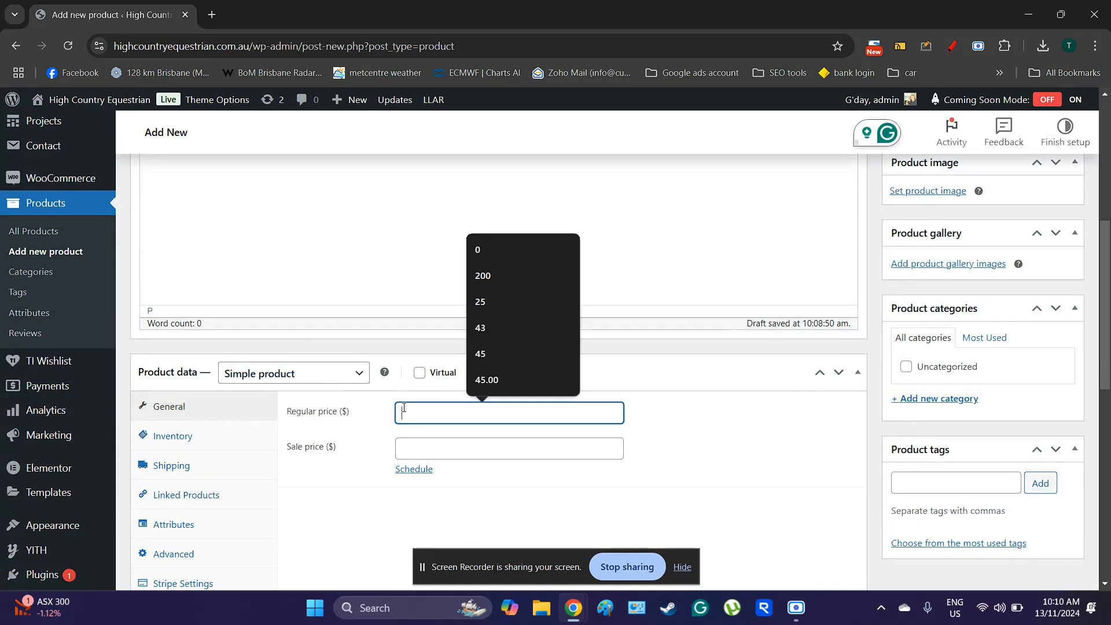
click(489, 301)
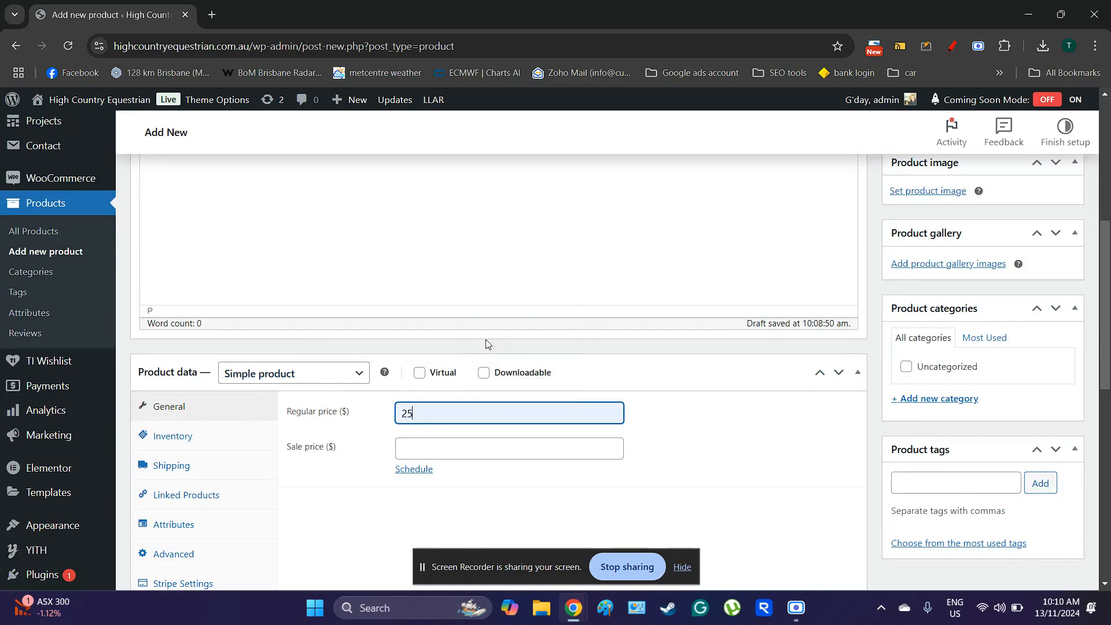
Enable stock quantity tracking in the product's inventory settings and set the quantity to 20
click(210, 442)
scroll(341, 445, down, 1)
scroll(346, 448, down, 1)
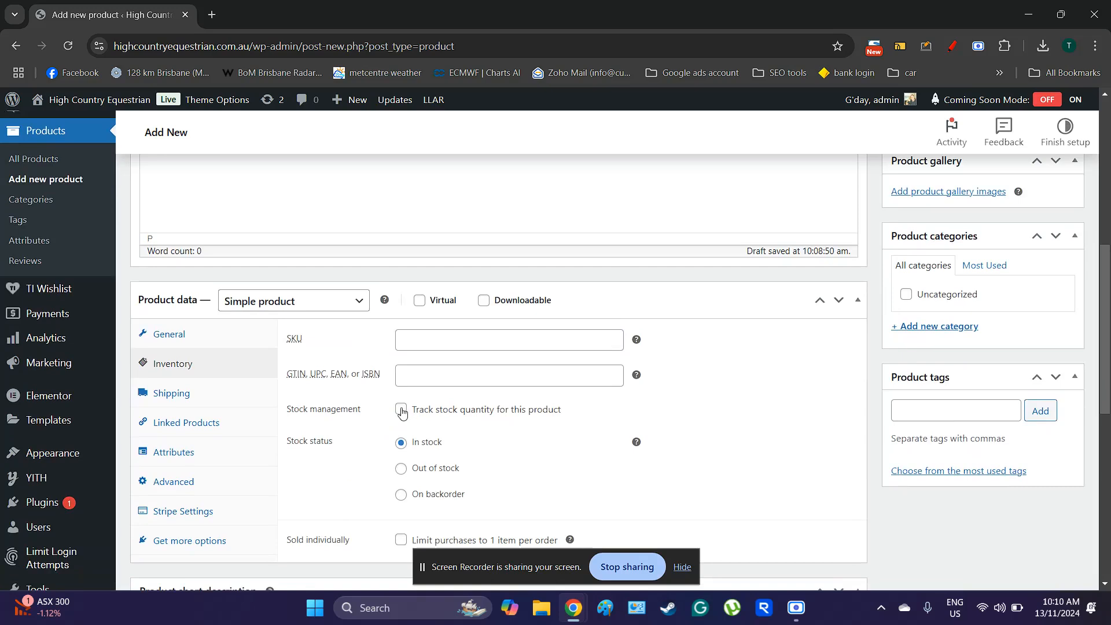
click(402, 411)
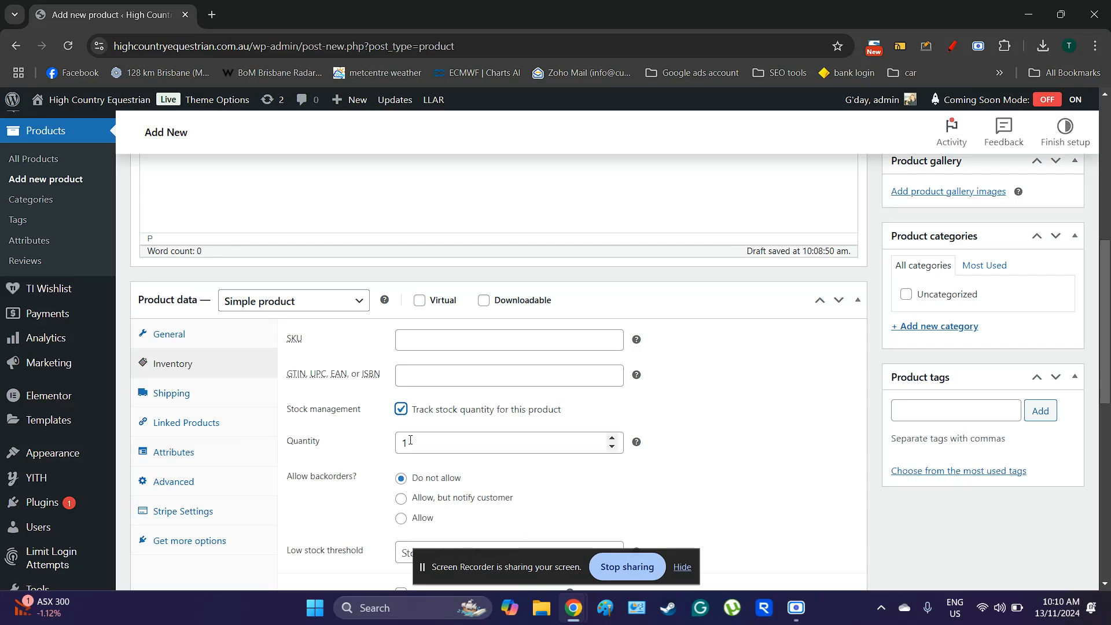
drag(410, 440, 397, 435)
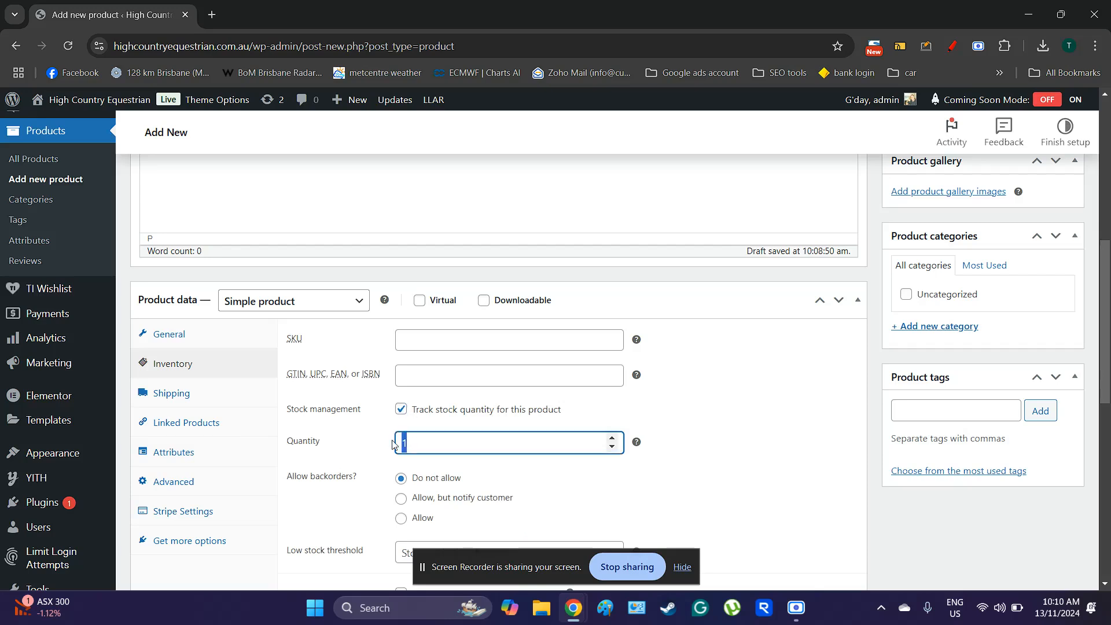
text(20)
Set the product's backorders option to Allow and open the SKU field for entry
scroll(382, 463, down, 2)
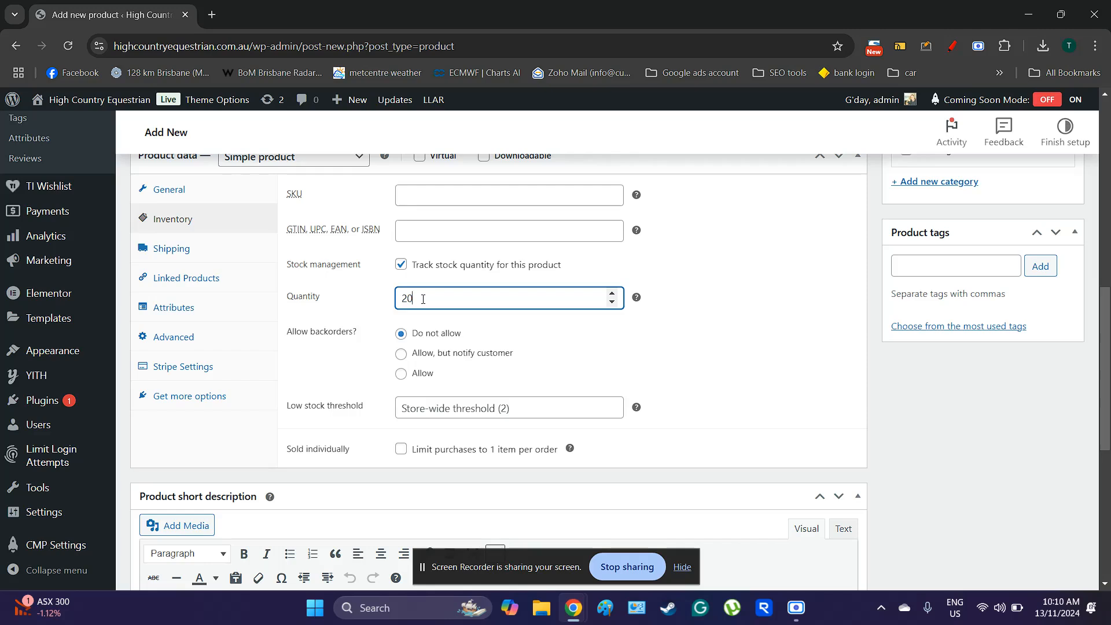
click(402, 356)
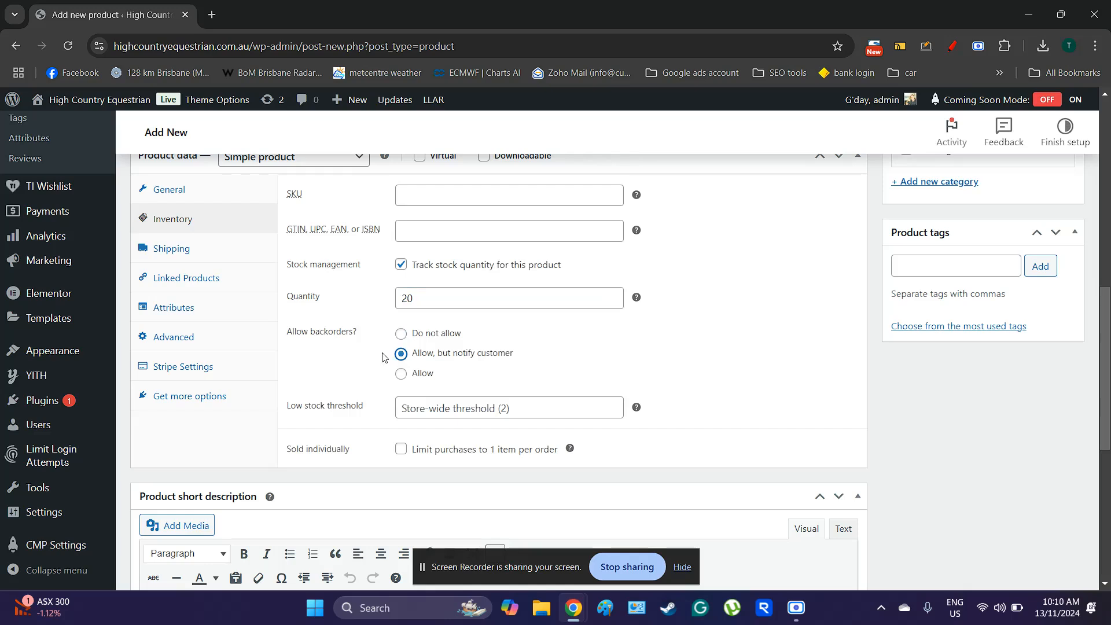
click(400, 375)
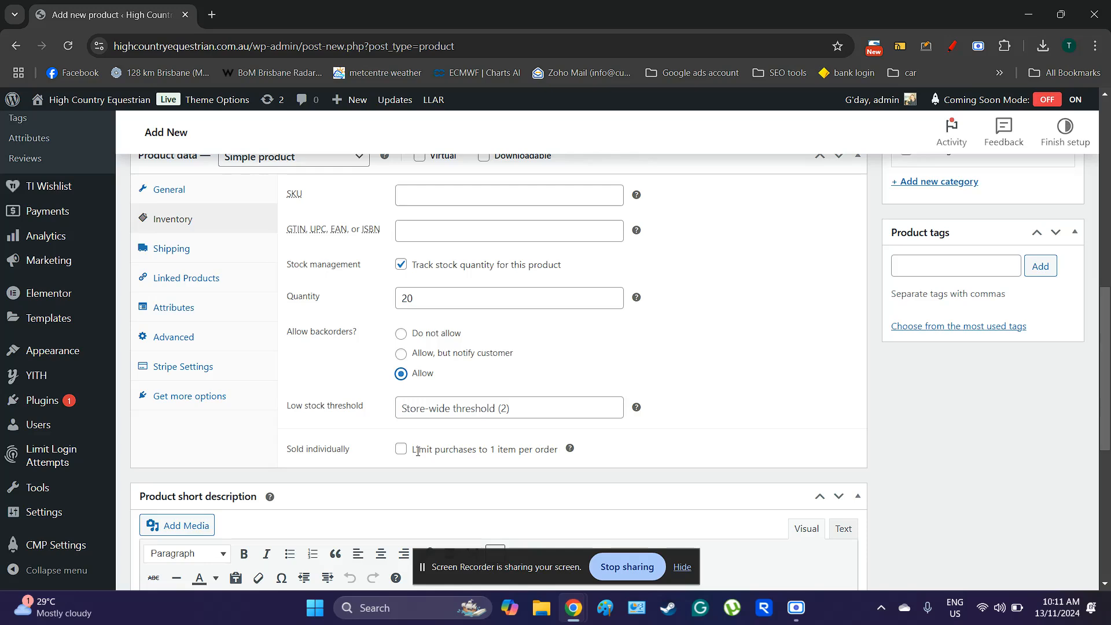
scroll(384, 346, up, 2)
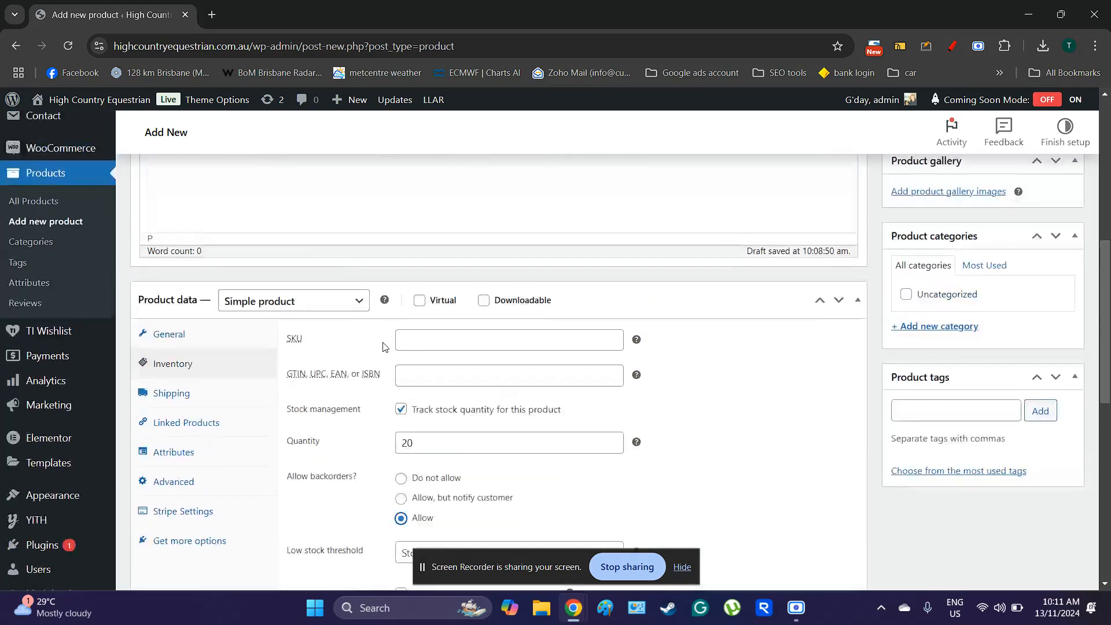
click(427, 343)
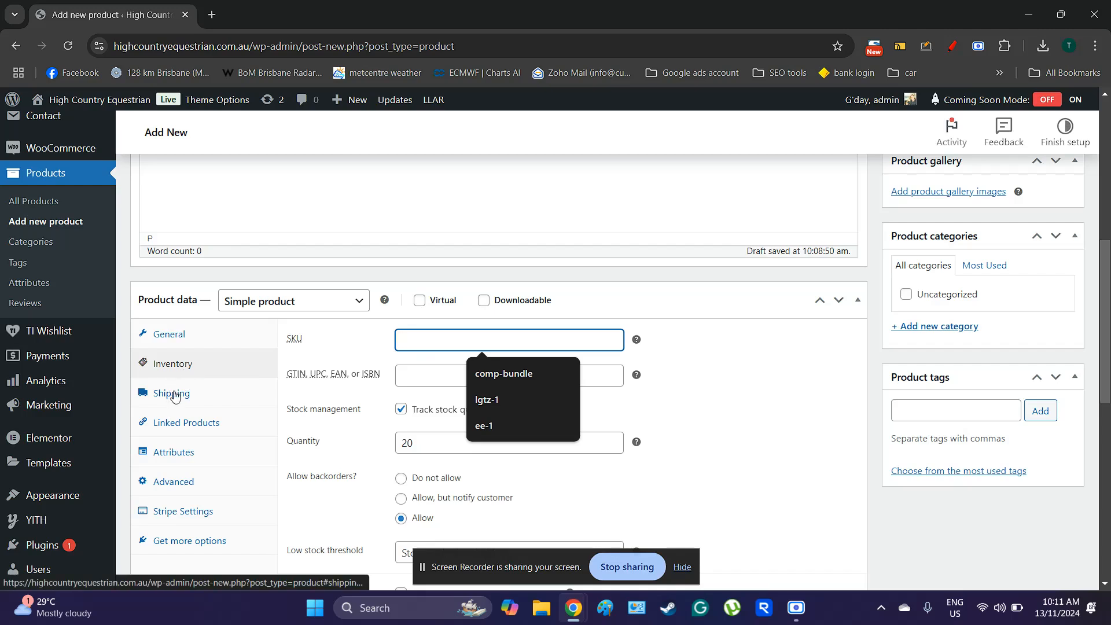
Return to the general product data and set the sale price to 20 dollars
click(169, 338)
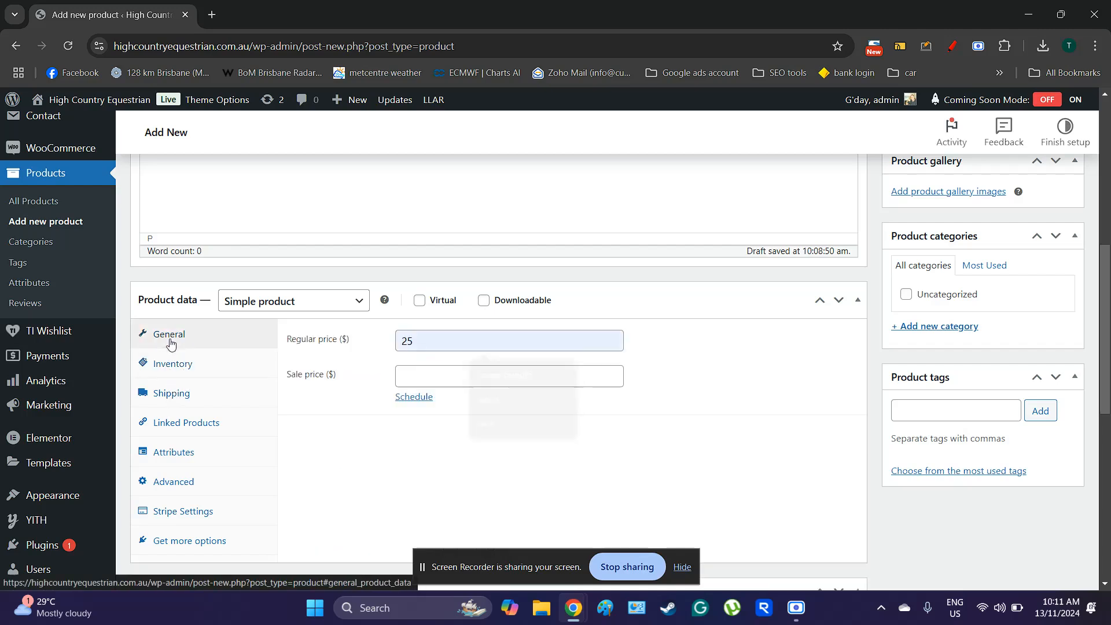
click(417, 378)
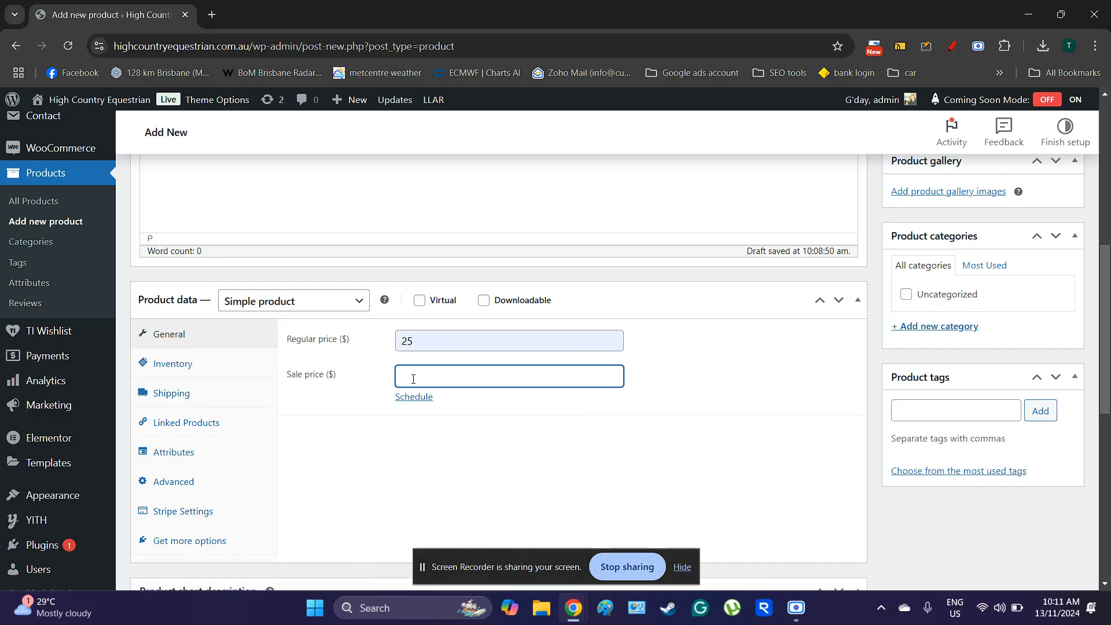
click(418, 345)
click(419, 378)
text(20)
Open the product's shipping settings and examine the weight, dimensions and shipping class fields
click(195, 394)
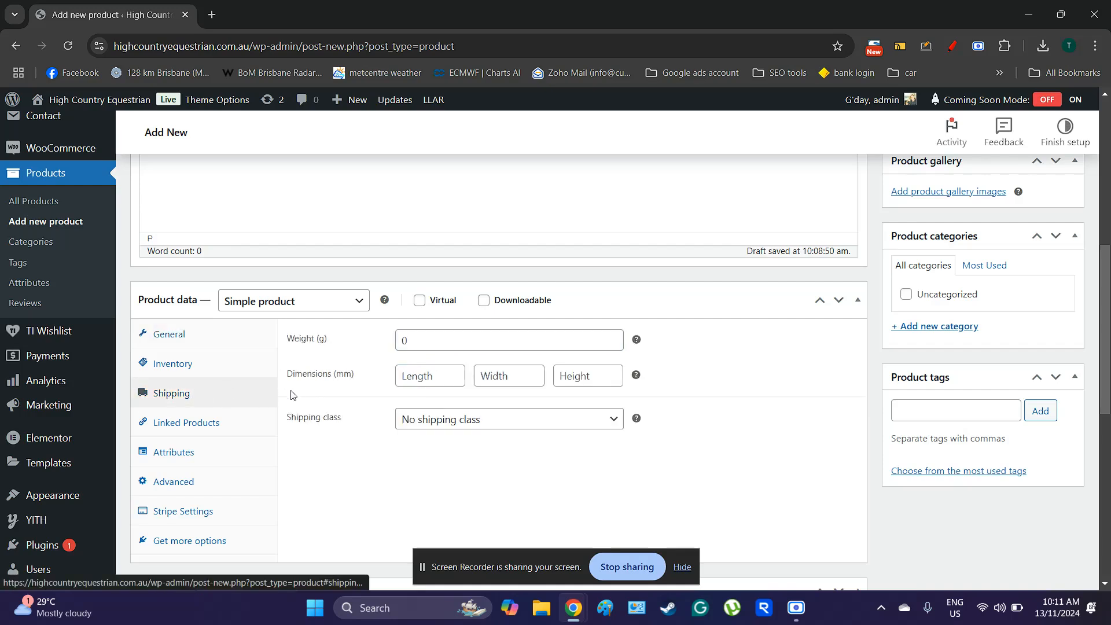
click(412, 343)
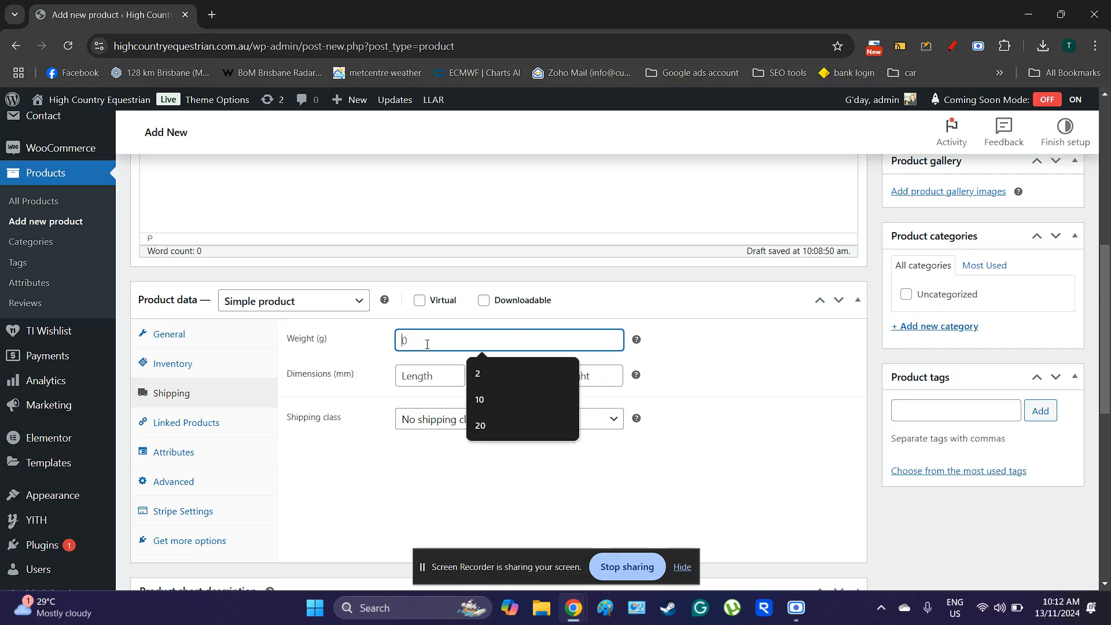
click(707, 347)
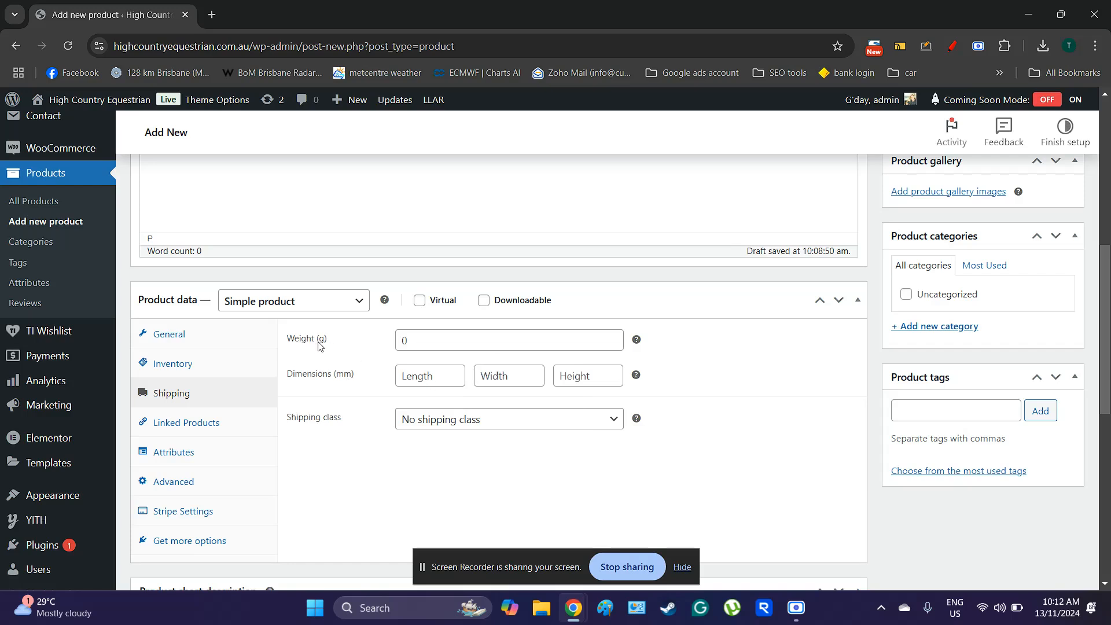
Set the product's shipping weight to 2000 g and its dimensions to 240 mm length, 250 mm width and 400 mm height
click(396, 341)
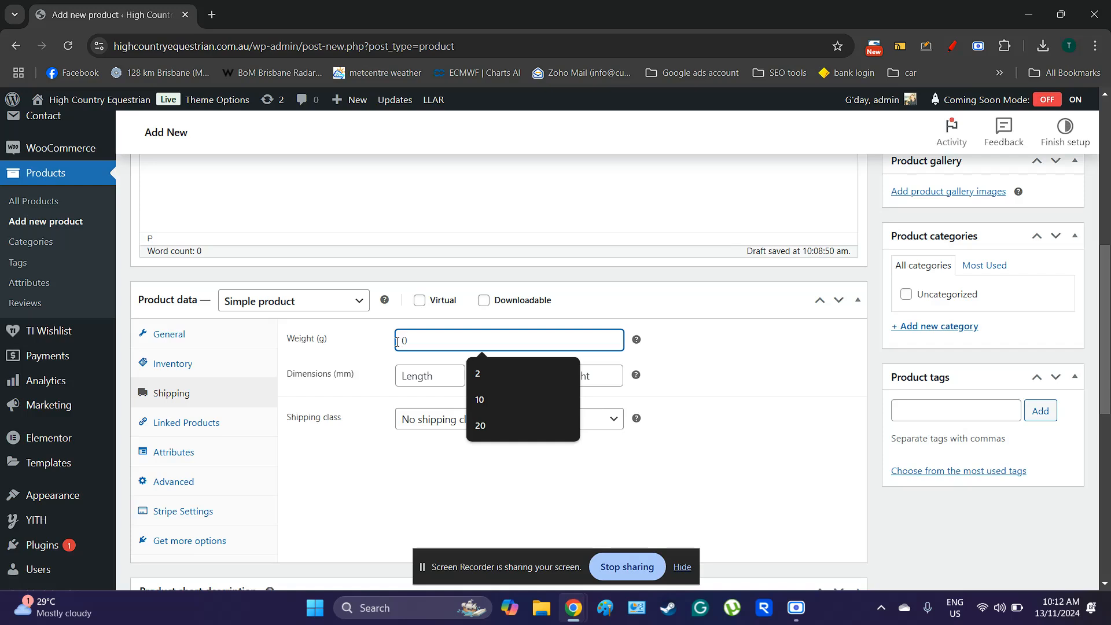
text(2000)
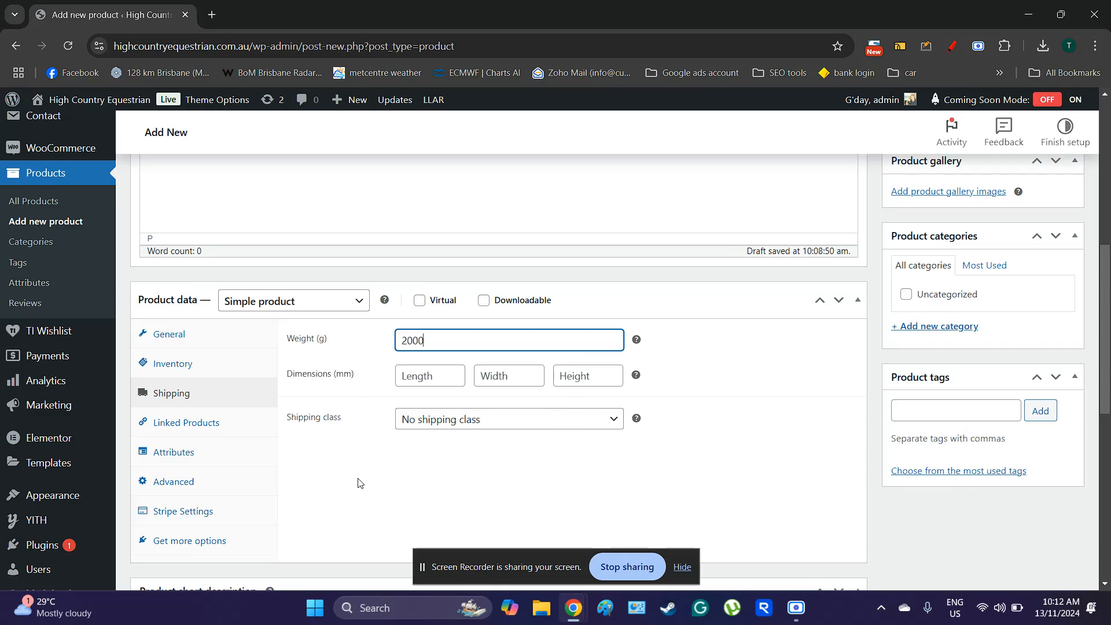
click(424, 376)
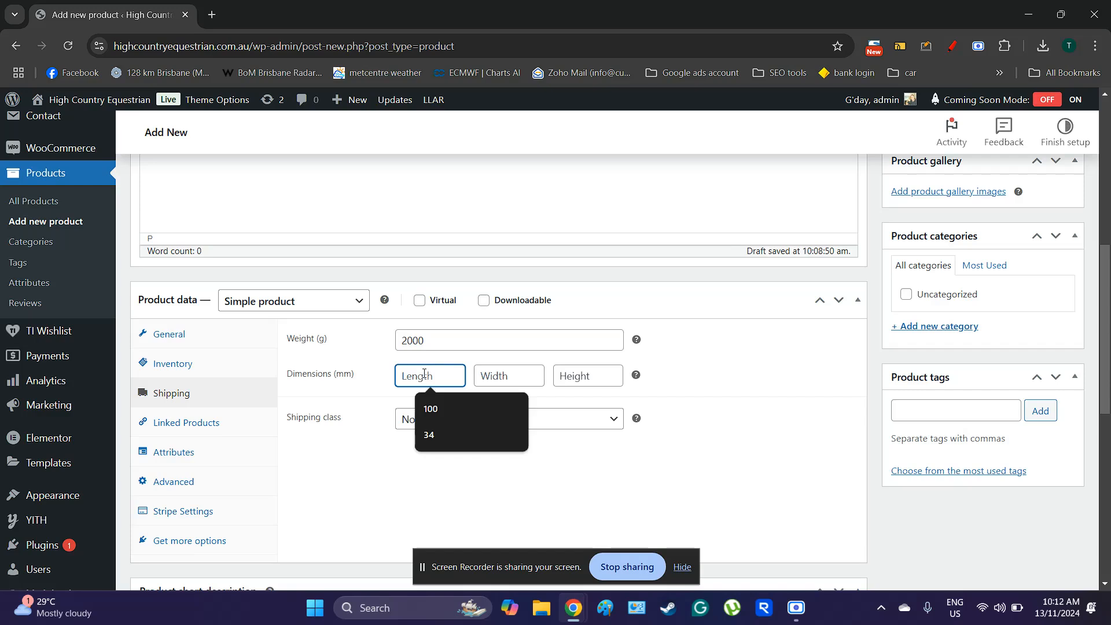
text(240)
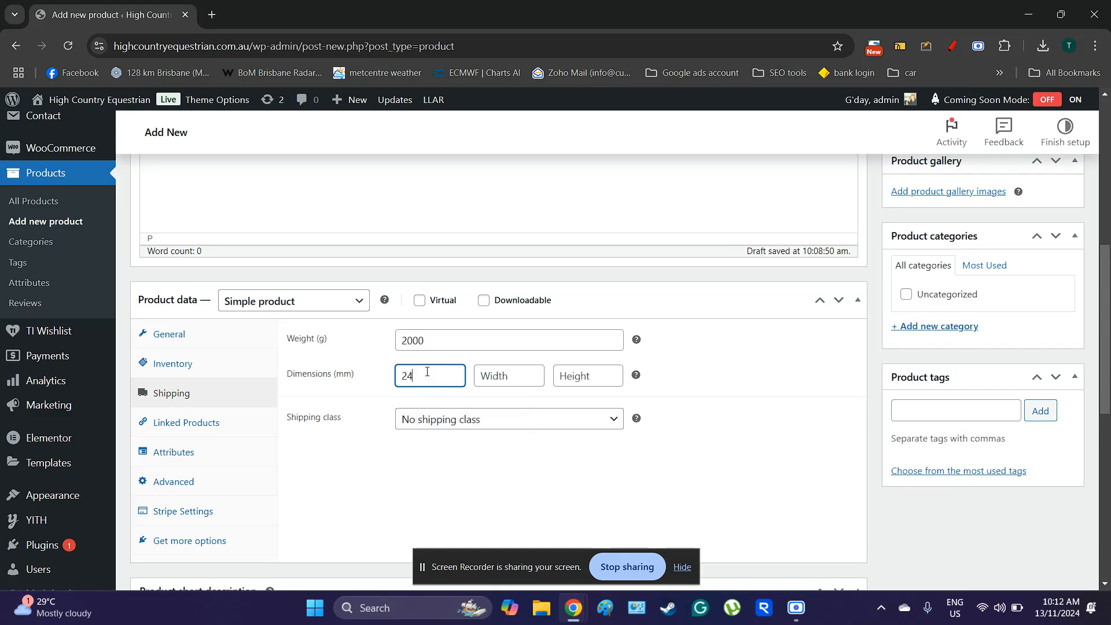
click(503, 373)
text(250)
click(574, 370)
text(400)
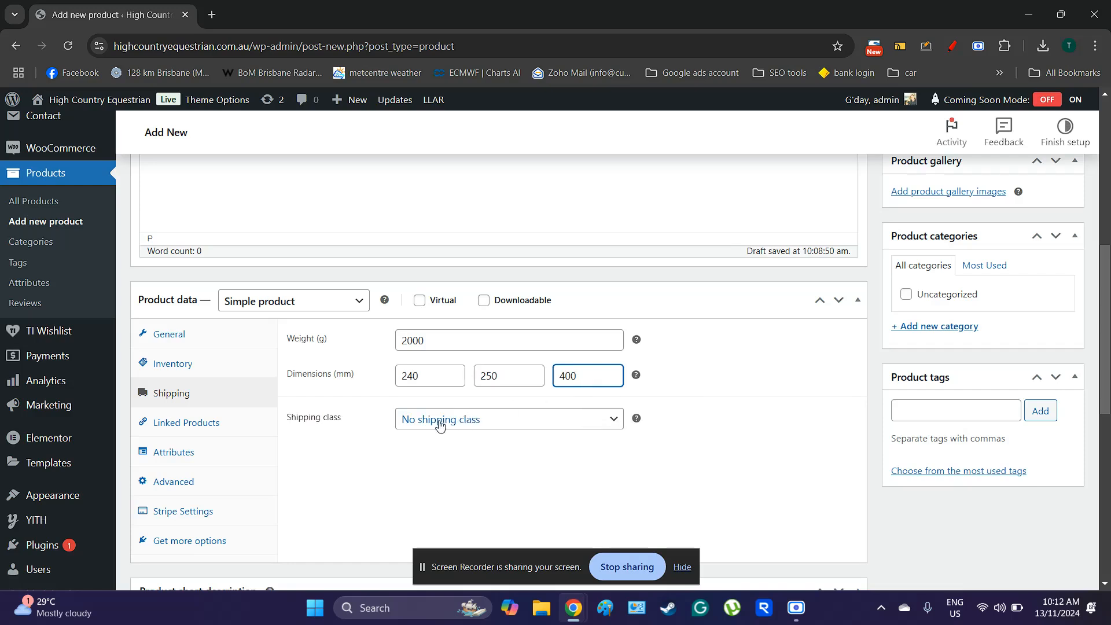
scroll(512, 476, down, 1)
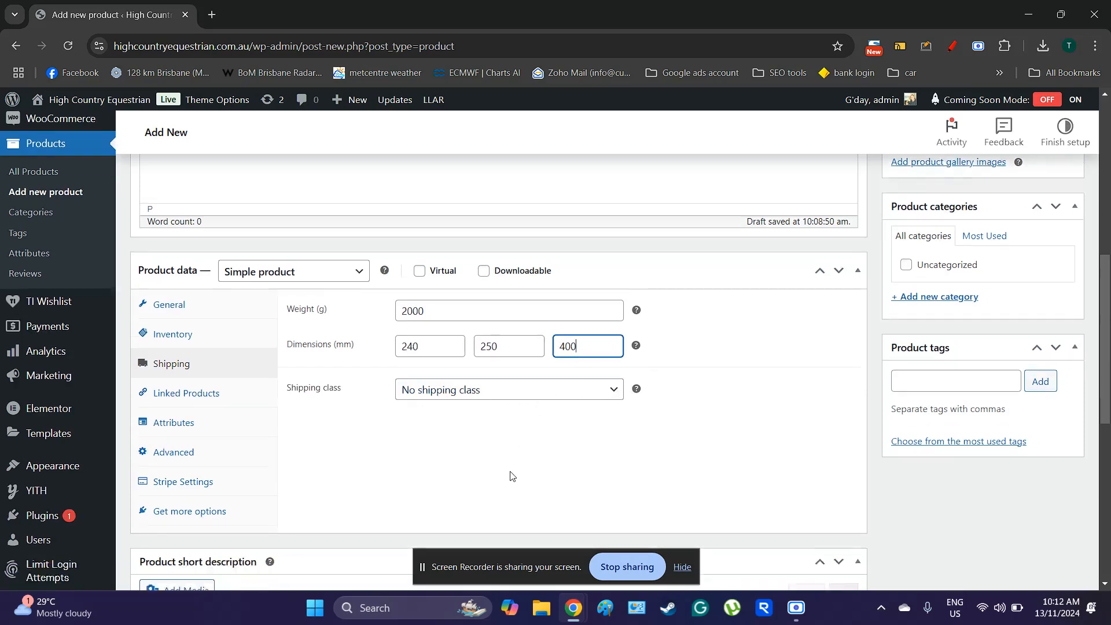
scroll(509, 474, up, 1)
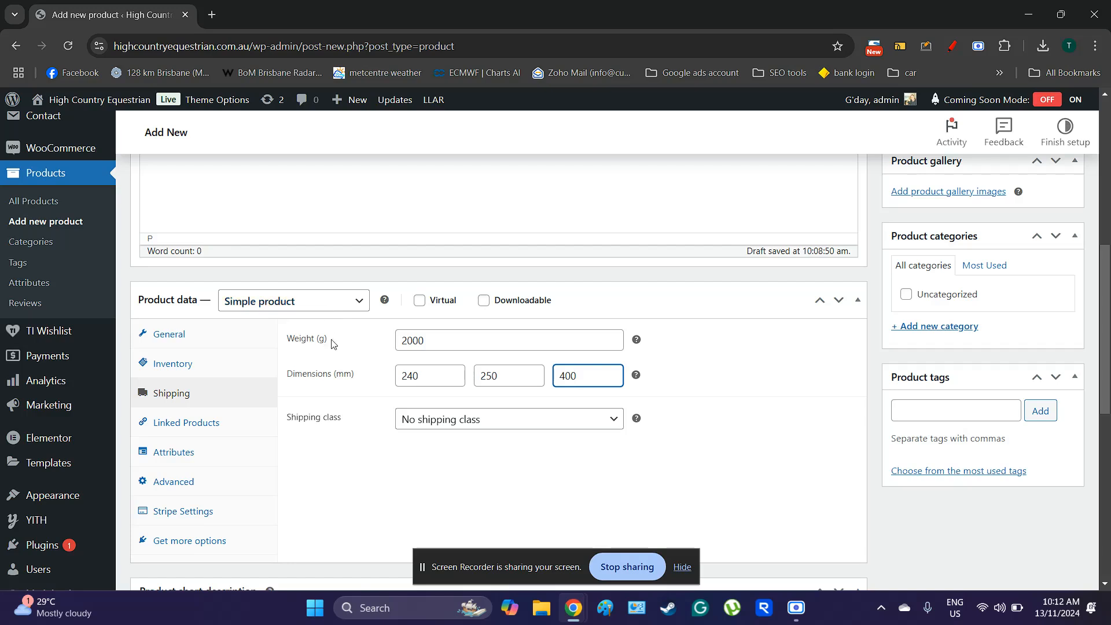
Open the product's Stripe settings and examine which payment gateways are enabled for the product page
click(188, 518)
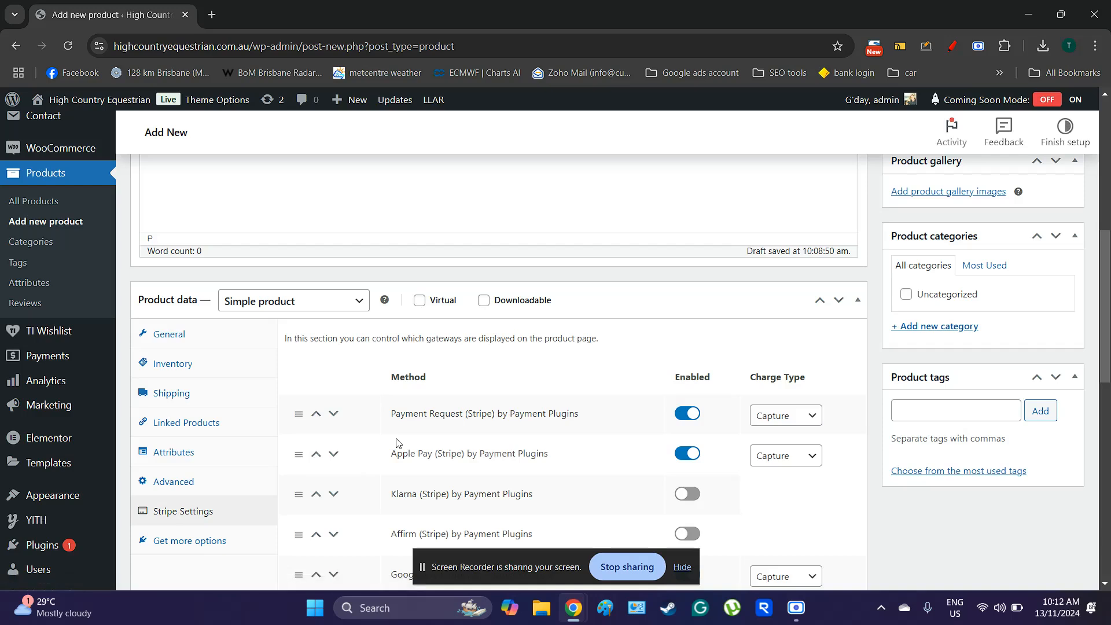
scroll(397, 444, down, 1)
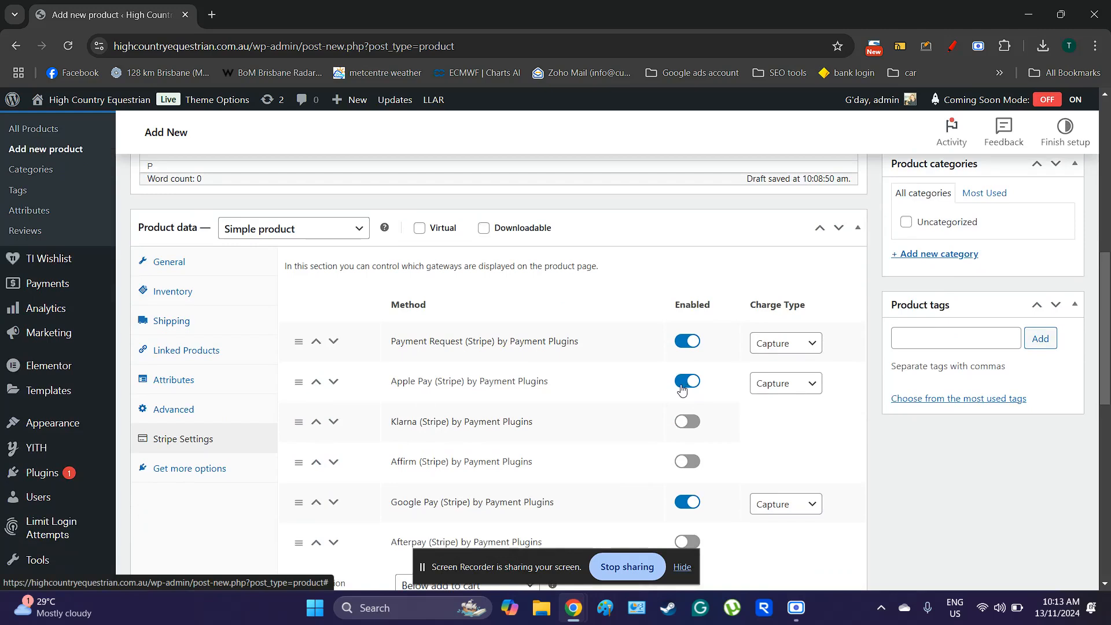
scroll(622, 426, down, 2)
scroll(622, 426, up, 1)
scroll(622, 427, up, 1)
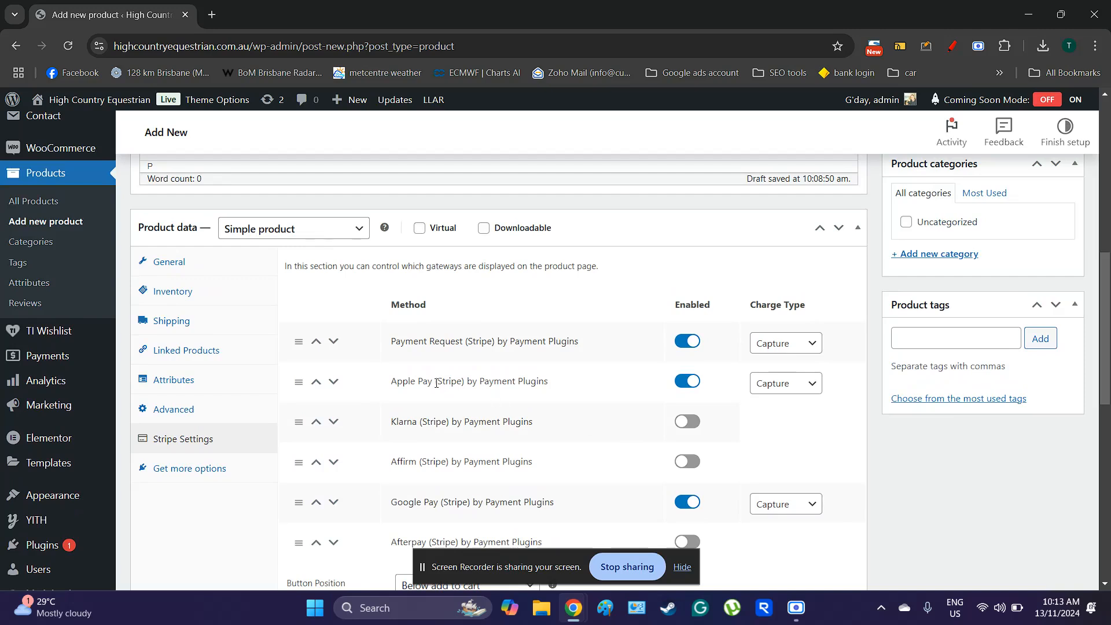
scroll(184, 447, up, 1)
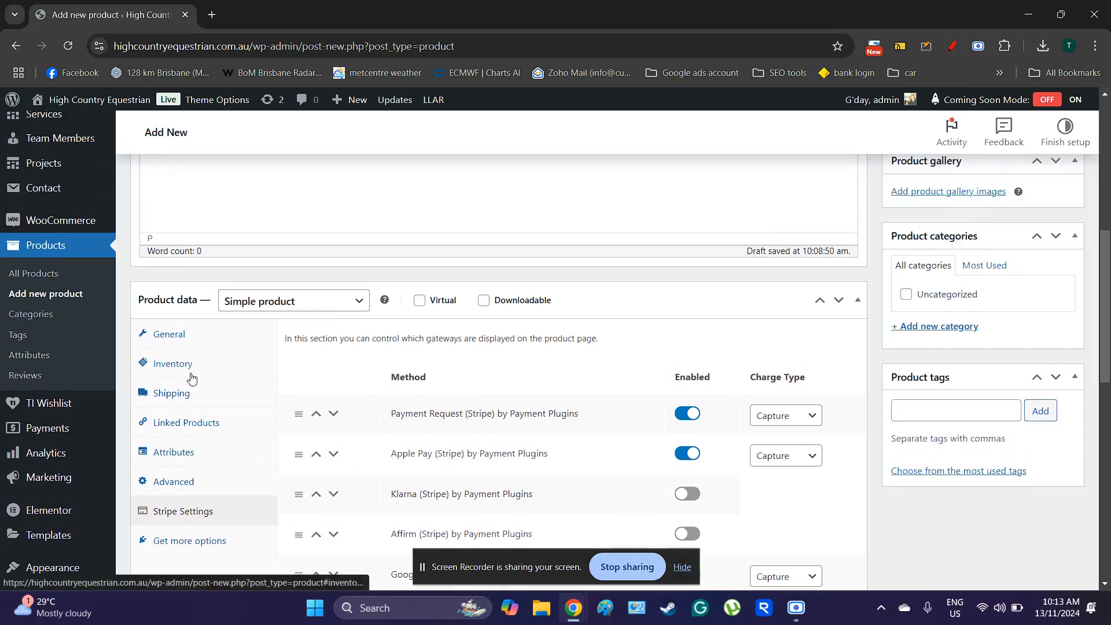
Return to the general product data and enter the placeholder text "dfgdg dfgdgdfgdgg ffg dfgdfgfdgd fg dfggf" as the product short description
click(182, 337)
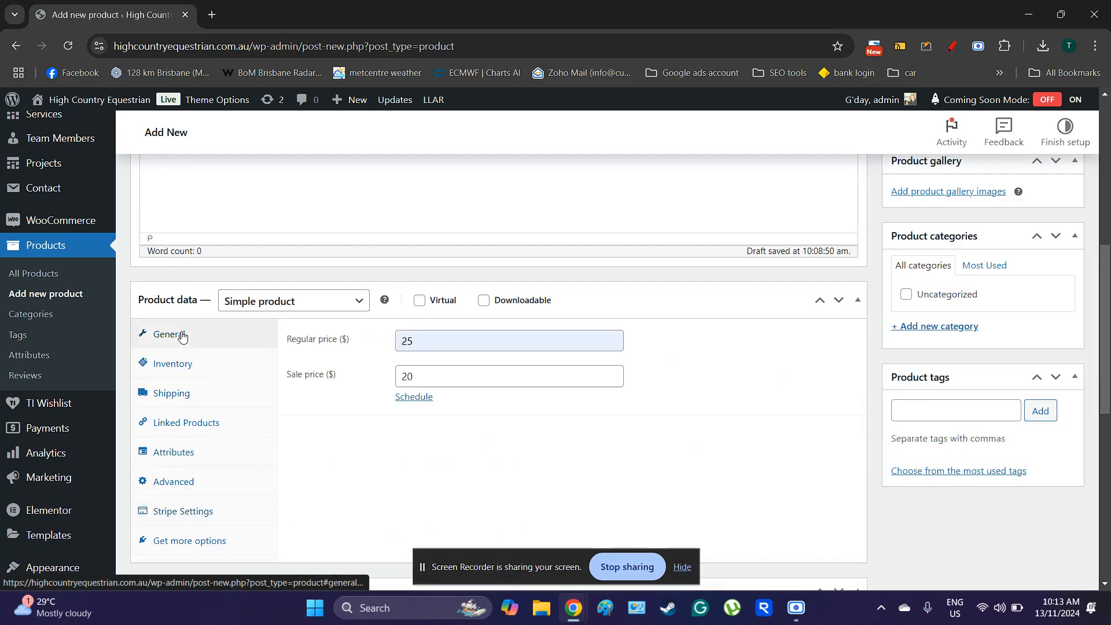
scroll(364, 400, up, 6)
click(268, 288)
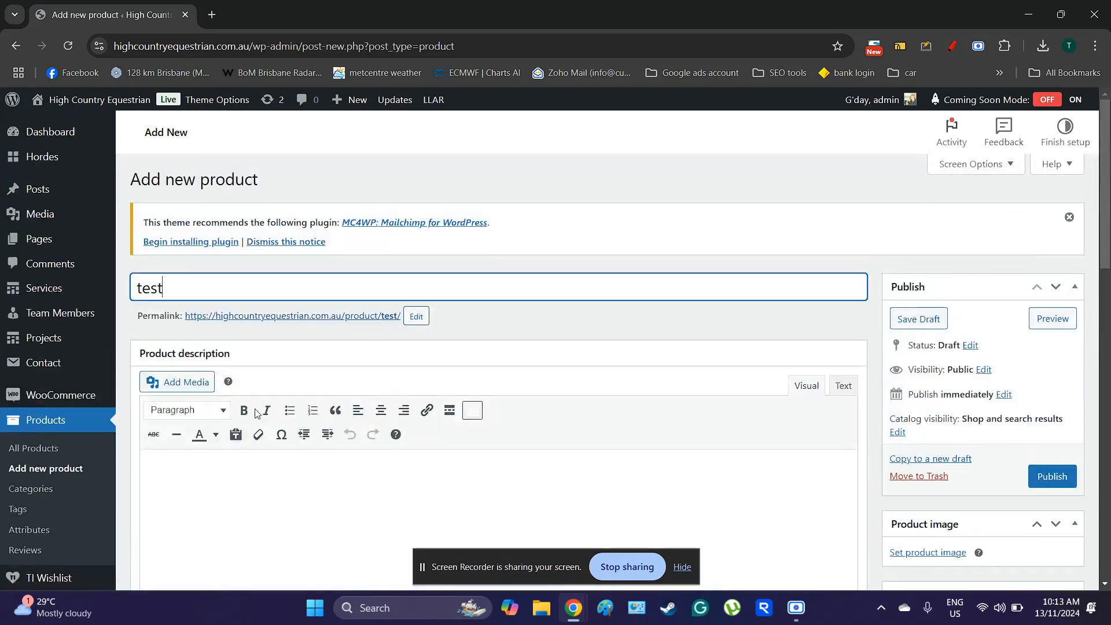
scroll(280, 498, down, 5)
scroll(303, 483, down, 7)
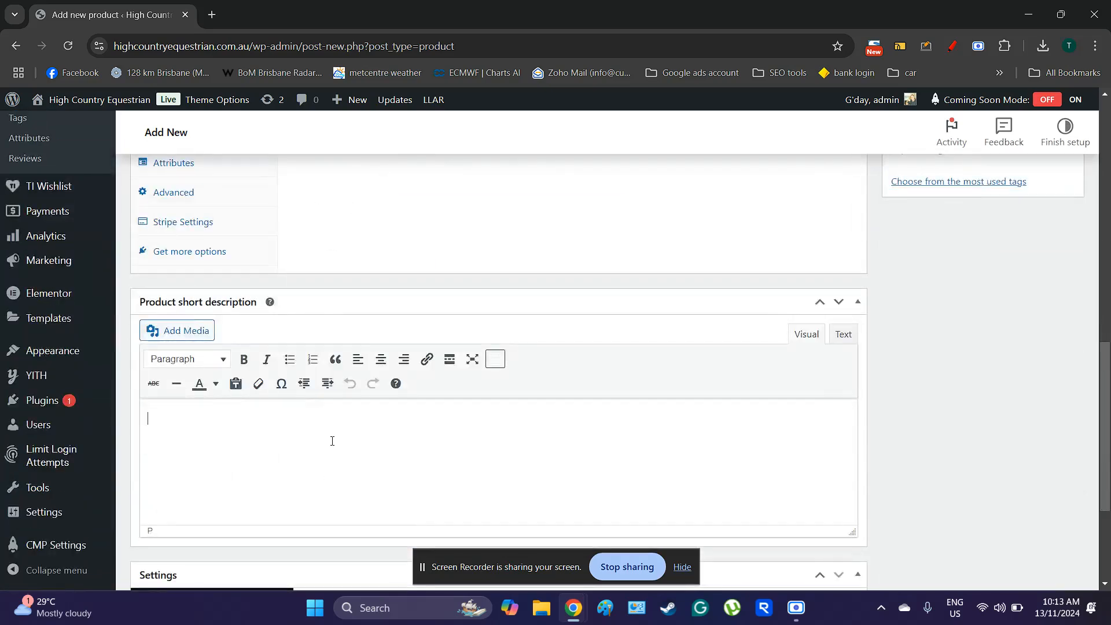
text(dfgdg dfgdgdfgdgg ff)
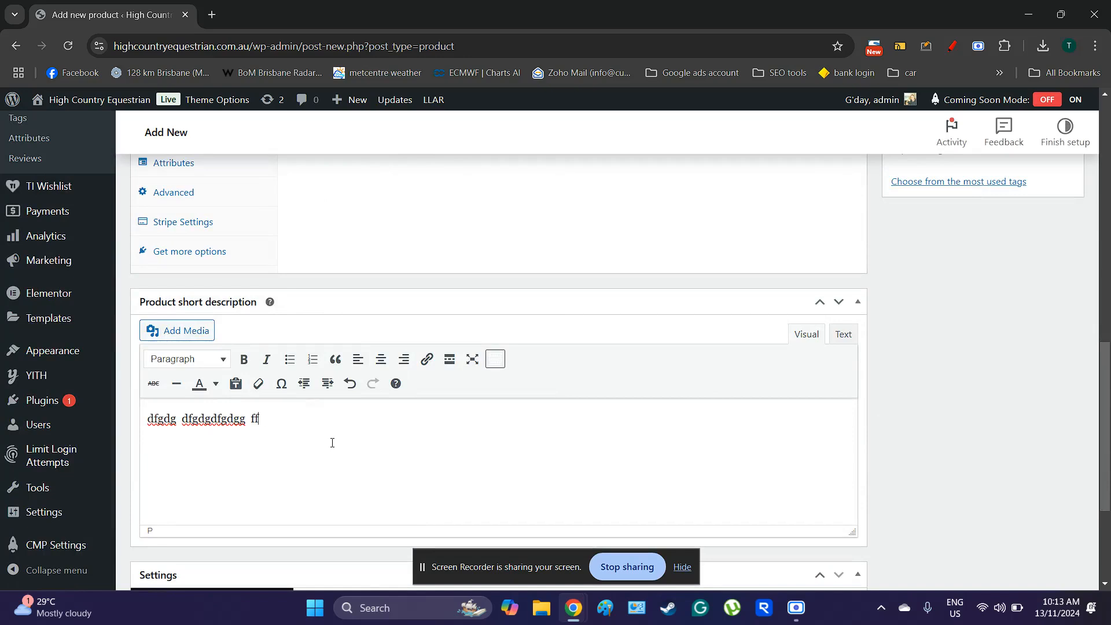
text(g dfgdfgfdgd fg dfgf)
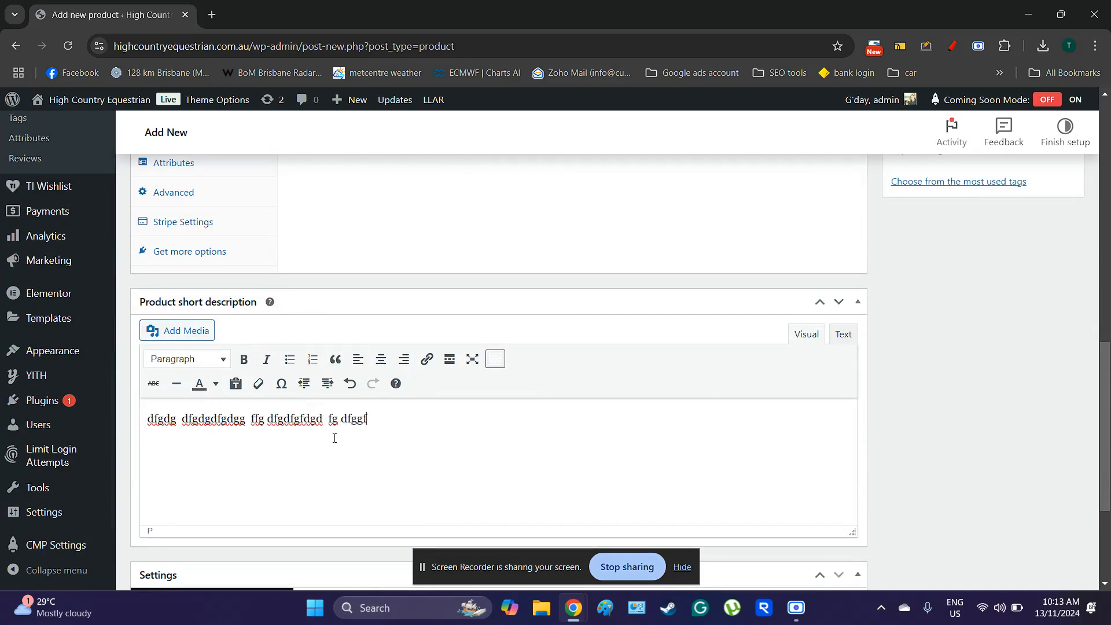
Enter the placeholder text "f gd fg fg fggfg fg fgdf gdfgg" in the main product description
scroll(332, 442, up, 6)
click(315, 285)
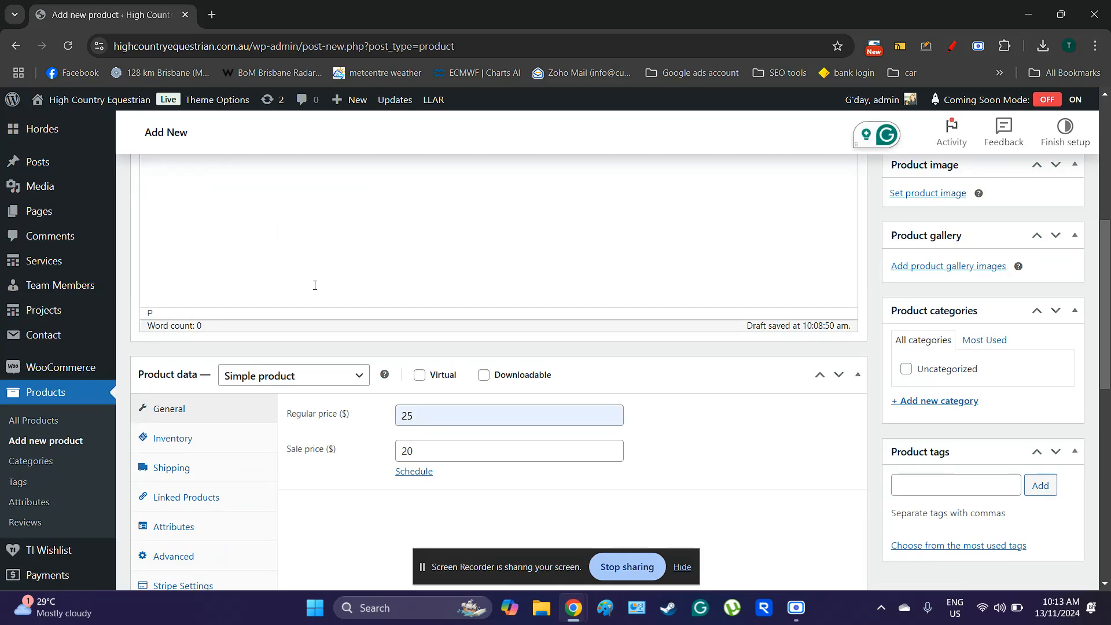
text(f gd fg  fg fggfg fg fgdf gdfgg)
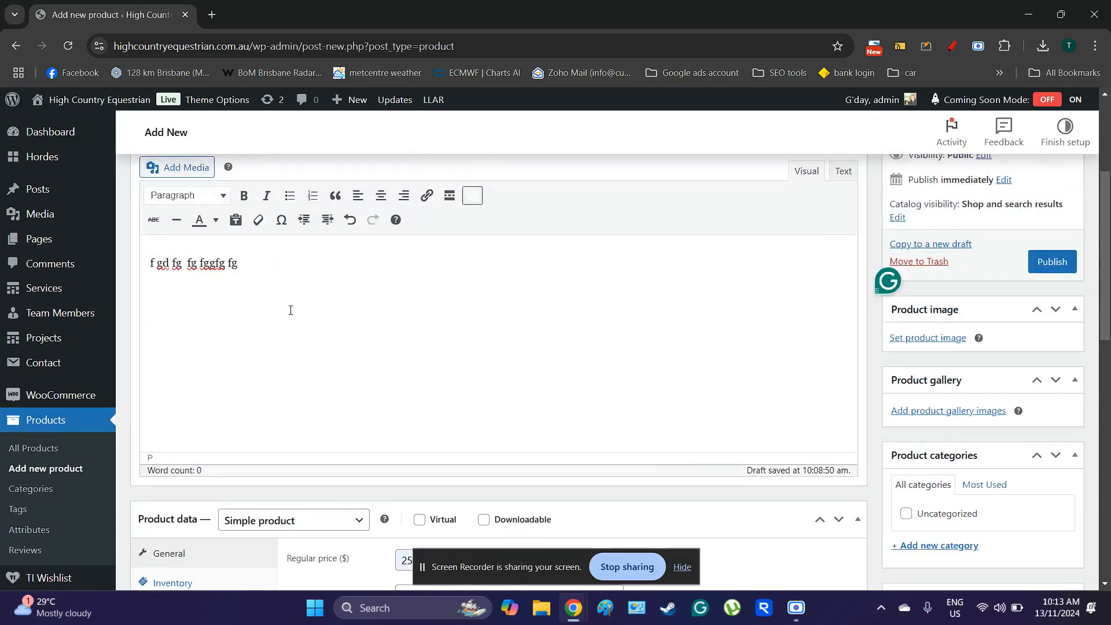
scroll(288, 329, up, 4)
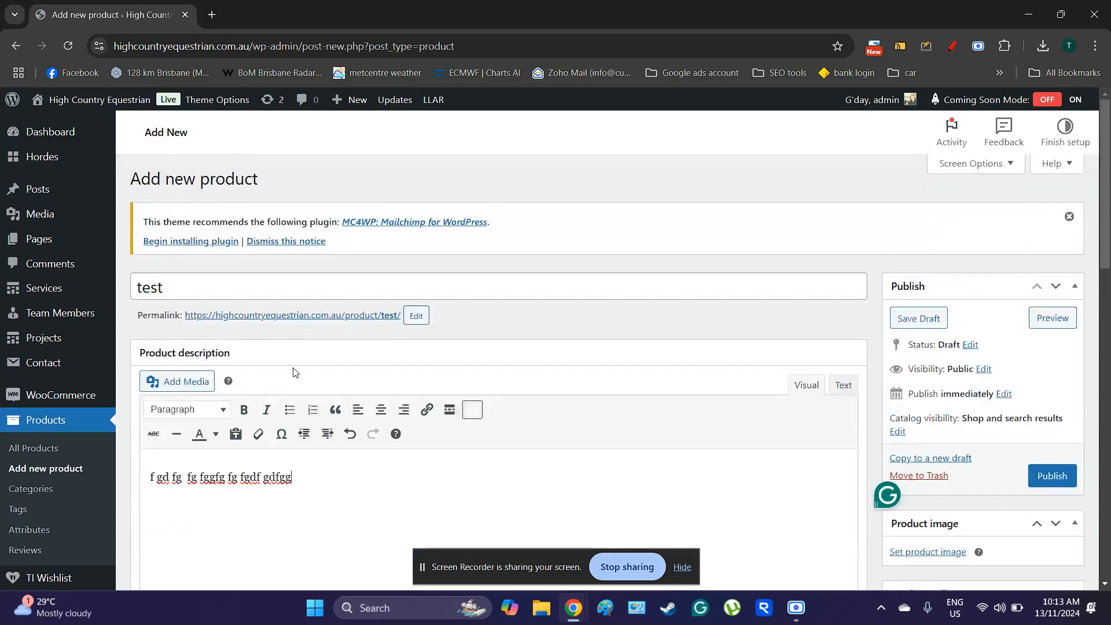
Turn off stock quantity tracking in the inventory settings, try each stock status option, and turn tracking back on
scroll(292, 370, down, 6)
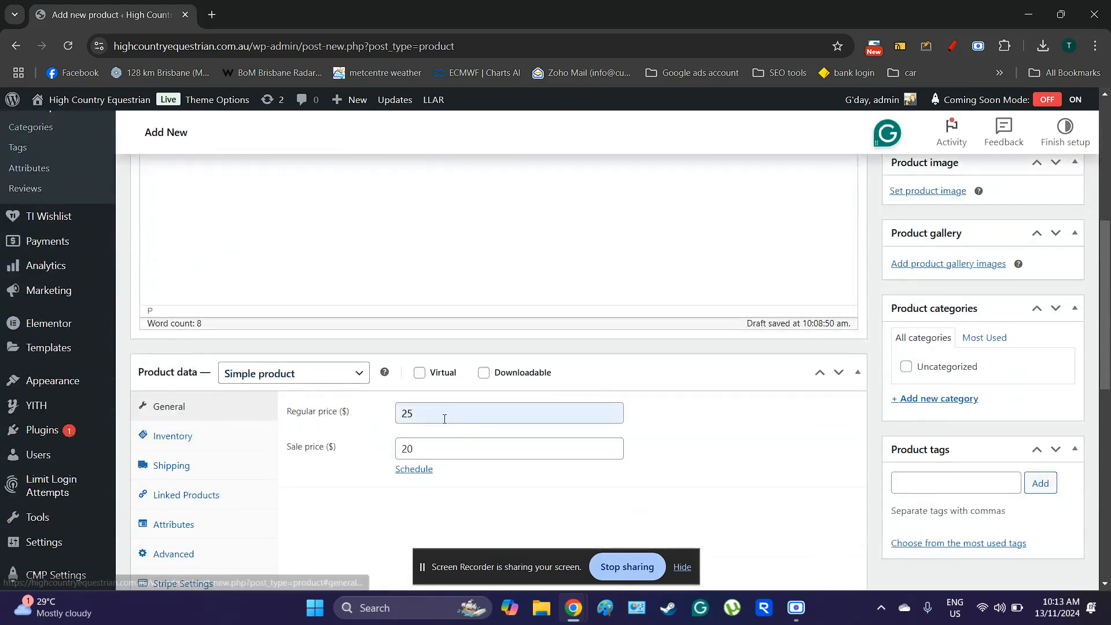
scroll(311, 440, down, 1)
click(199, 365)
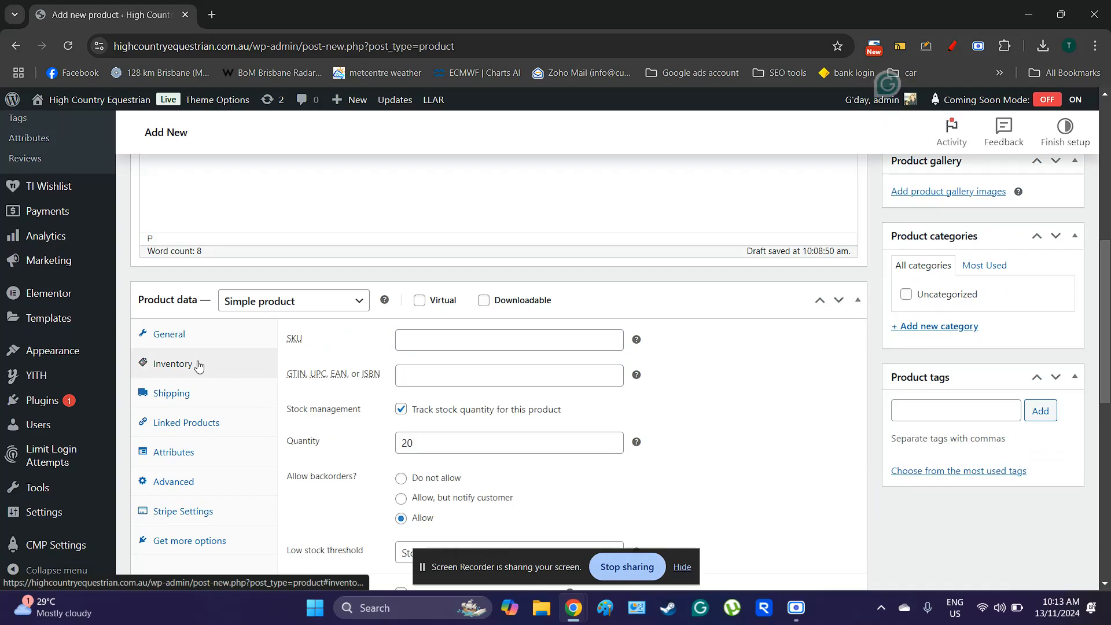
click(399, 411)
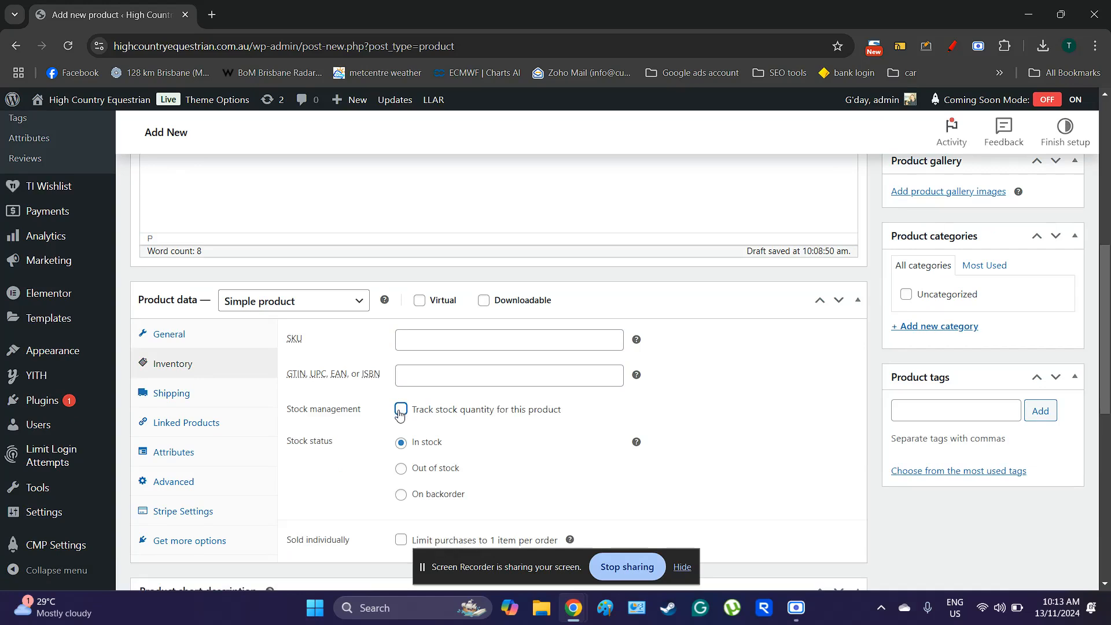
scroll(385, 414, down, 1)
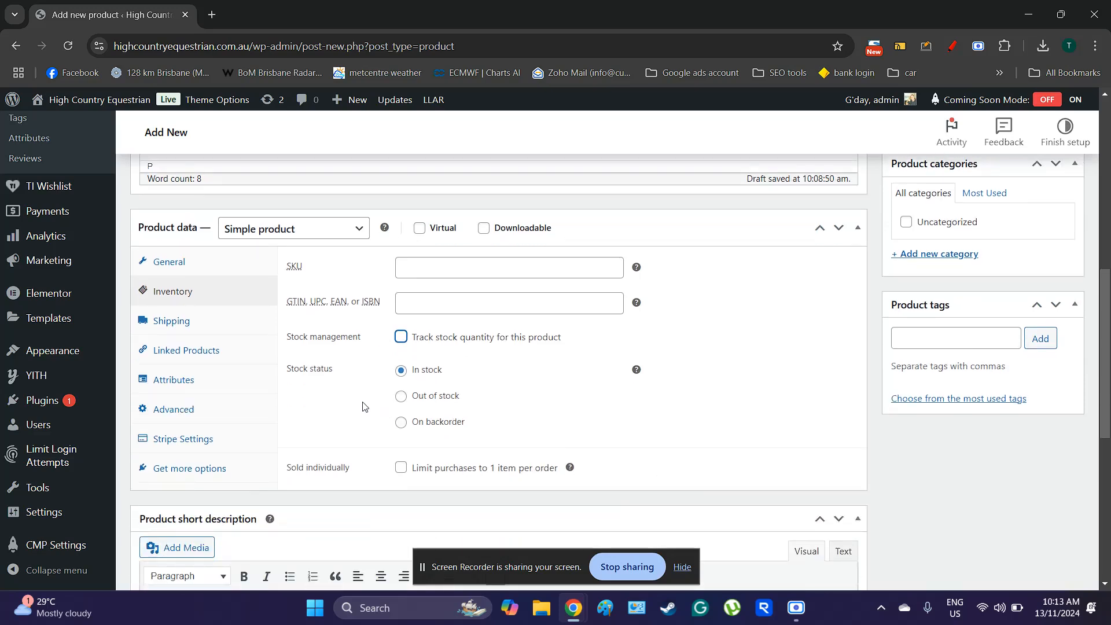
click(403, 339)
click(403, 339)
click(401, 397)
click(401, 422)
click(399, 370)
click(401, 337)
scroll(365, 443, down, 2)
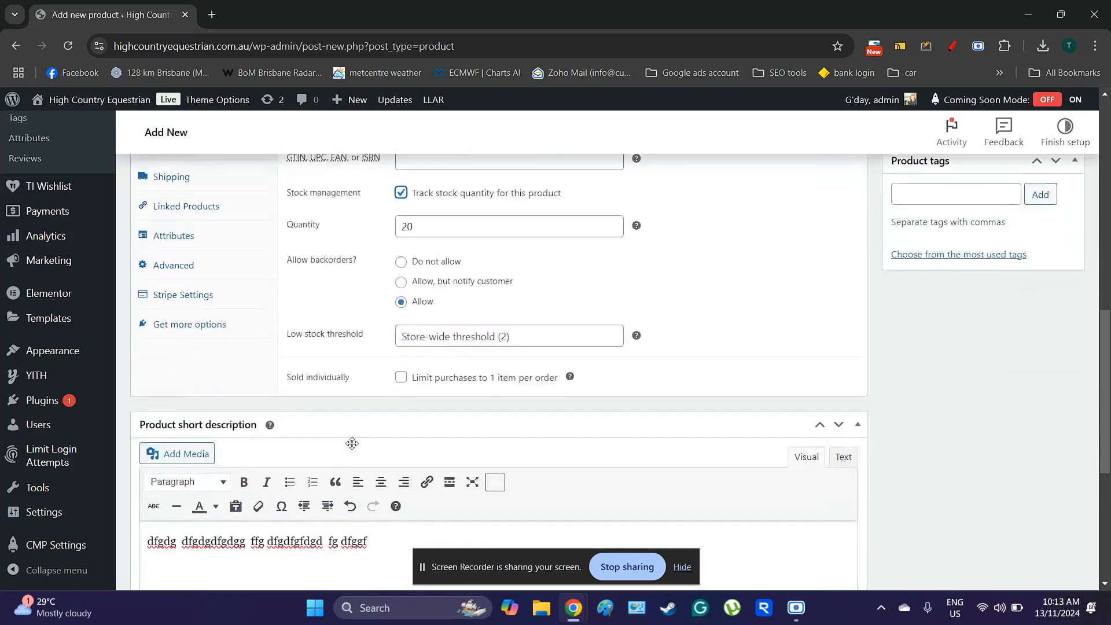
Reopen the product's shipping settings and review the entered weight and dimensions along with the short description
scroll(354, 449, up, 3)
click(169, 323)
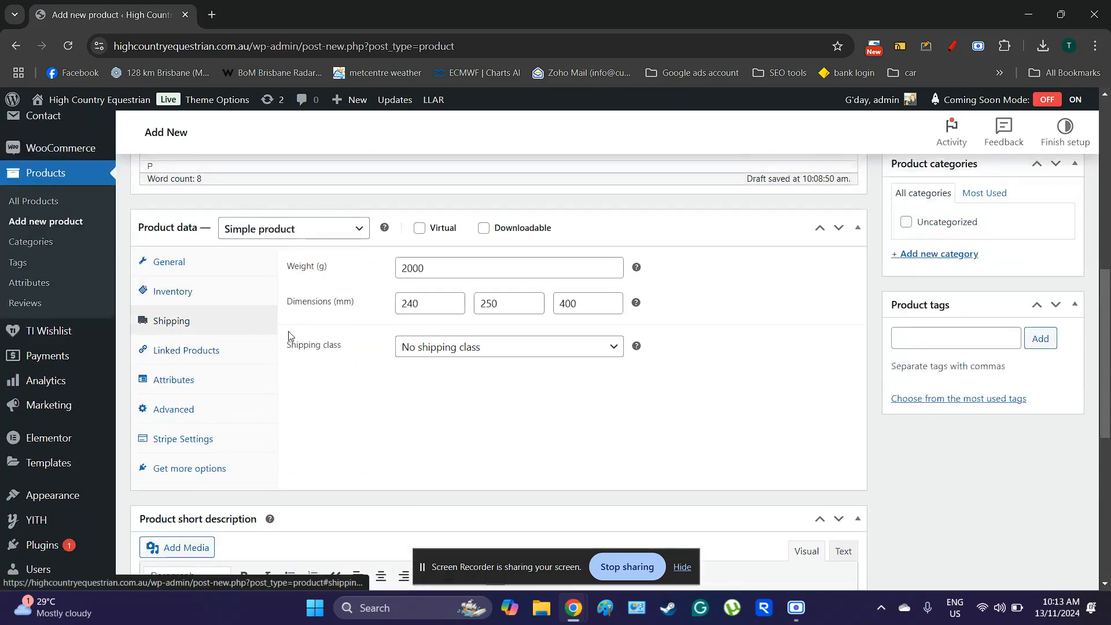
scroll(378, 362, down, 3)
scroll(377, 365, up, 3)
scroll(377, 370, down, 7)
scroll(391, 419, up, 8)
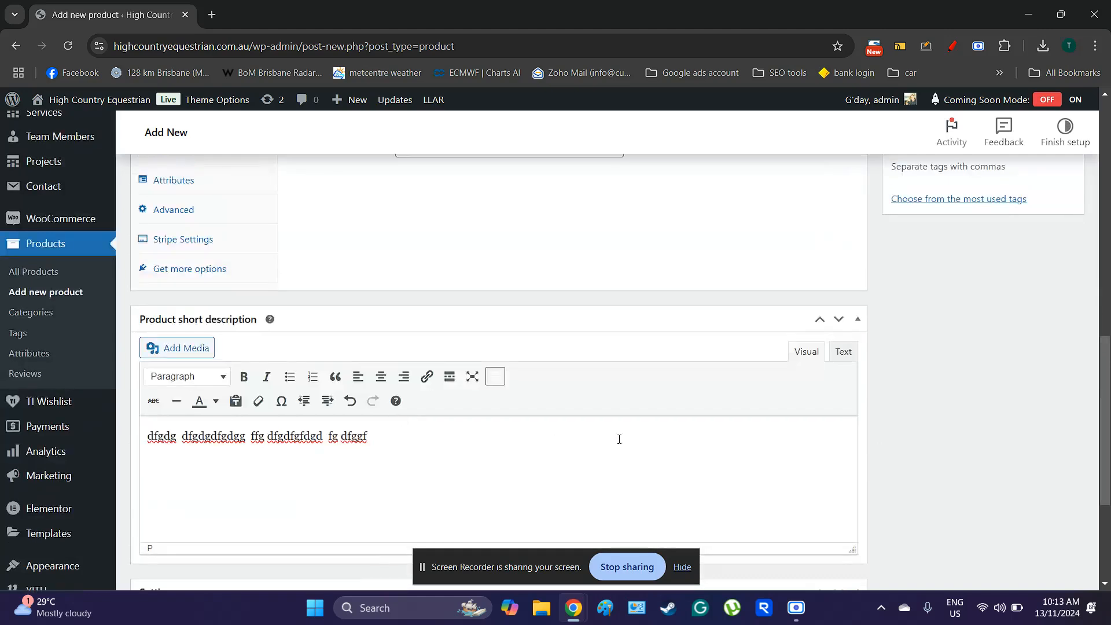
Create a new top-level product category named "Saddles" and assign it to the product
scroll(898, 426, up, 3)
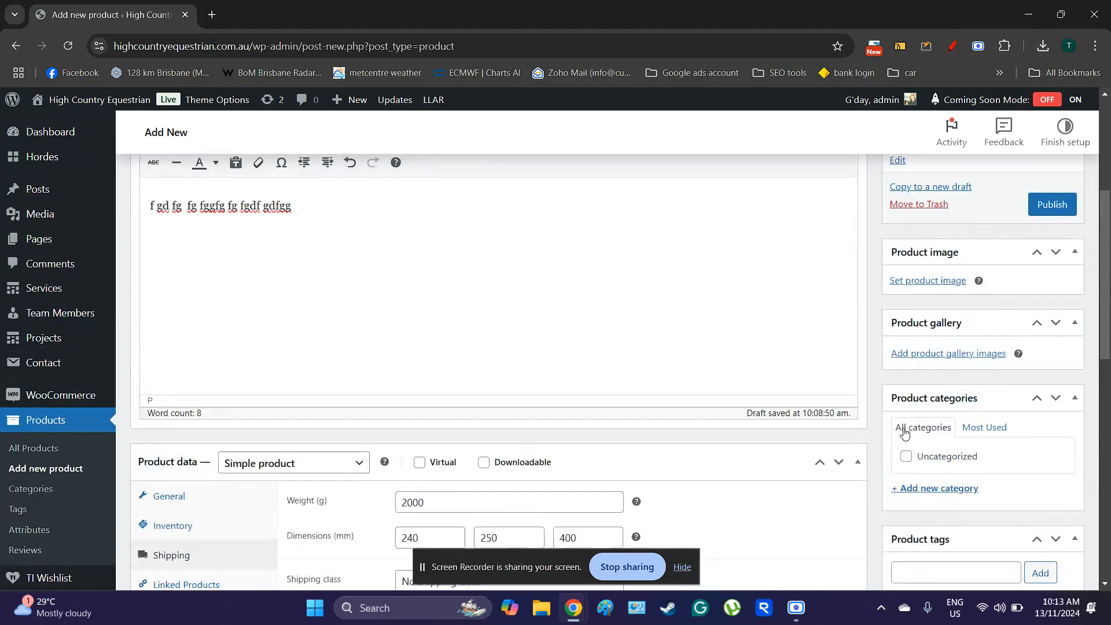
click(922, 491)
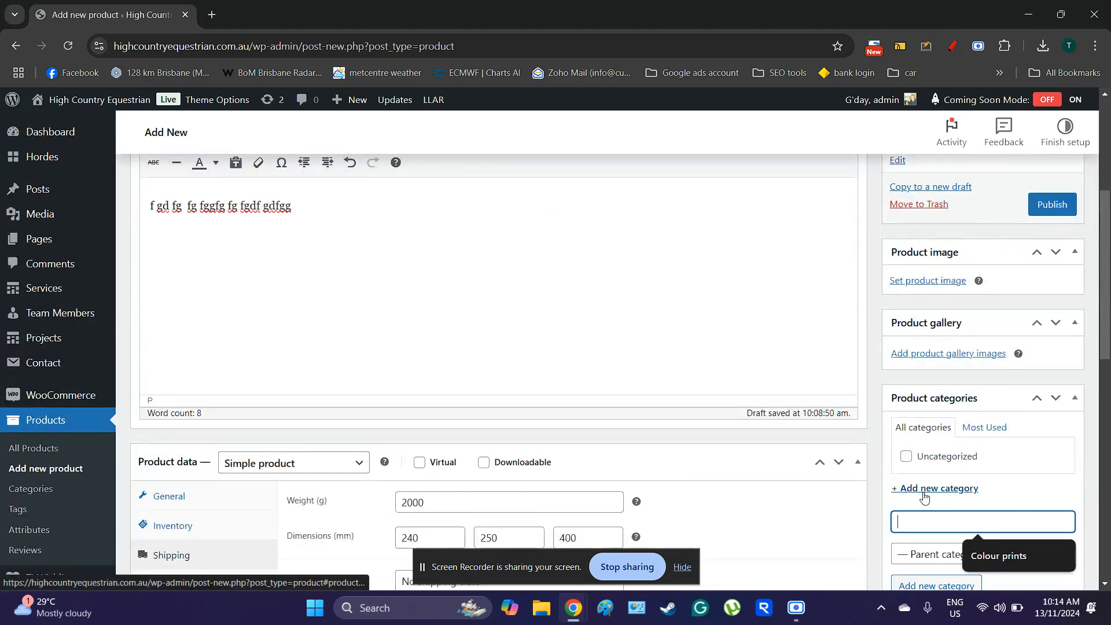
scroll(920, 494, down, 2)
scroll(921, 494, down, 1)
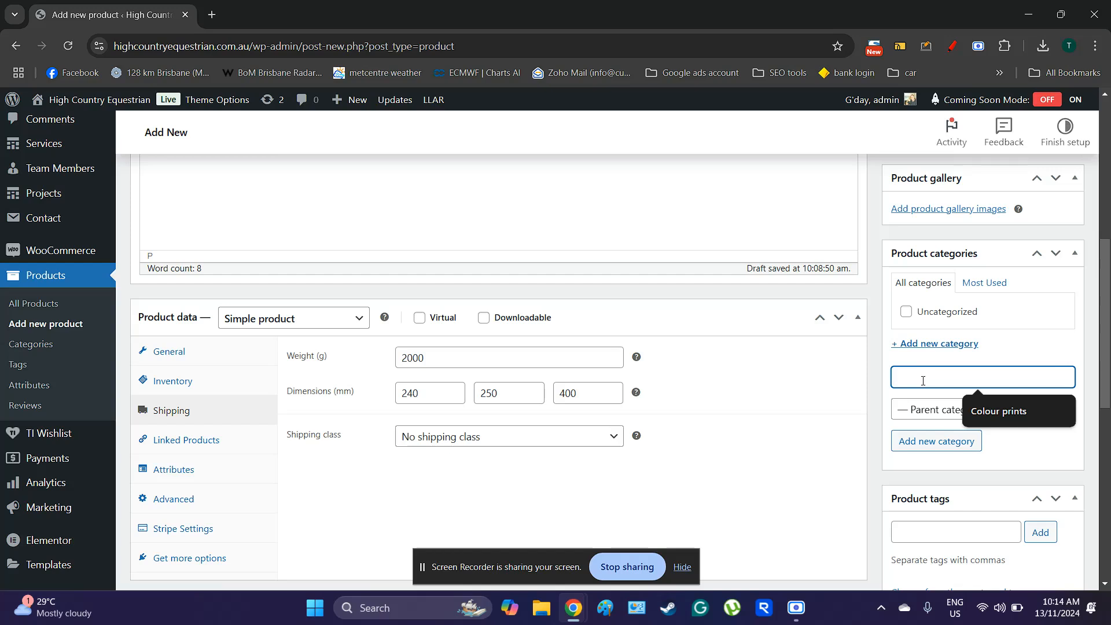
text(Saddles)
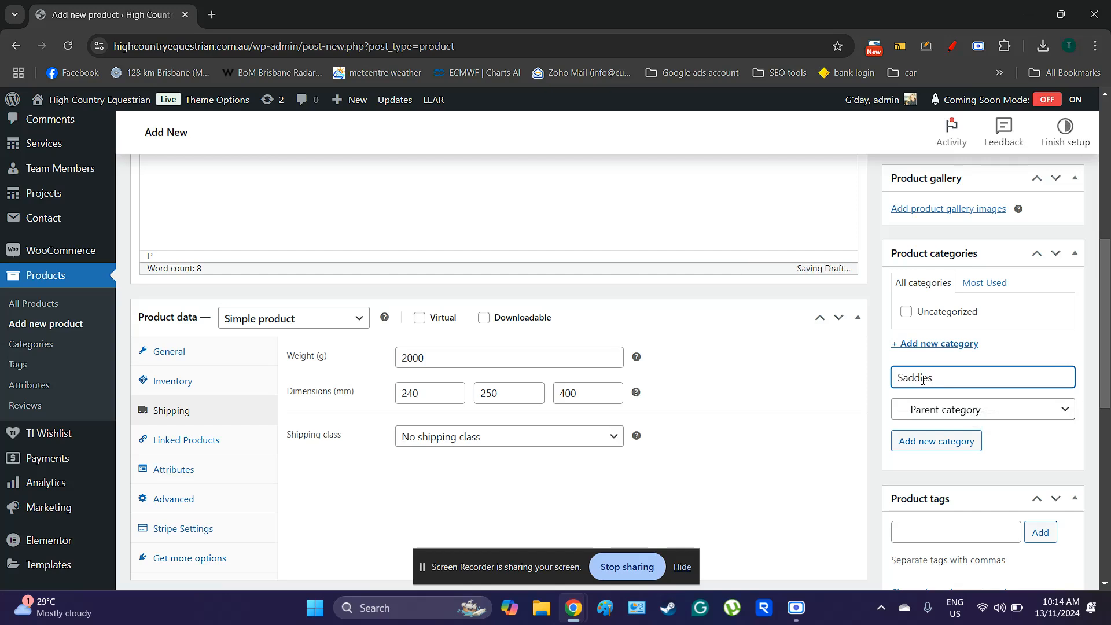
click(945, 409)
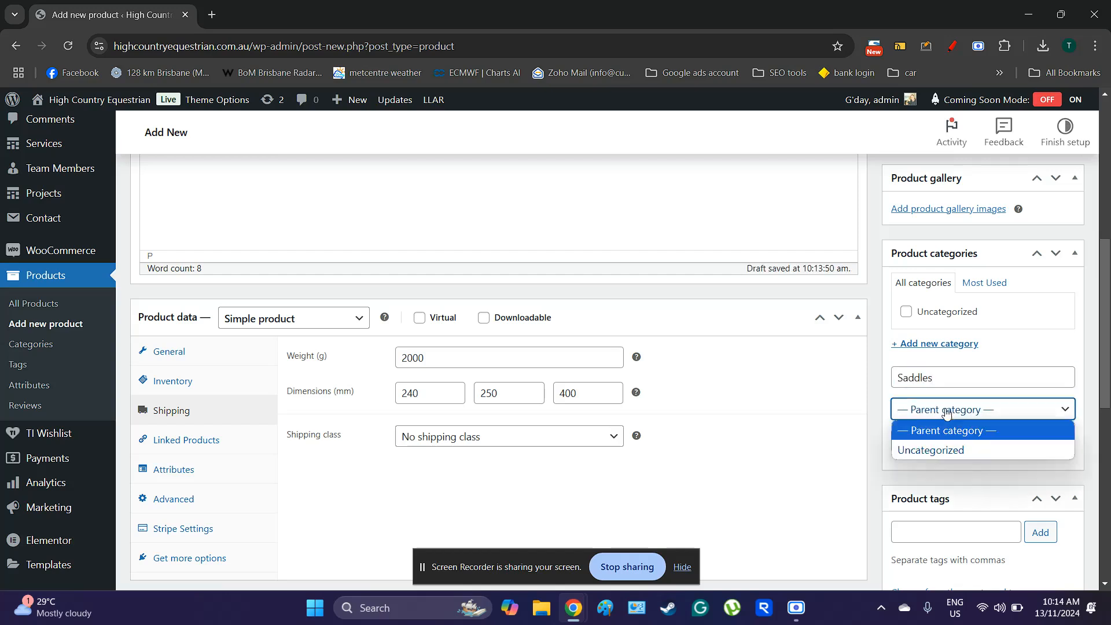
click(946, 412)
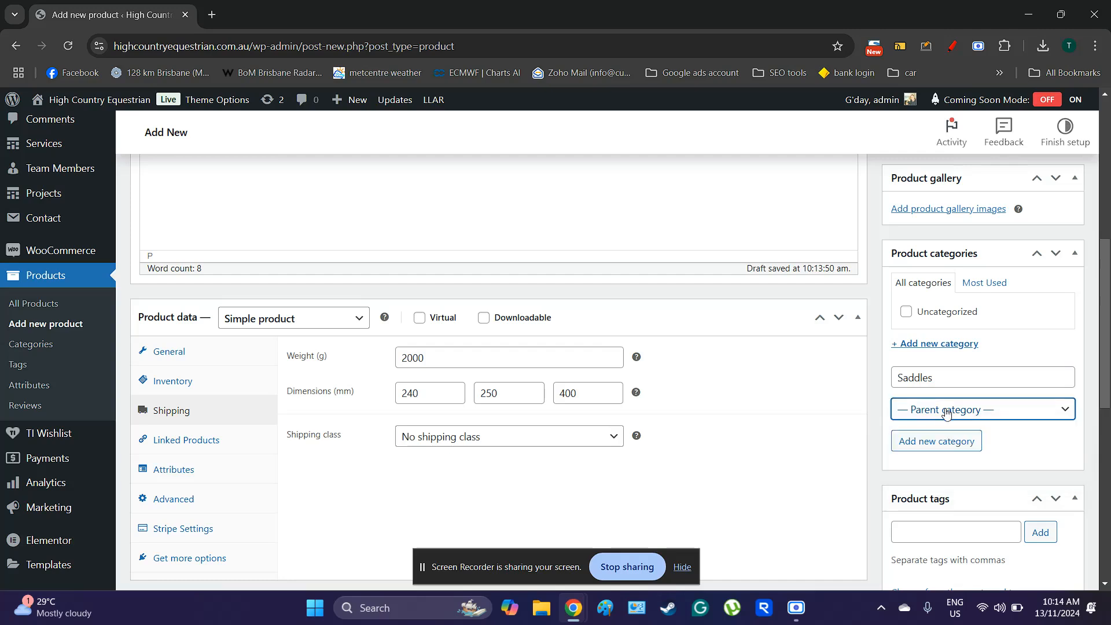
click(946, 442)
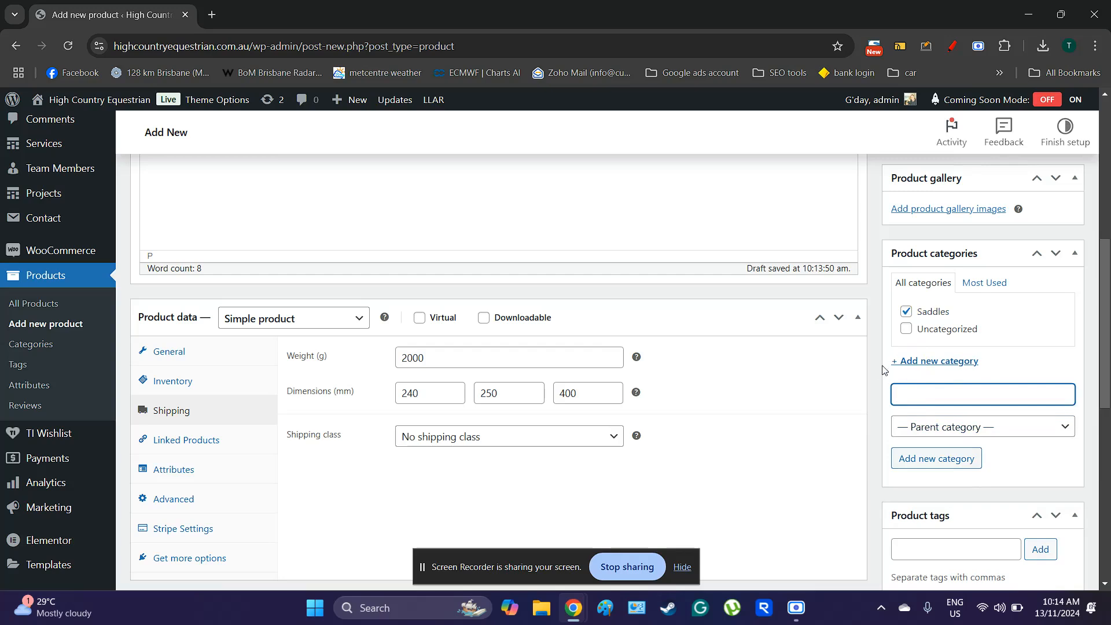
Add the product tag "Saddles" to the product
scroll(878, 393, down, 3)
click(938, 407)
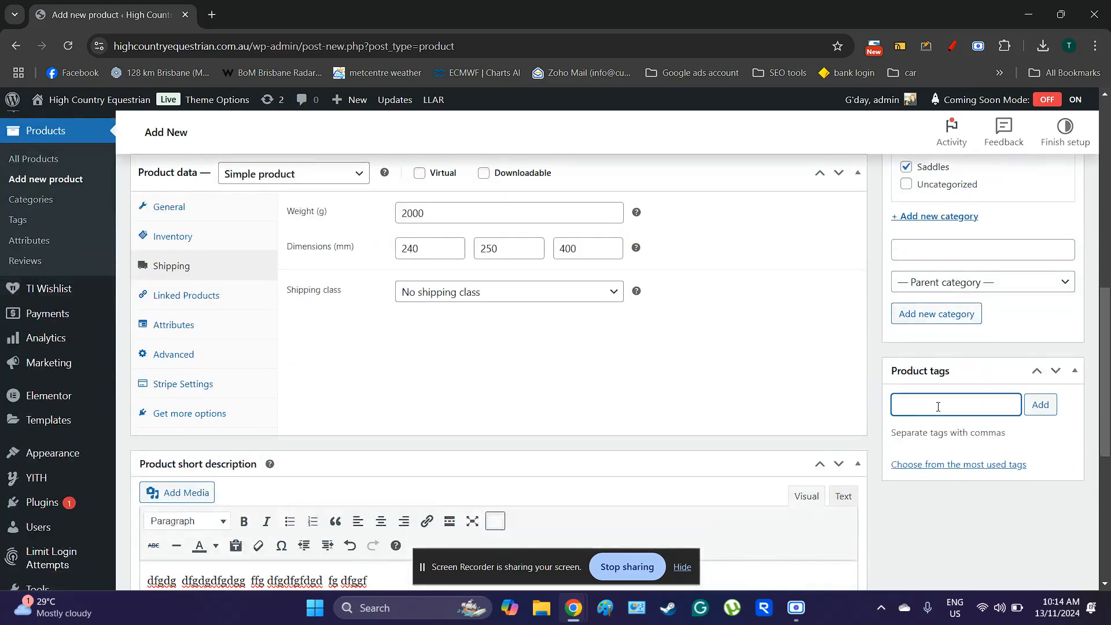
text(Saddles)
key(Return)
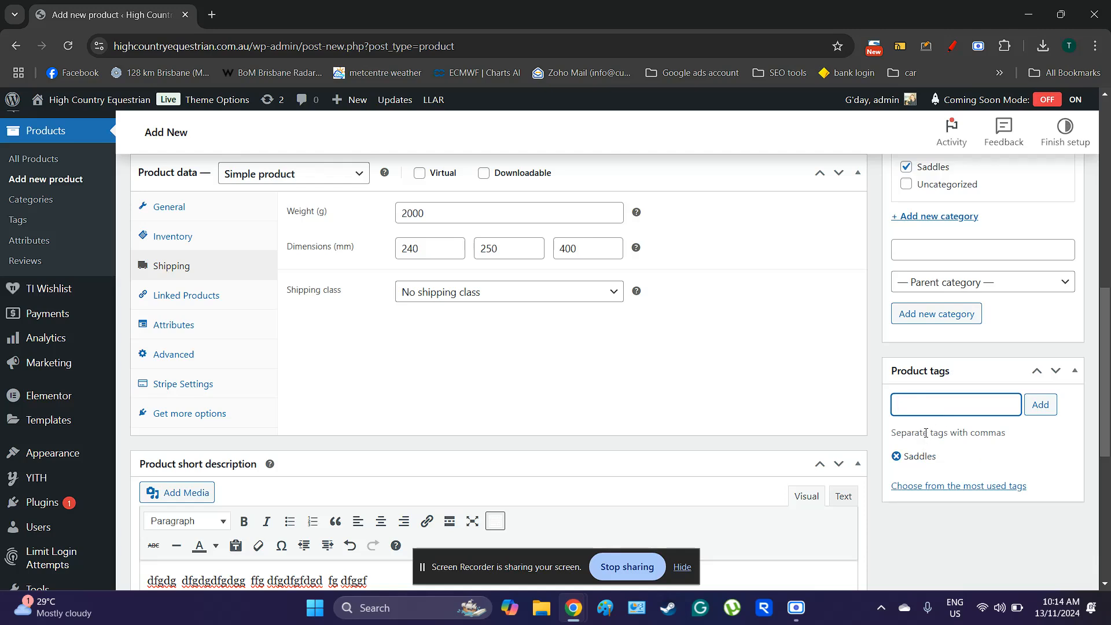
scroll(924, 433, up, 3)
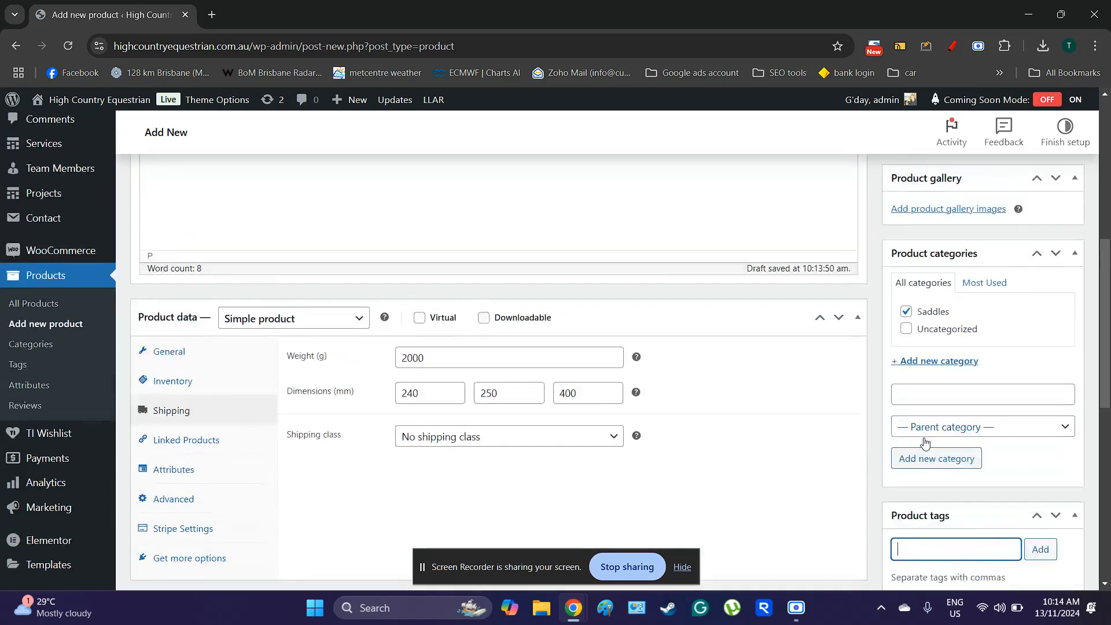
scroll(925, 452, down, 1)
scroll(925, 455, up, 2)
scroll(925, 454, up, 2)
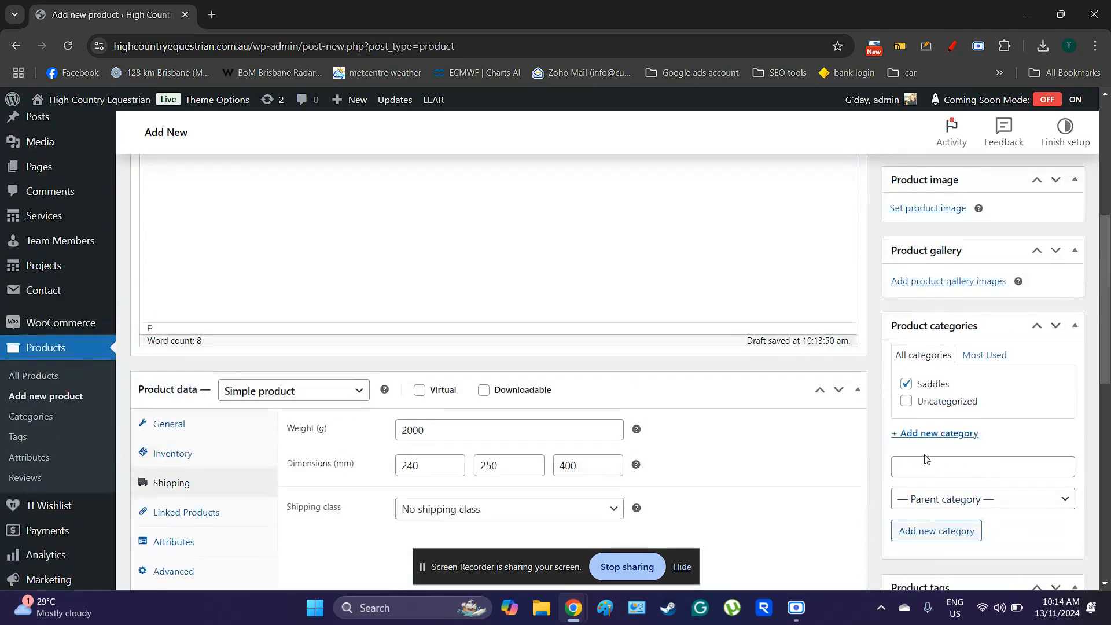
scroll(925, 457, down, 1)
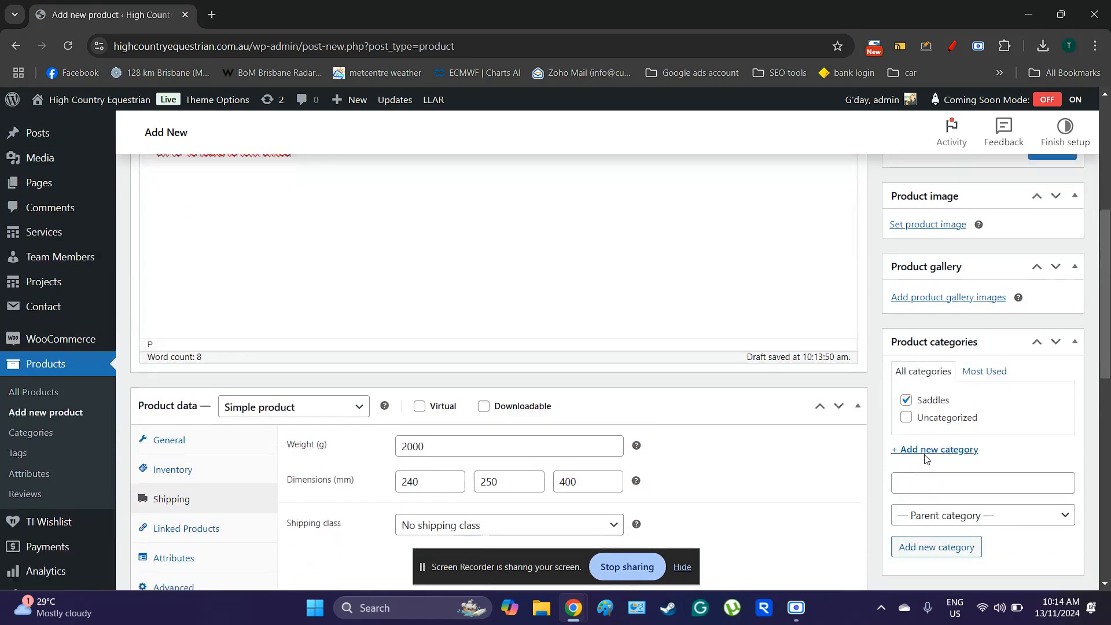
right_click(31, 418)
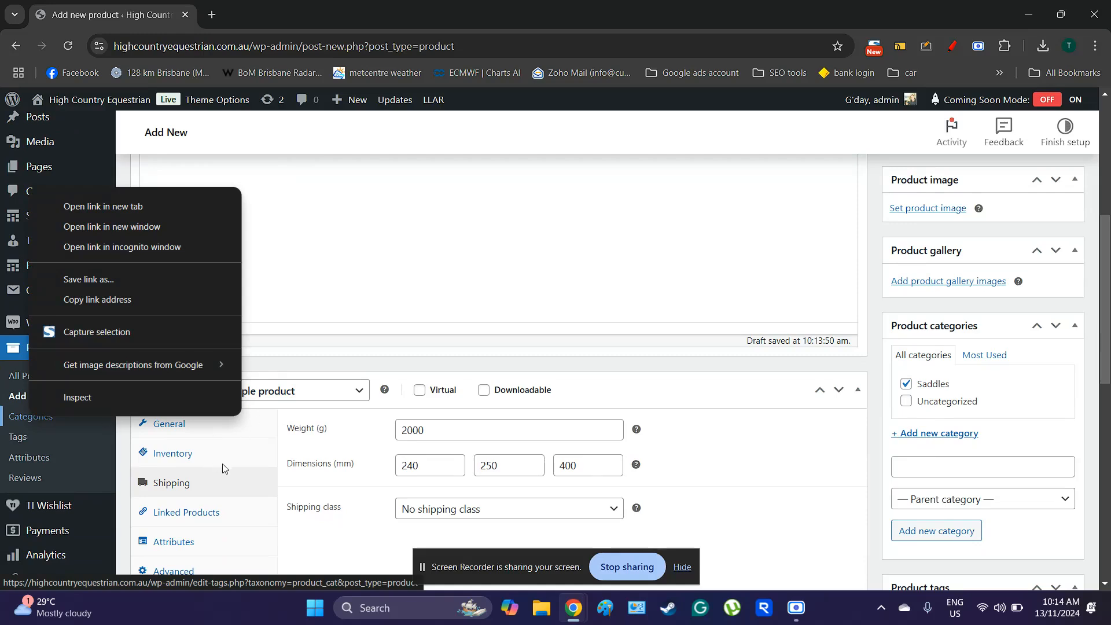
click(466, 365)
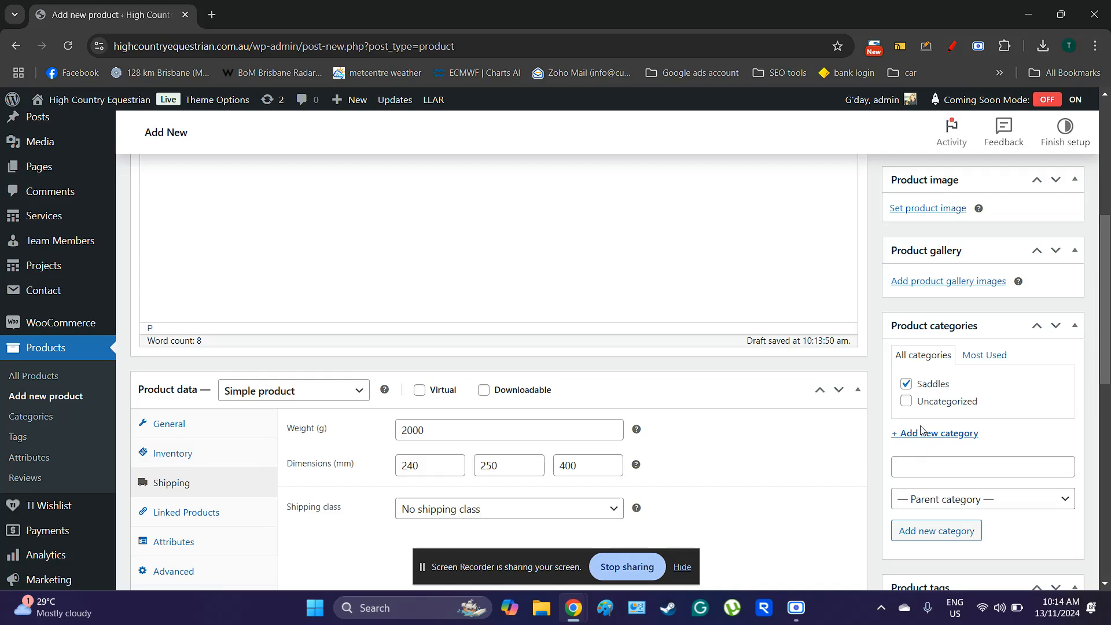
Clear the Saddles category from the product and assign it again
click(906, 386)
click(906, 385)
Set the media library image Depositphotos_18387263_XL.jpg, the horse grazing beside the lake, as the product image
scroll(975, 429, up, 2)
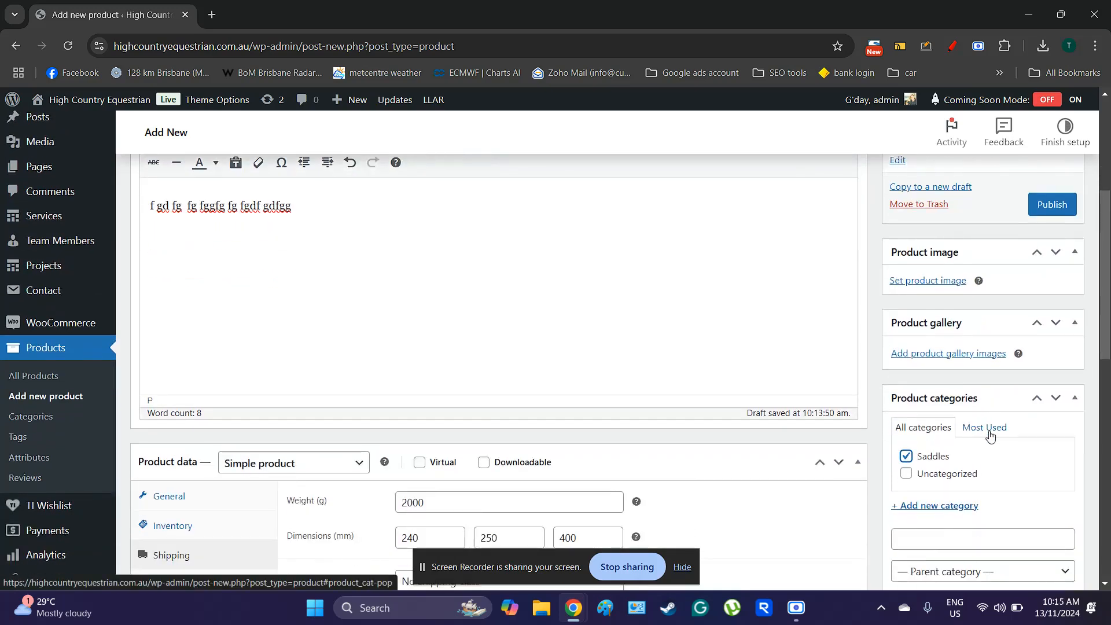
scroll(990, 435, up, 2)
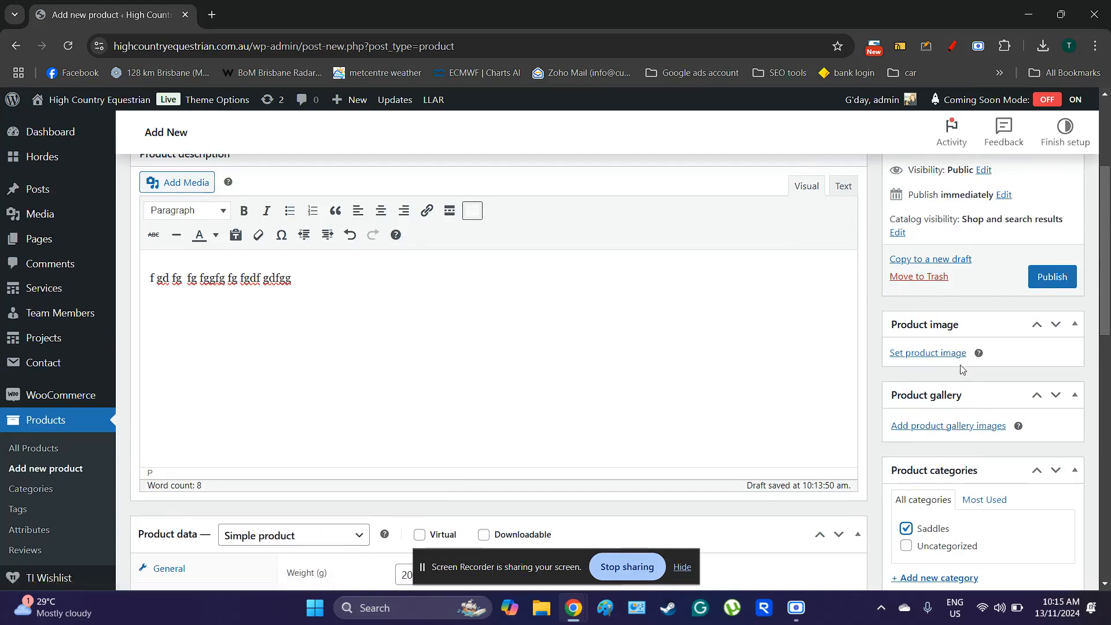
scroll(987, 400, up, 2)
scroll(984, 403, down, 2)
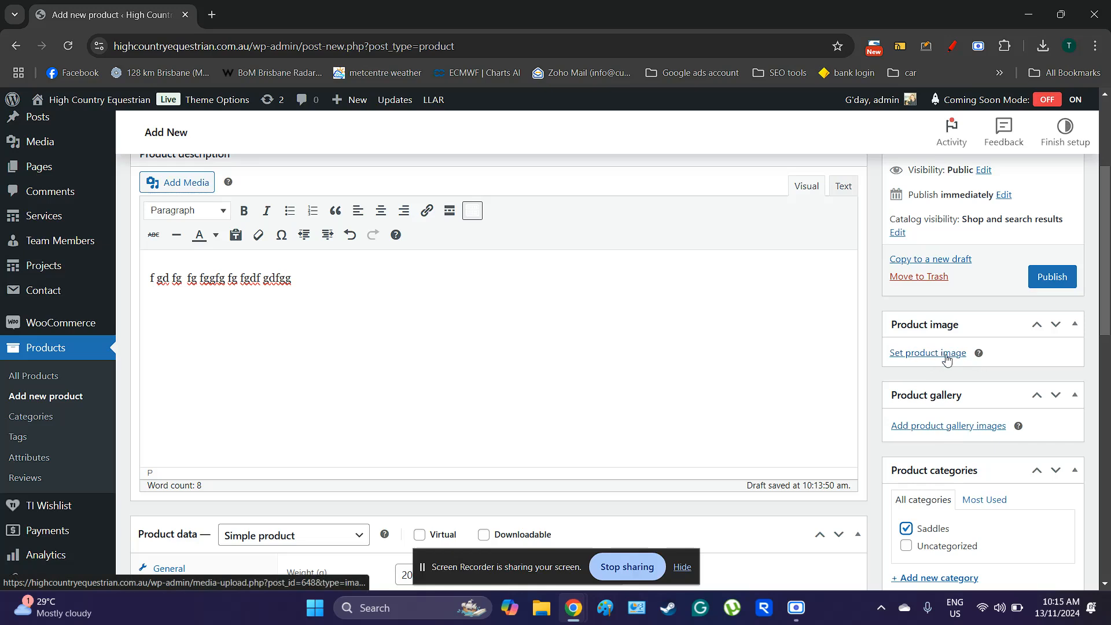
scroll(945, 358, up, 1)
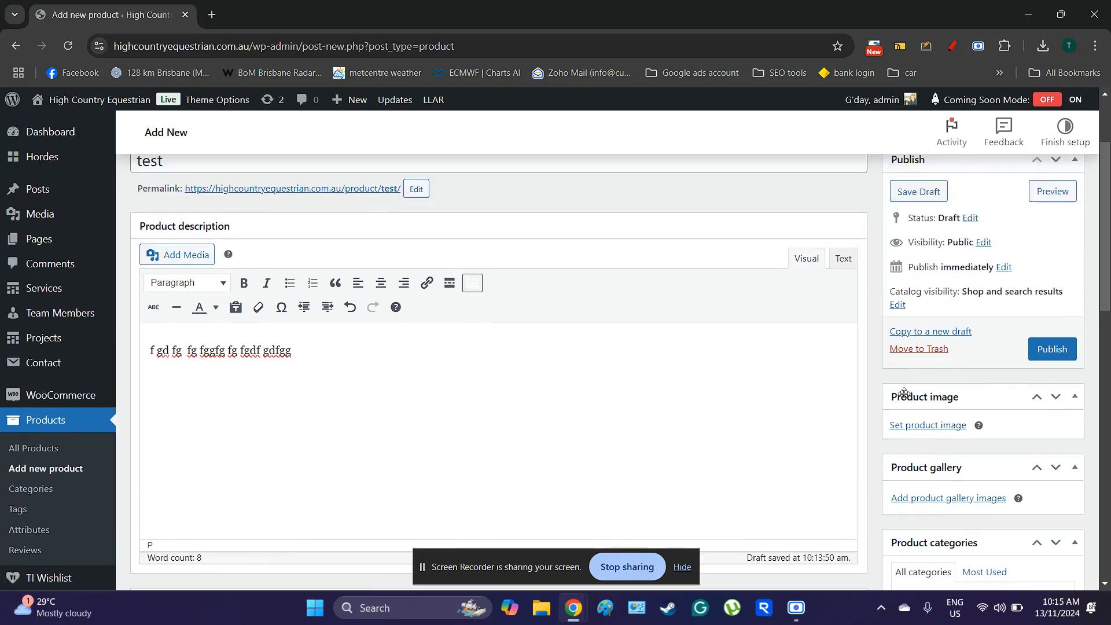
drag(877, 401, 912, 398)
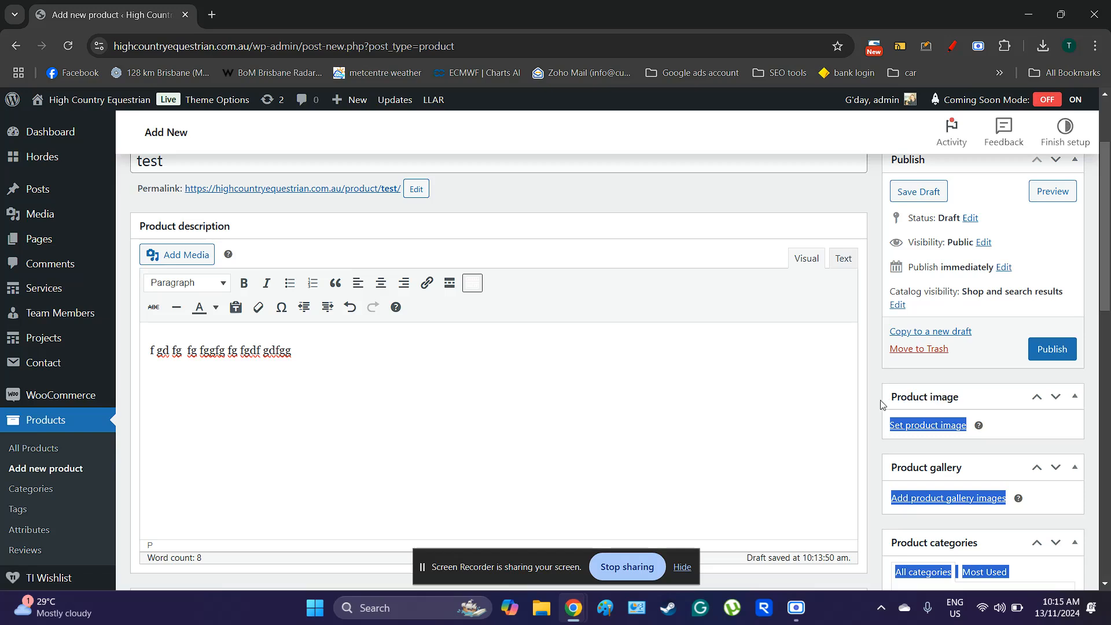
click(874, 438)
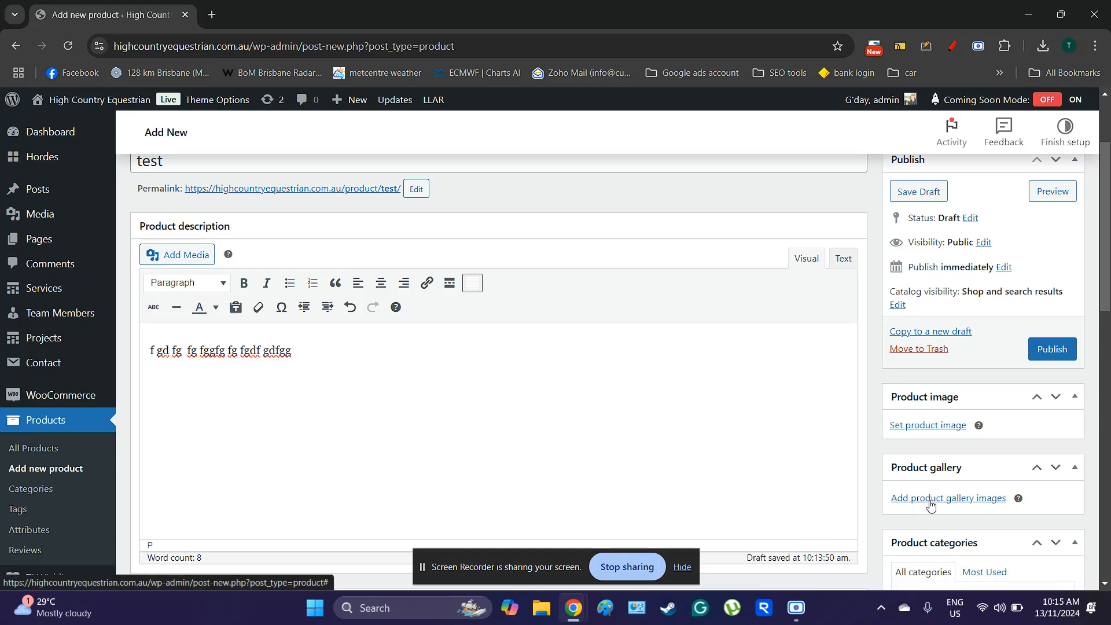
click(919, 426)
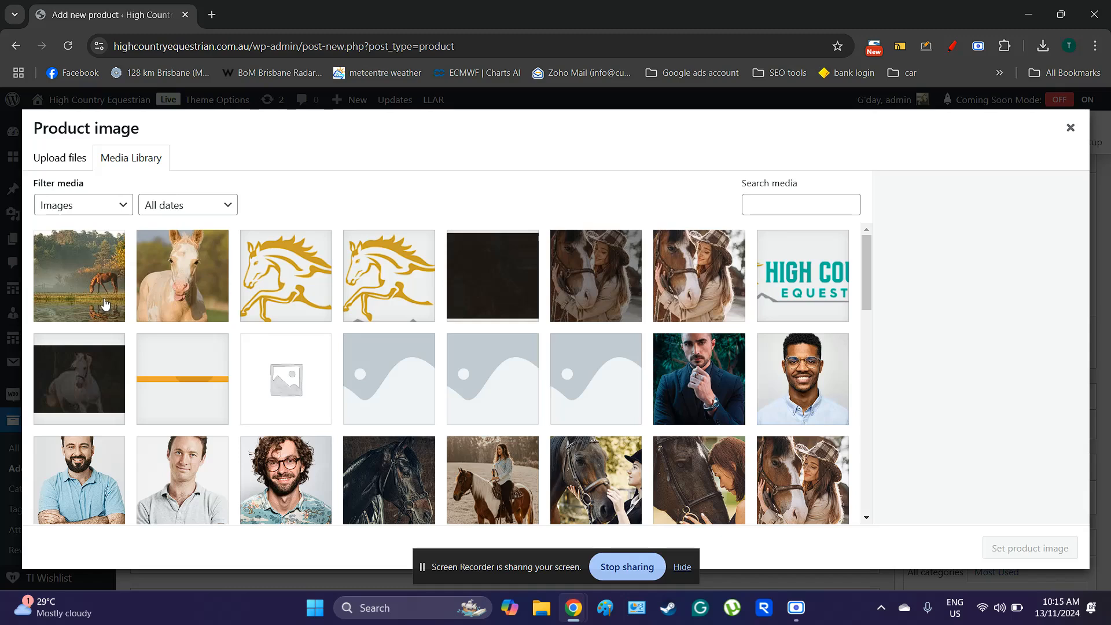
click(104, 303)
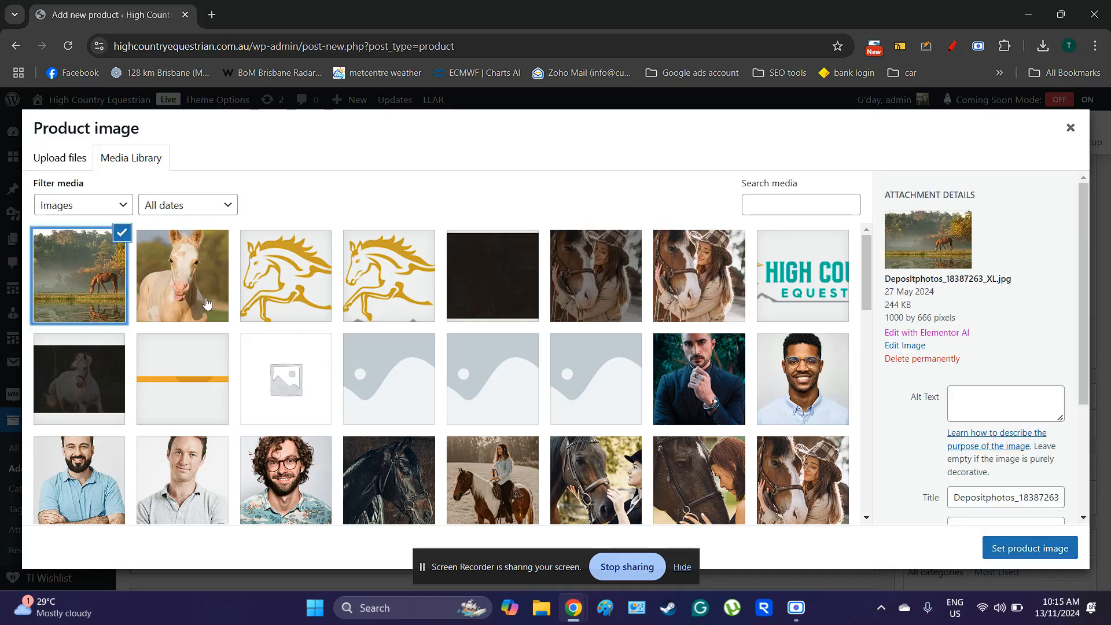
scroll(258, 317, down, 5)
scroll(258, 317, up, 5)
click(62, 158)
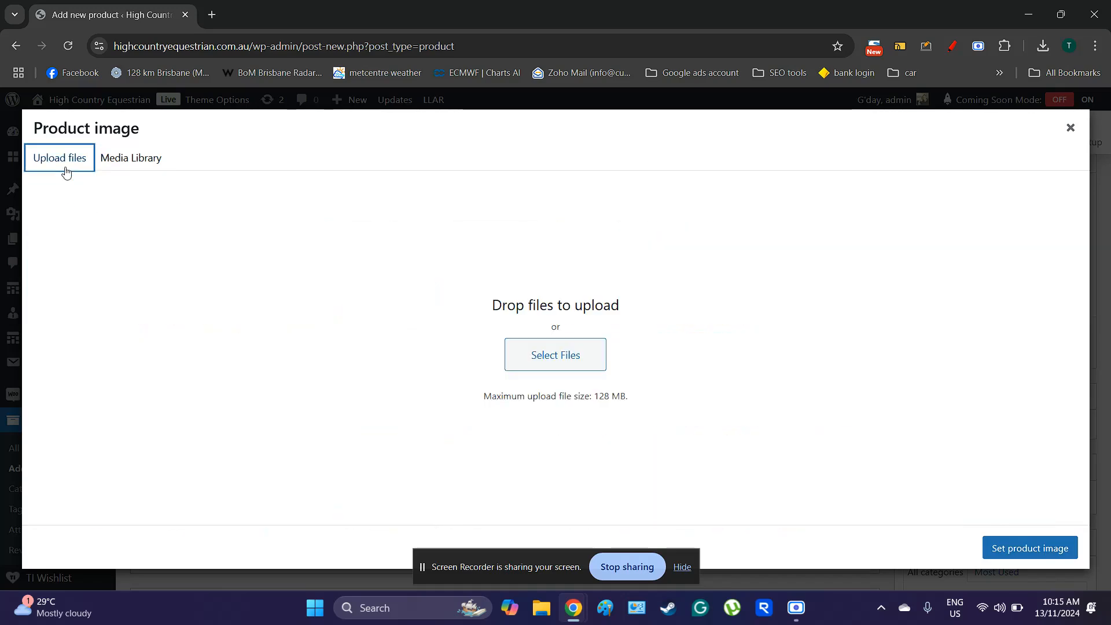
click(131, 163)
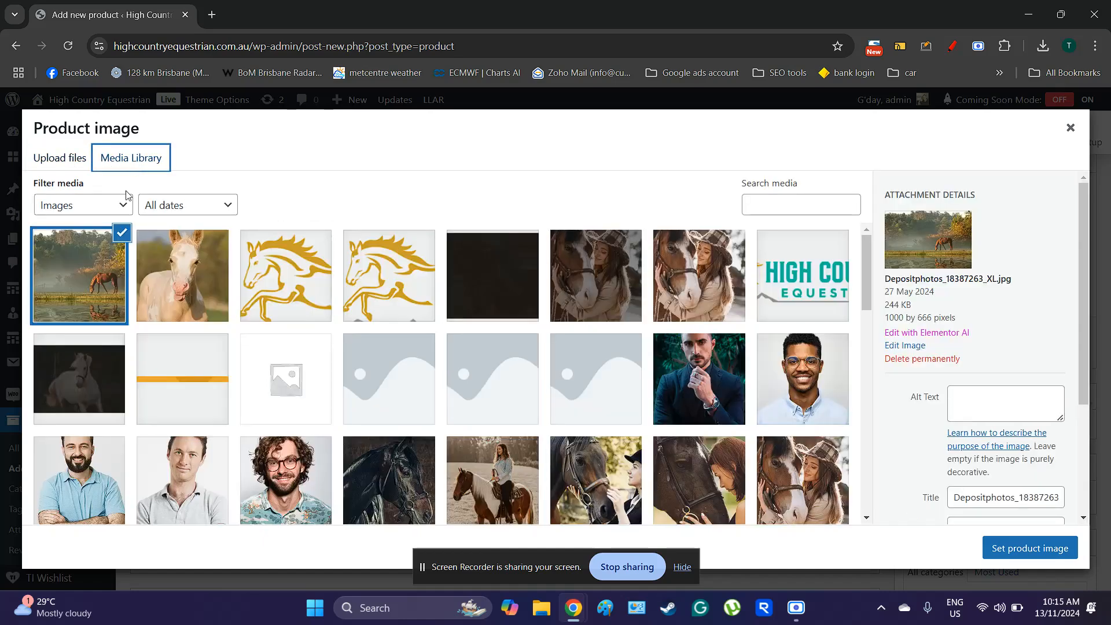
click(1018, 547)
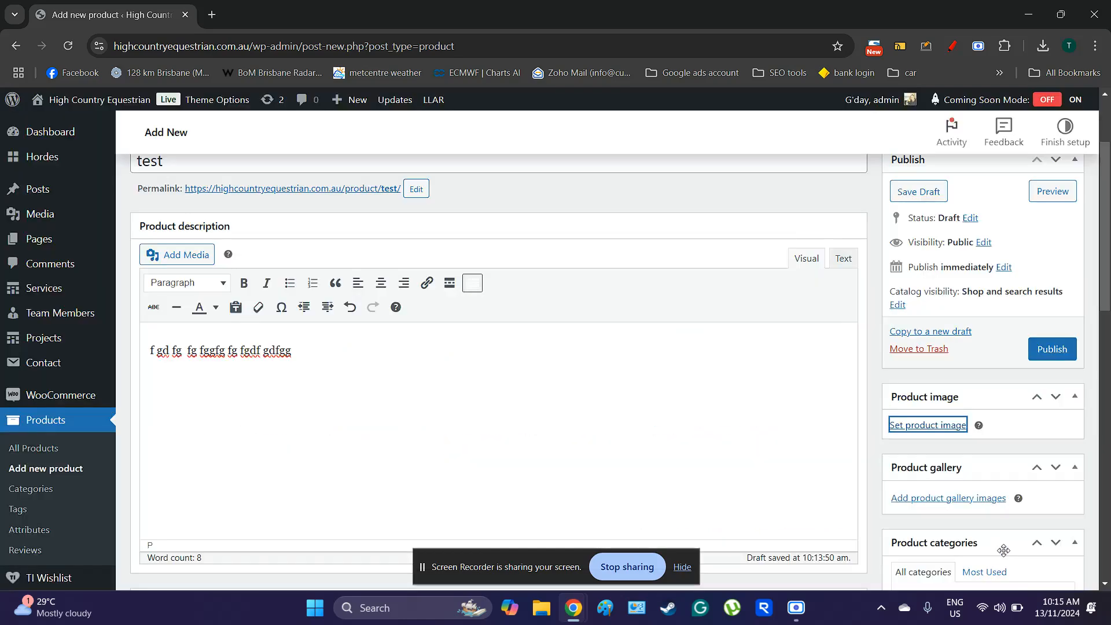
Add the media library photo of the woman in a hat cuddling a brown-and-white horse to the product gallery
scroll(877, 478, down, 2)
scroll(877, 478, down, 4)
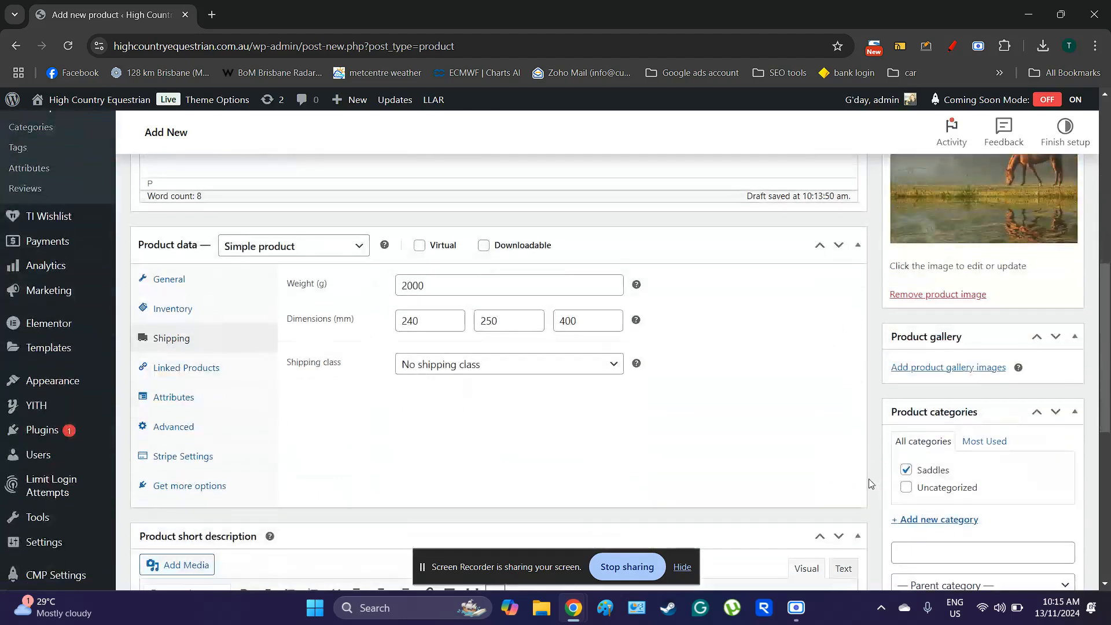
click(926, 368)
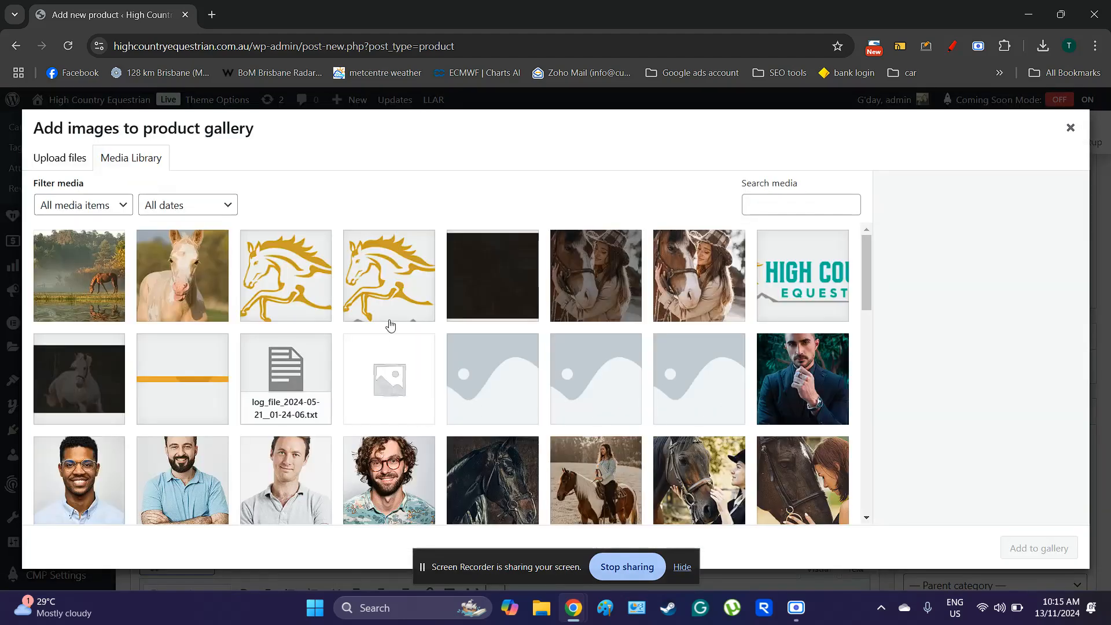
scroll(392, 339, down, 3)
click(561, 376)
click(674, 373)
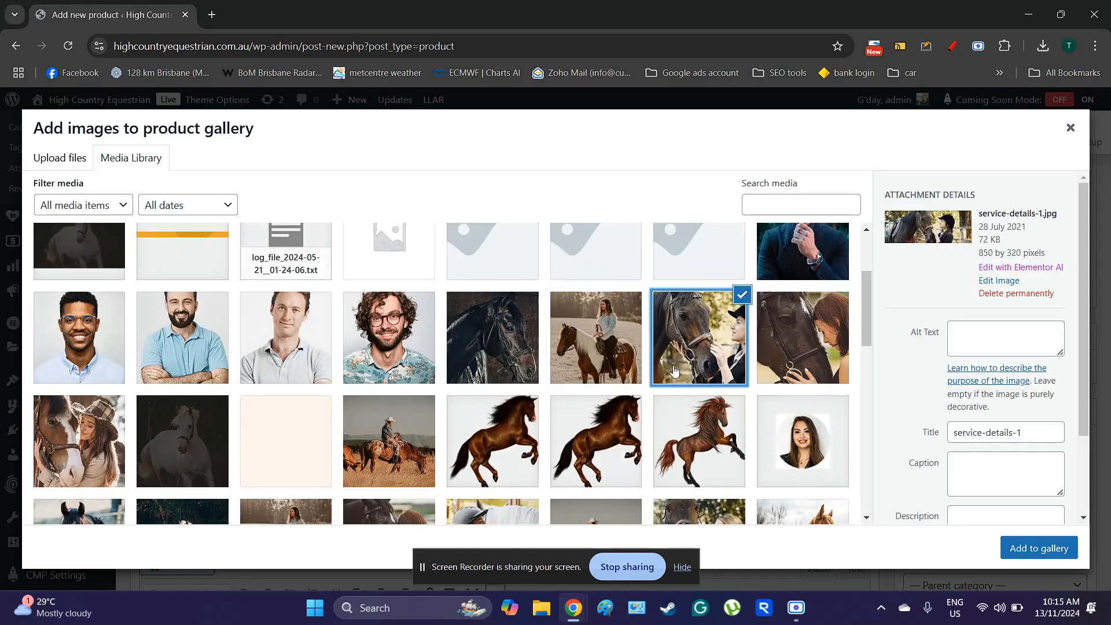
click(763, 370)
scroll(624, 453, down, 2)
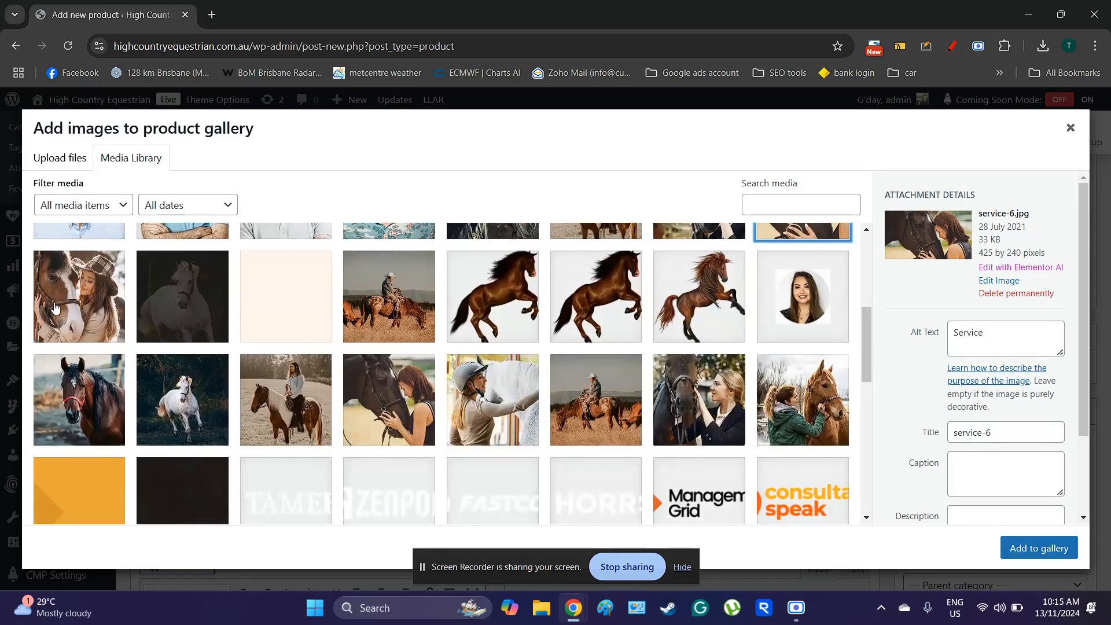
click(99, 312)
click(1061, 549)
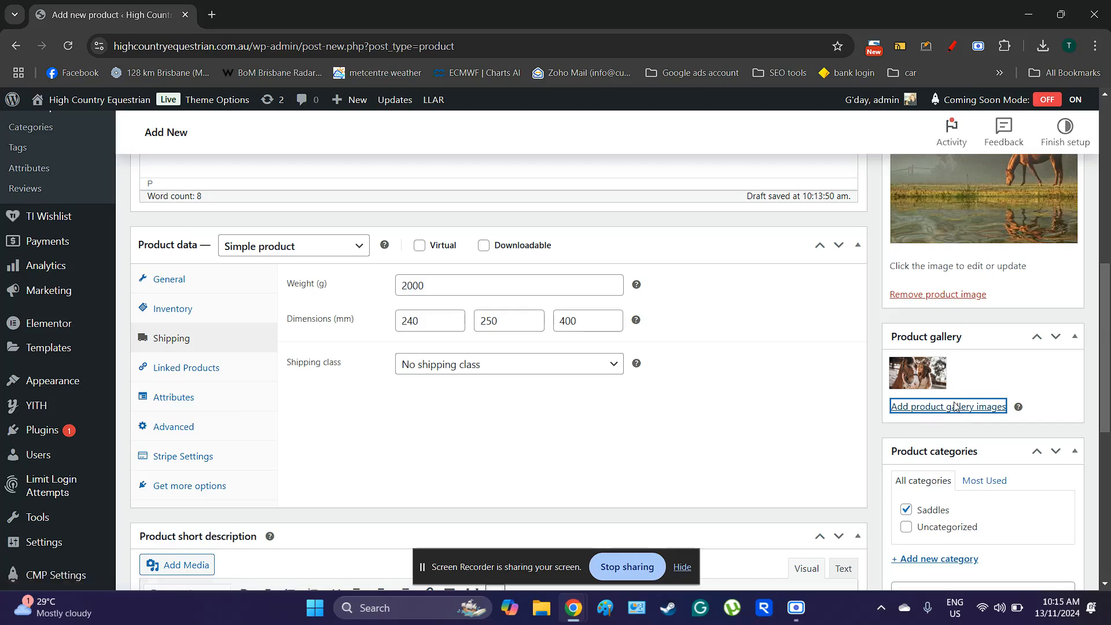
Add the photo of the dark-haired woman embracing a dark horse to the product gallery
click(930, 406)
click(582, 436)
click(683, 434)
click(621, 429)
click(520, 425)
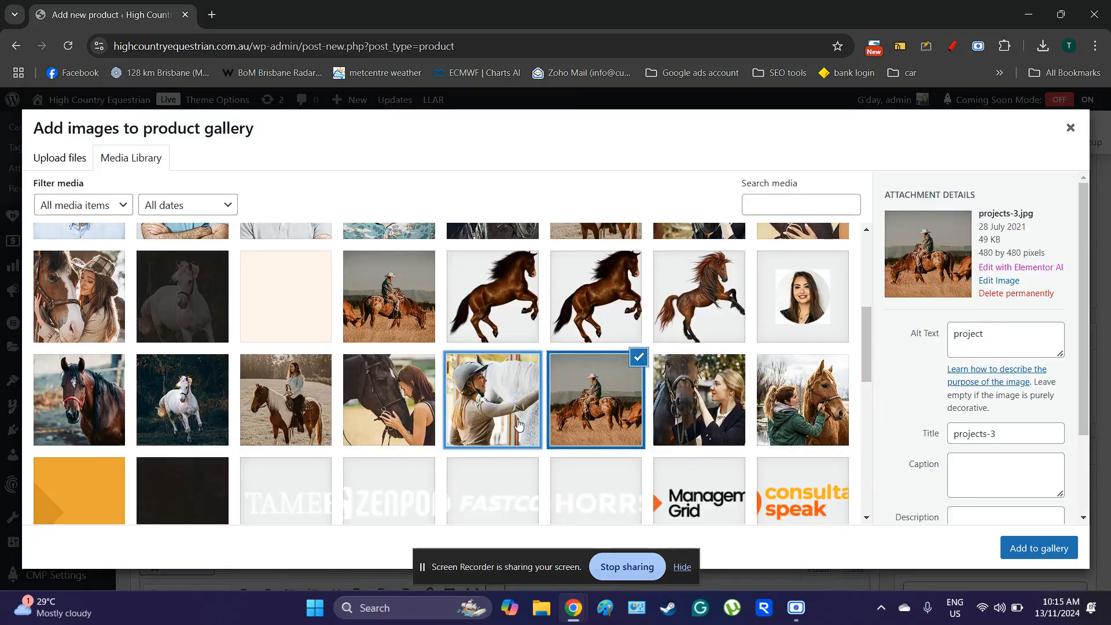
click(432, 420)
click(1056, 545)
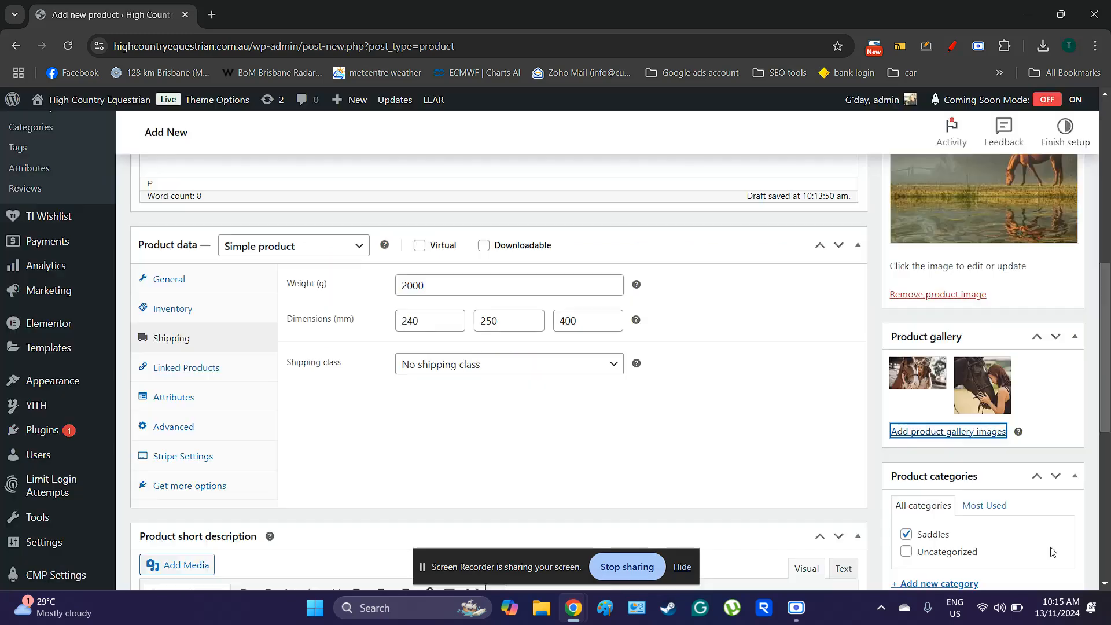
Add the photo of the woman in a riding helmet touching a white horse to the product gallery
click(964, 434)
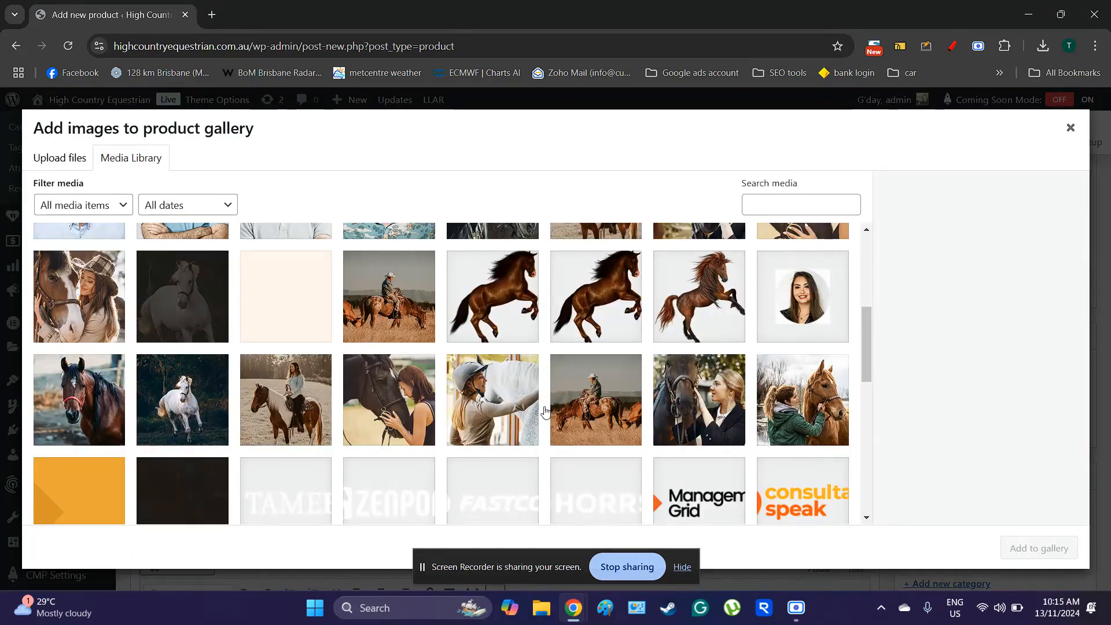
click(508, 412)
click(1037, 548)
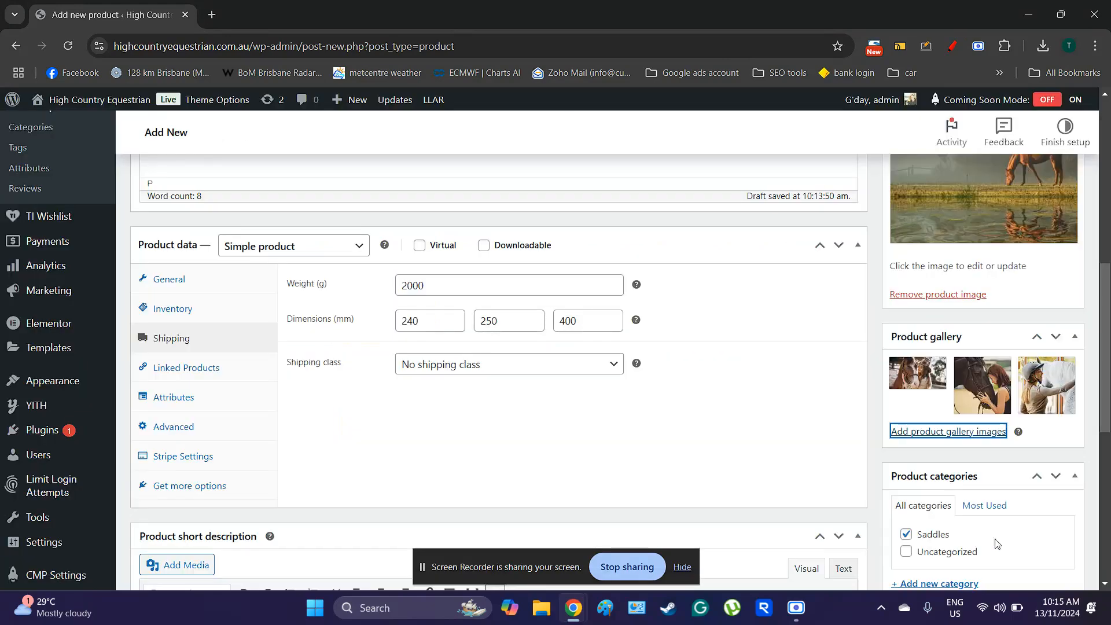
Check the remaining product sections down to the layout settings and publish the product
scroll(865, 469, down, 2)
scroll(862, 467, down, 3)
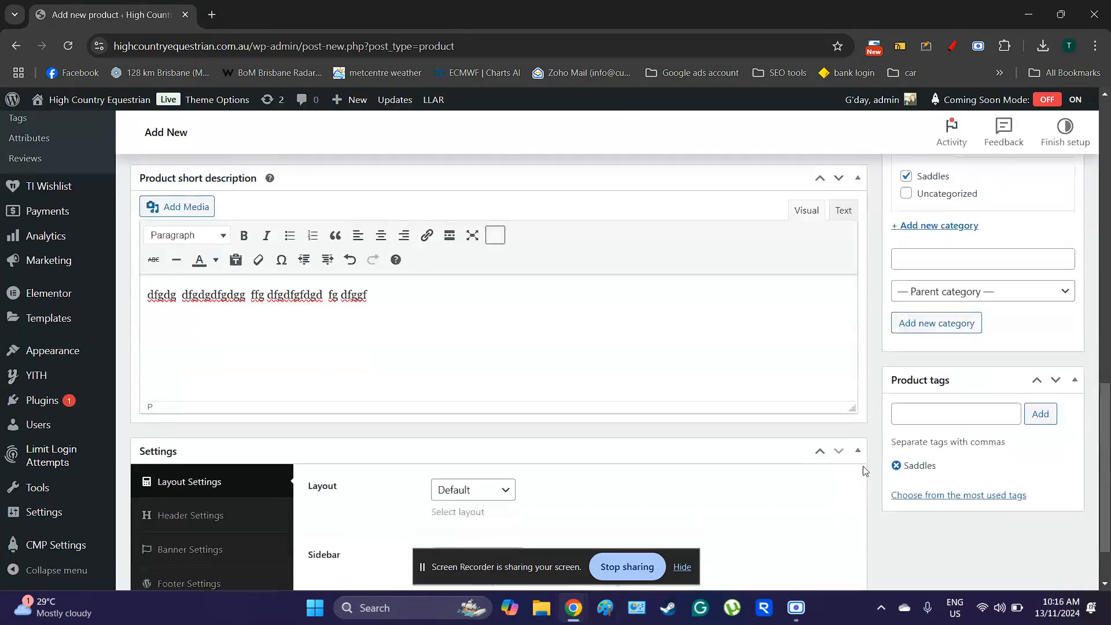
scroll(862, 466, up, 2)
scroll(863, 471, down, 3)
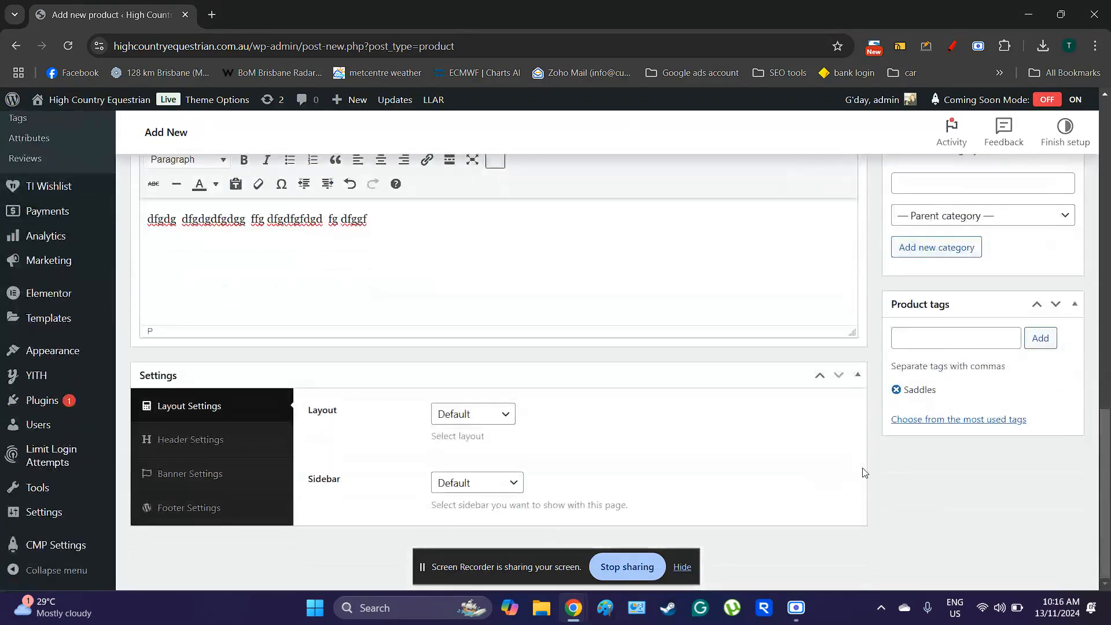
scroll(863, 471, up, 10)
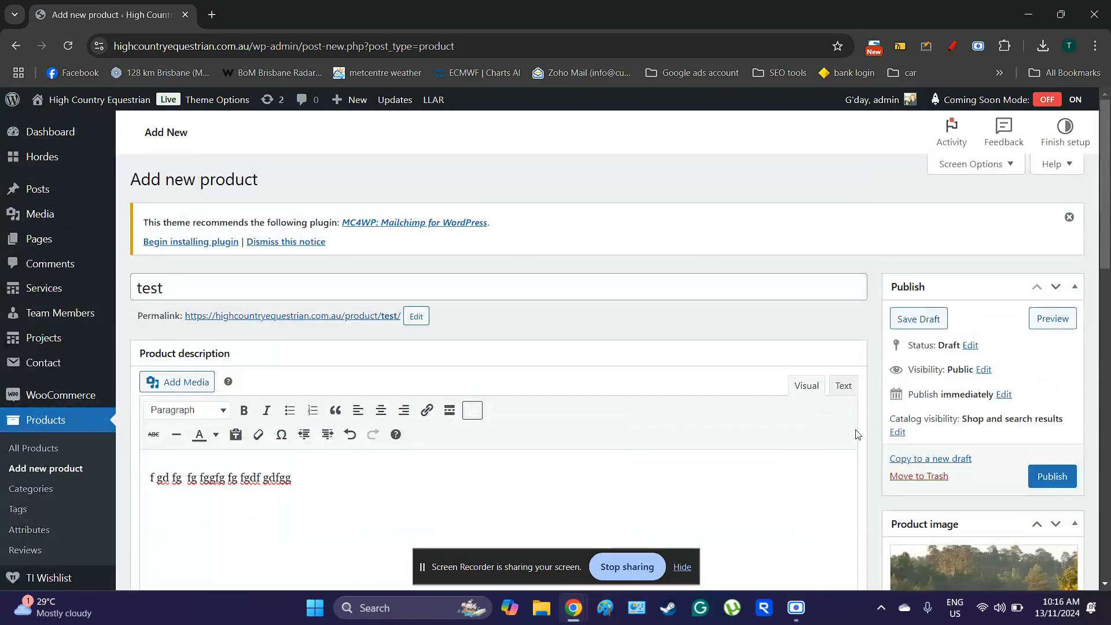
click(1030, 474)
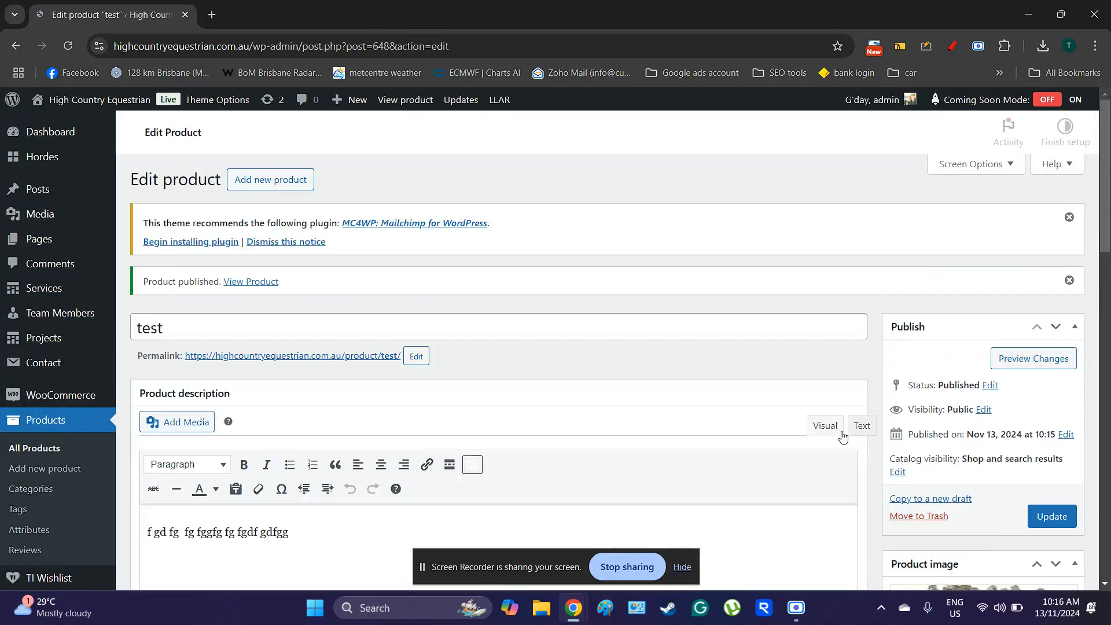
Open the published product's permalink in a new browser tab, view it, and return to the product editor
scroll(879, 428, down, 1)
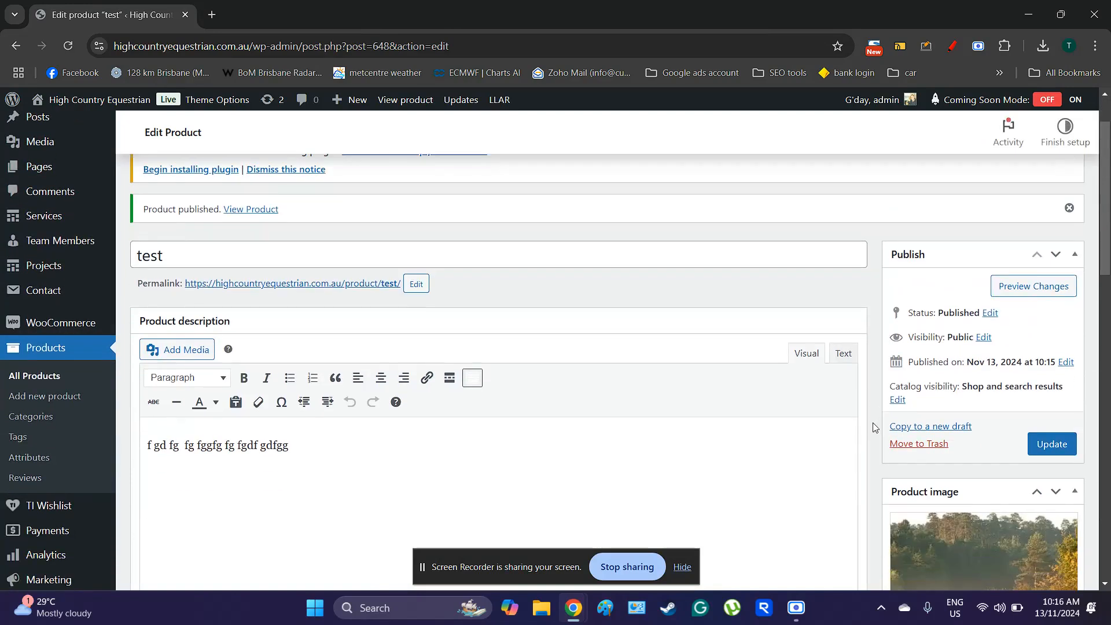
right_click(373, 289)
click(399, 300)
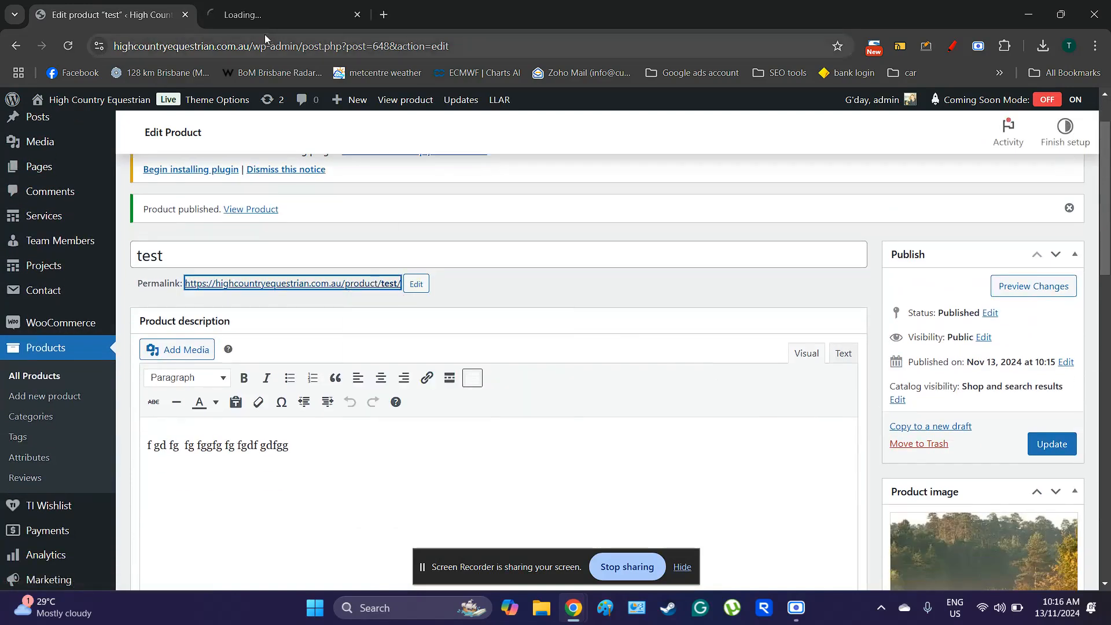
click(248, 18)
key(ctrl+shift+Tab)
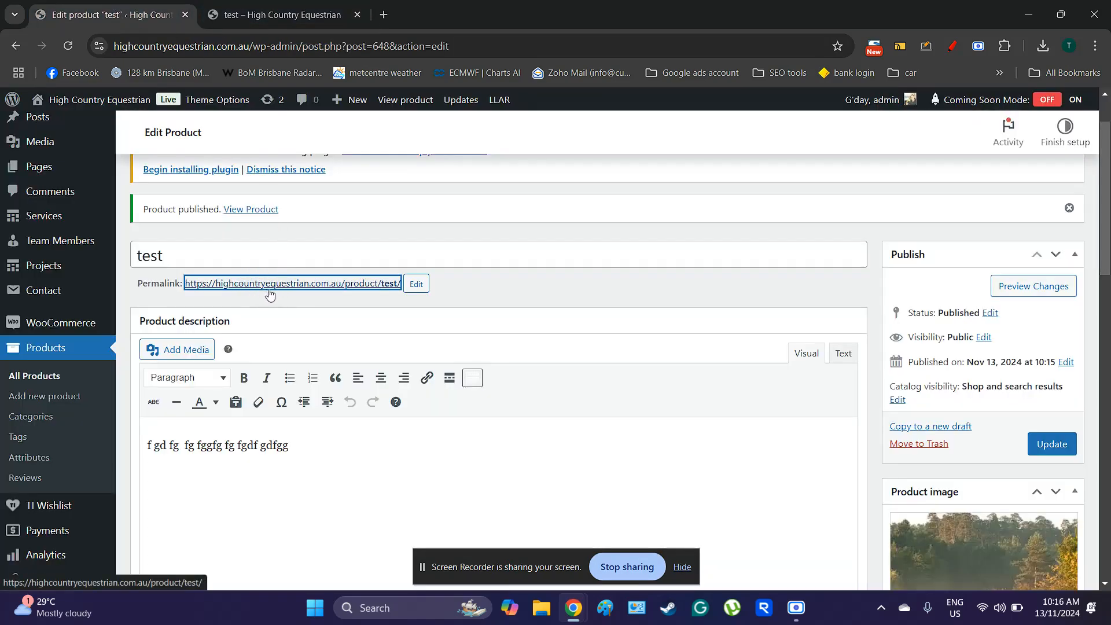
Open the product permalink in another new tab, close one of the duplicate tabs, and load the product page in the editor's tab
right_click(306, 290)
click(348, 304)
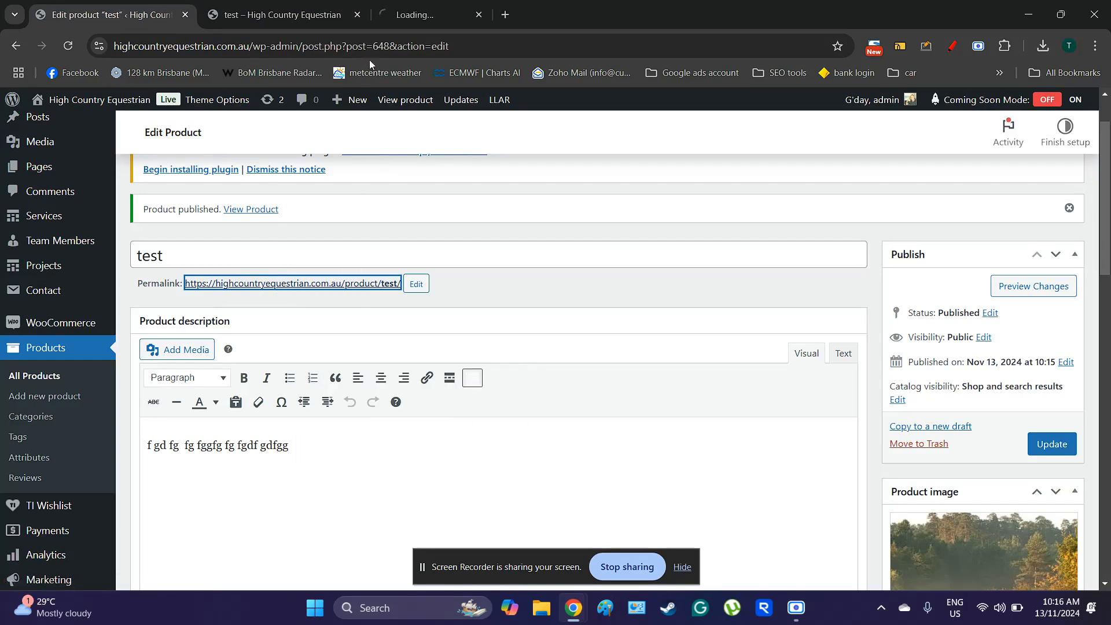
click(356, 15)
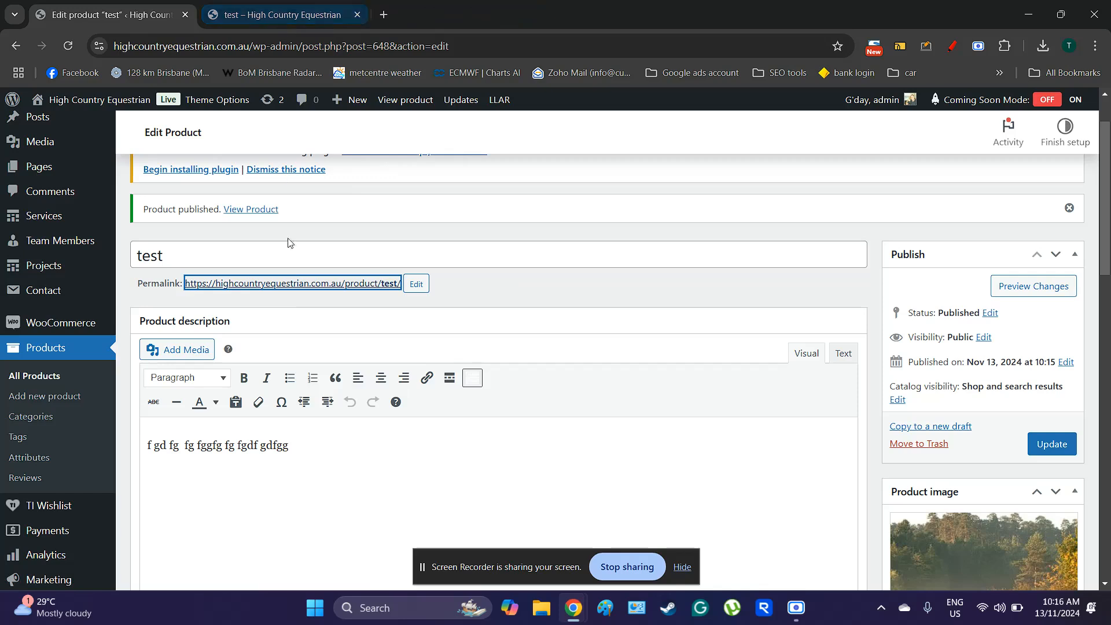
click(303, 283)
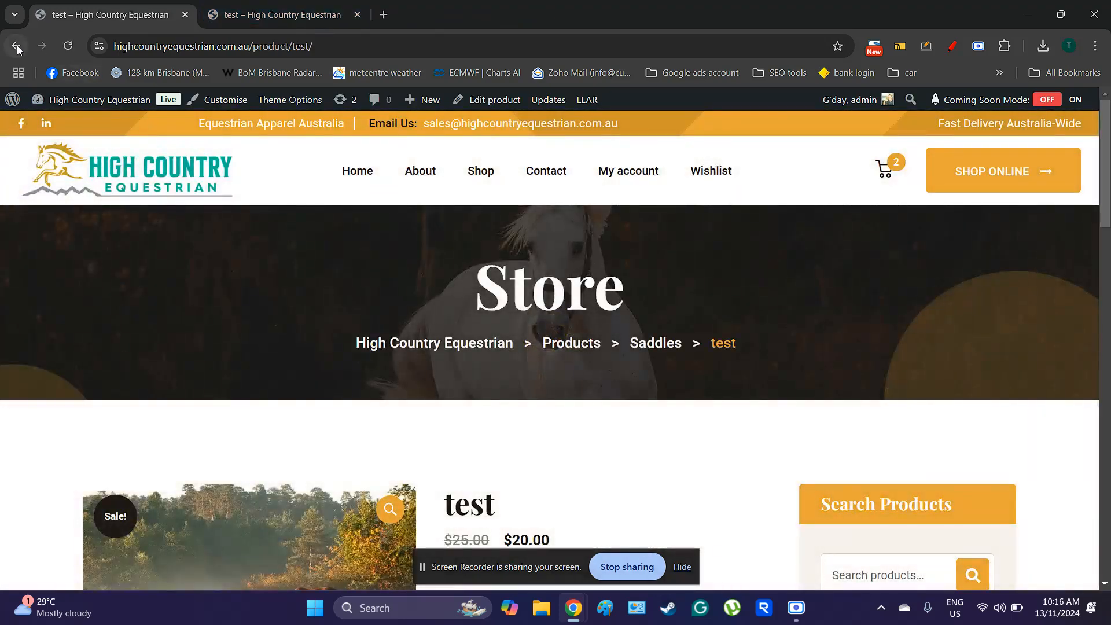
Return the first tab to the product editor and switch to the live product page in a single separate tab
click(17, 49)
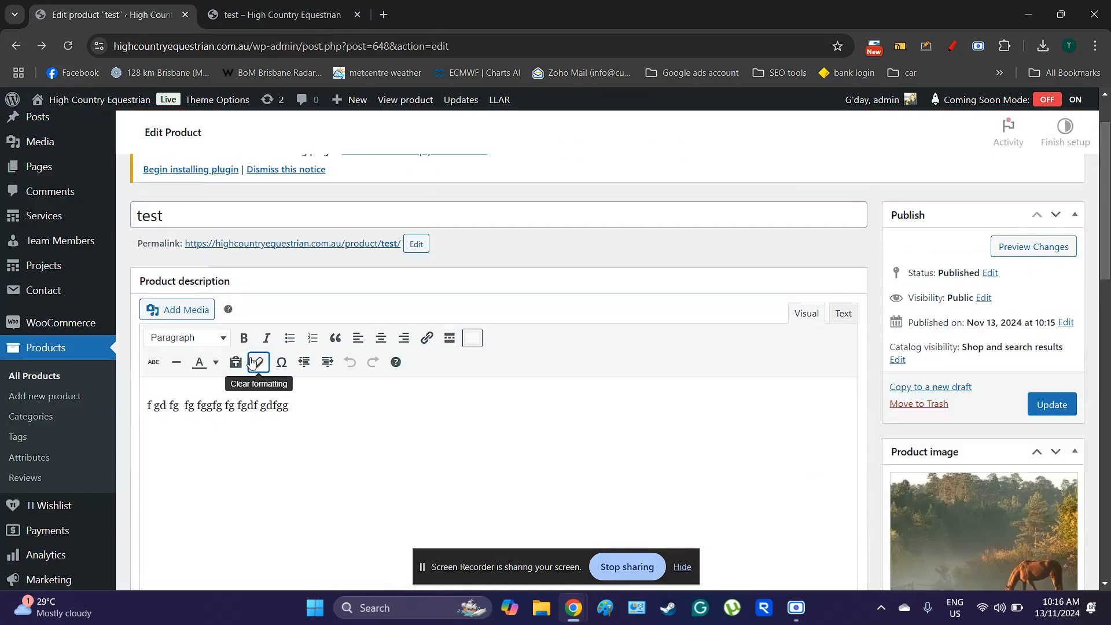
right_click(276, 244)
click(318, 263)
click(357, 15)
click(399, 100)
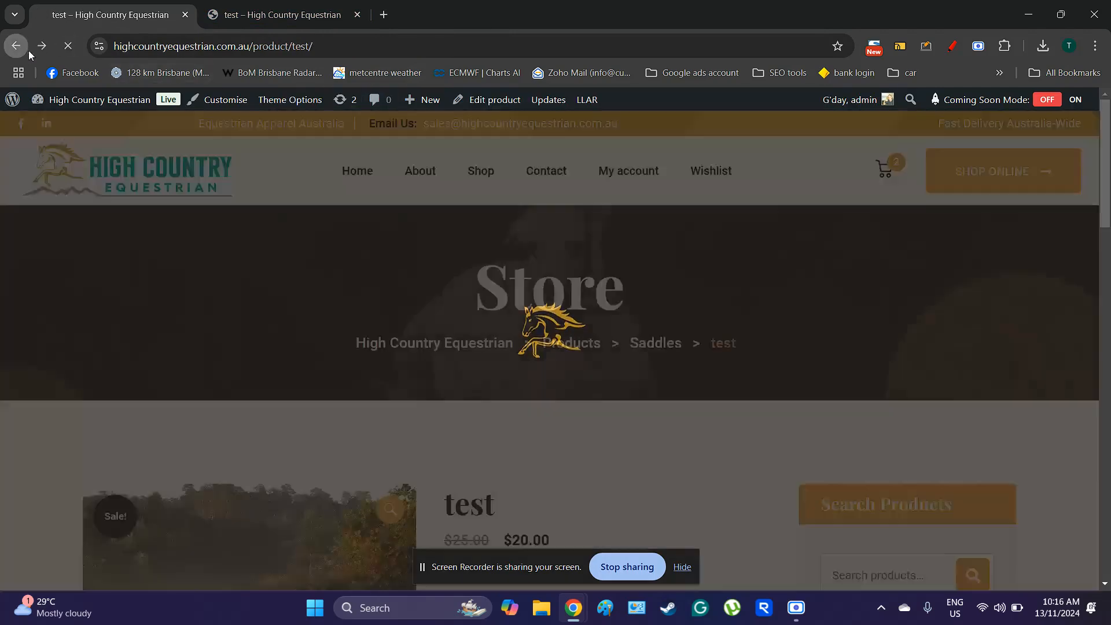
click(16, 46)
click(280, 15)
Examine the live product page's stock, short description and Description section
scroll(18, 337, down, 6)
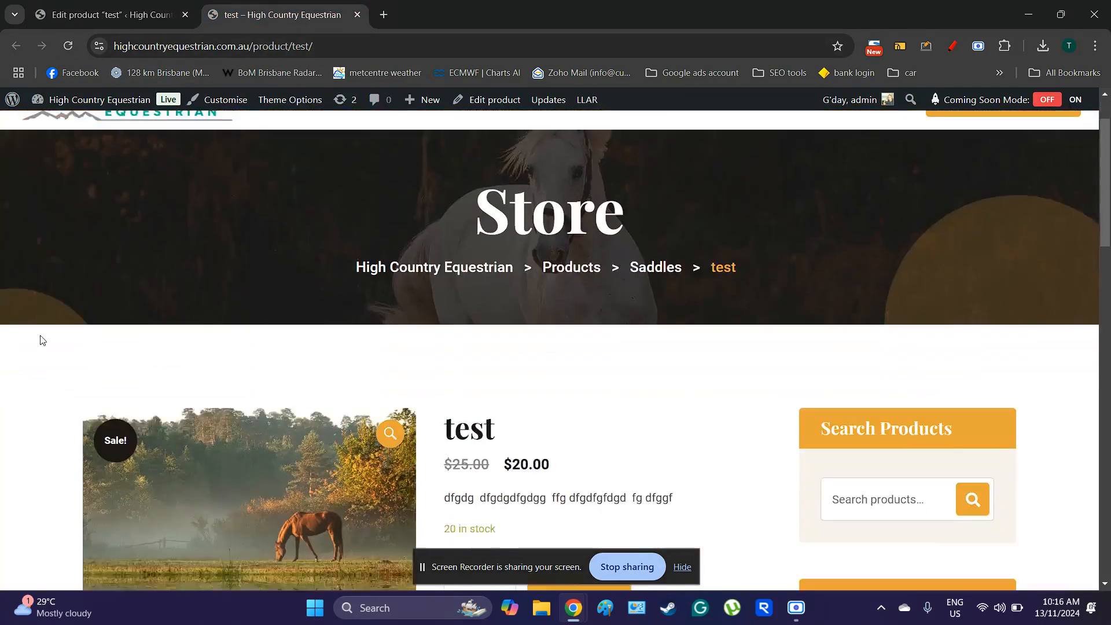
scroll(18, 337, up, 1)
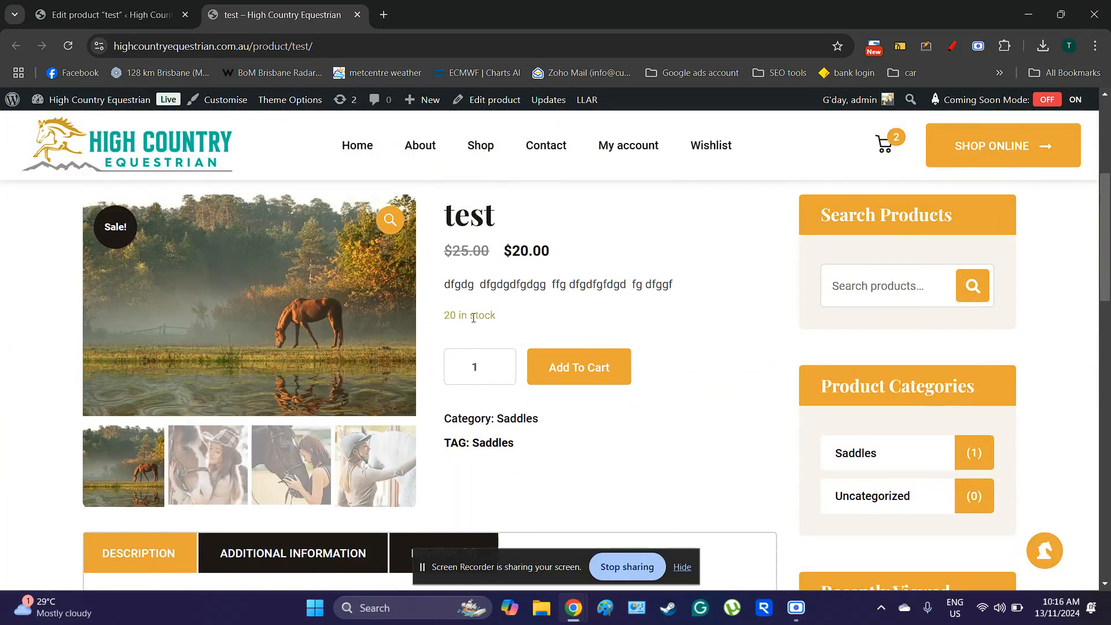
drag(675, 285, 448, 284)
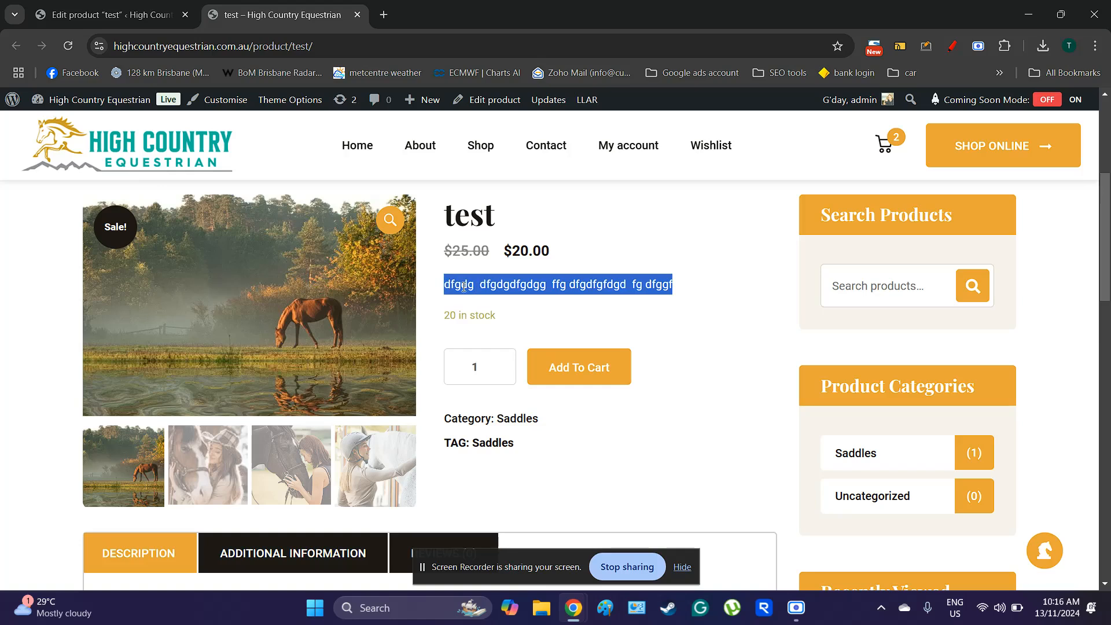
scroll(86, 345, down, 4)
scroll(84, 340, down, 3)
scroll(54, 359, up, 3)
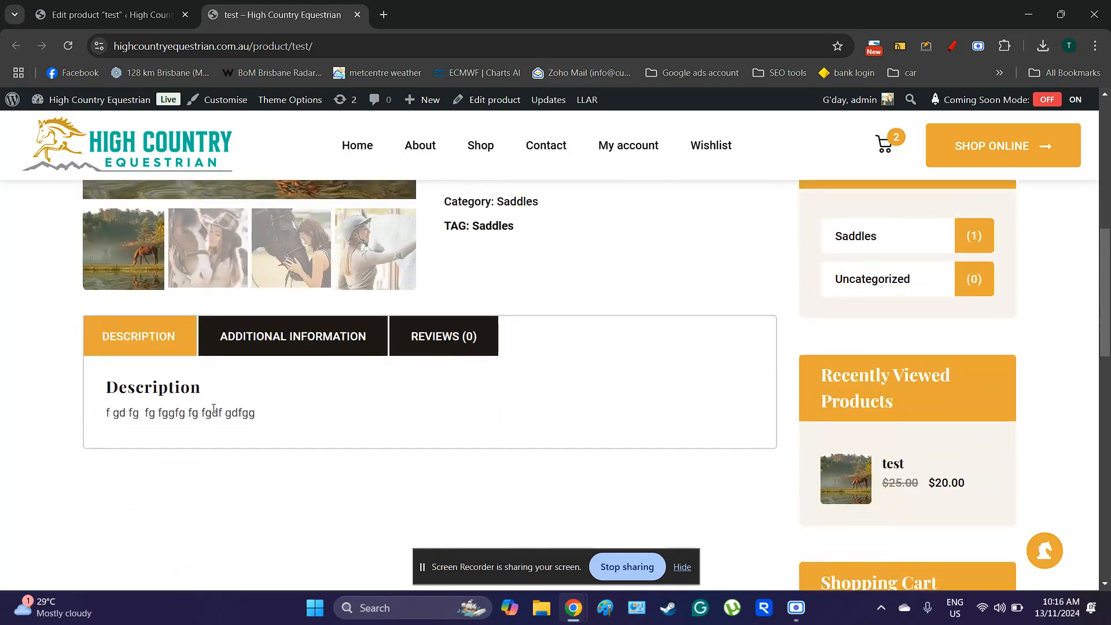
Return to the product editor and locate the main description and short description texts that feed the live page
click(126, 20)
scroll(253, 384, down, 3)
scroll(253, 385, up, 1)
drag(289, 333, 148, 335)
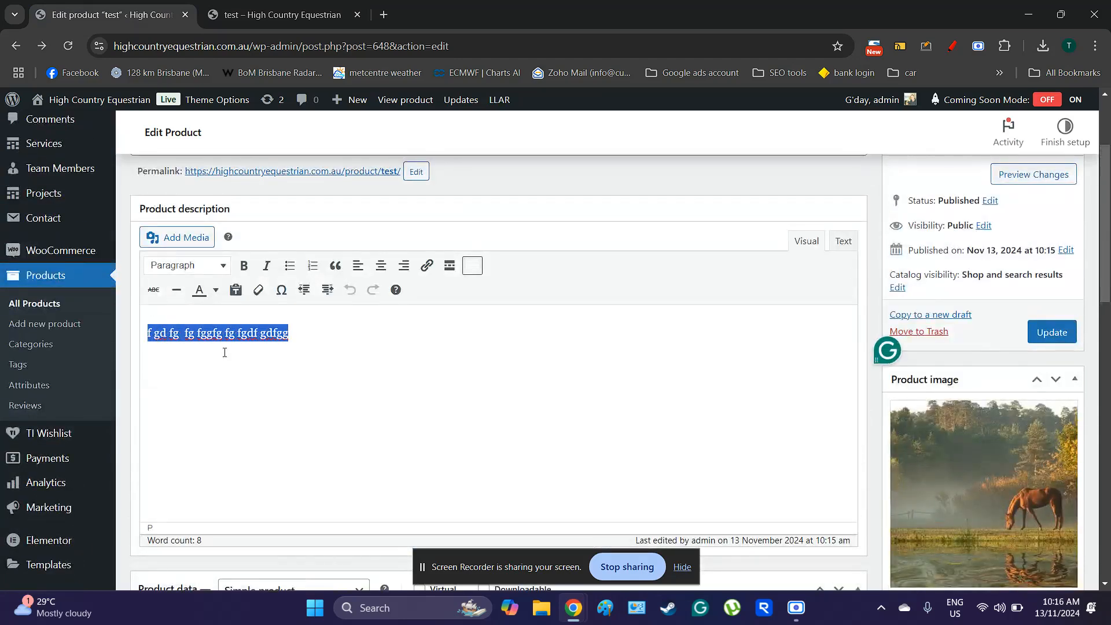
scroll(240, 354, down, 12)
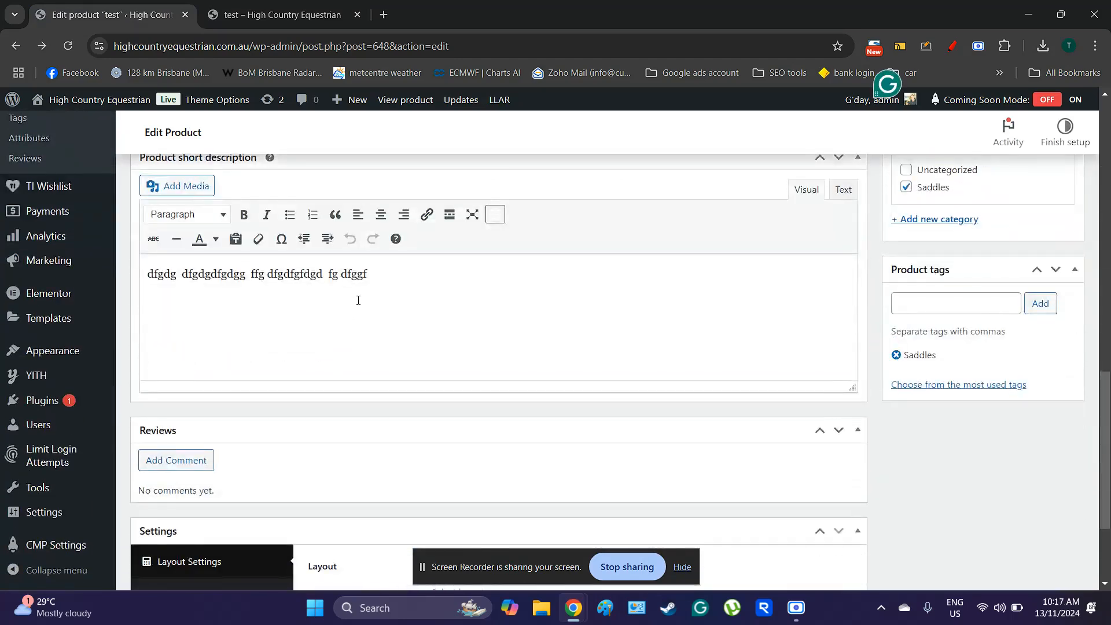
drag(370, 272, 164, 272)
scroll(160, 250, up, 1)
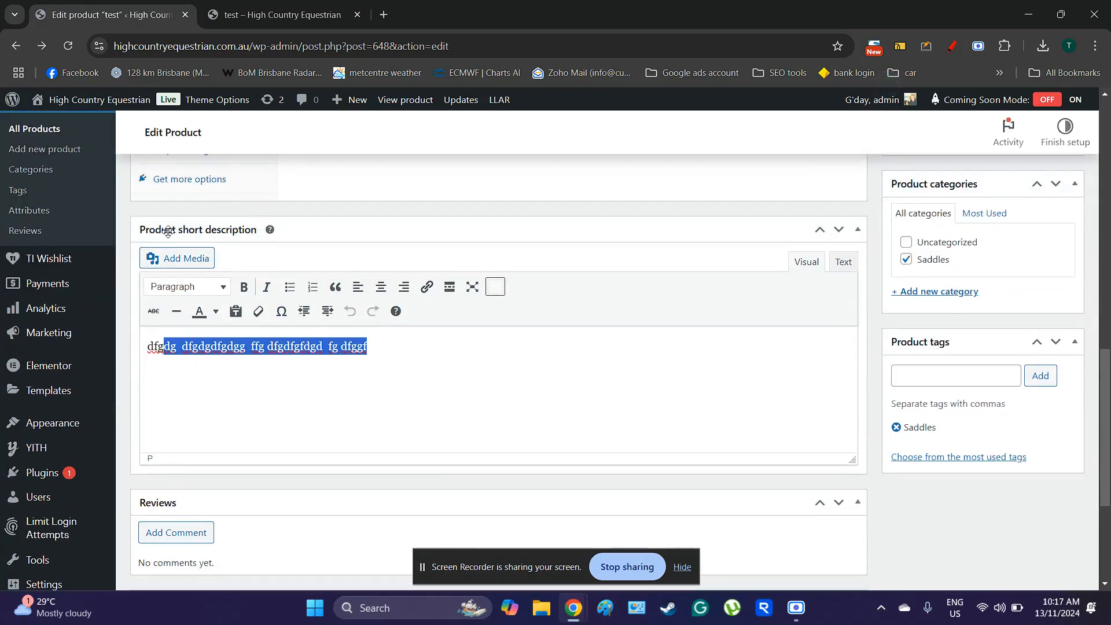
drag(120, 238, 163, 227)
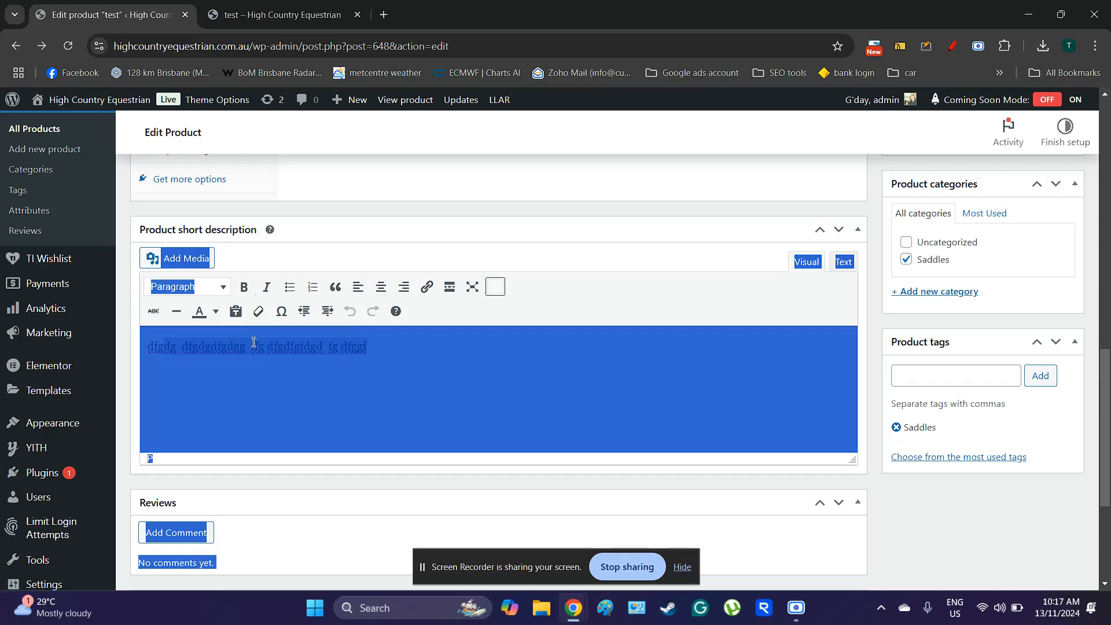
click(267, 378)
Review the short description, Additional Information and Reviews sections on the live product page, and close that page's tab
click(301, 13)
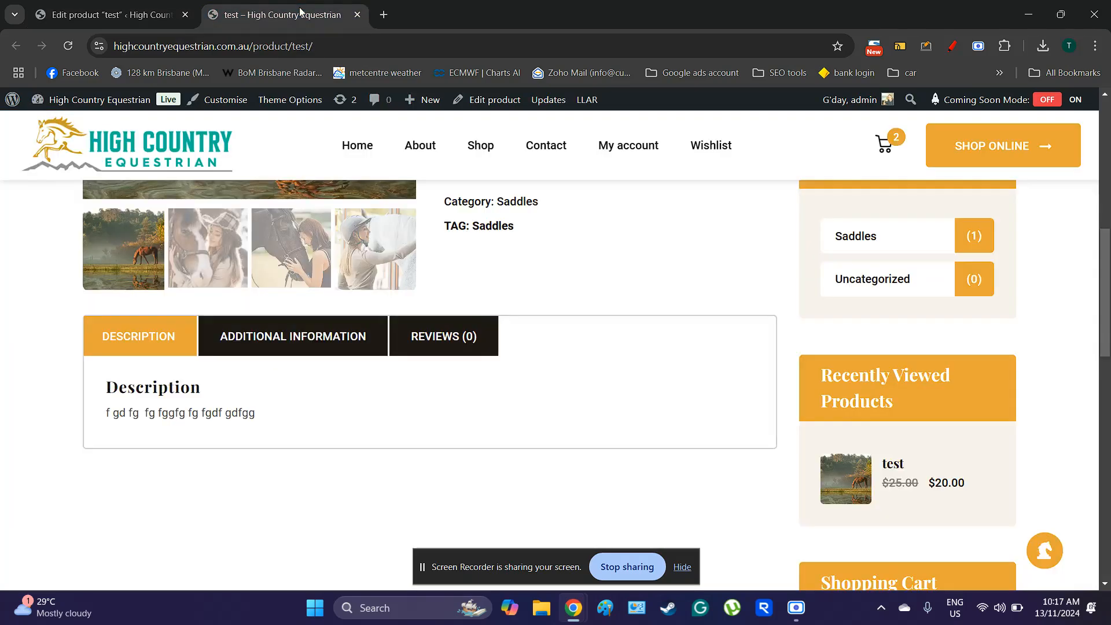
scroll(512, 324, up, 5)
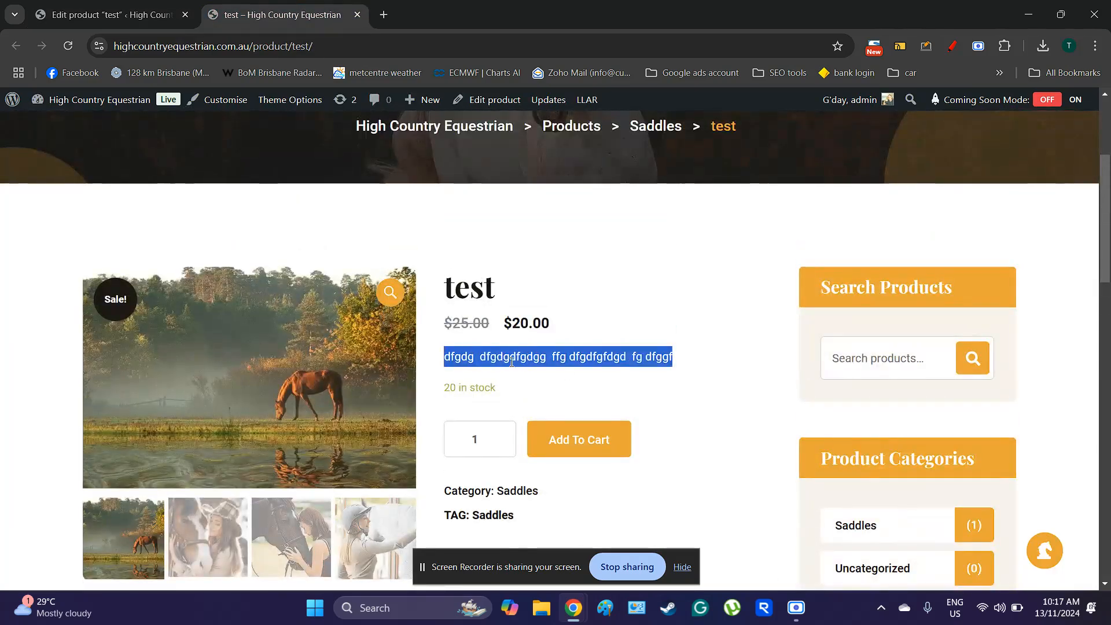
scroll(485, 415, down, 3)
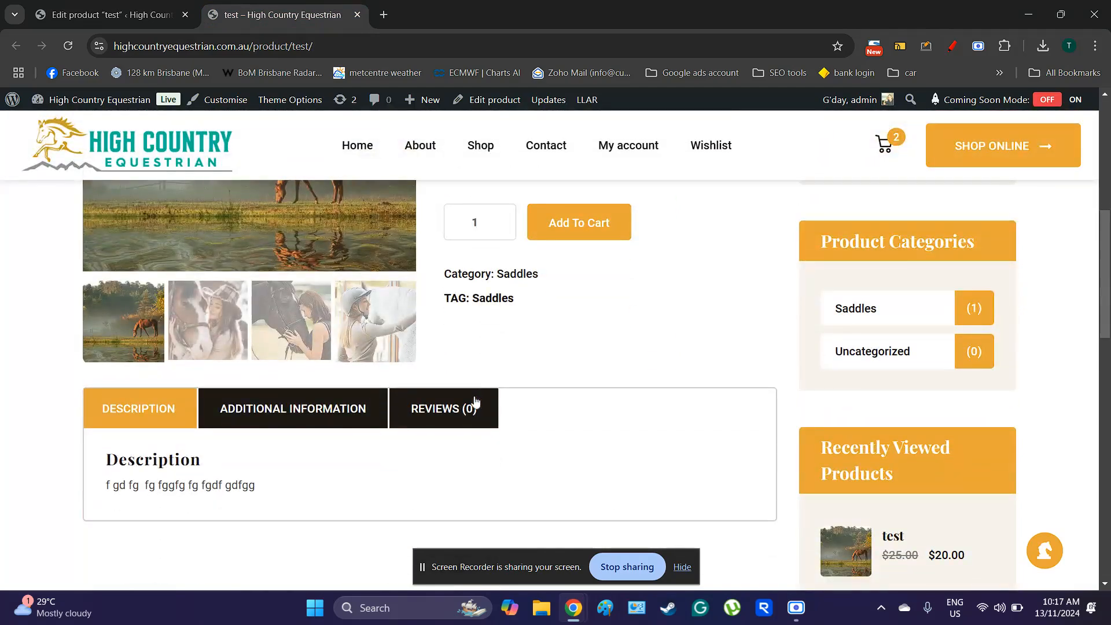
click(252, 428)
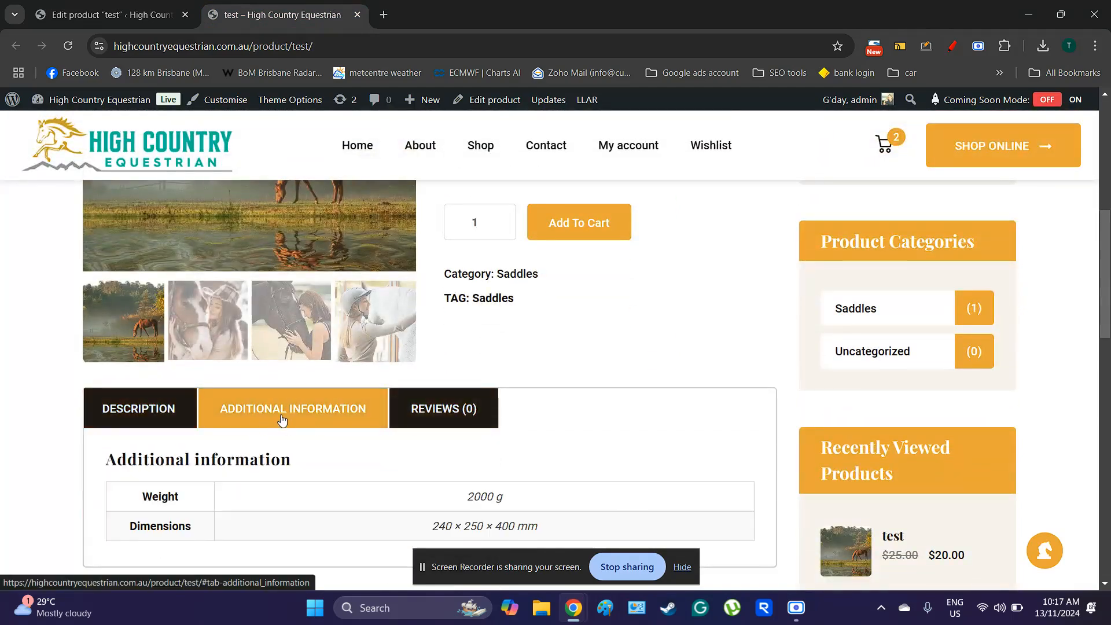
scroll(277, 420, down, 2)
click(430, 264)
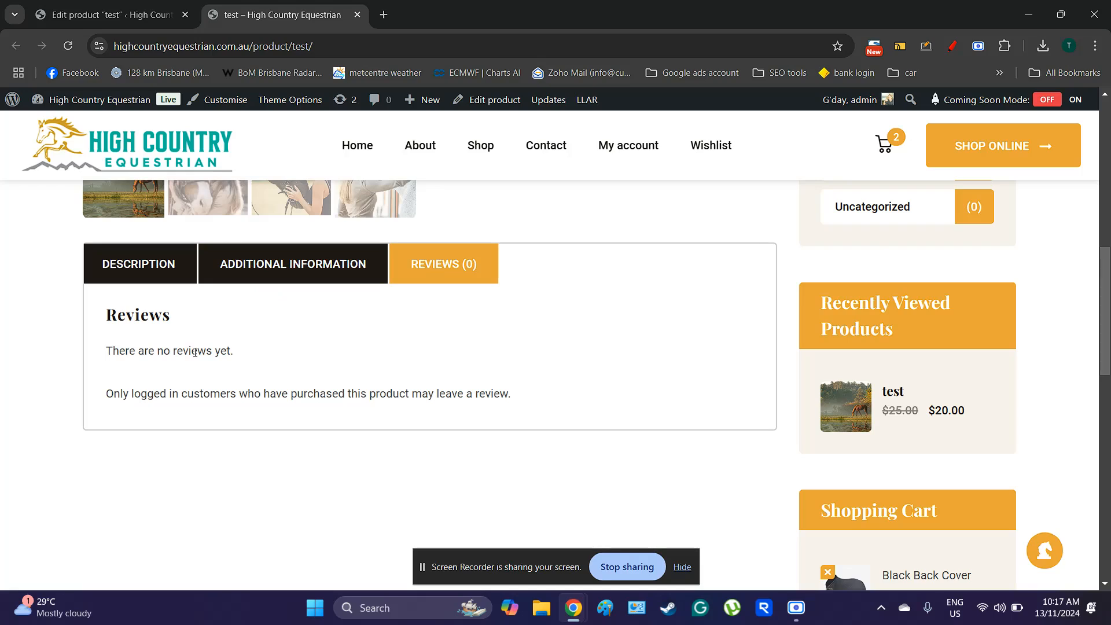
scroll(706, 386, up, 6)
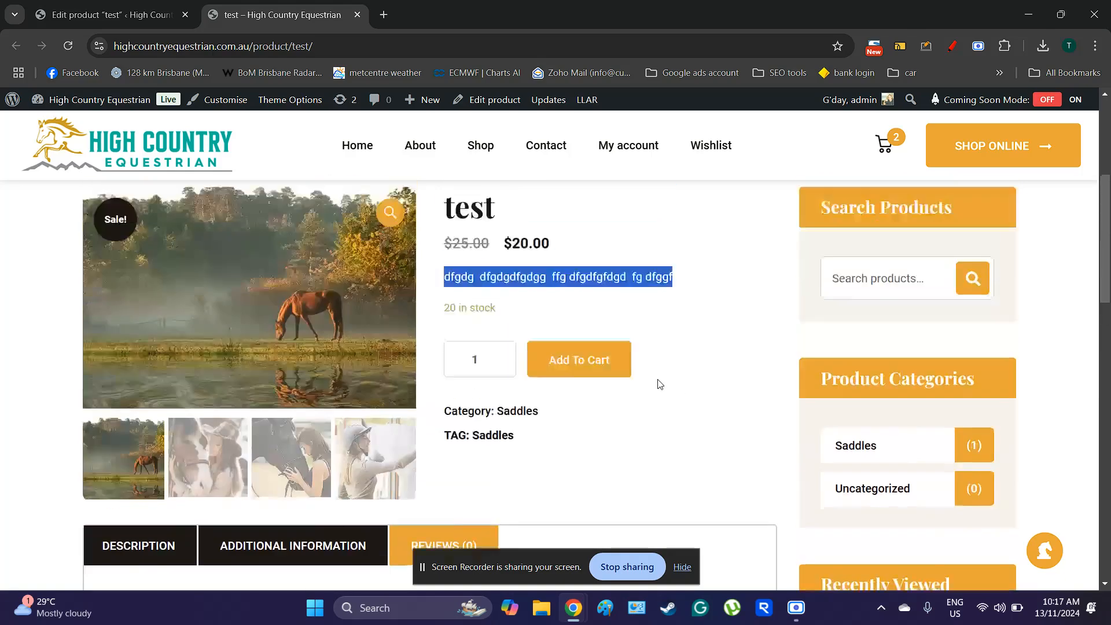
scroll(657, 384, down, 2)
scroll(637, 243, up, 2)
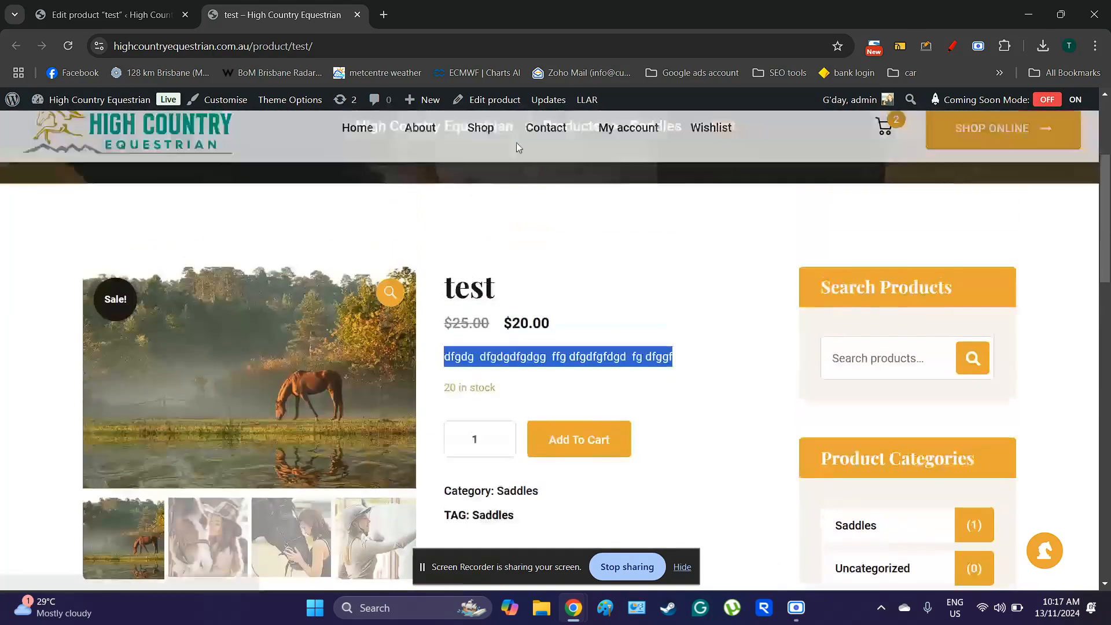
click(360, 17)
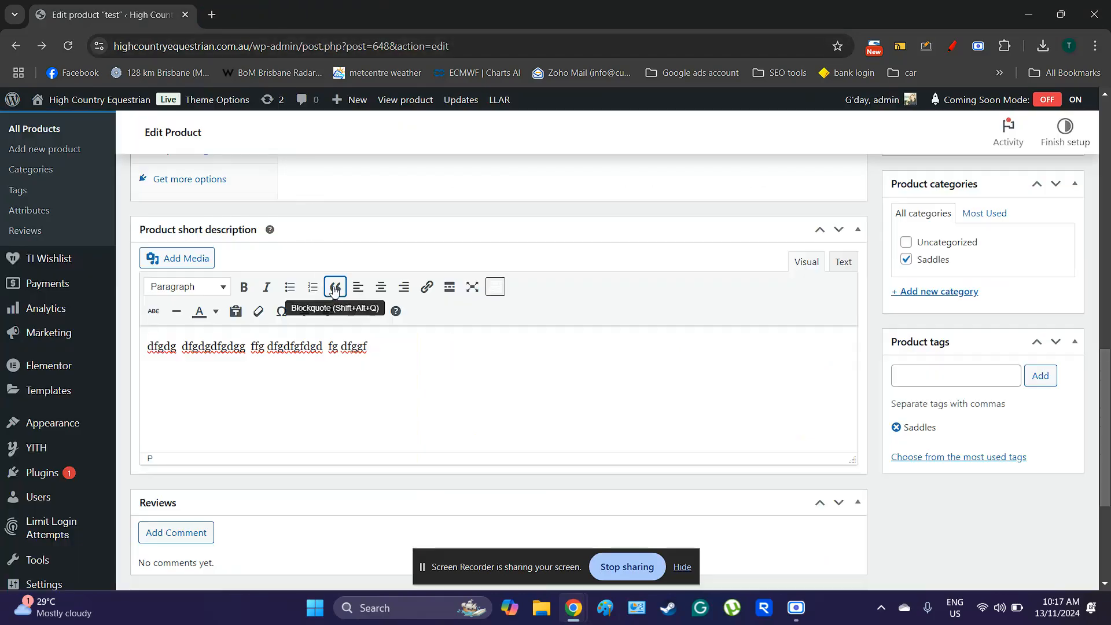
Change the product type to Variable product and dismiss the tip about adding attributes
scroll(335, 289, down, 4)
scroll(339, 326, up, 9)
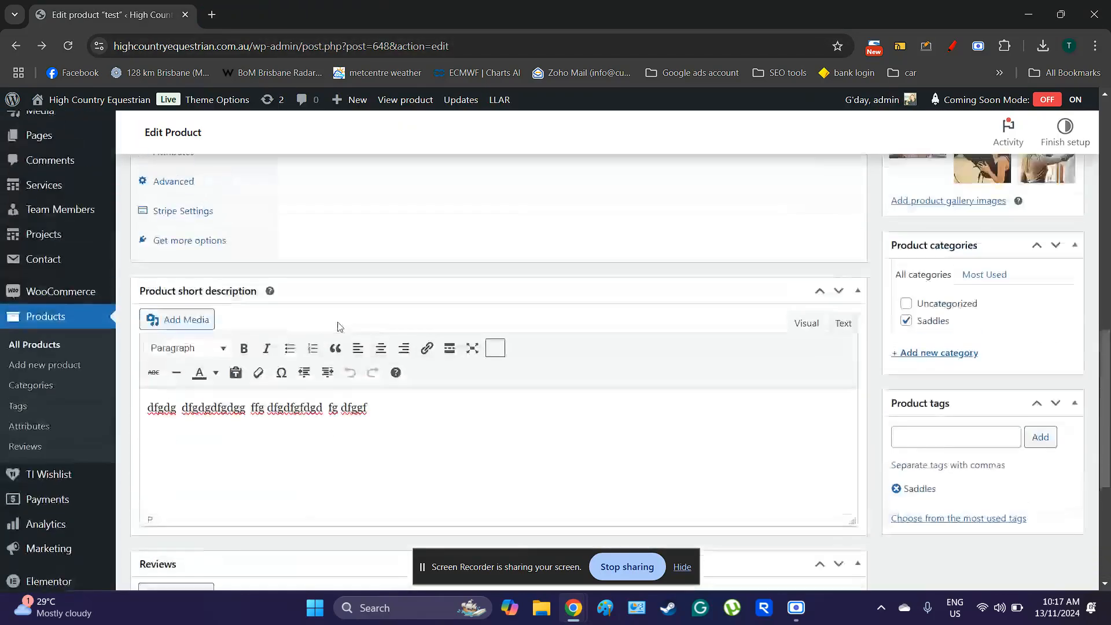
scroll(338, 325, up, 1)
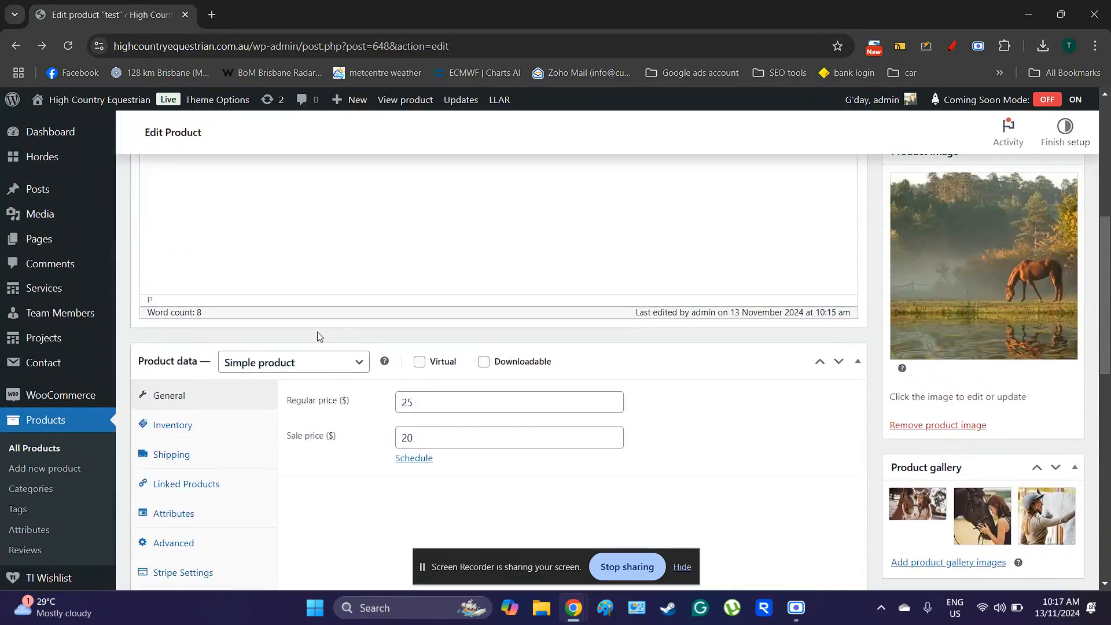
click(294, 362)
click(294, 362)
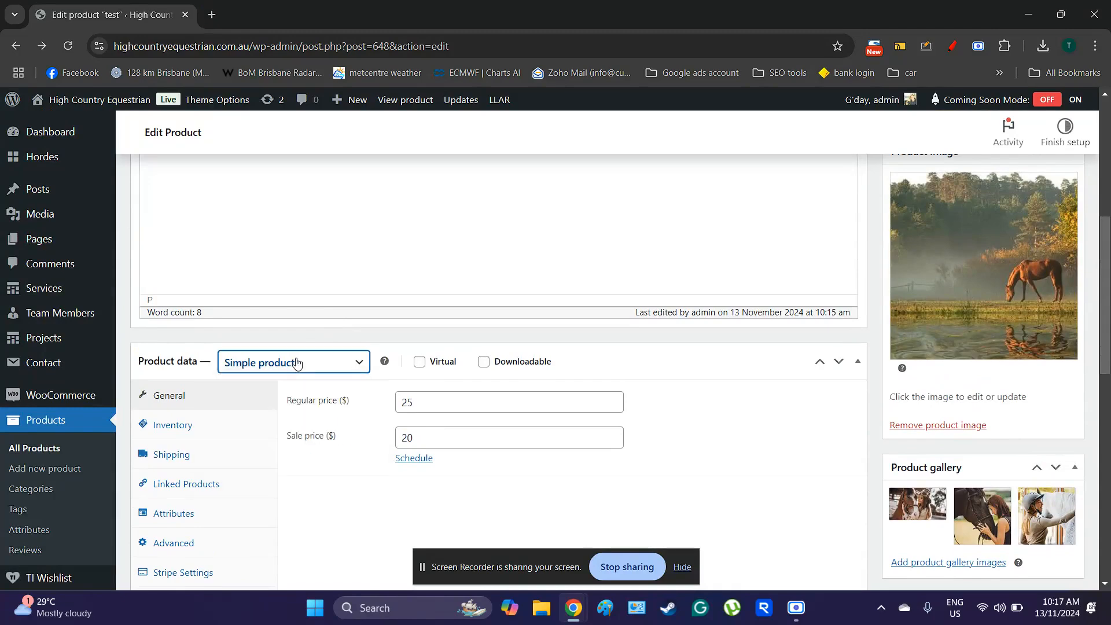
scroll(310, 333, up, 1)
scroll(310, 334, up, 5)
scroll(310, 333, down, 7)
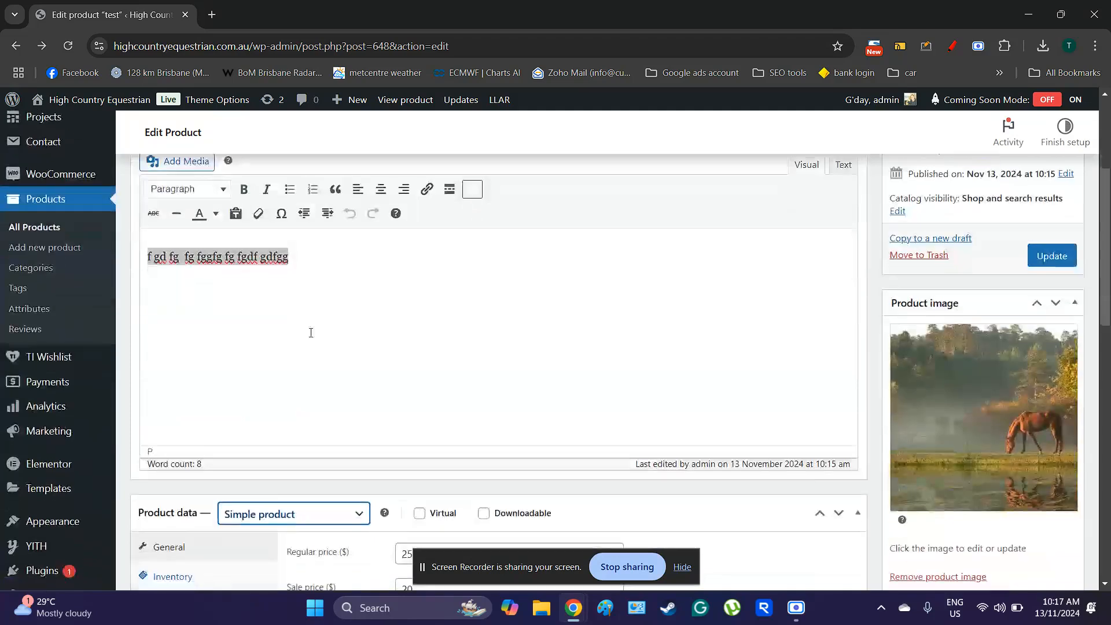
click(321, 309)
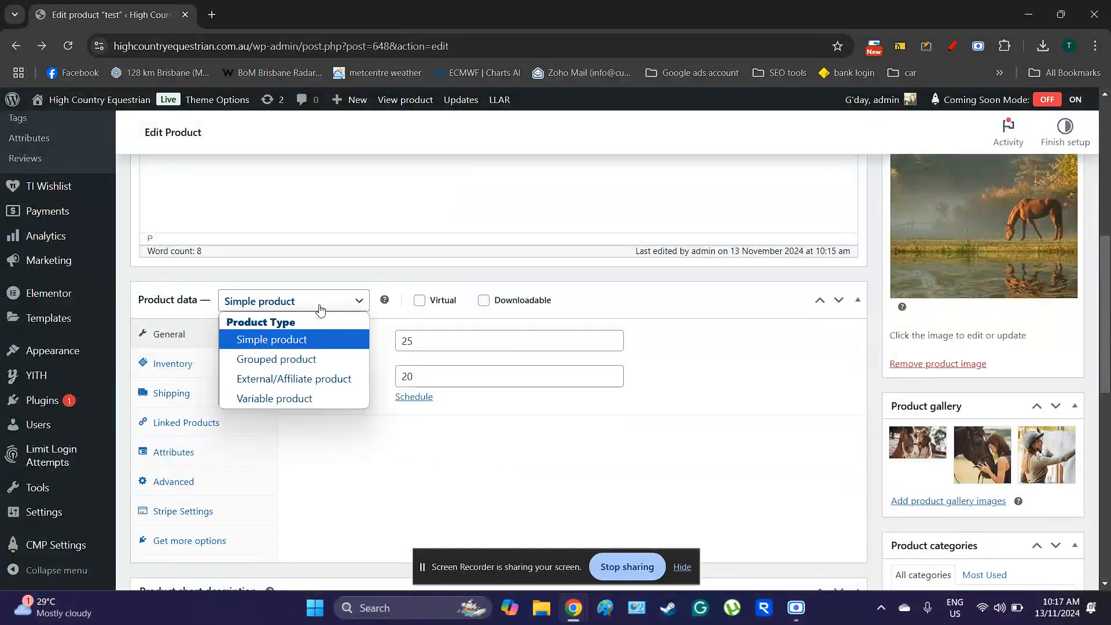
click(293, 298)
click(292, 298)
click(290, 398)
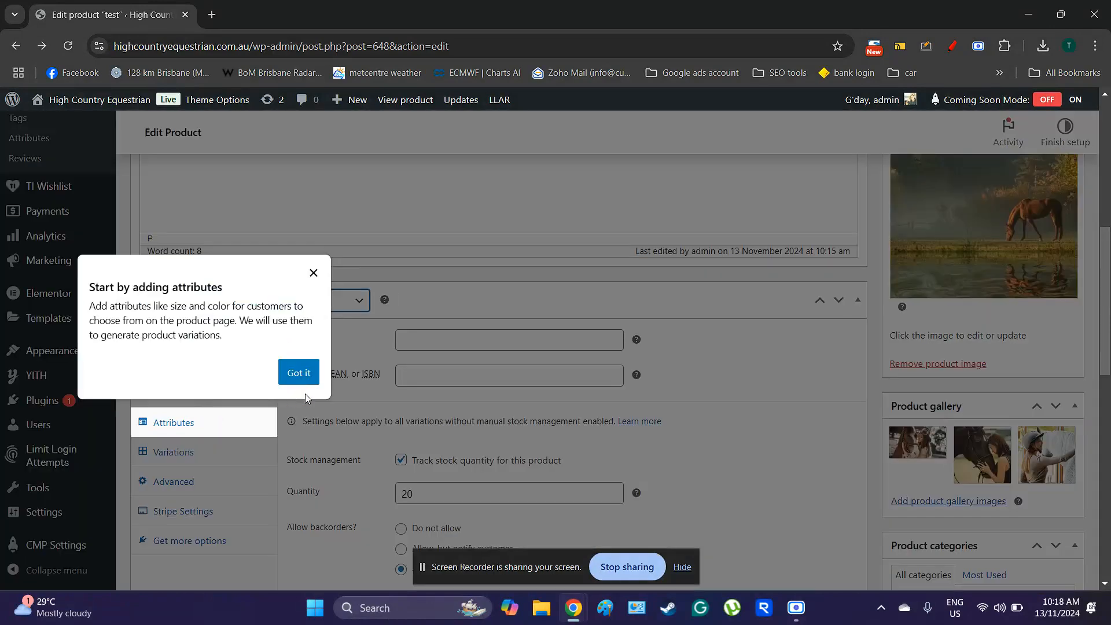
click(314, 273)
Examine the variable product's inventory and attribute settings and the store-wide Attributes page, and return to the product editor
scroll(340, 349, down, 1)
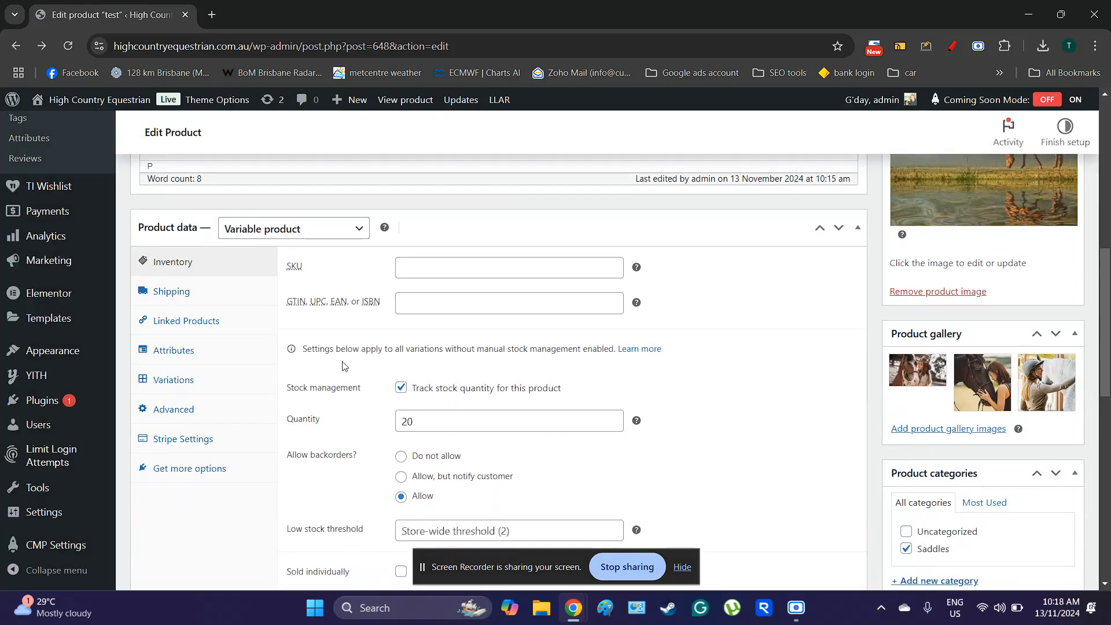
scroll(344, 396, down, 2)
scroll(342, 397, up, 3)
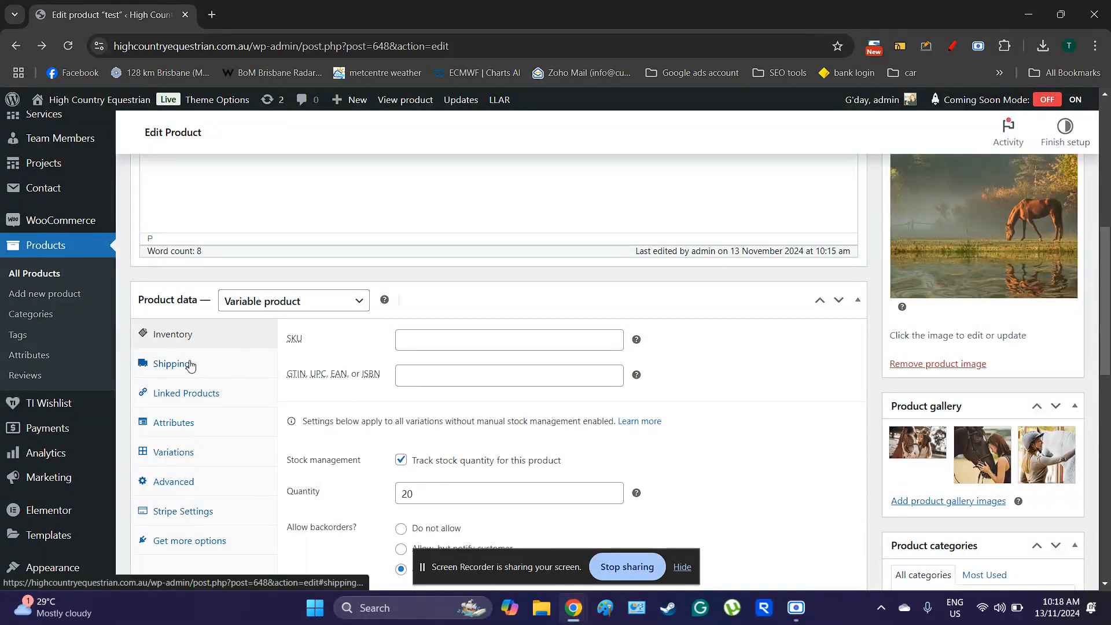
scroll(195, 397, down, 1)
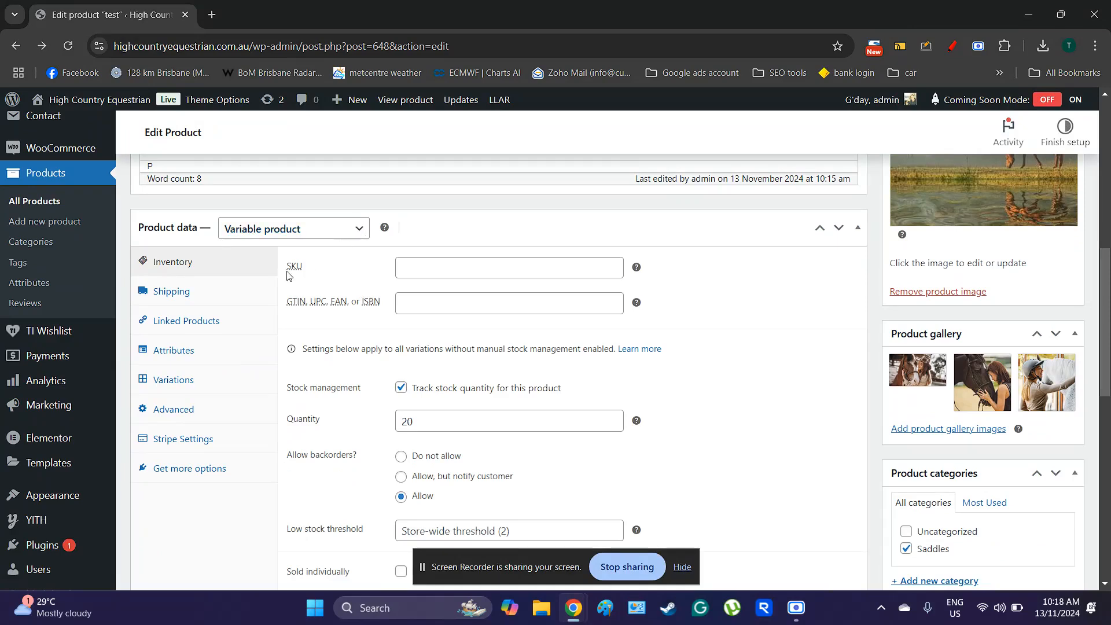
click(180, 351)
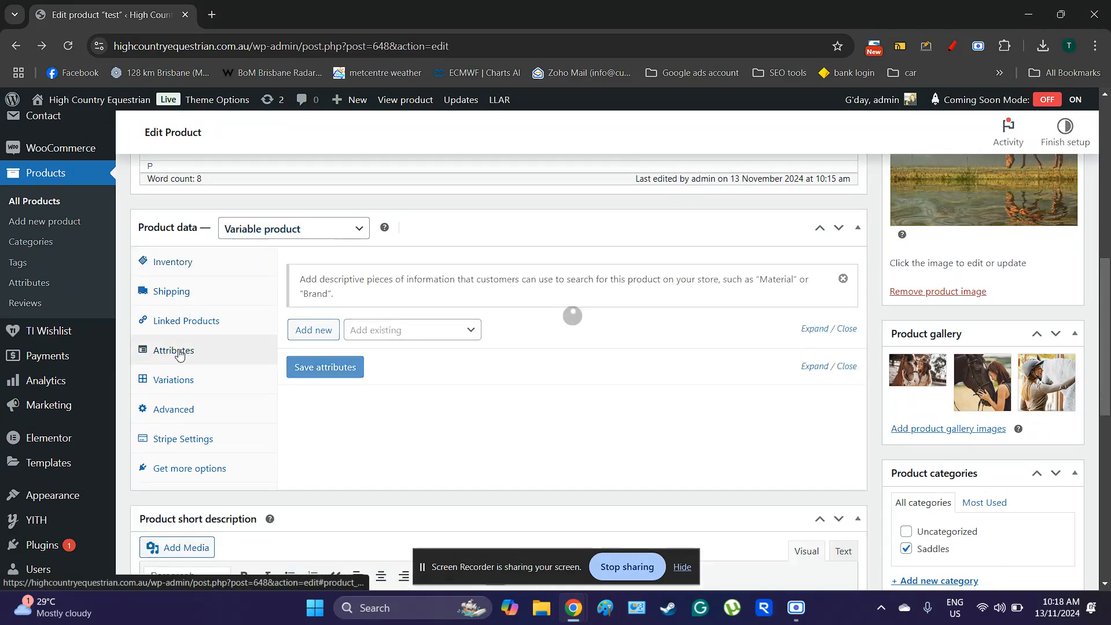
click(400, 334)
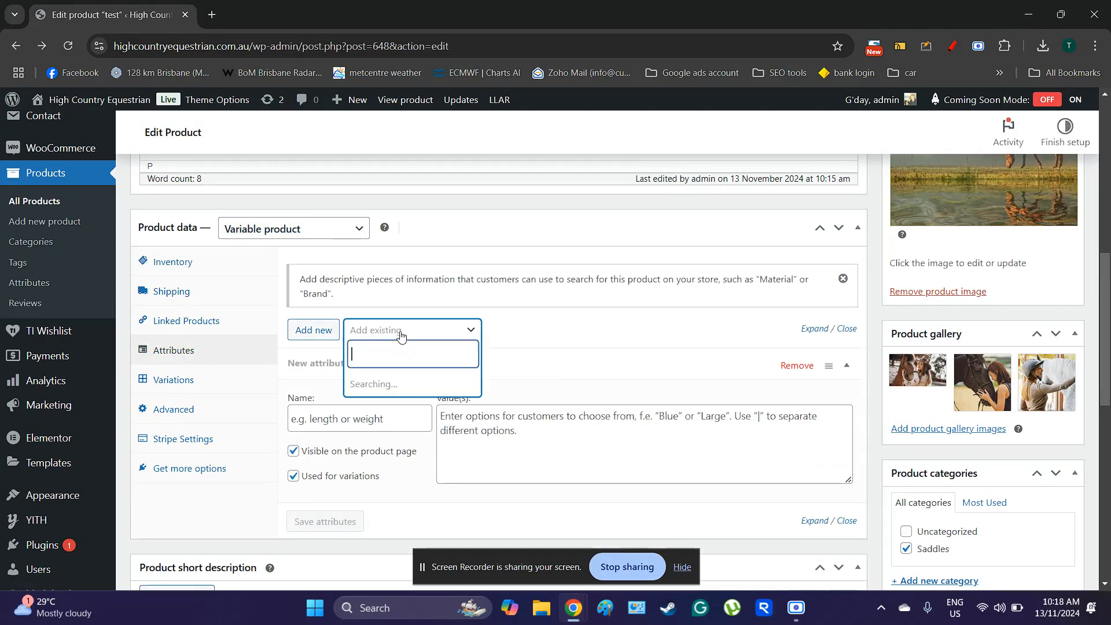
click(401, 334)
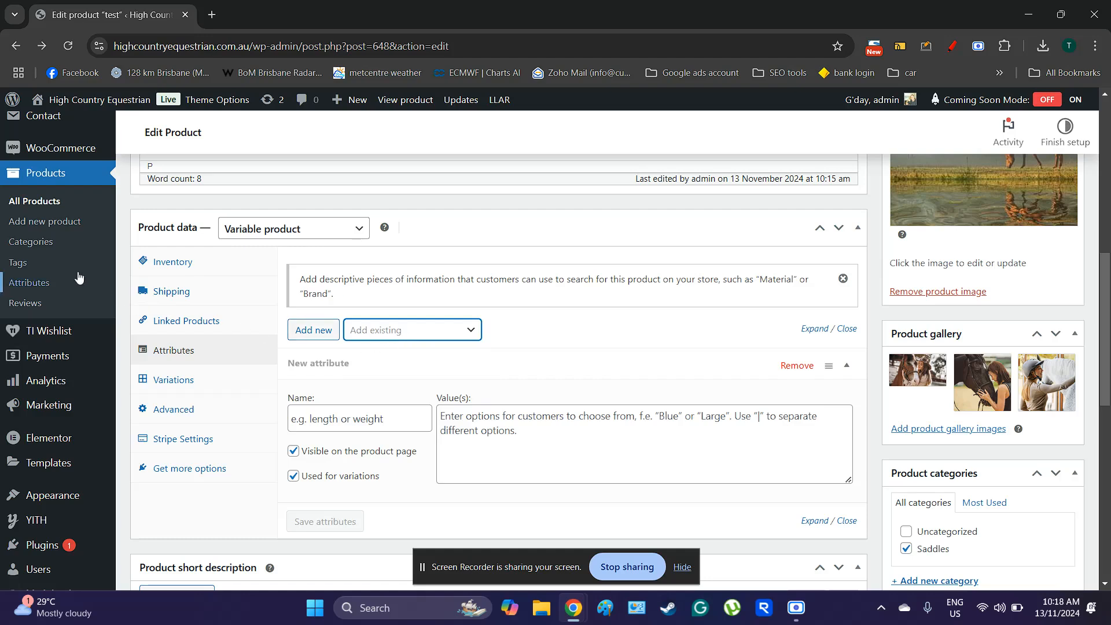
click(29, 283)
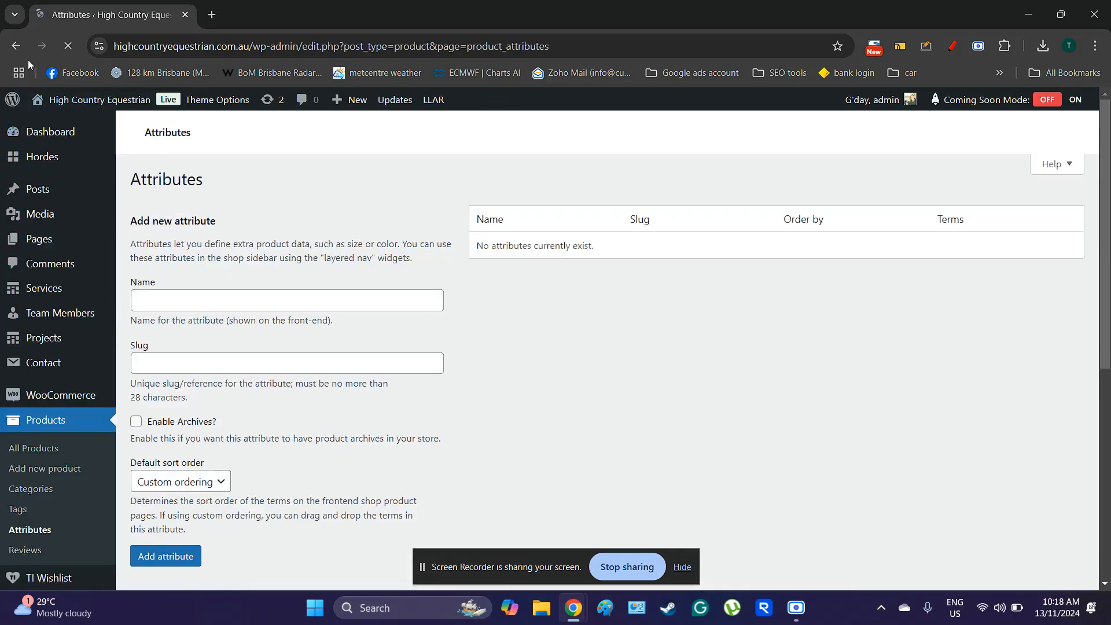
click(17, 46)
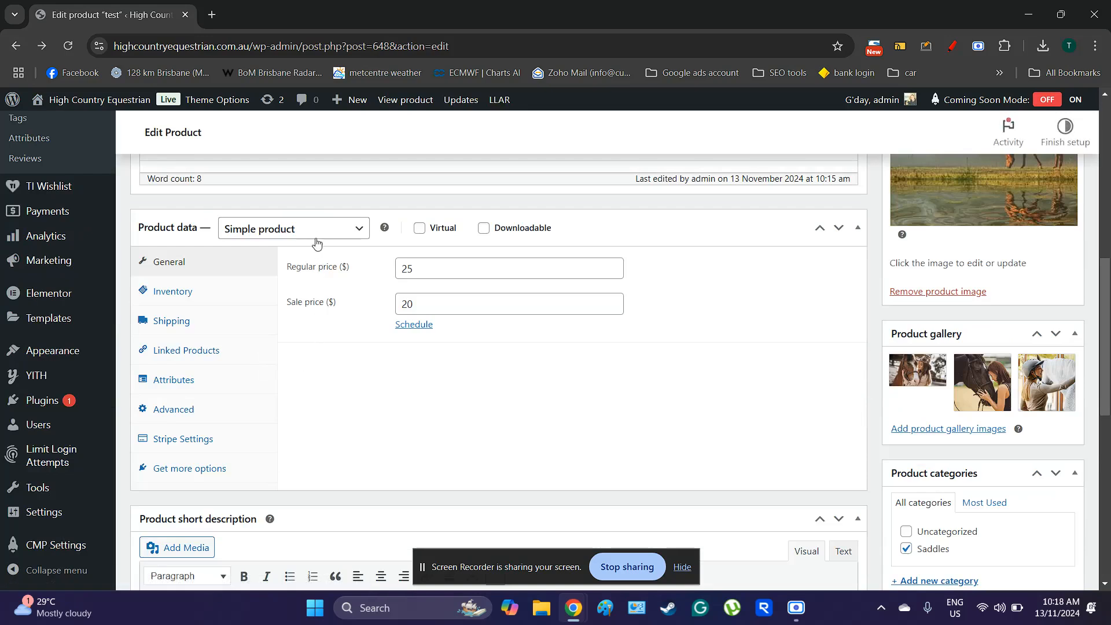
Set the product type to Variable product and open the product's attribute settings
click(316, 239)
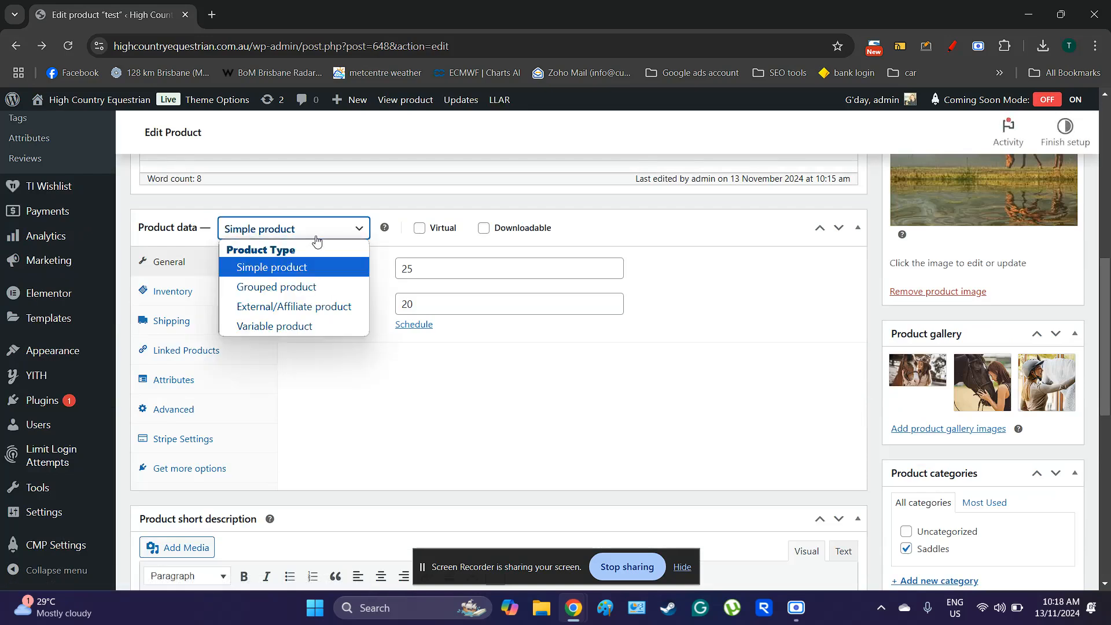
click(301, 326)
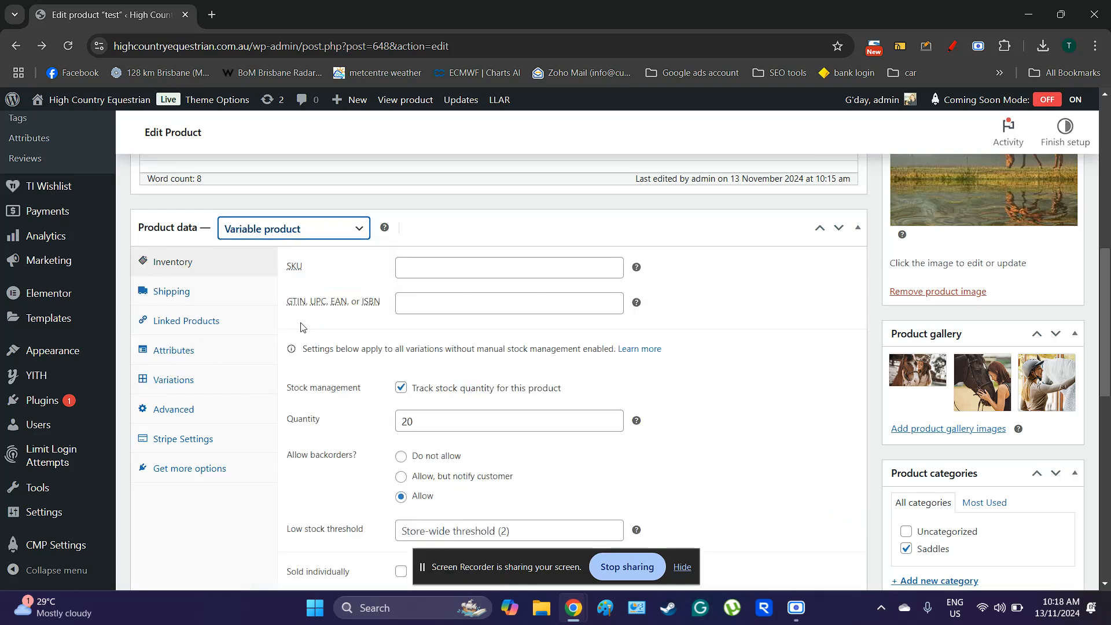
click(183, 362)
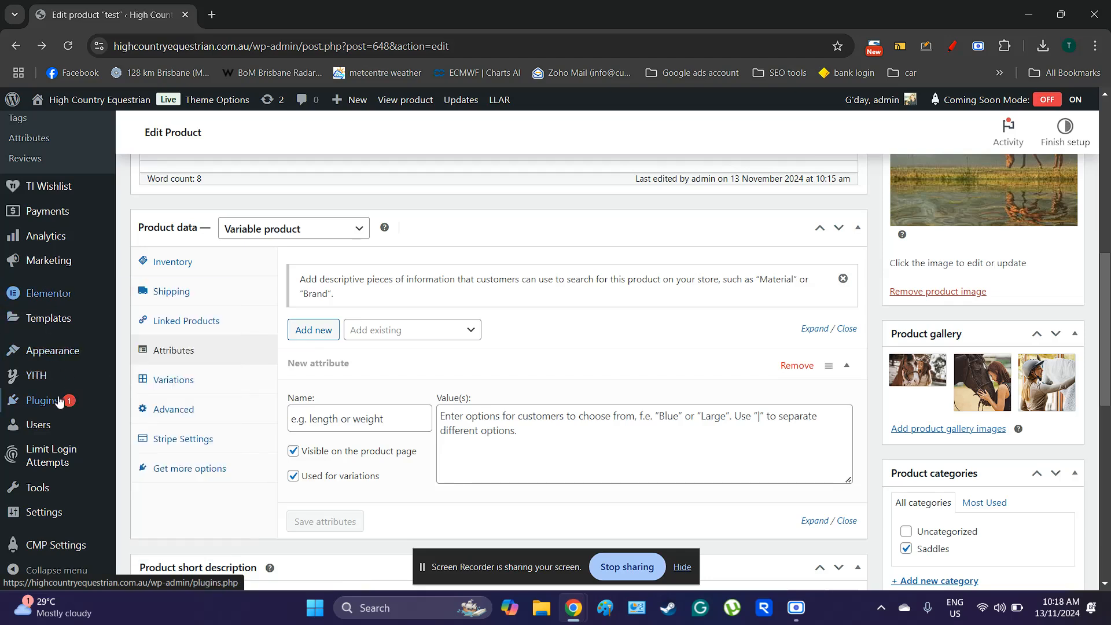
Add a product attribute named "Colours" with the values Blue|Grey|White and save the attributes
scroll(52, 370, down, 3)
scroll(58, 393, up, 3)
scroll(61, 381, up, 1)
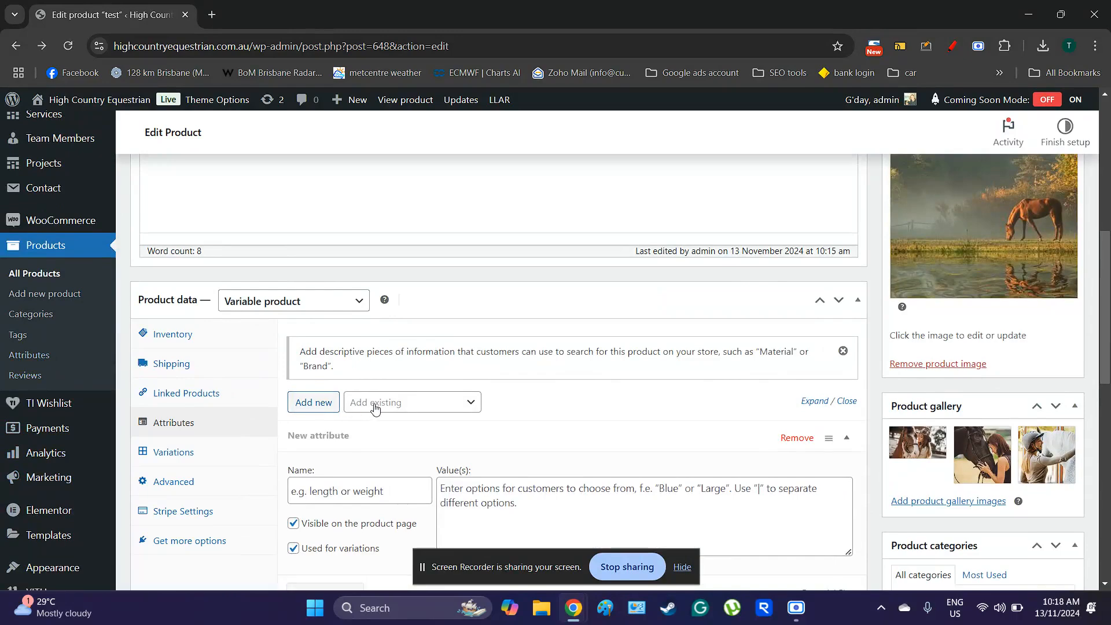
scroll(376, 405, down, 2)
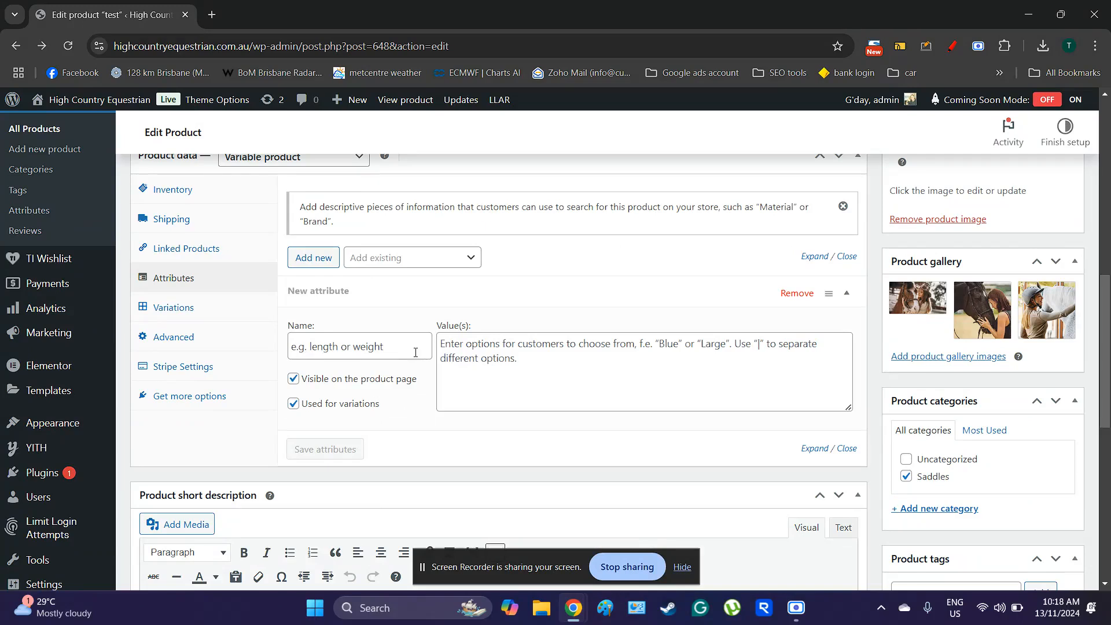
click(382, 345)
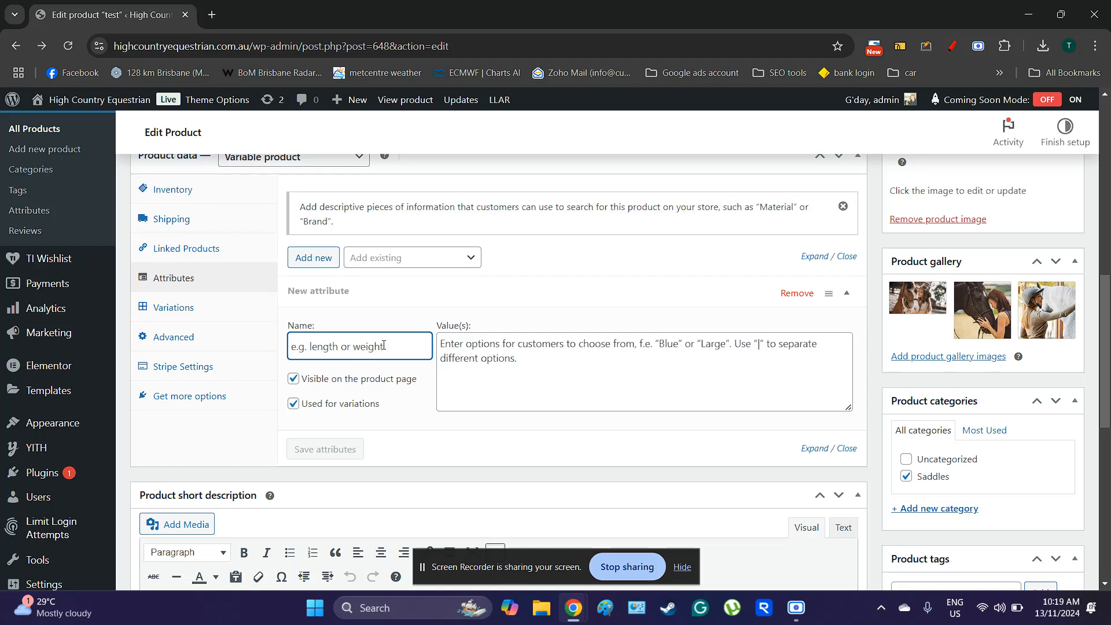
text(Colours)
click(458, 344)
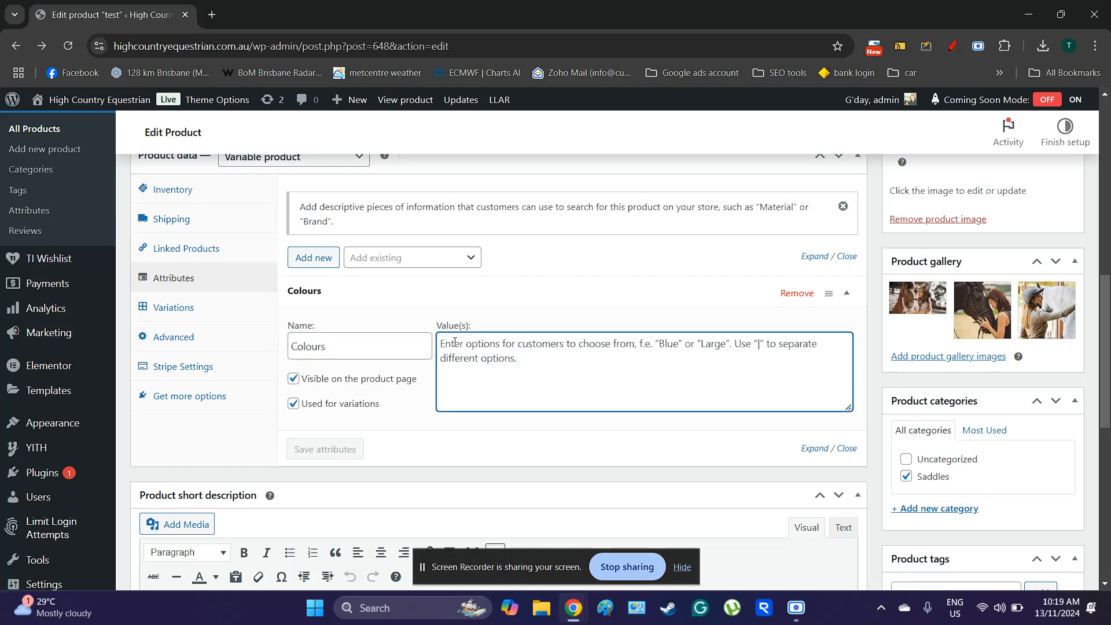
text(Blue)
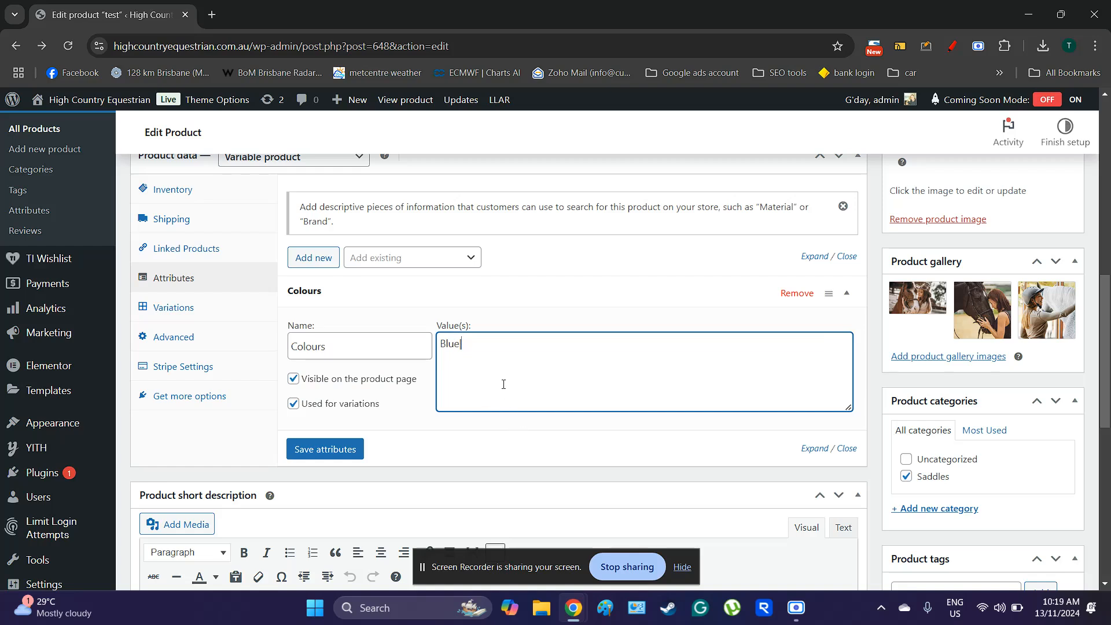
text(|Grey|White)
click(334, 449)
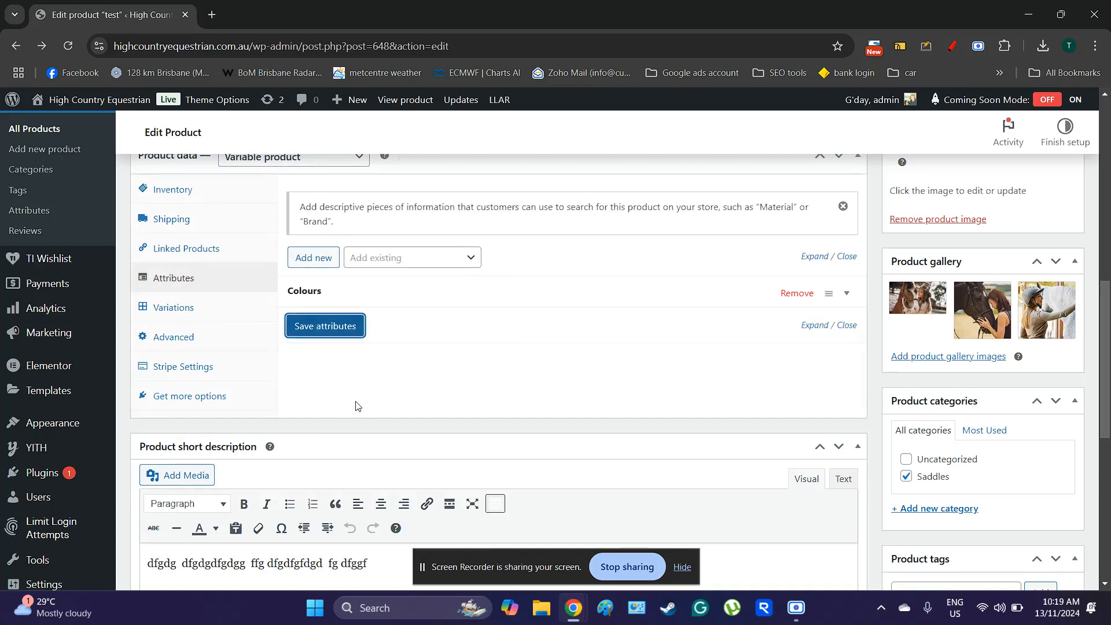
Add a second product attribute named "Sizes" with the values Small|Medium|Large and save the attributes
scroll(355, 402, up, 1)
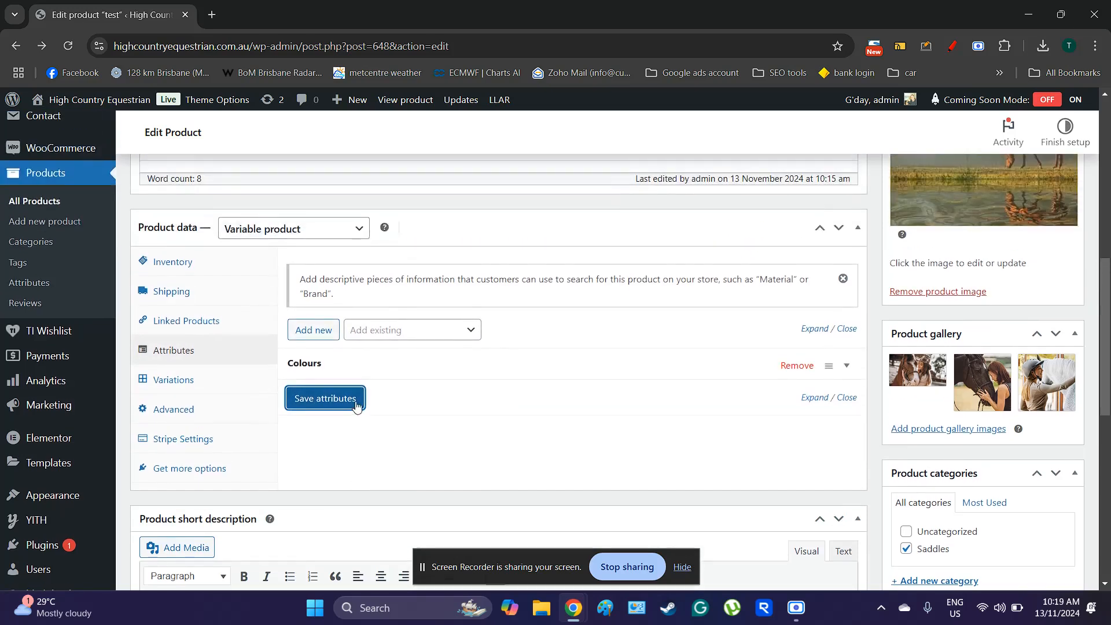
click(190, 384)
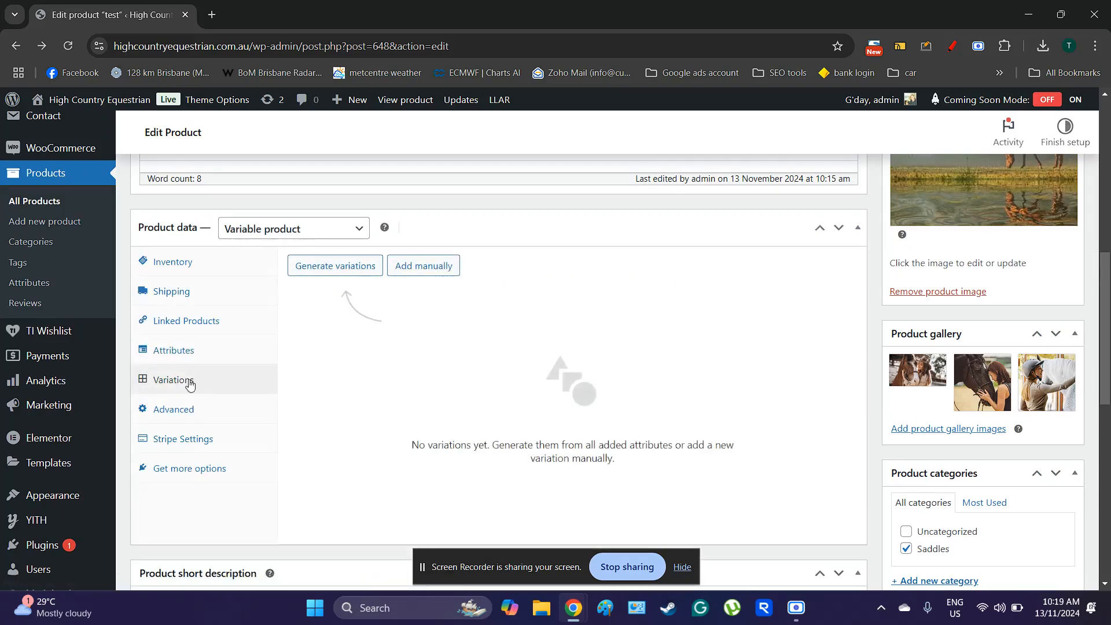
click(193, 349)
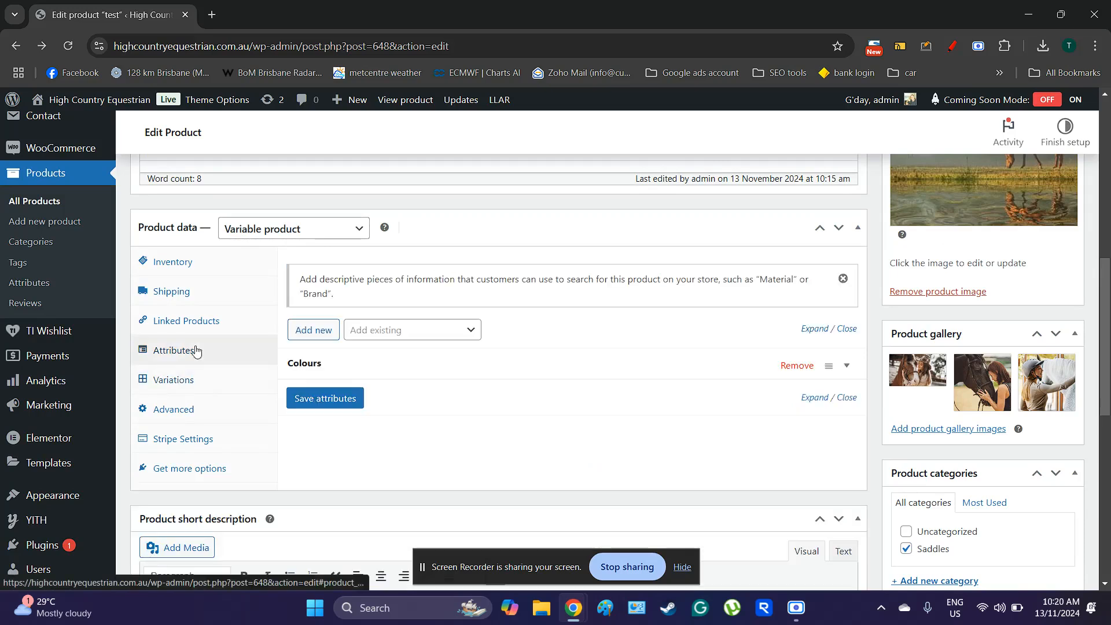
click(326, 335)
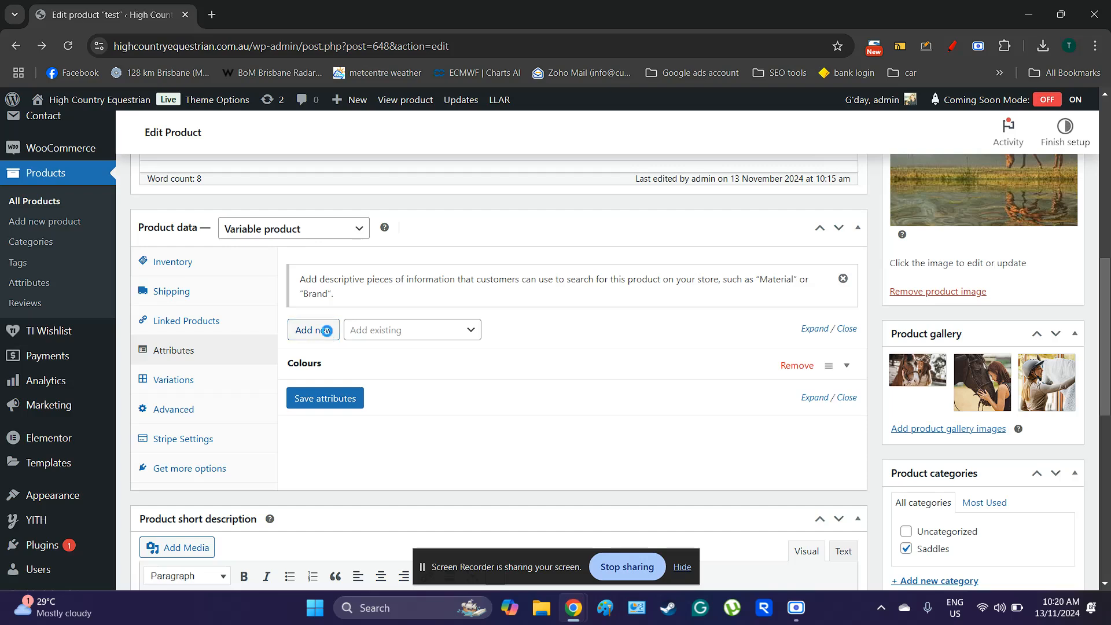
click(355, 444)
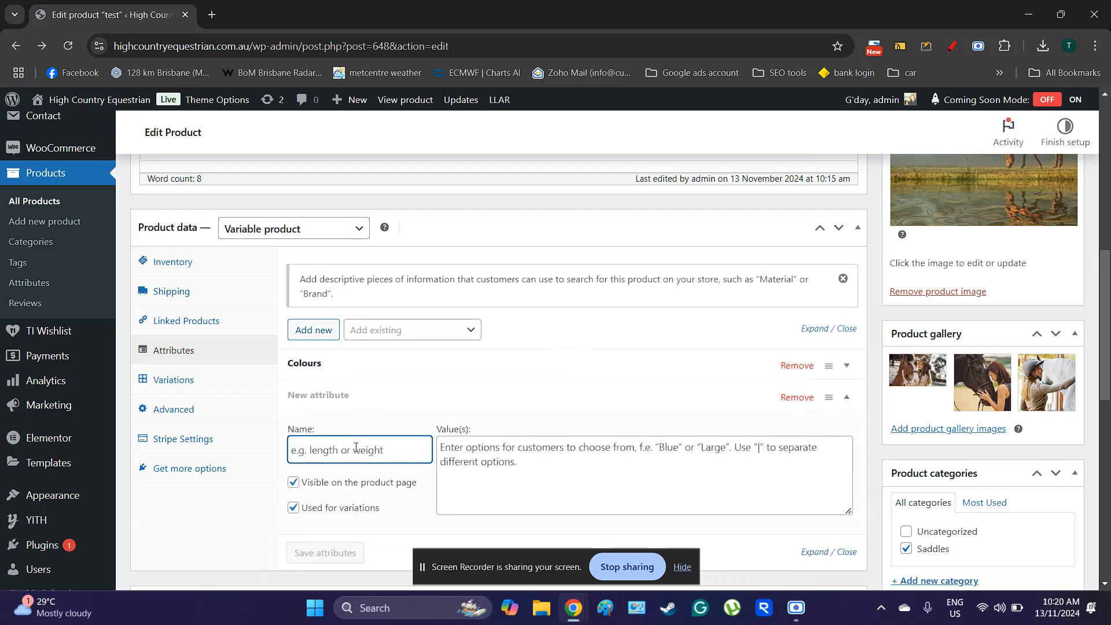
text(Sizes)
click(474, 451)
text(S)
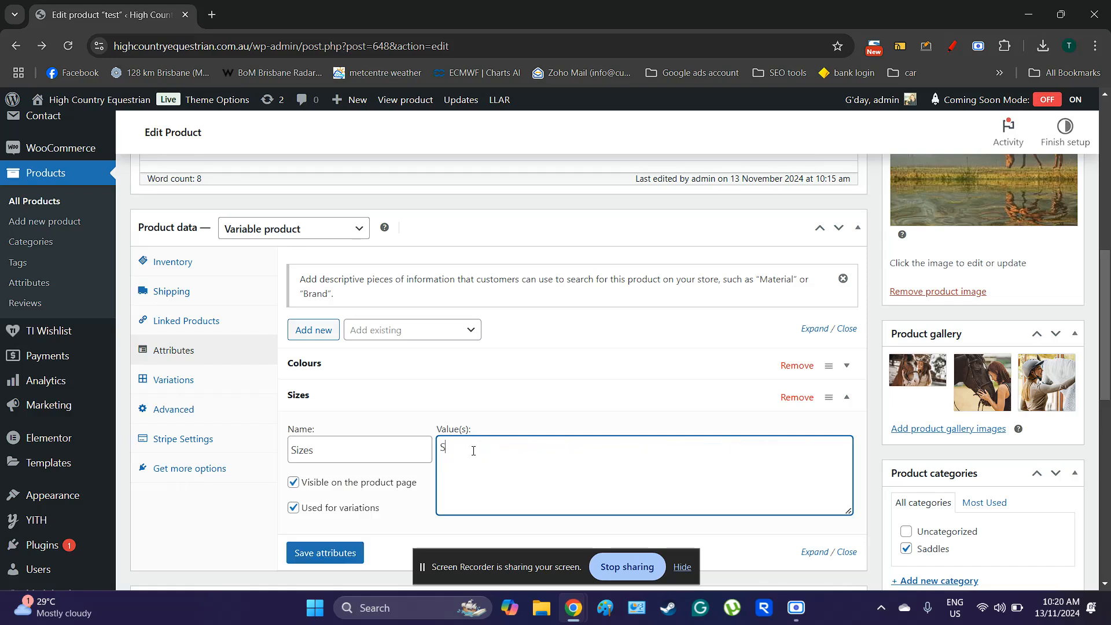
text(mall|Medium|Large)
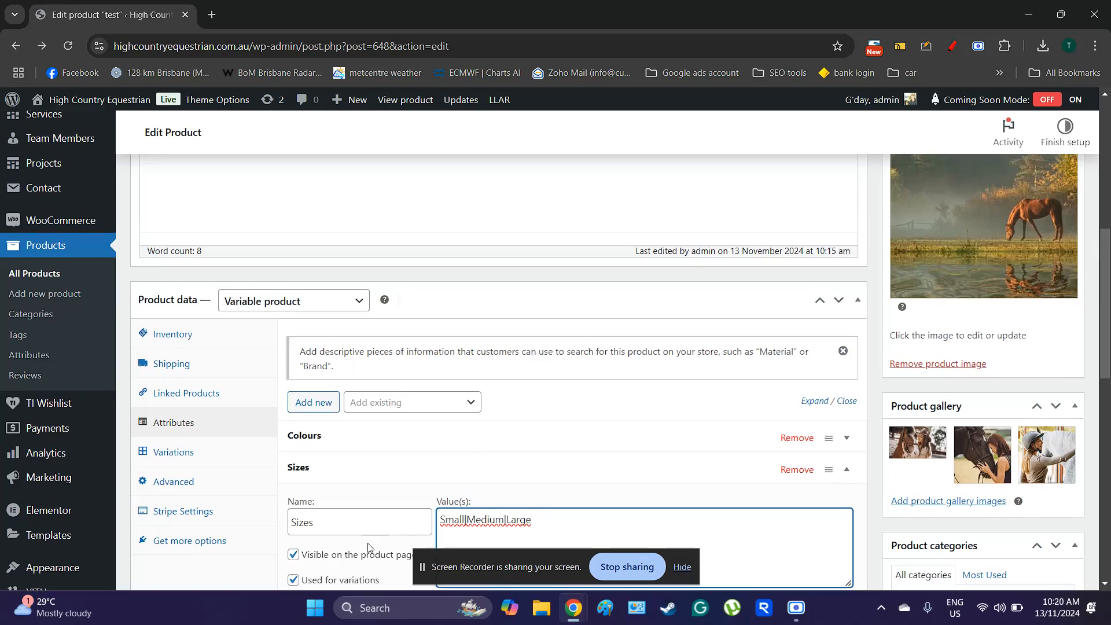
click(324, 551)
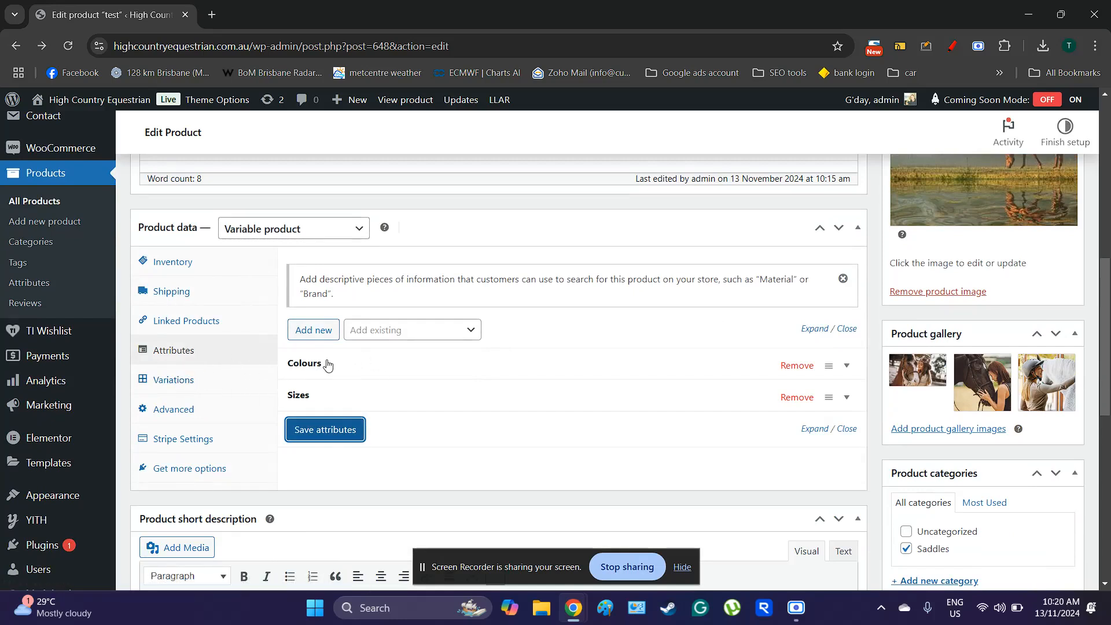
Generate variations for all combinations of the Colours and Sizes attributes
click(212, 384)
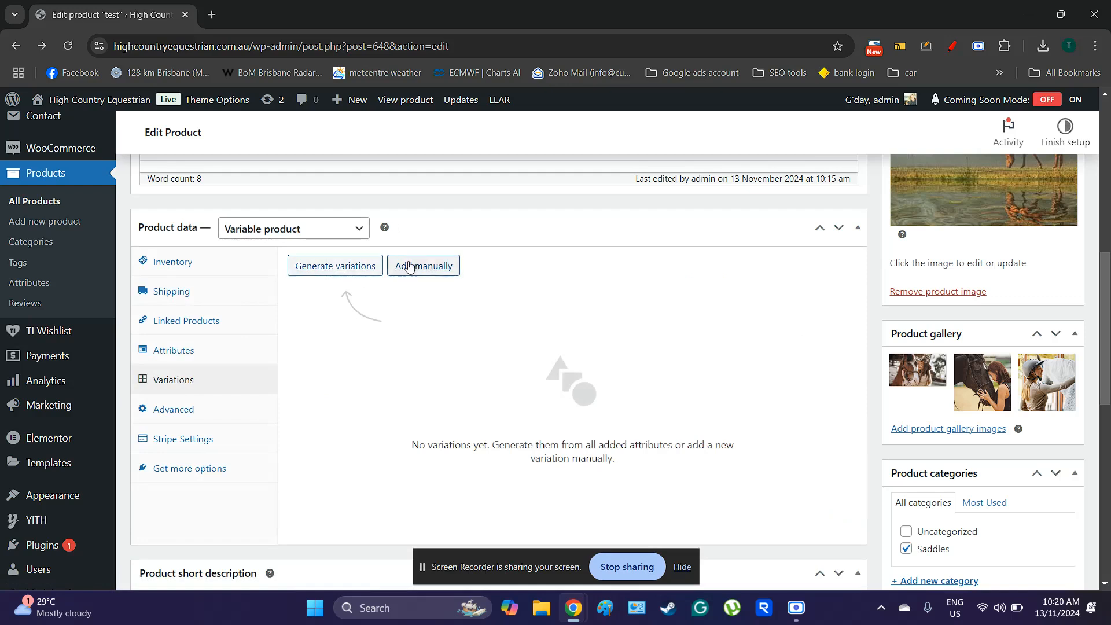
click(328, 267)
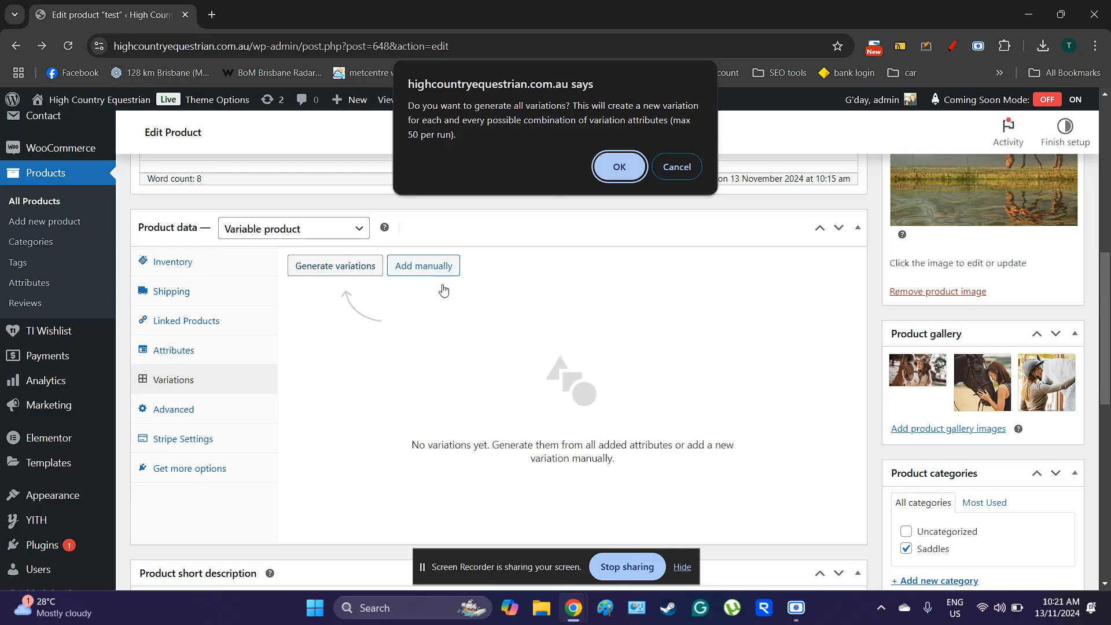
click(618, 167)
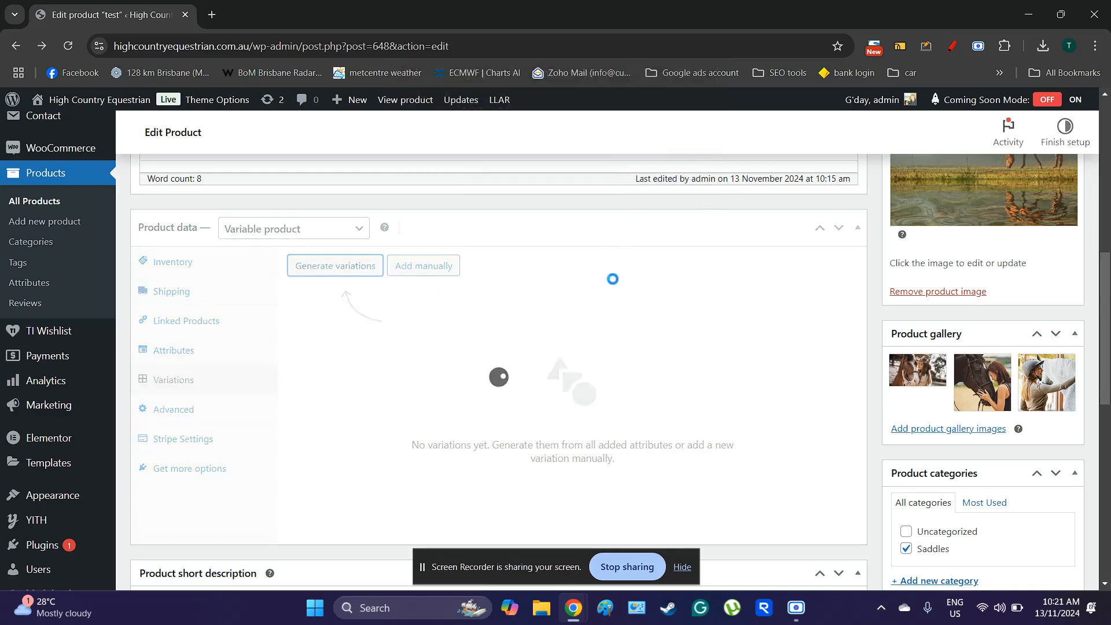
Review the list of generated colour and size variations and the product's publishing options
scroll(538, 382, down, 6)
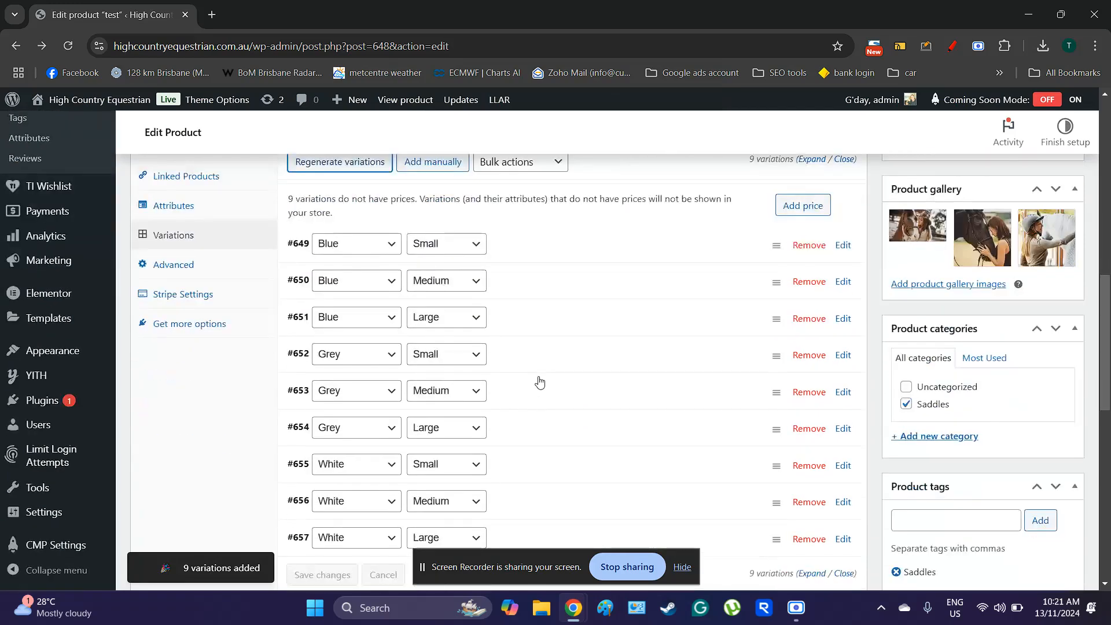
scroll(540, 380, up, 4)
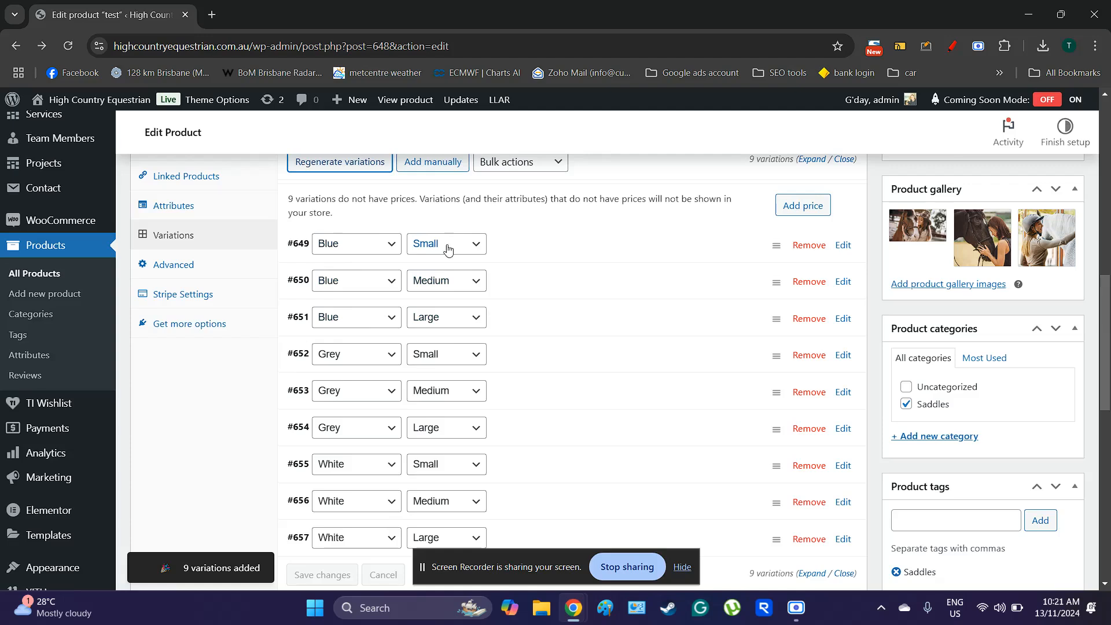
scroll(367, 375, down, 1)
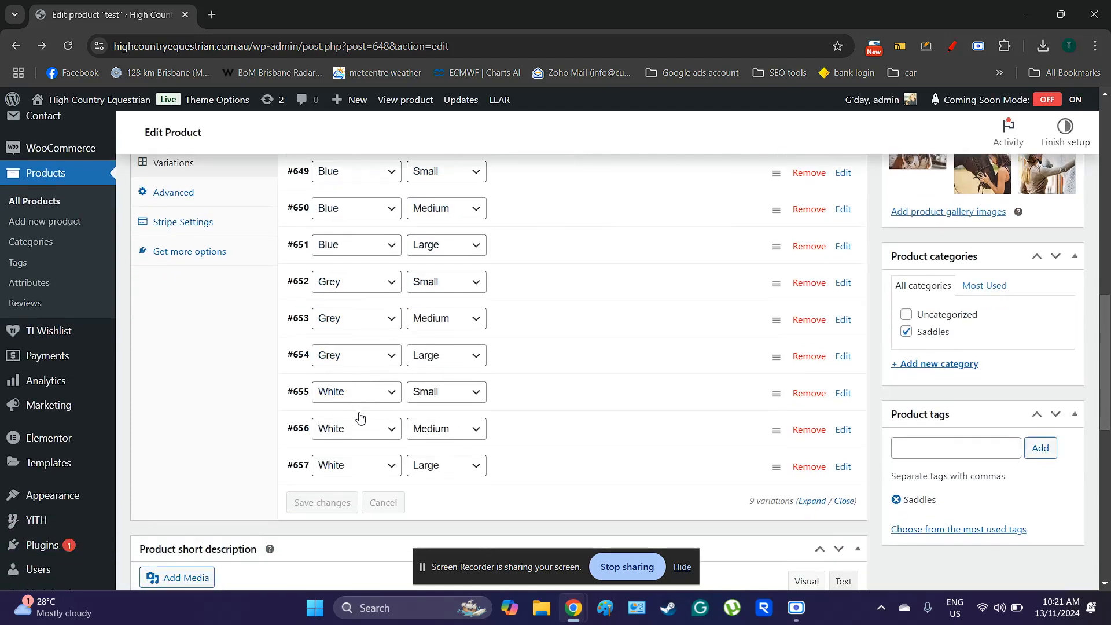
scroll(491, 393, down, 2)
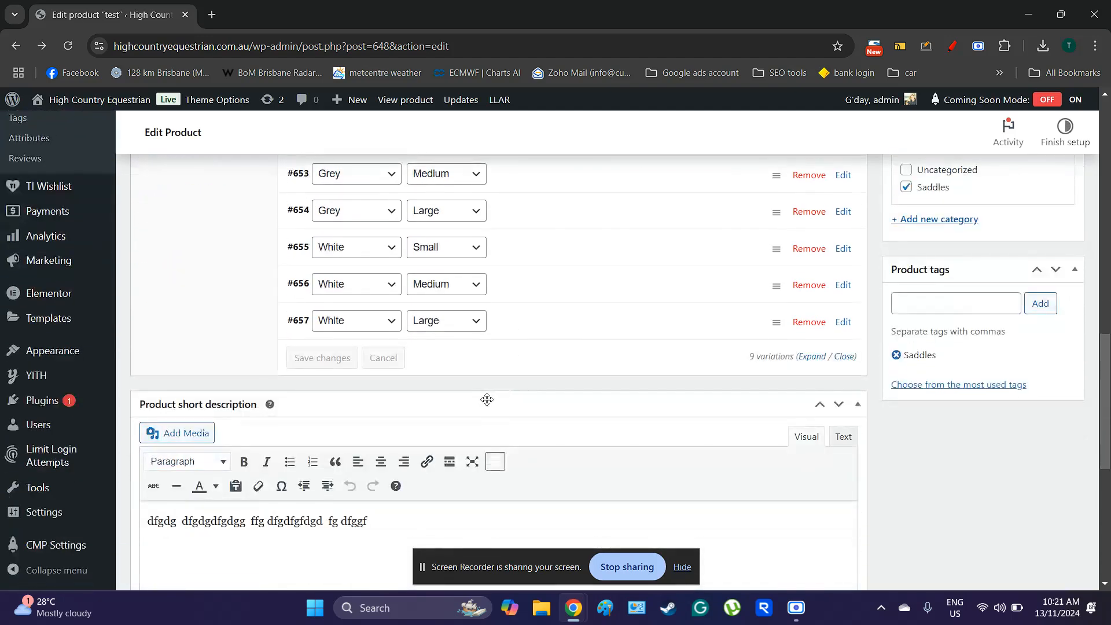
scroll(484, 400, up, 1)
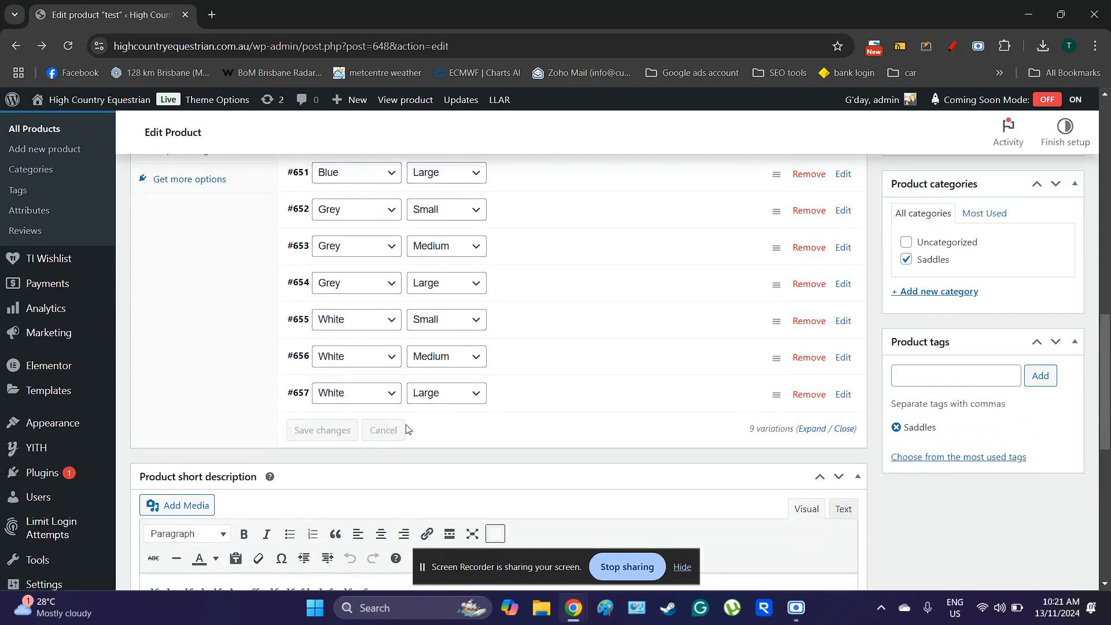
scroll(405, 428, down, 3)
scroll(679, 397, up, 9)
scroll(926, 371, up, 4)
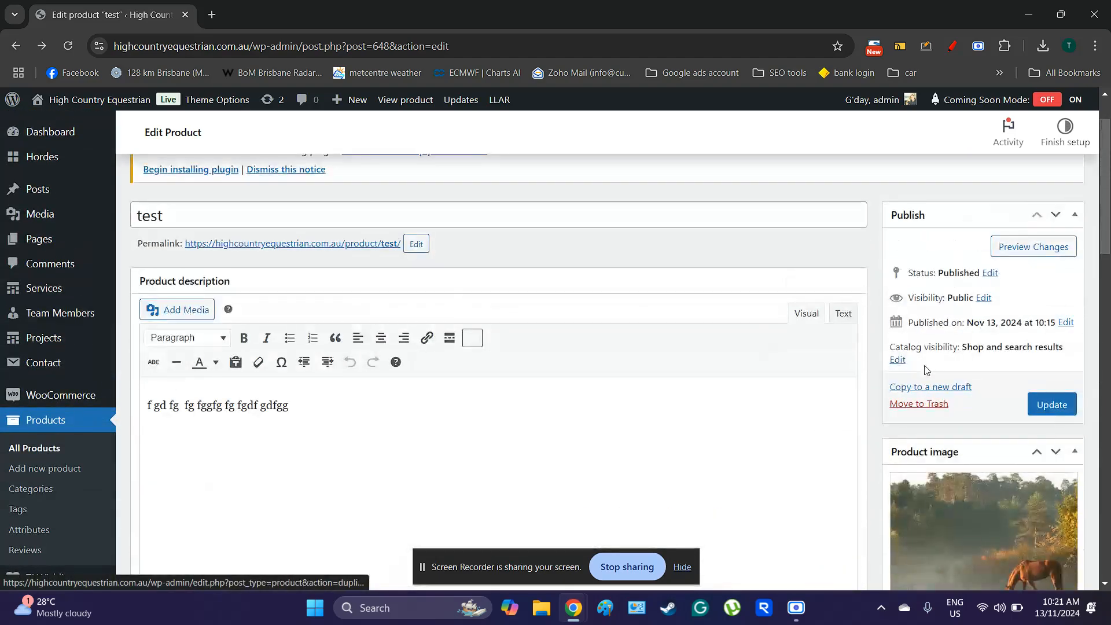
scroll(571, 377, down, 7)
scroll(571, 377, down, 2)
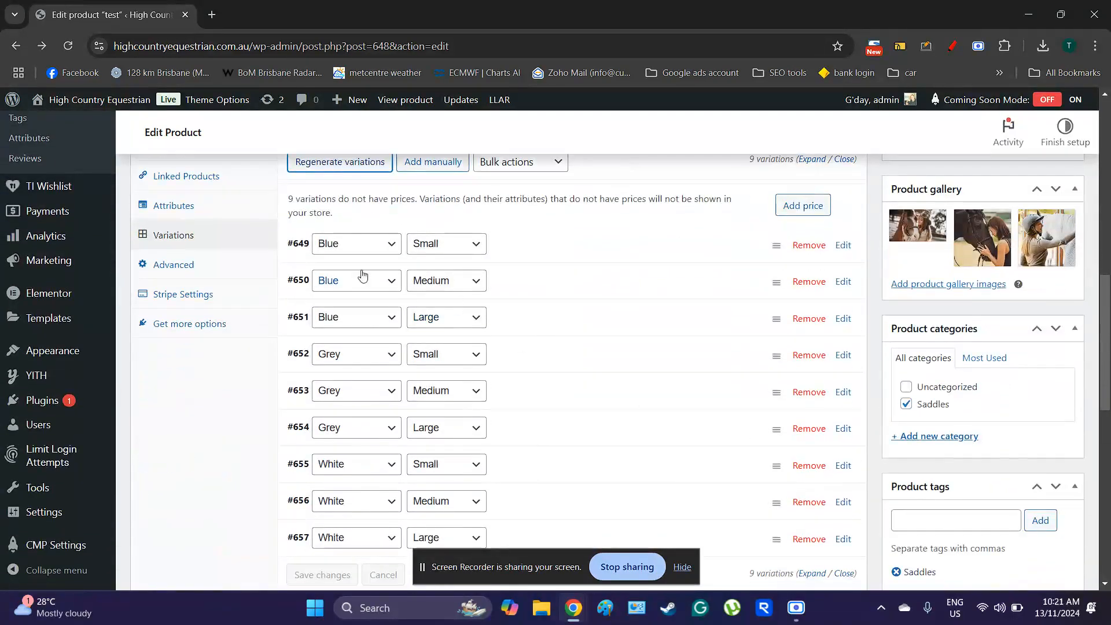
Set the Blue, Small variation's regular price to $12.50 and its SKU to "ee-1-pdf"
click(303, 248)
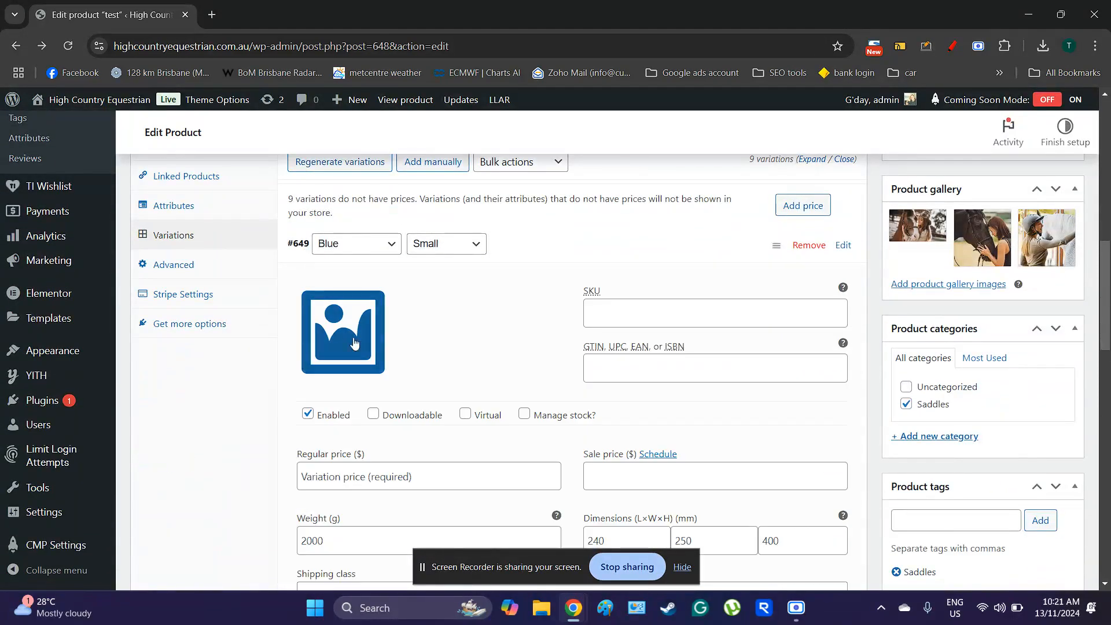
scroll(427, 394, down, 1)
click(394, 402)
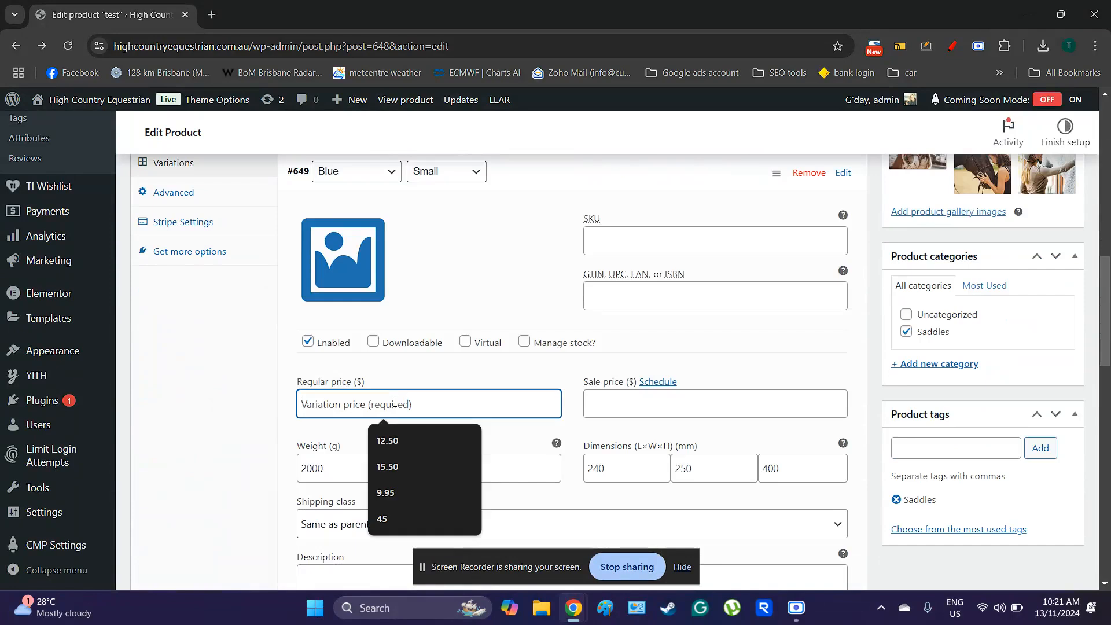
click(393, 439)
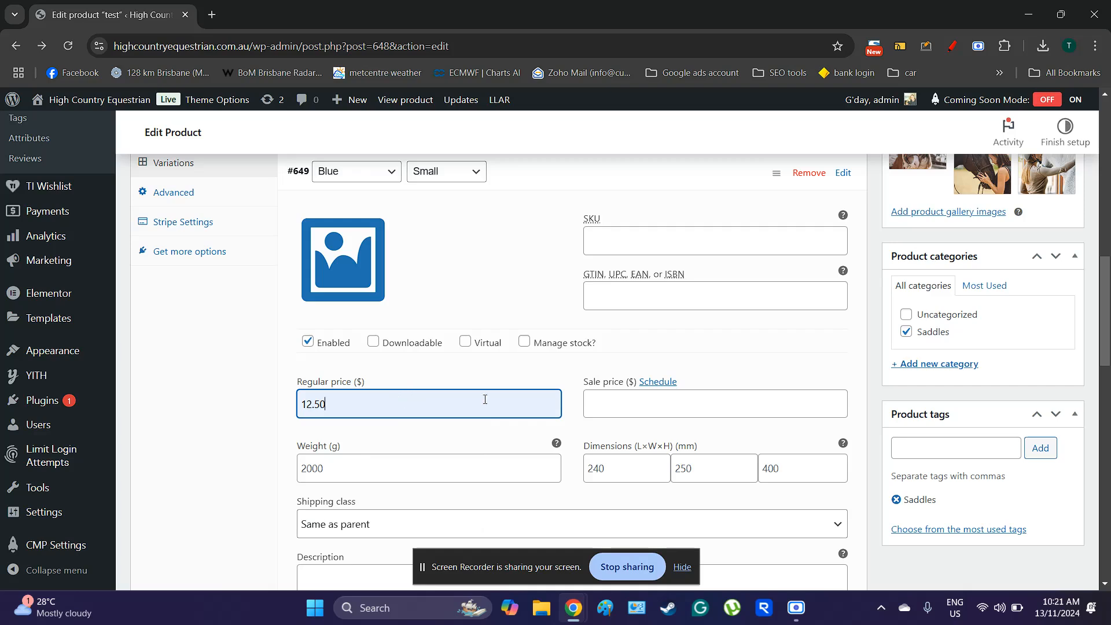
click(616, 243)
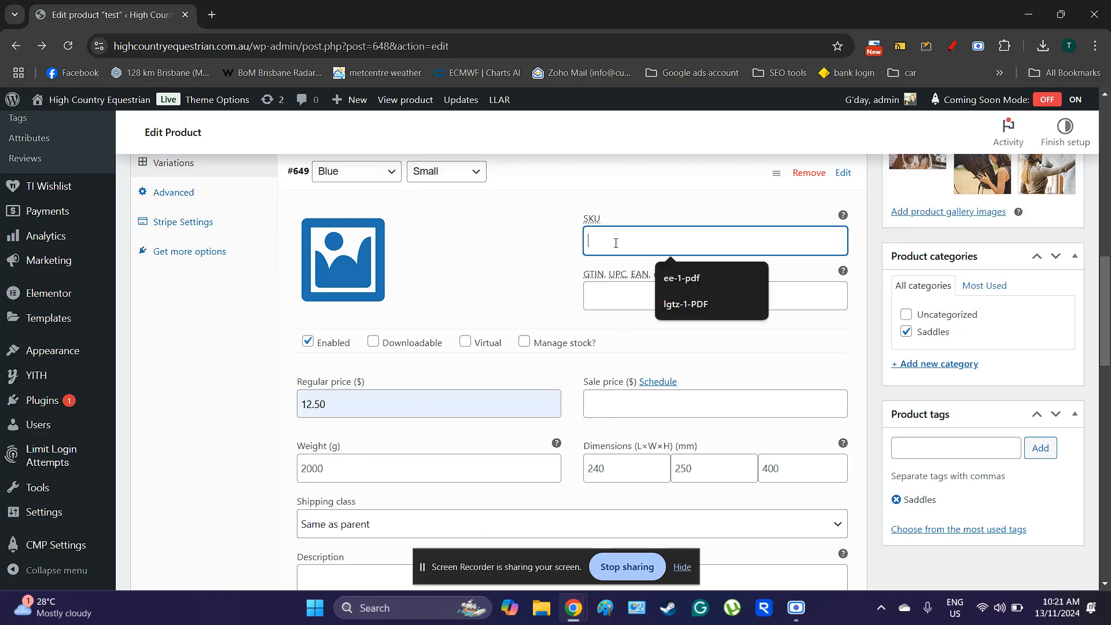
click(682, 279)
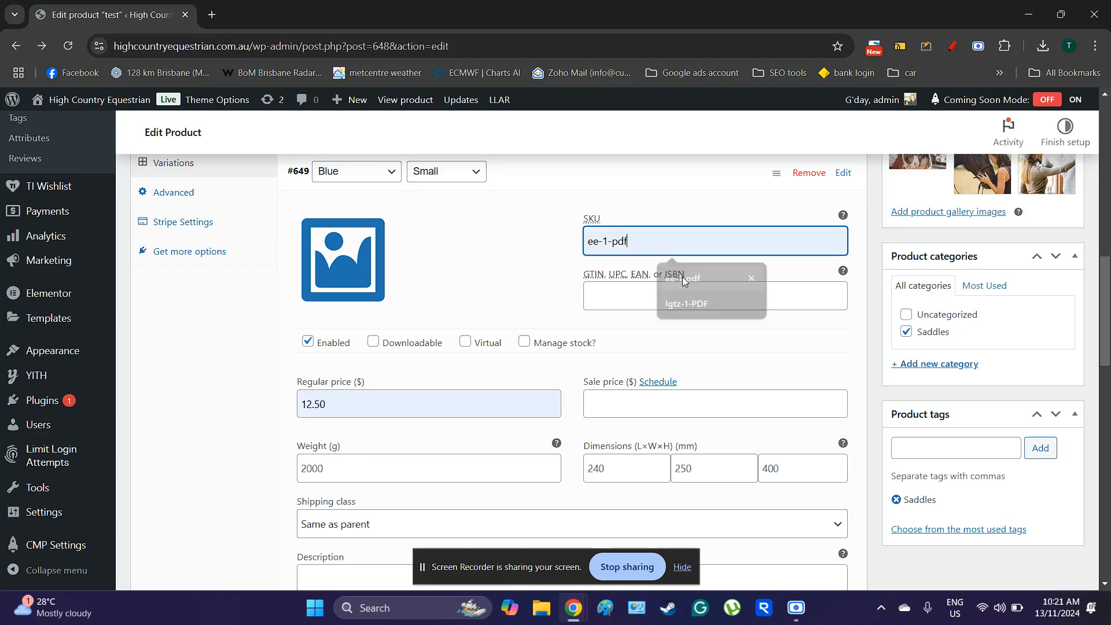
drag(639, 242, 559, 244)
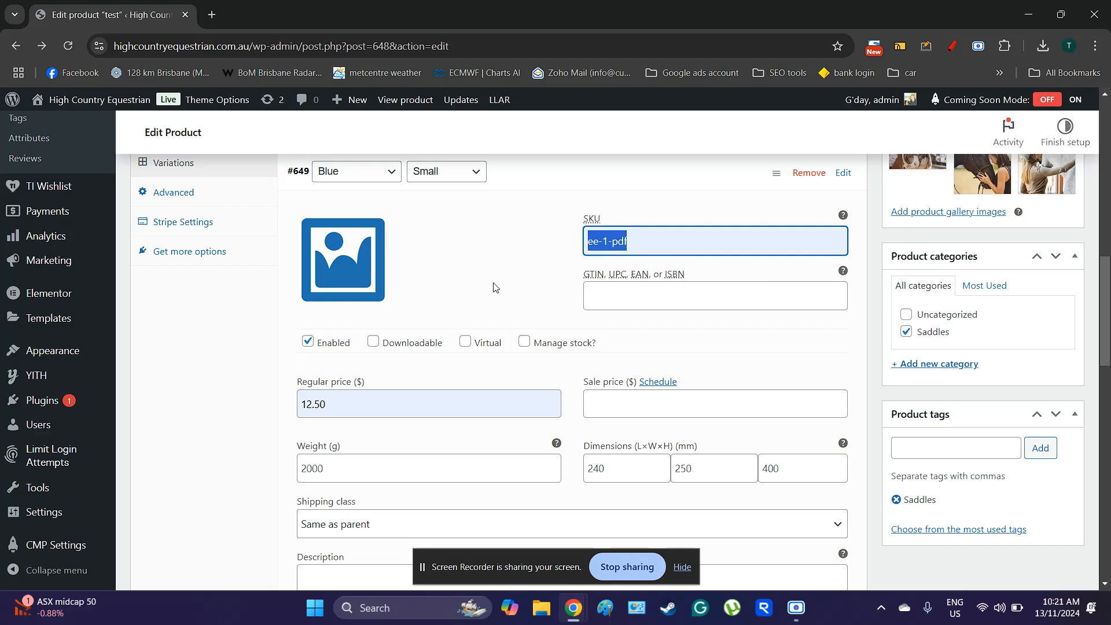
click(630, 242)
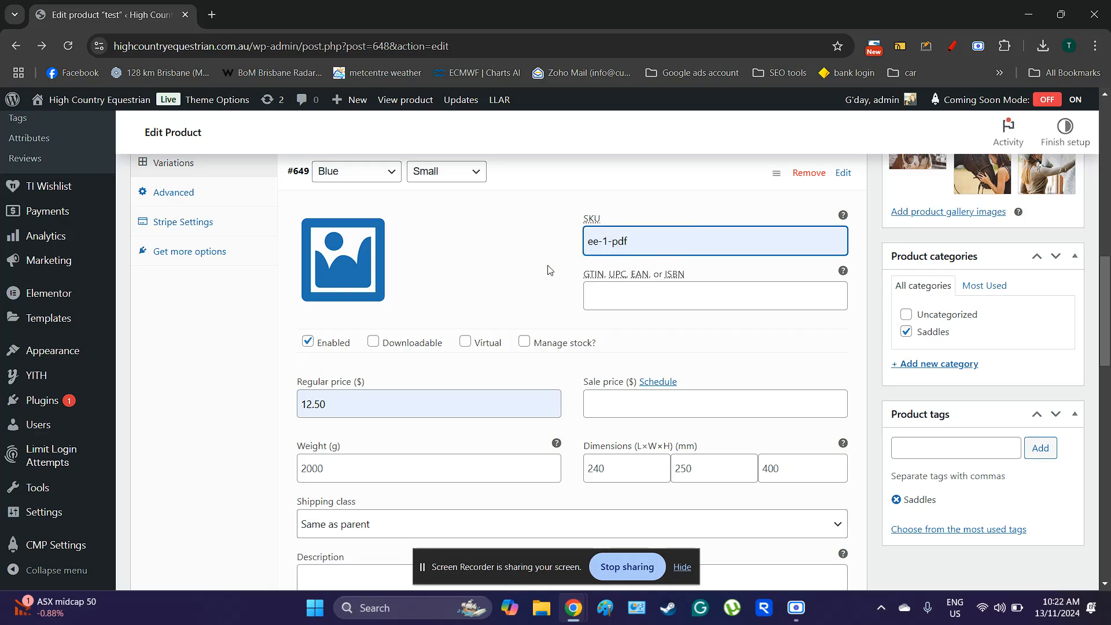
triple_click(600, 243)
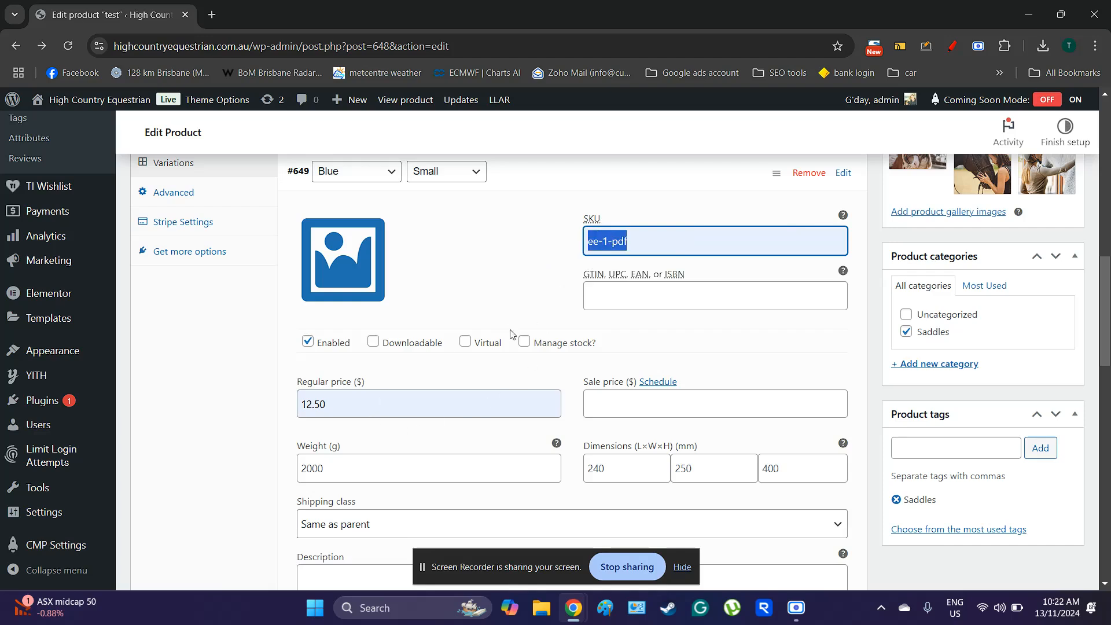
click(390, 402)
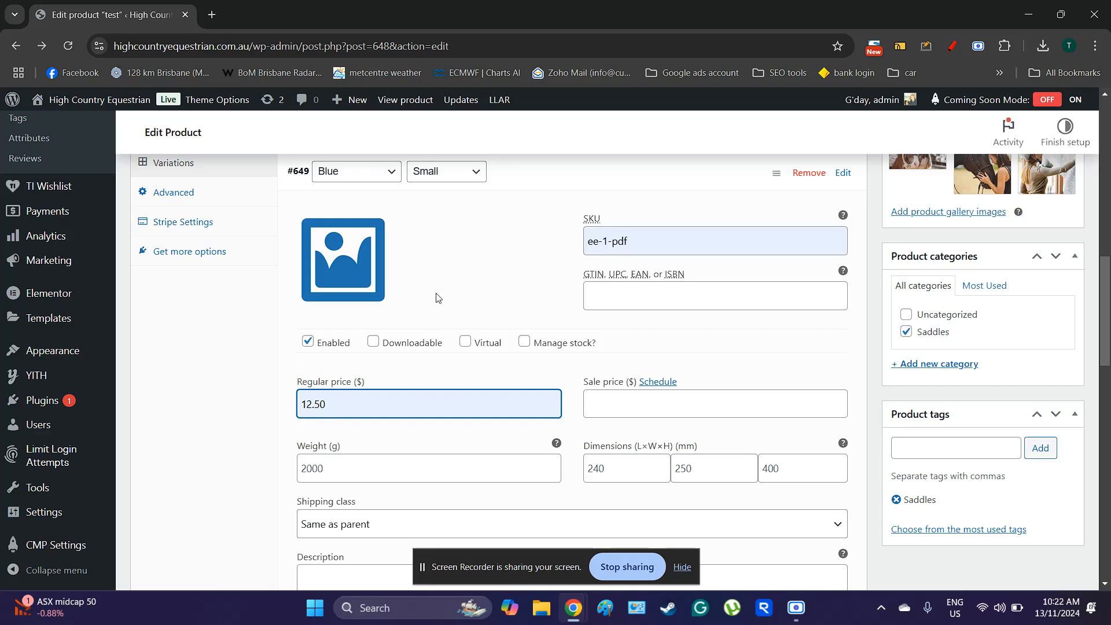
scroll(436, 296, up, 4)
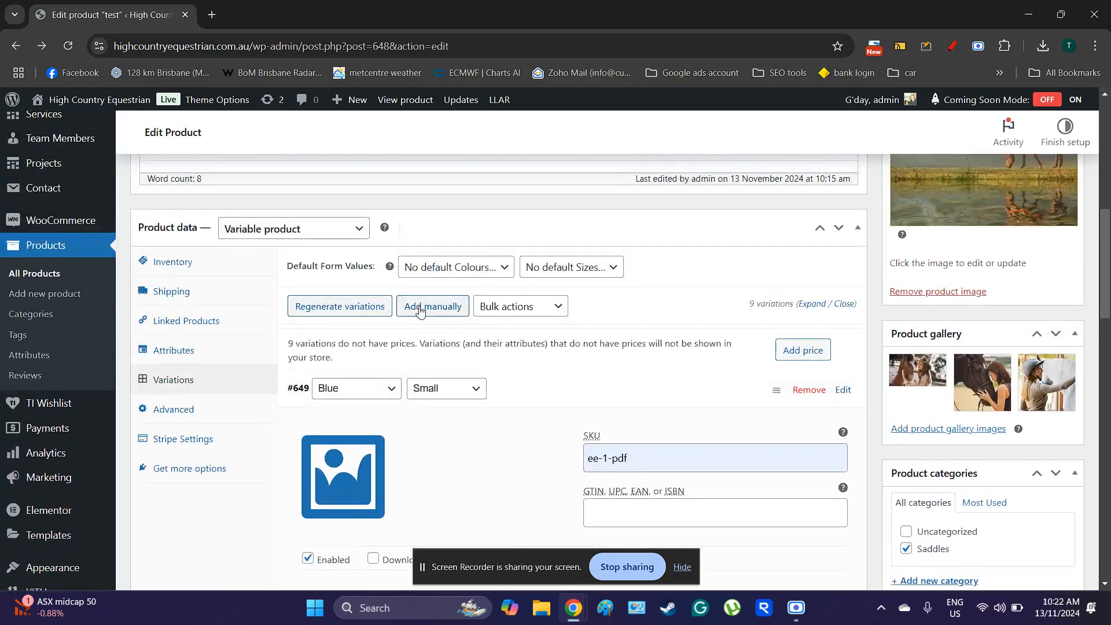
scroll(441, 347, down, 4)
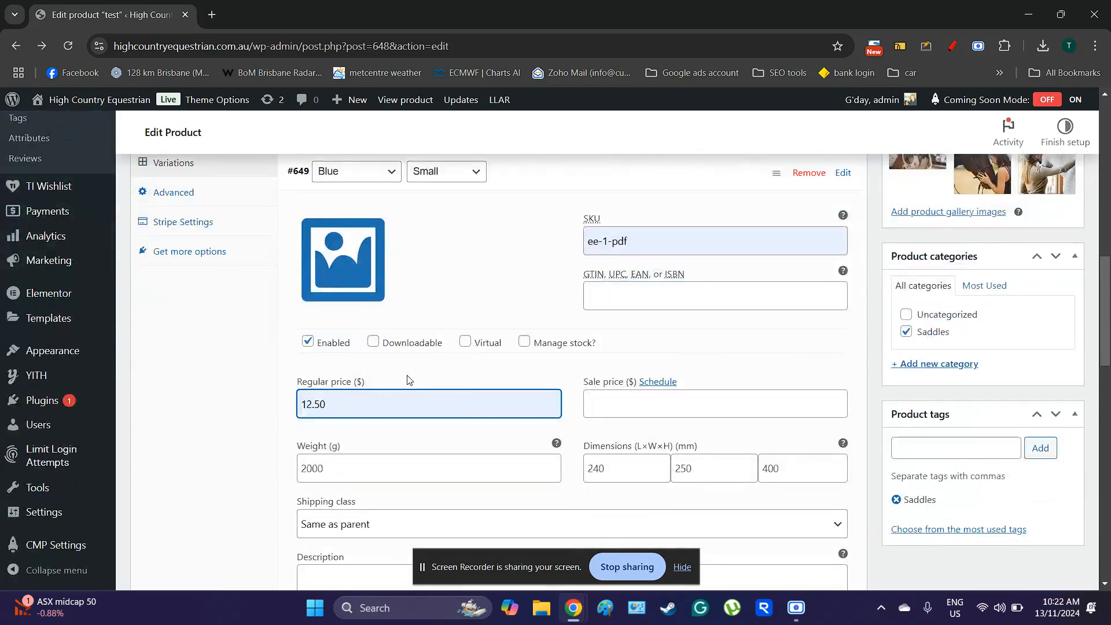
Set the regular price of all variations to 12.50 with a bulk action and save the pending changes
scroll(407, 380, down, 4)
scroll(408, 380, up, 4)
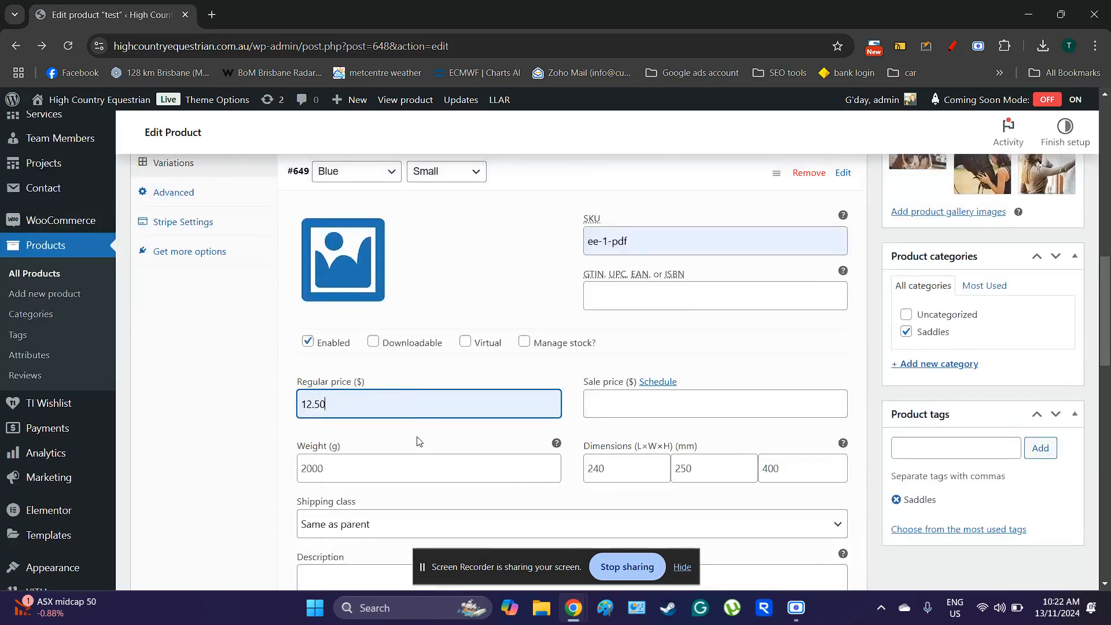
scroll(418, 438, down, 3)
scroll(417, 435, up, 3)
scroll(403, 403, up, 3)
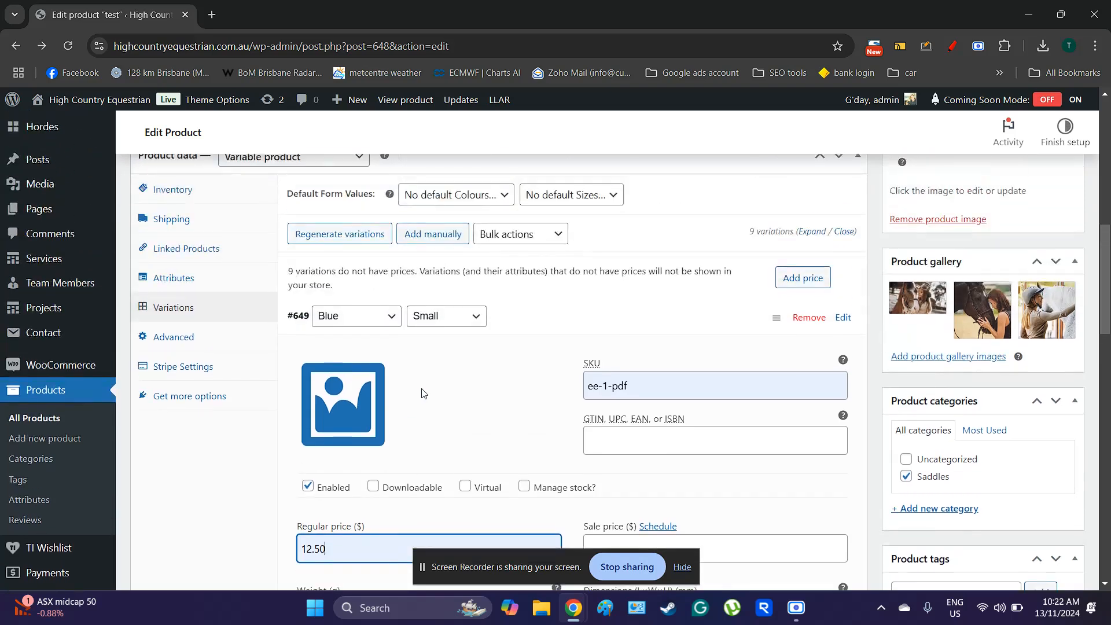
scroll(441, 391, up, 1)
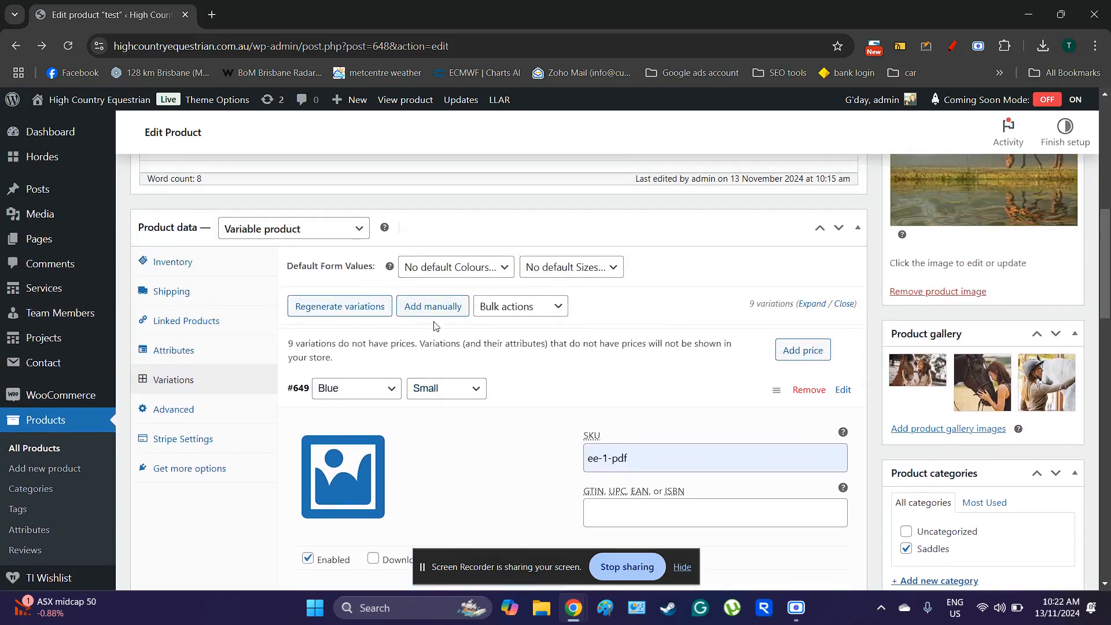
click(508, 312)
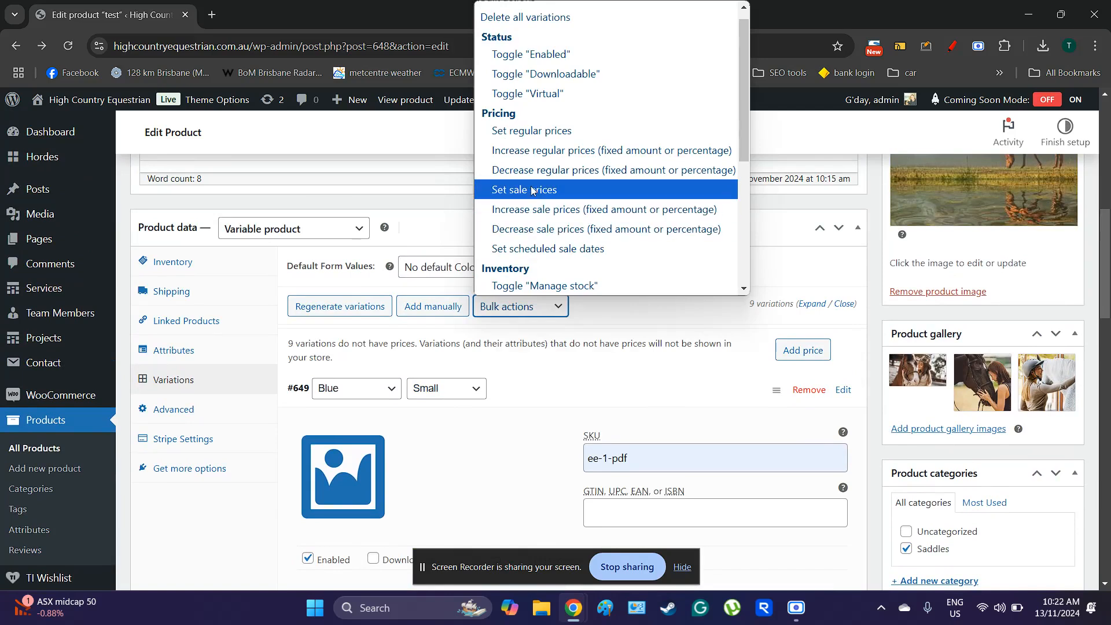
click(528, 134)
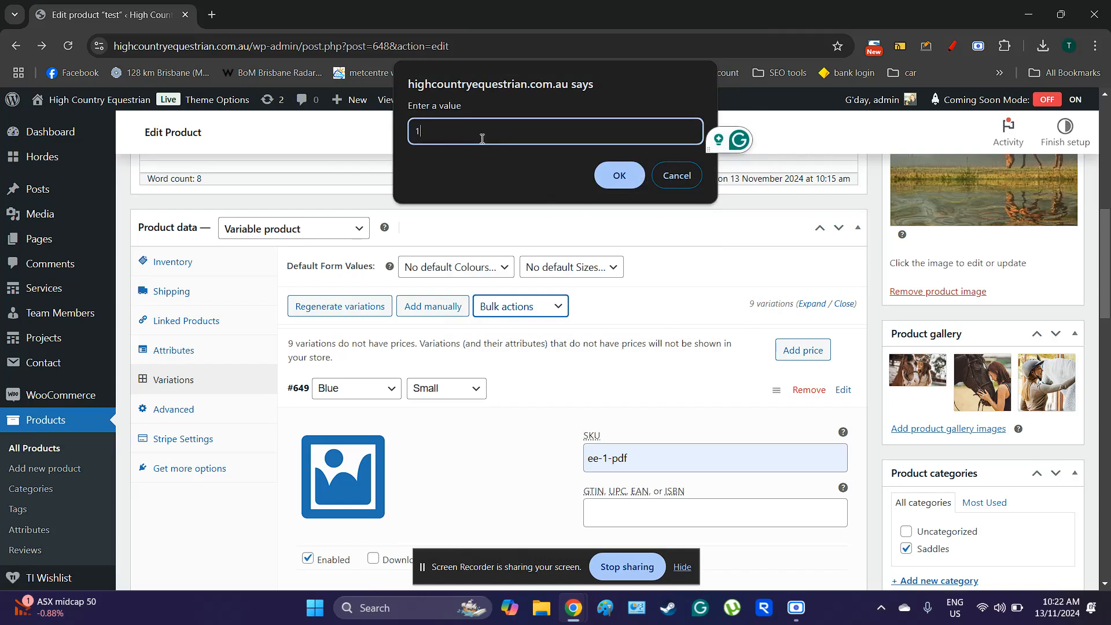
text(12.50)
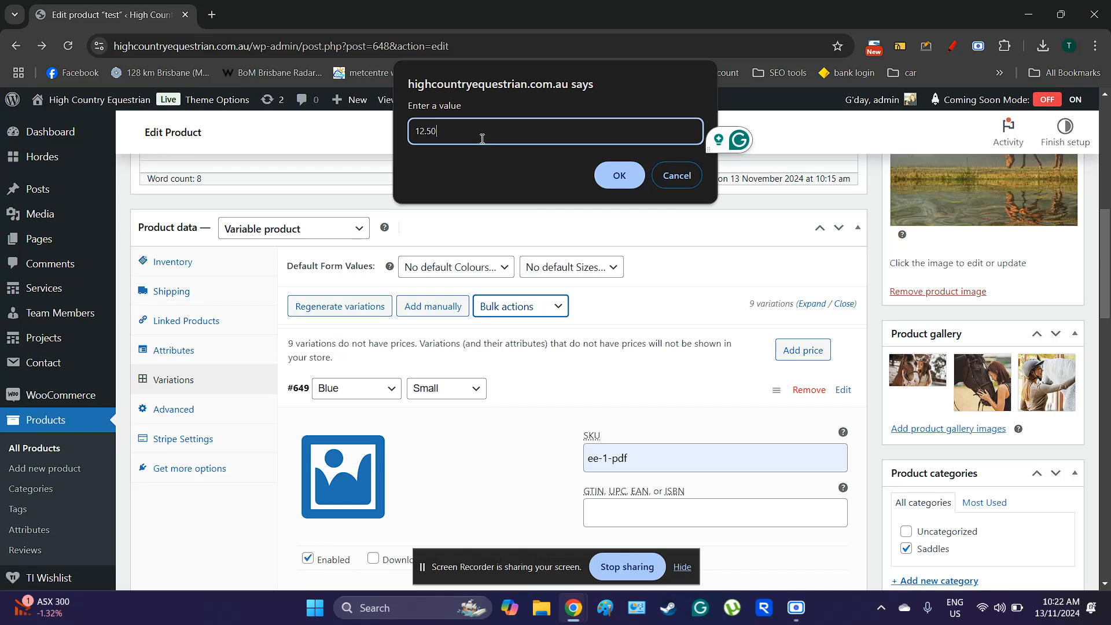
click(611, 181)
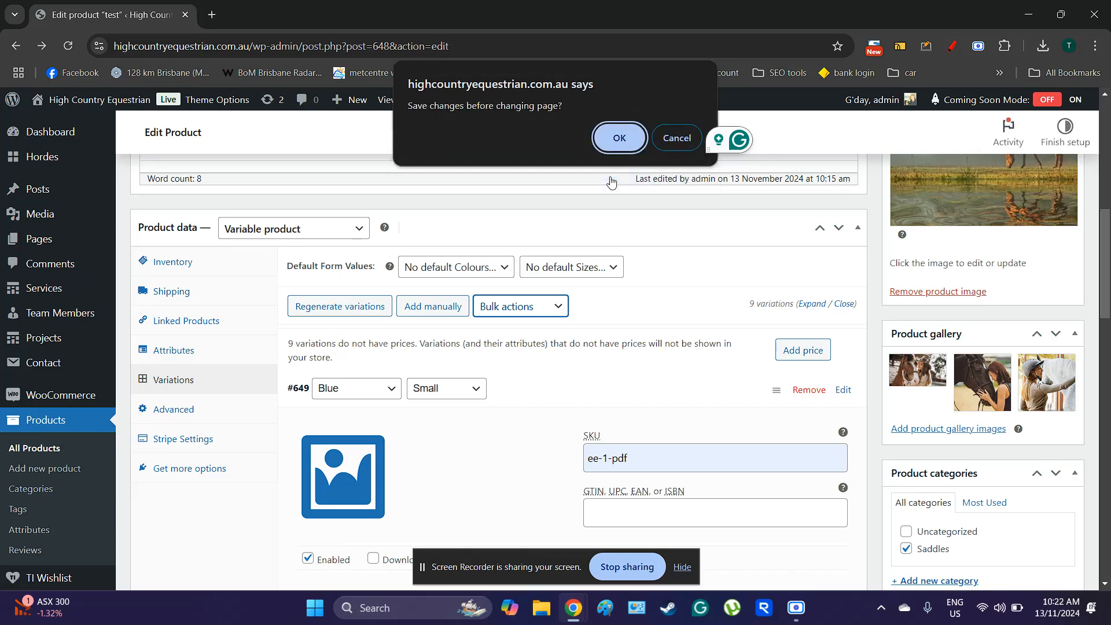
click(619, 139)
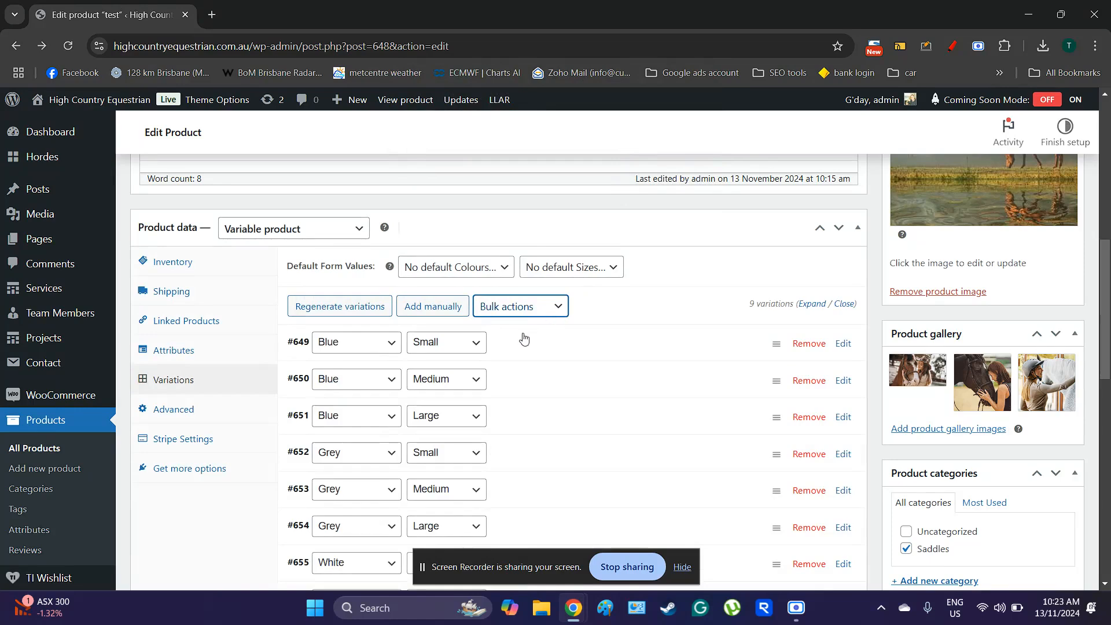
Expand the Blue, Medium and Grey, Medium variations and check their regular prices
scroll(515, 337, down, 1)
click(301, 311)
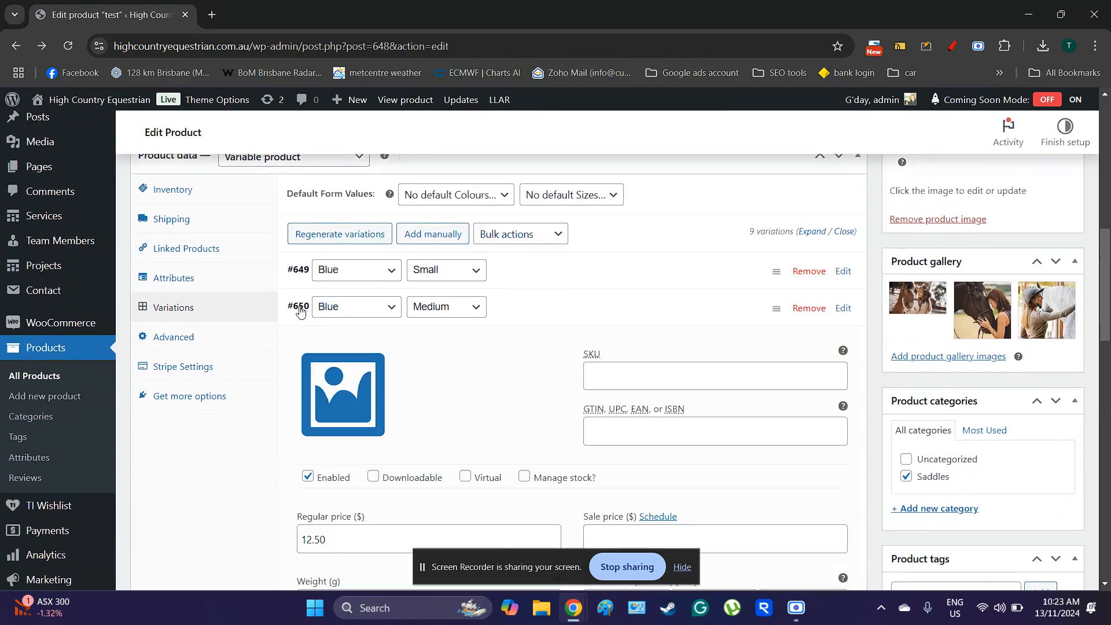
scroll(302, 324, down, 7)
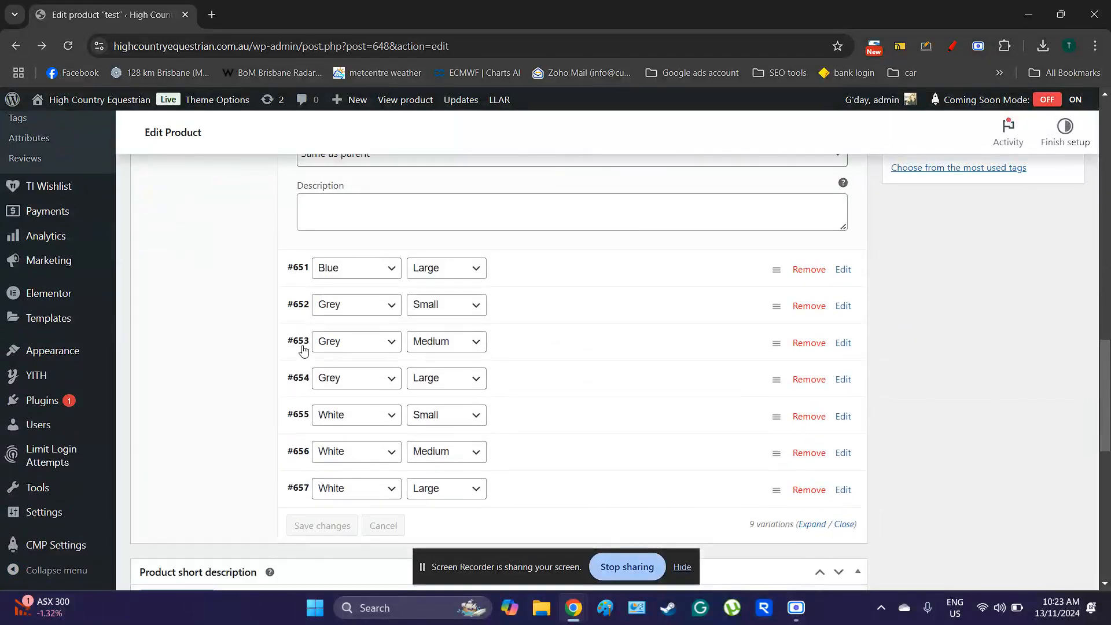
click(304, 351)
scroll(304, 352, down, 2)
scroll(303, 350, up, 1)
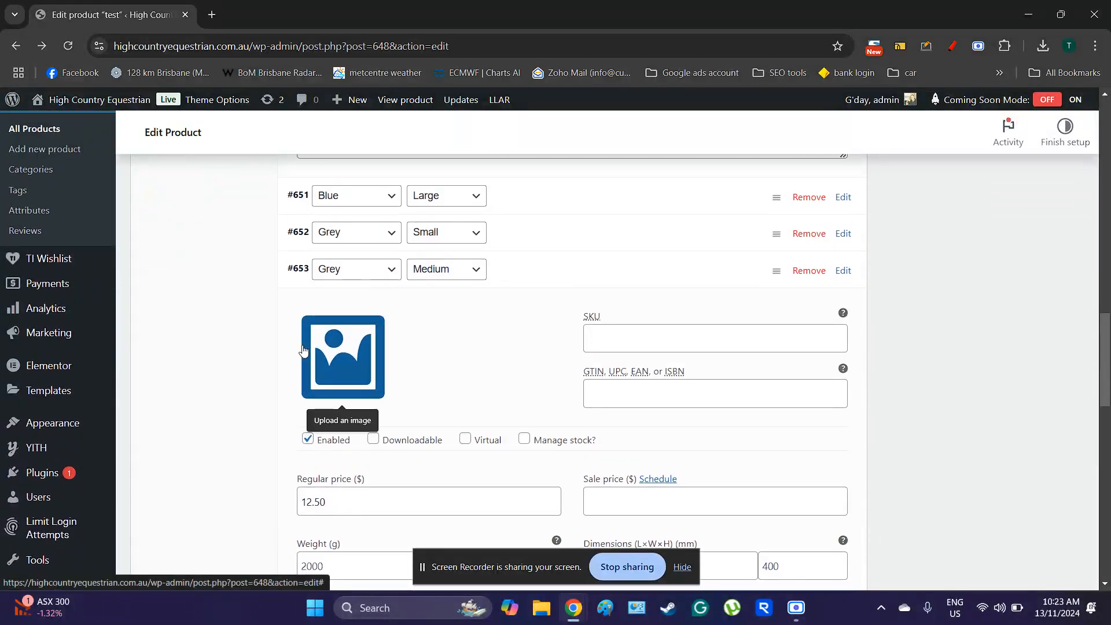
scroll(557, 341, up, 10)
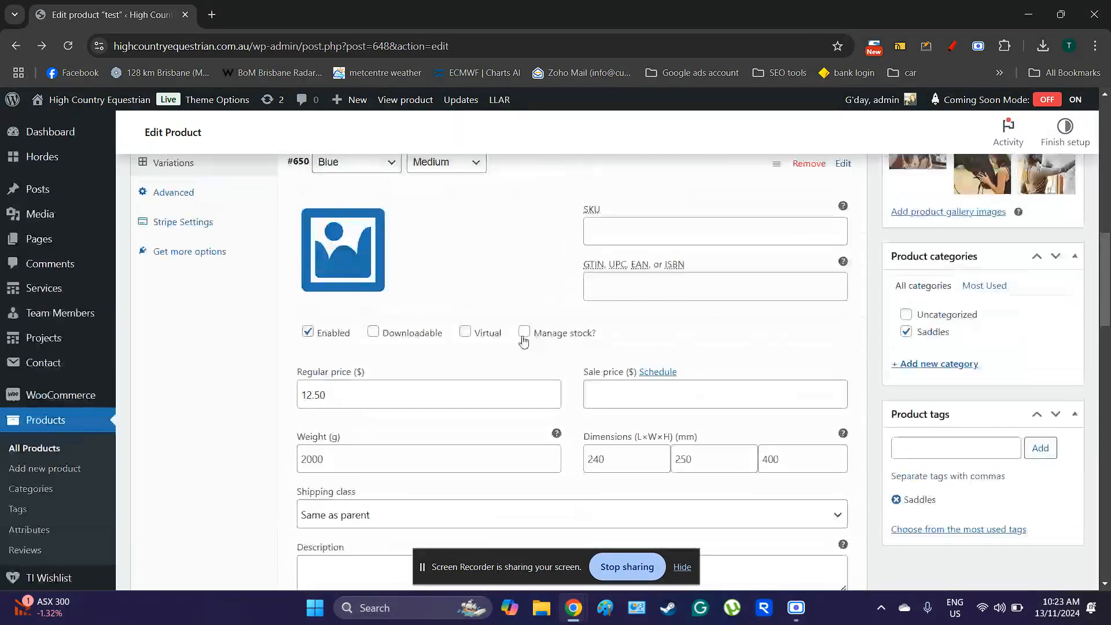
Review the bulk actions available for variations and compare them with the product's shipping weight and dimensions
click(527, 378)
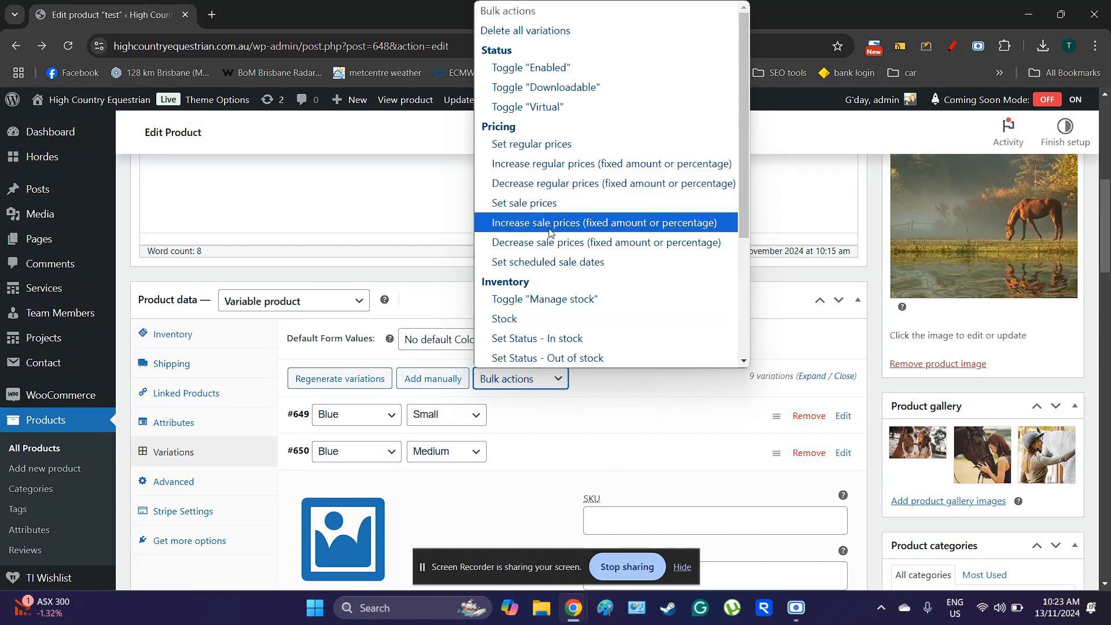
scroll(539, 267, down, 3)
scroll(540, 269, down, 1)
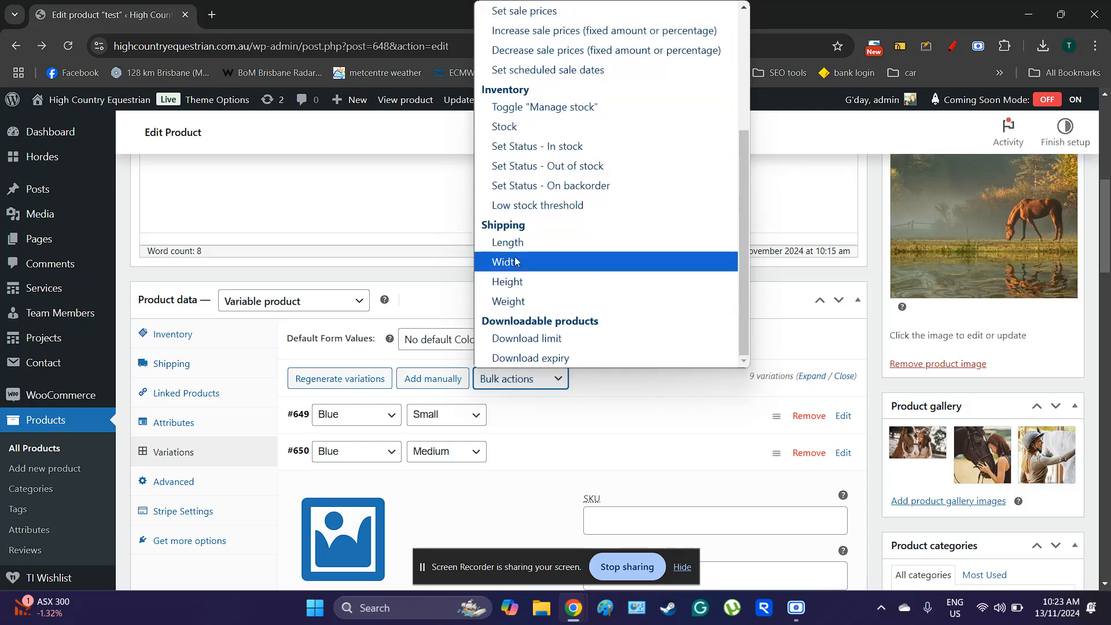
scroll(545, 402, down, 5)
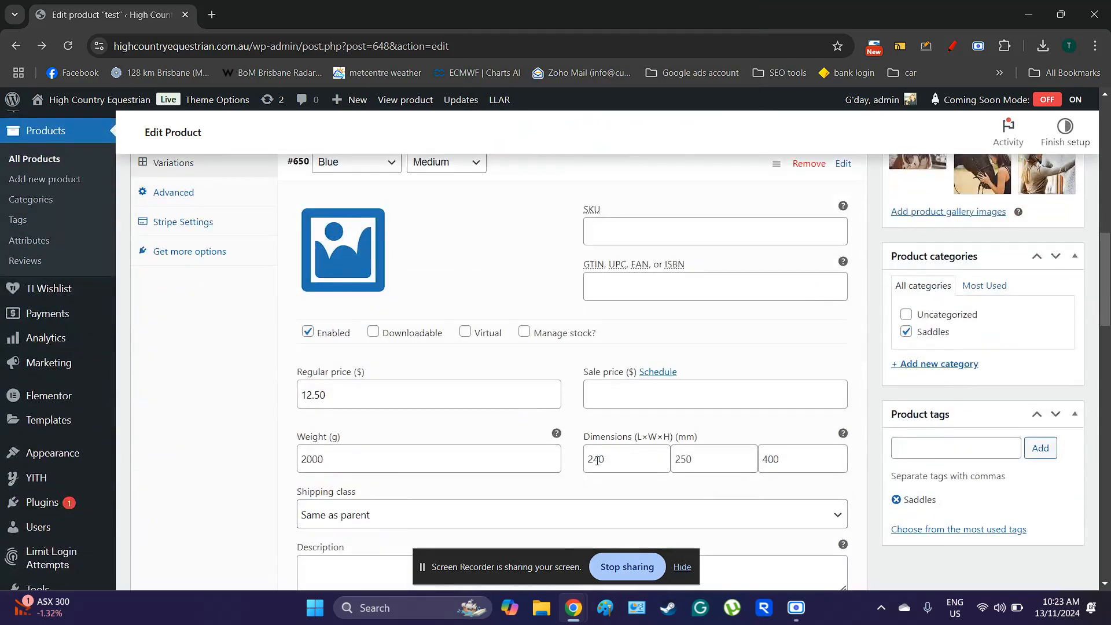
scroll(531, 365, up, 4)
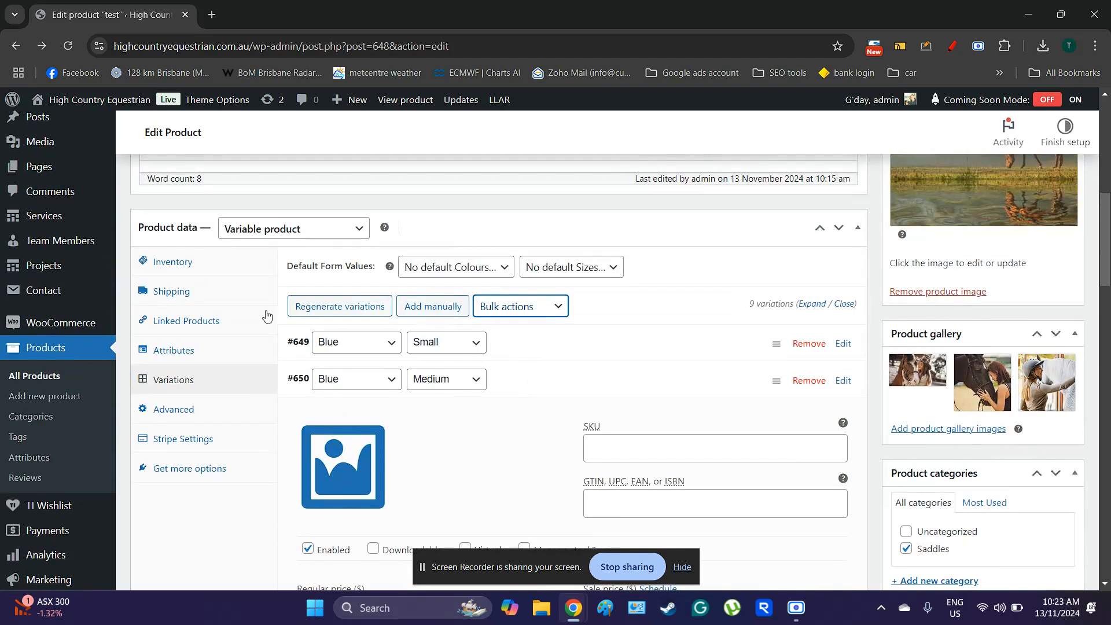
click(185, 299)
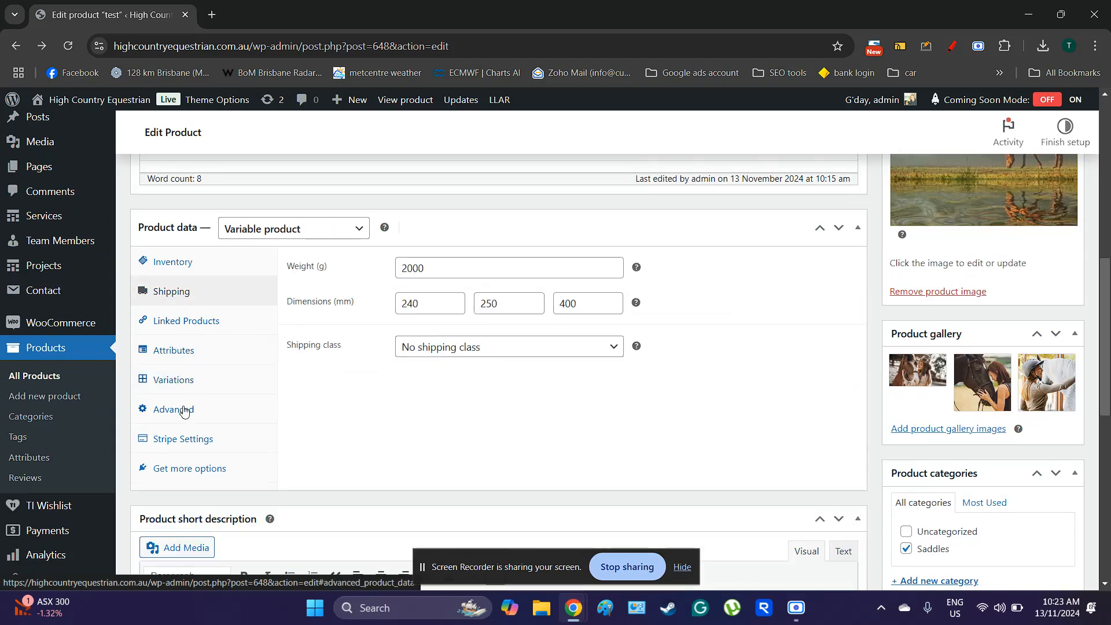
click(185, 386)
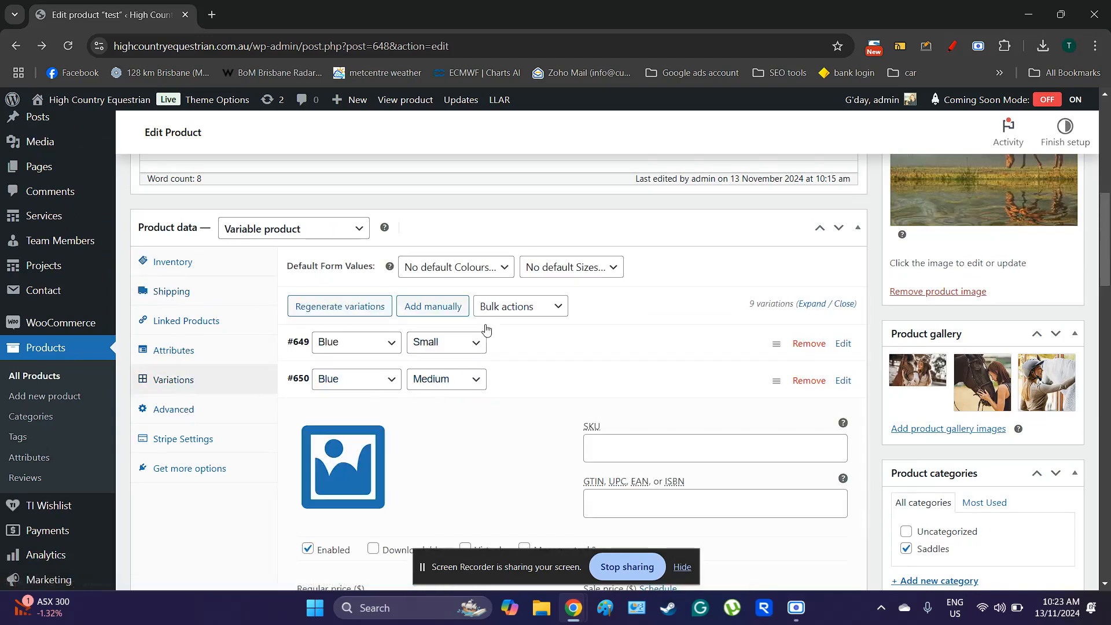
Examine the inventory, shipping and download bulk actions alongside the Blue, Medium variation's own fields
click(543, 306)
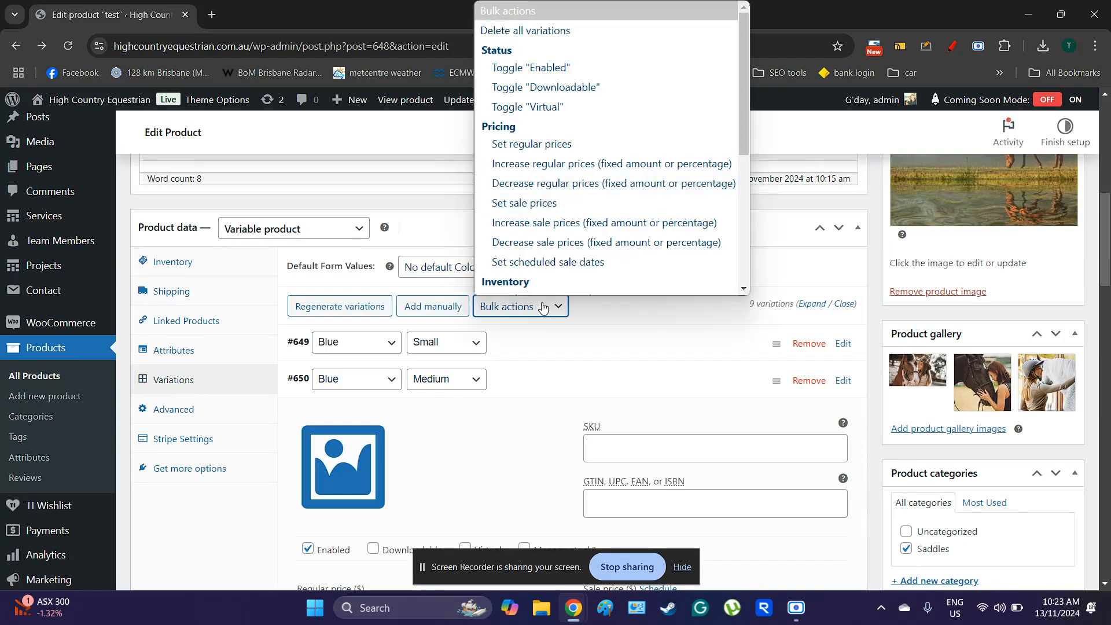
scroll(561, 249, down, 5)
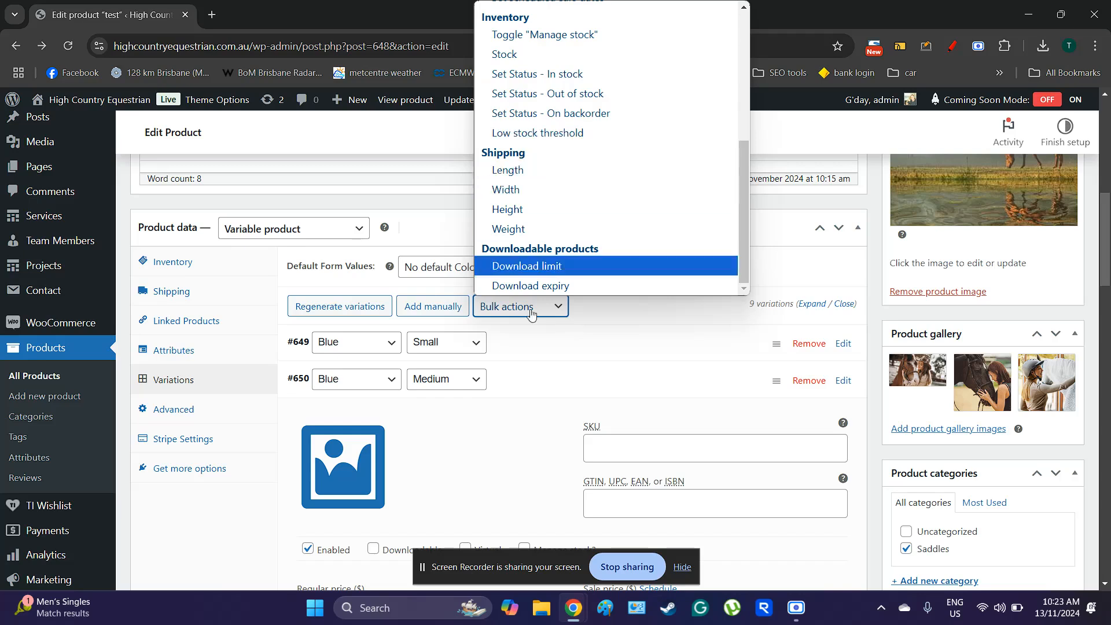
scroll(520, 404, down, 6)
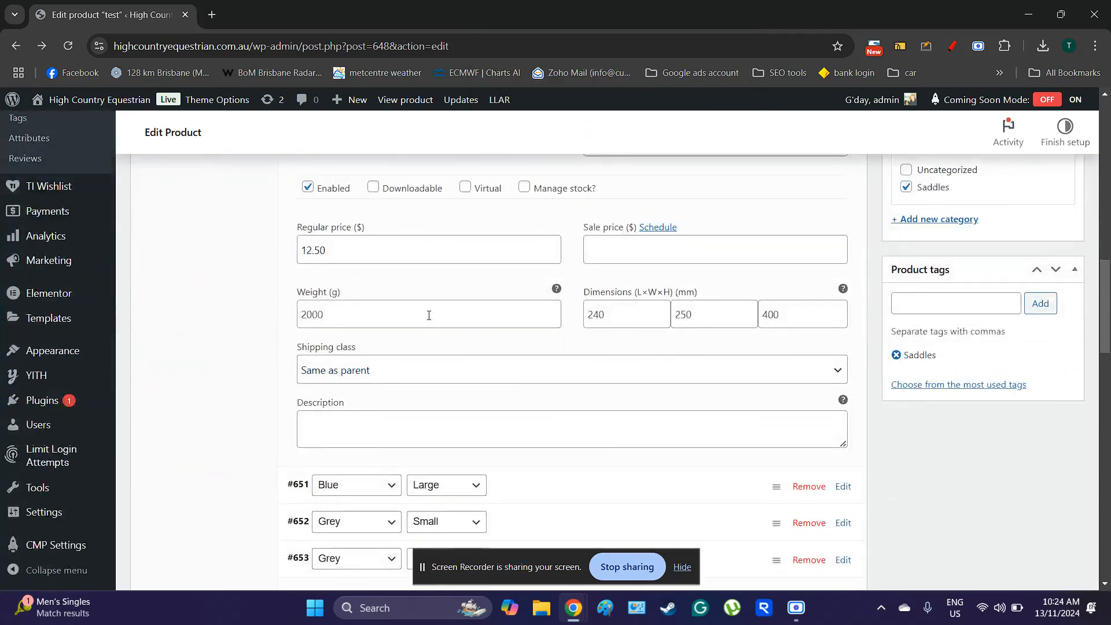
scroll(429, 315, up, 1)
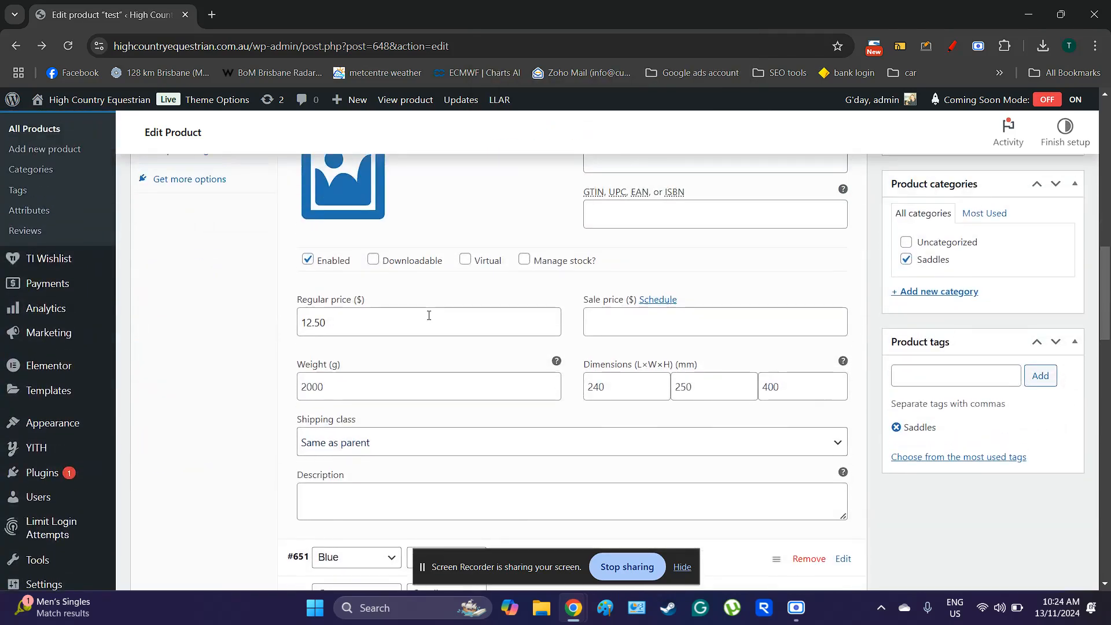
Temporarily enable stock management for the Blue, Medium variation and inspect its stock fields
click(524, 260)
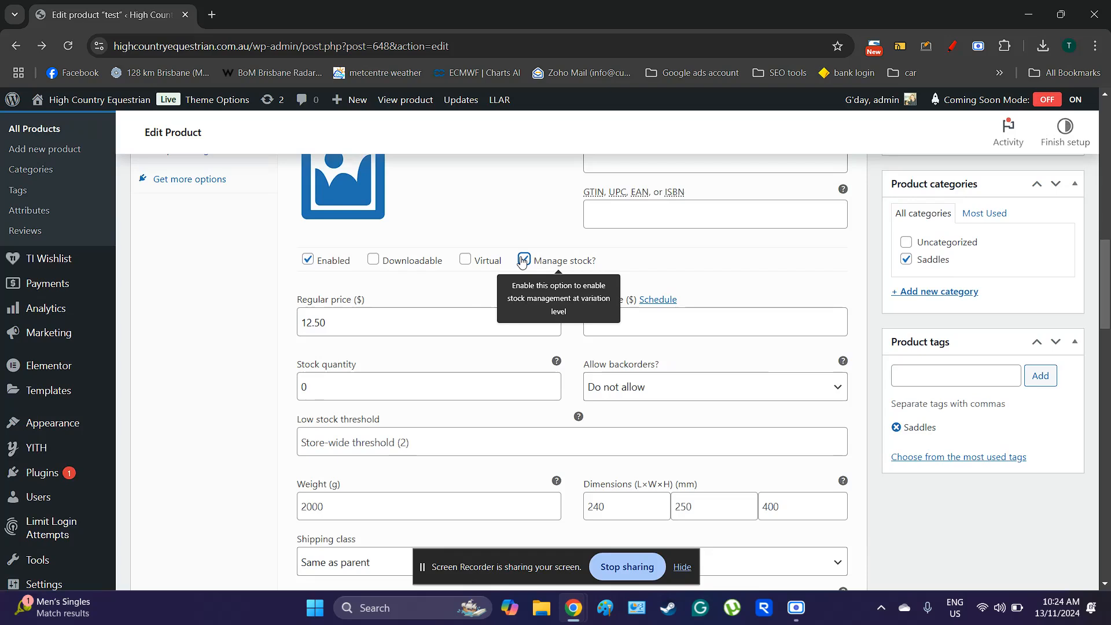
scroll(522, 262, up, 2)
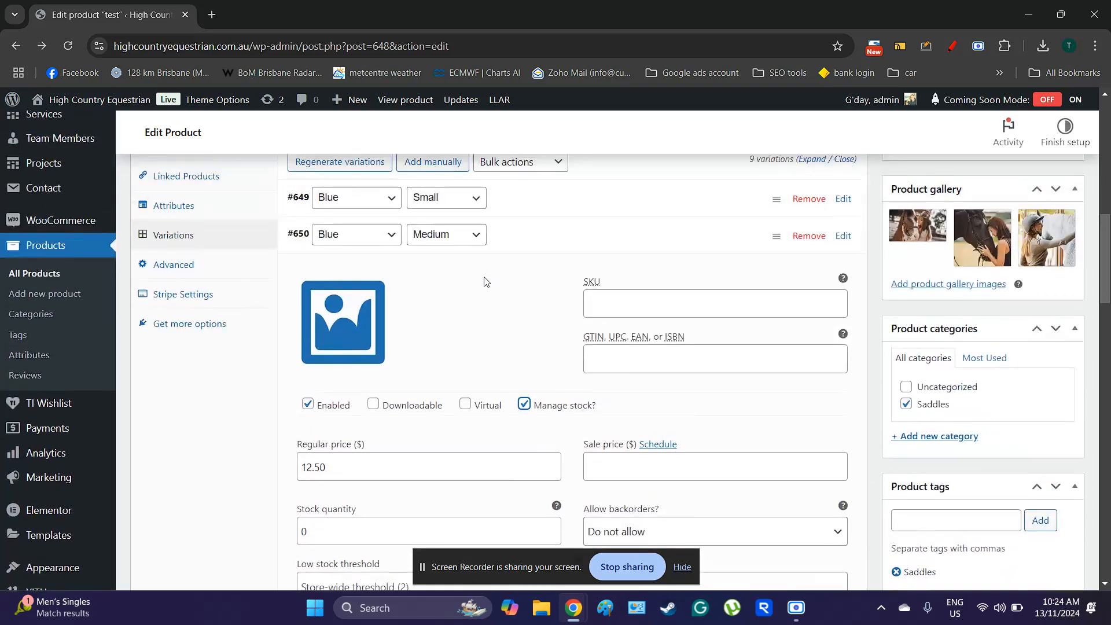
scroll(485, 281, down, 1)
scroll(484, 281, up, 1)
scroll(484, 281, down, 1)
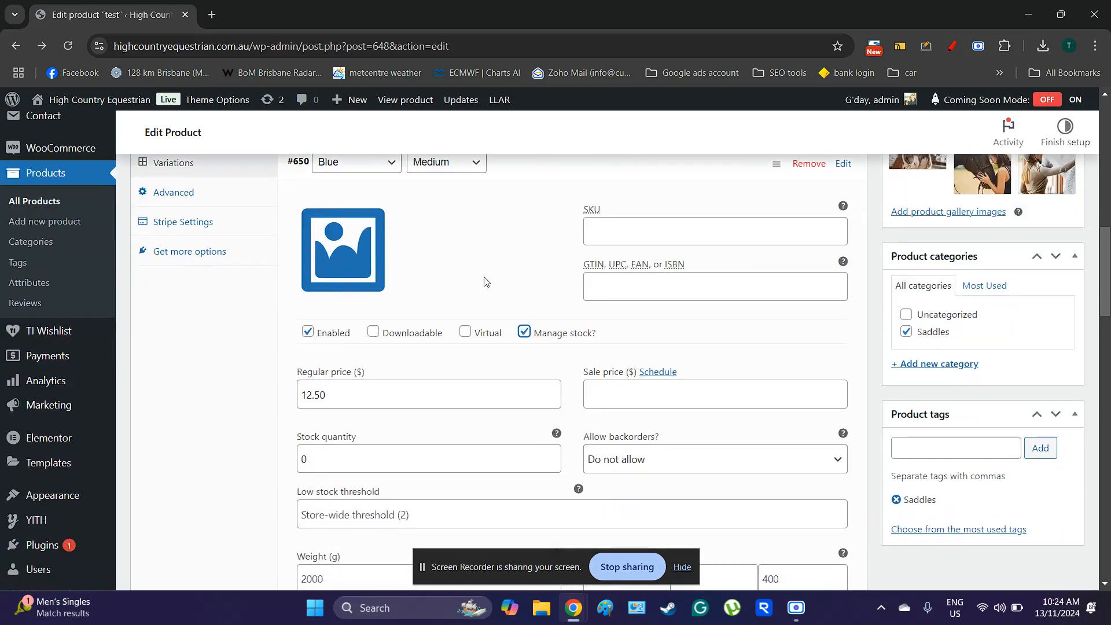
click(525, 331)
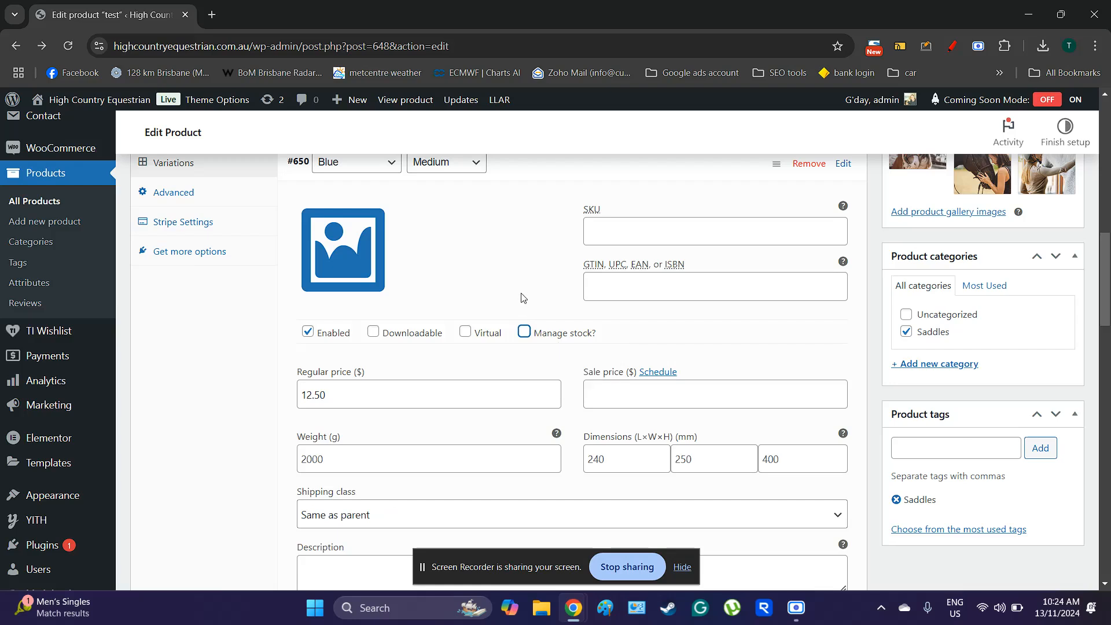
Look through the inventory and shipping bulk actions again and review the expanded variations' fields
scroll(520, 298, up, 2)
click(516, 241)
scroll(521, 347, down, 3)
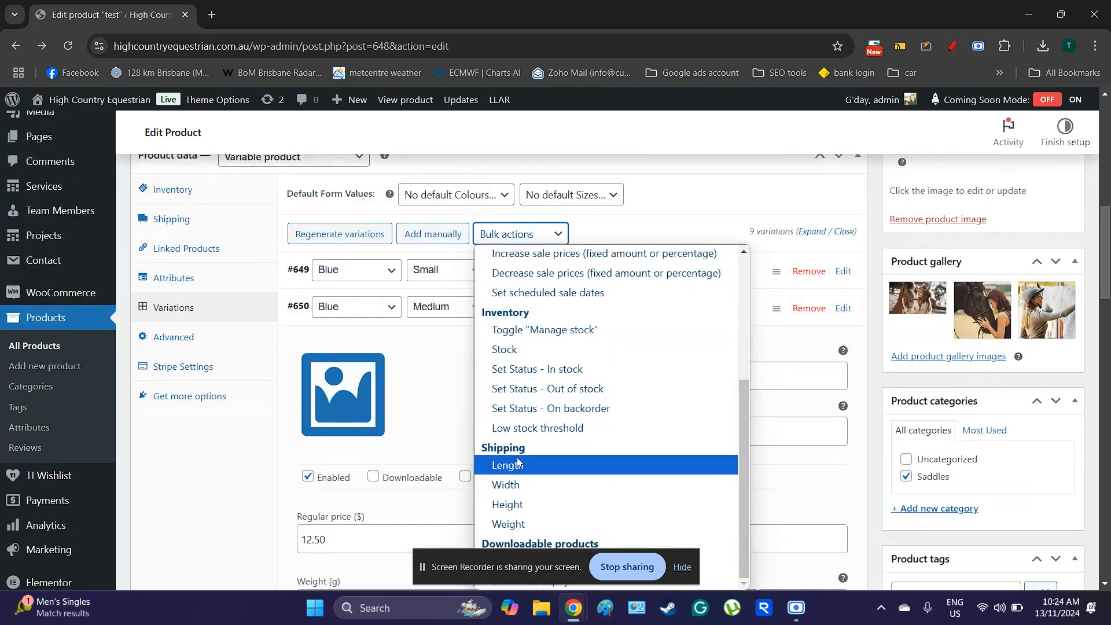
click(438, 406)
scroll(453, 425, down, 1)
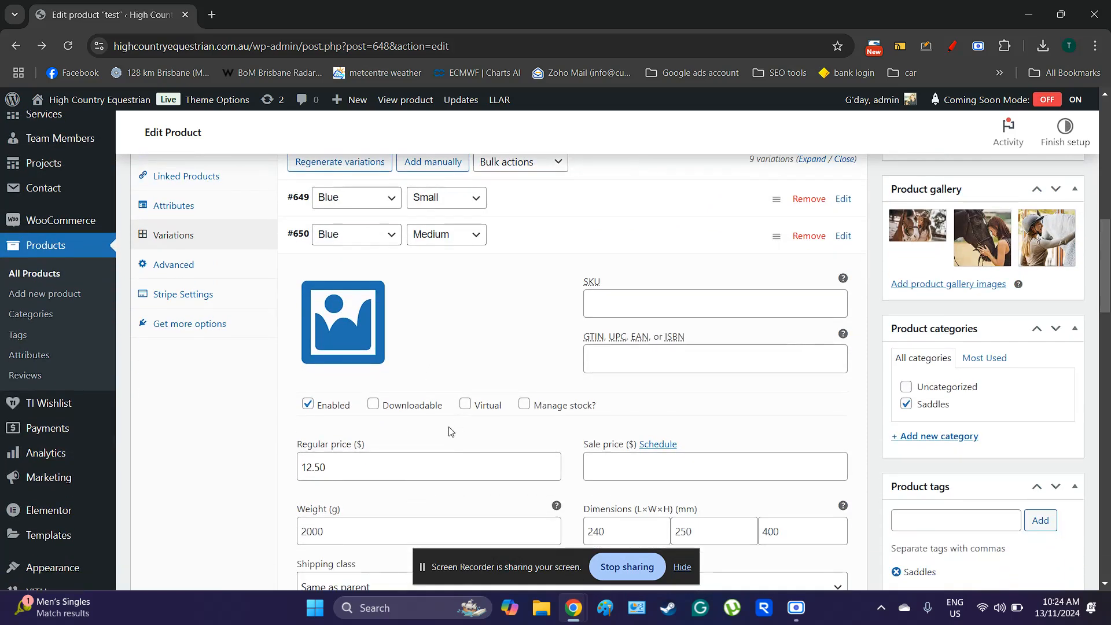
scroll(450, 431, down, 1)
scroll(462, 433, down, 2)
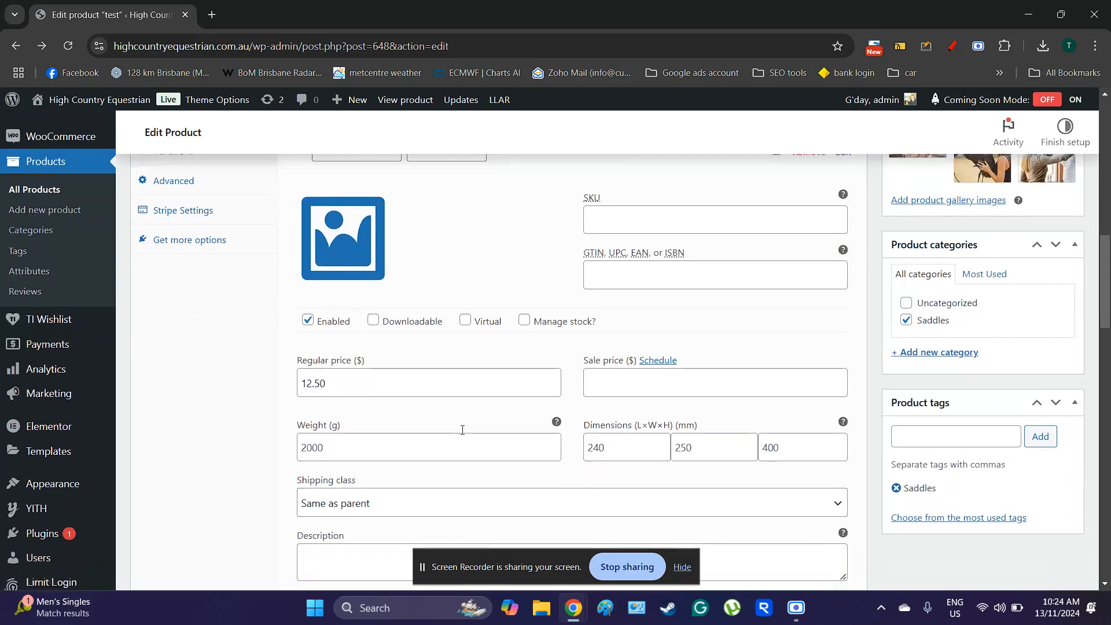
scroll(401, 427, down, 2)
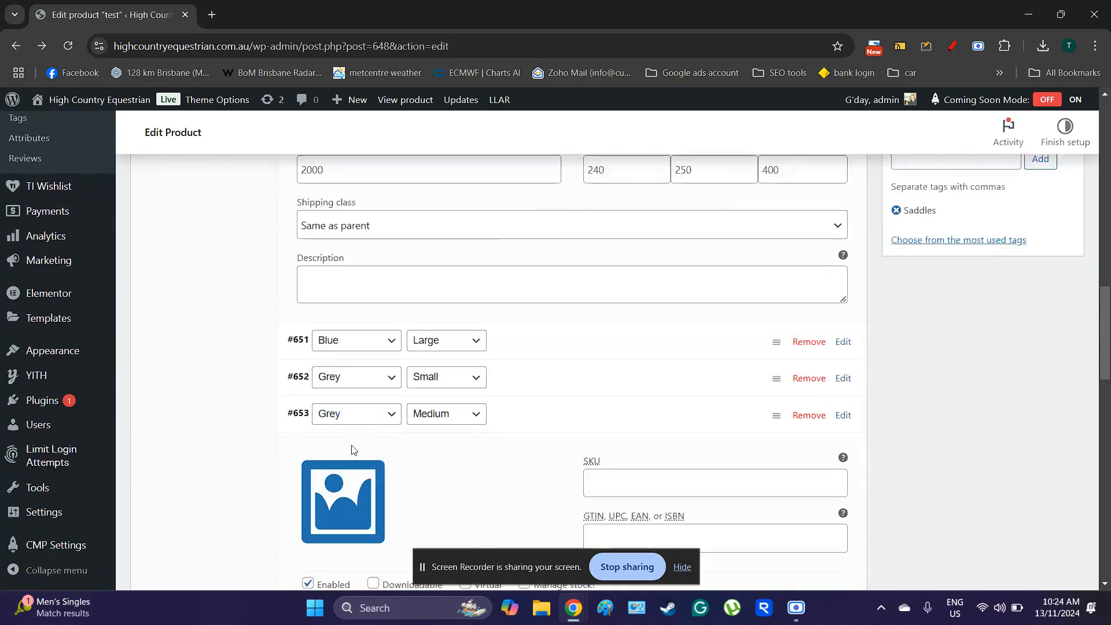
Collapse the details of the Grey, Medium and Blue, Medium variations
click(301, 422)
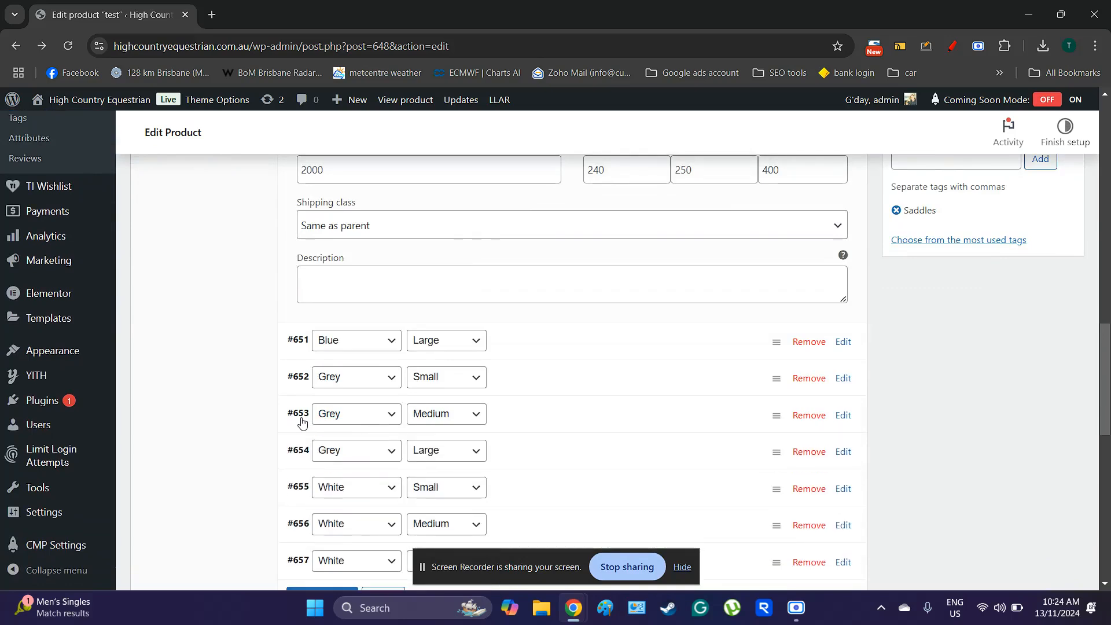
scroll(302, 422, up, 5)
click(301, 252)
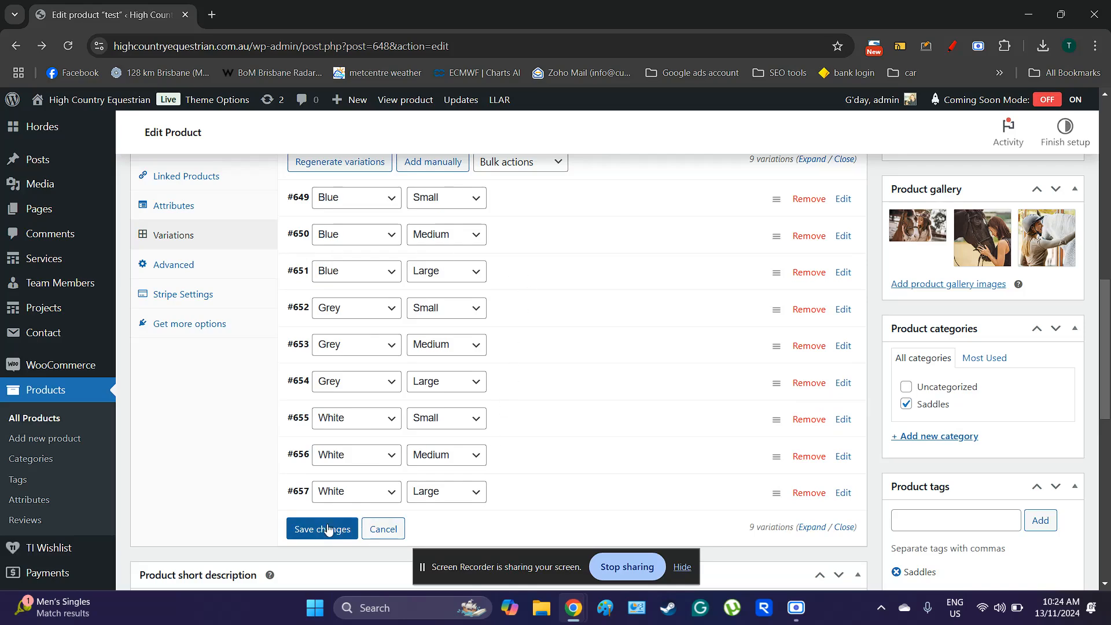
scroll(423, 382, up, 2)
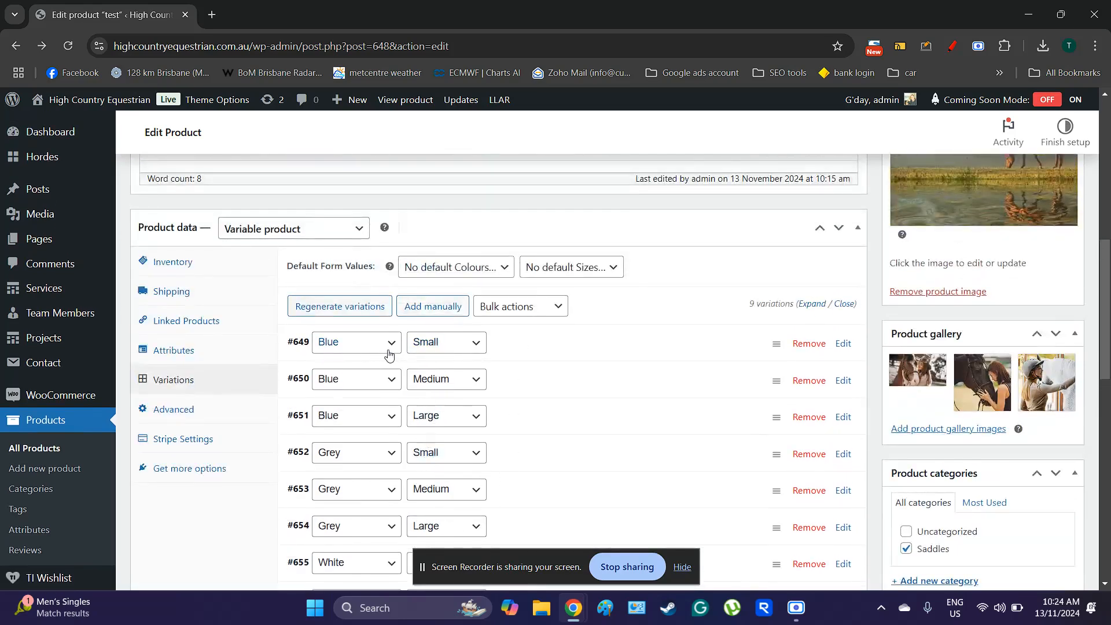
scroll(404, 353, down, 4)
scroll(439, 311, up, 2)
click(528, 234)
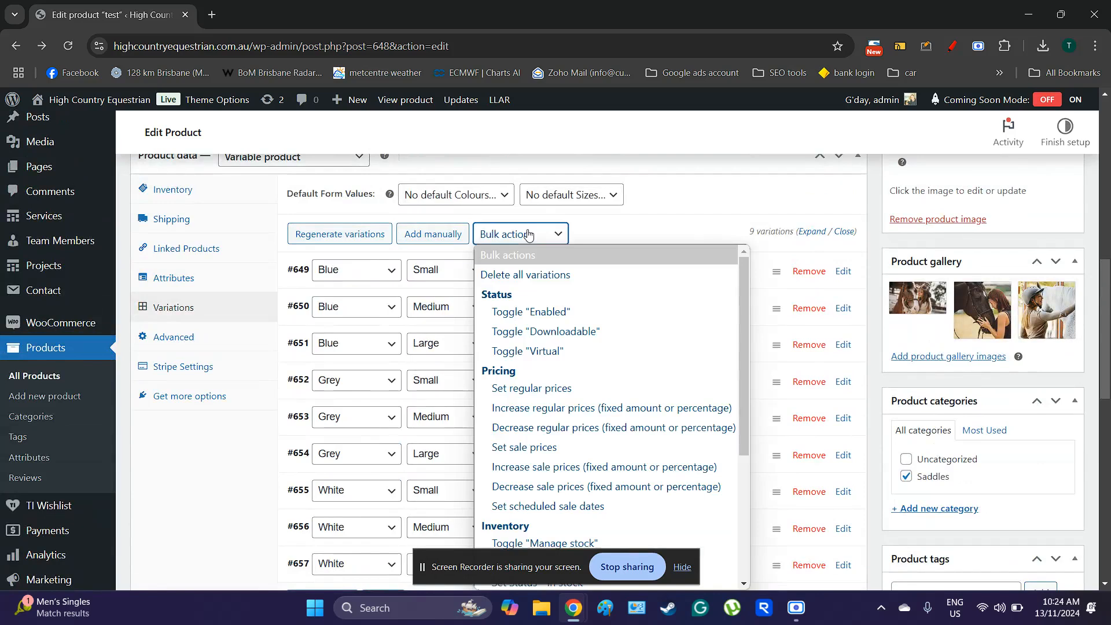
click(528, 388)
click(676, 175)
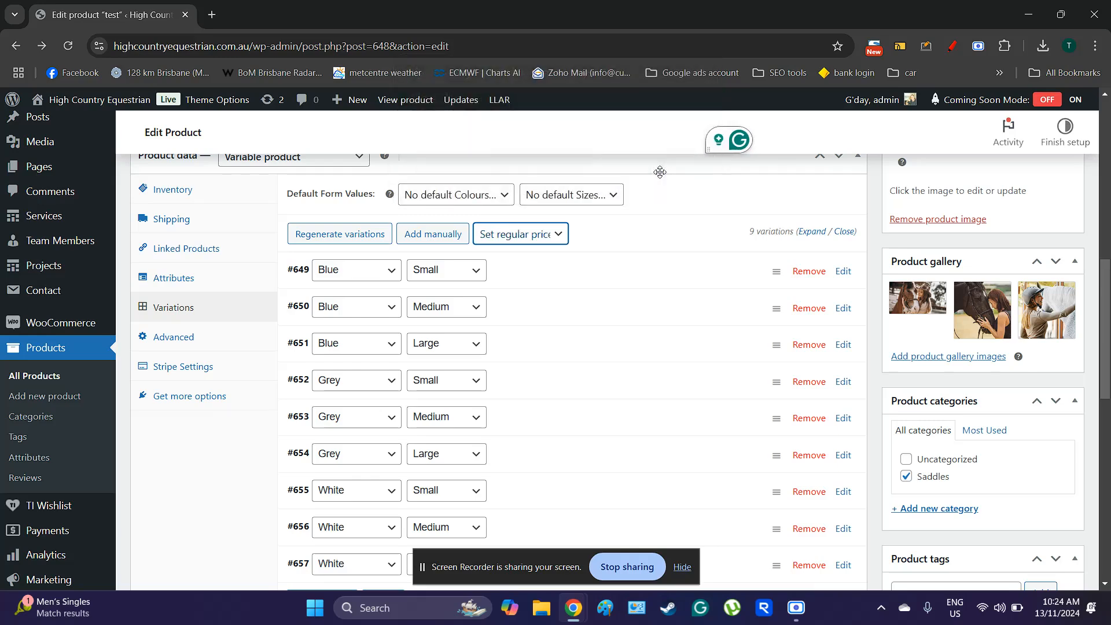
Save the changes made to the product's variations
scroll(403, 380, down, 2)
scroll(403, 379, down, 2)
click(322, 384)
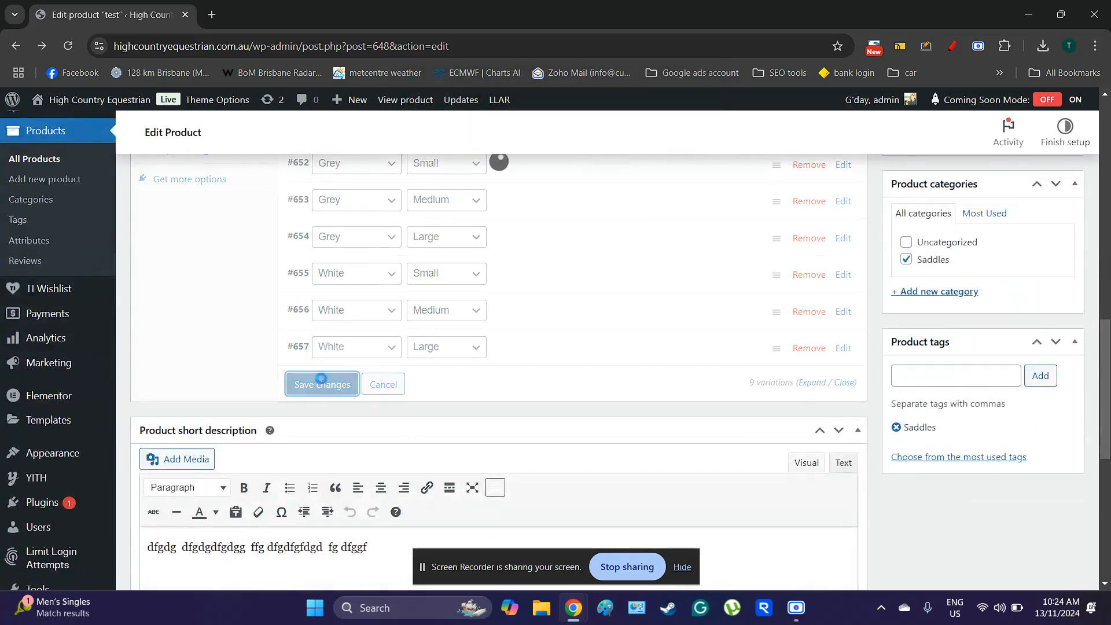
Open the product's permalink in a new browser tab and go to its Colours and Sizes options
scroll(680, 379, up, 15)
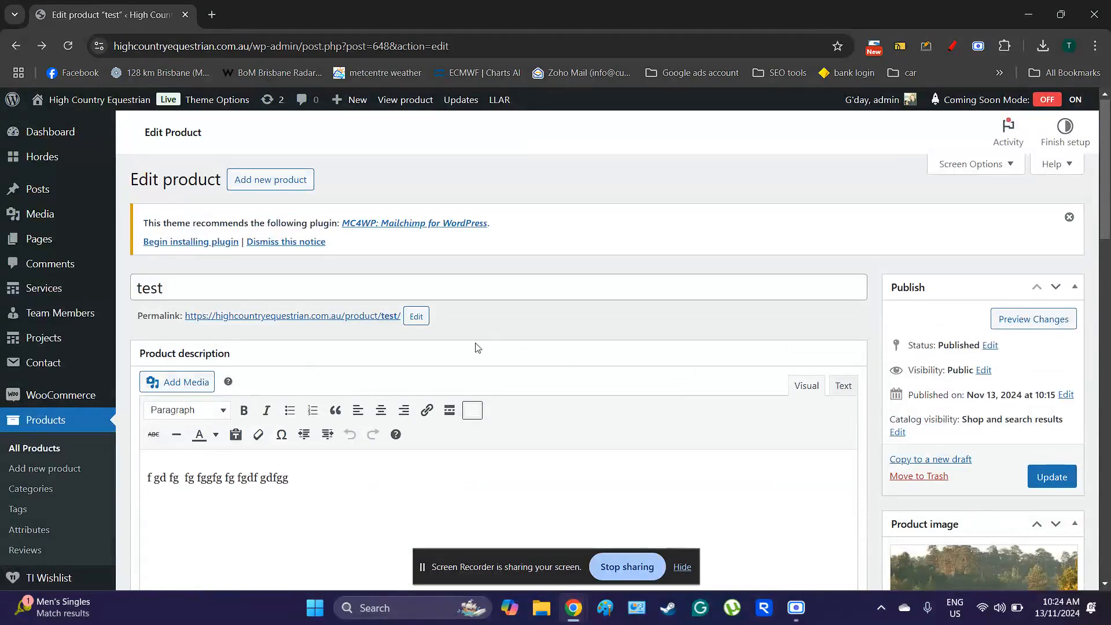
right_click(362, 318)
click(429, 337)
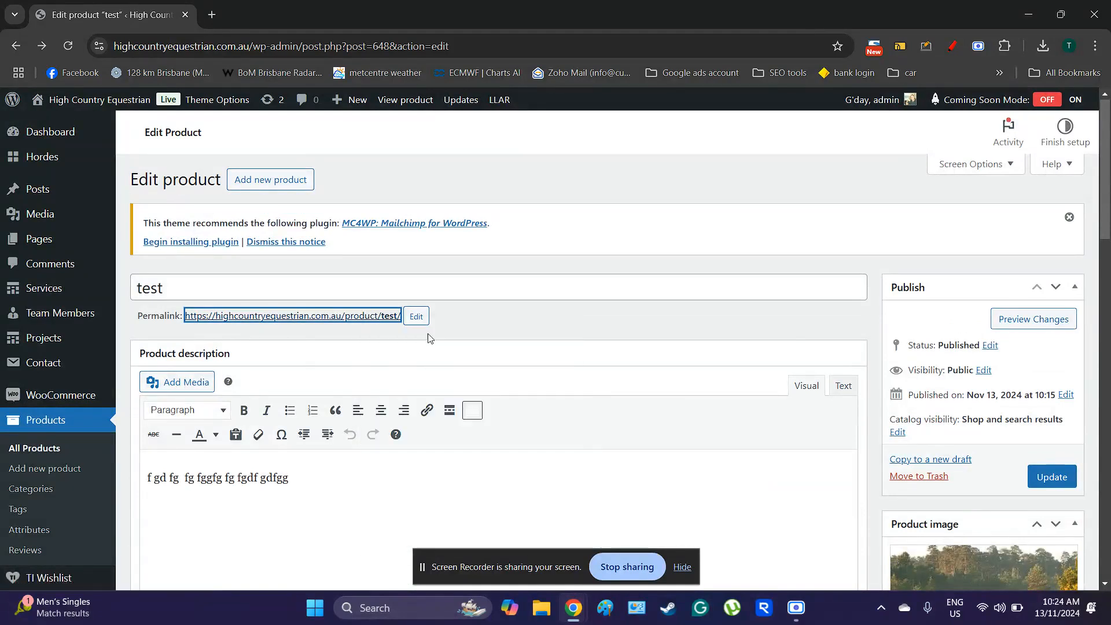
click(276, 25)
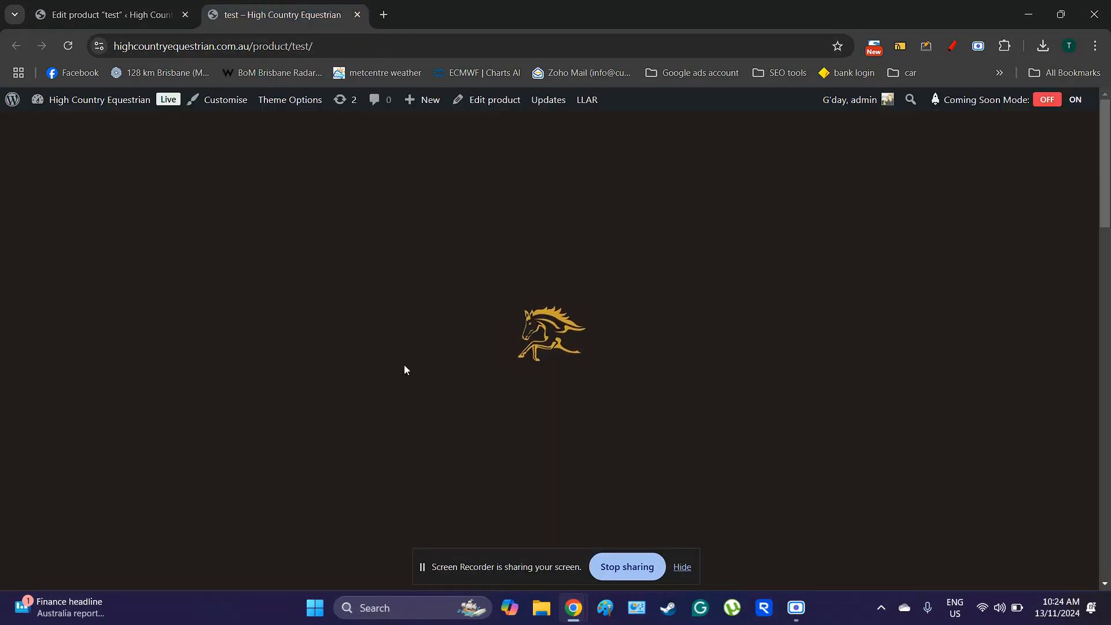
scroll(440, 391, down, 5)
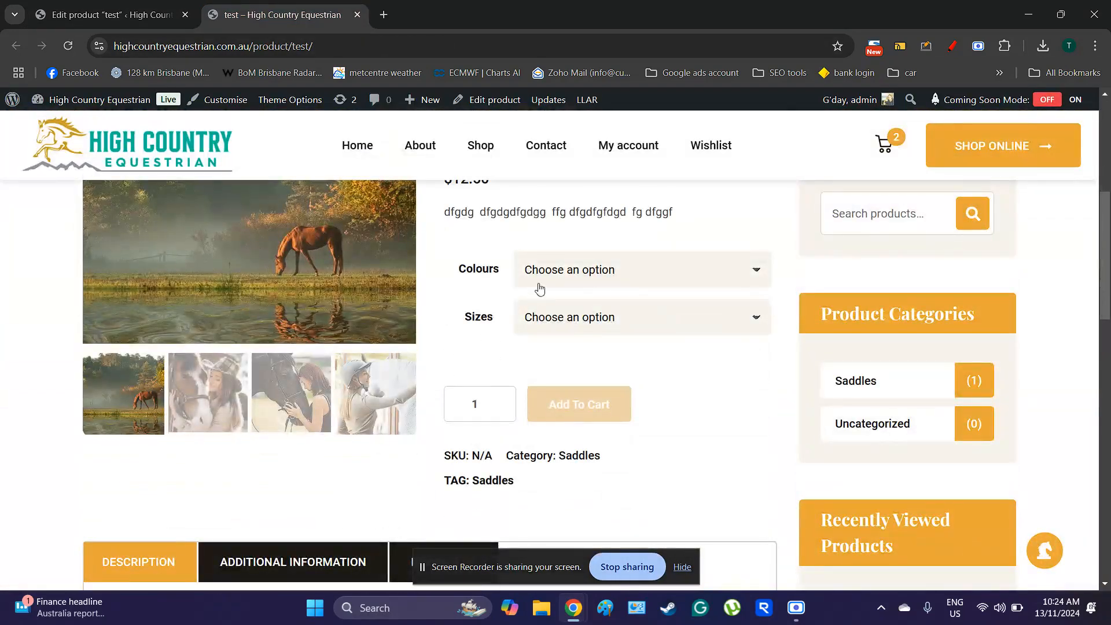
Test the storefront options by choosing Blue and Medium, then return Sizes to "Choose an option"
click(575, 282)
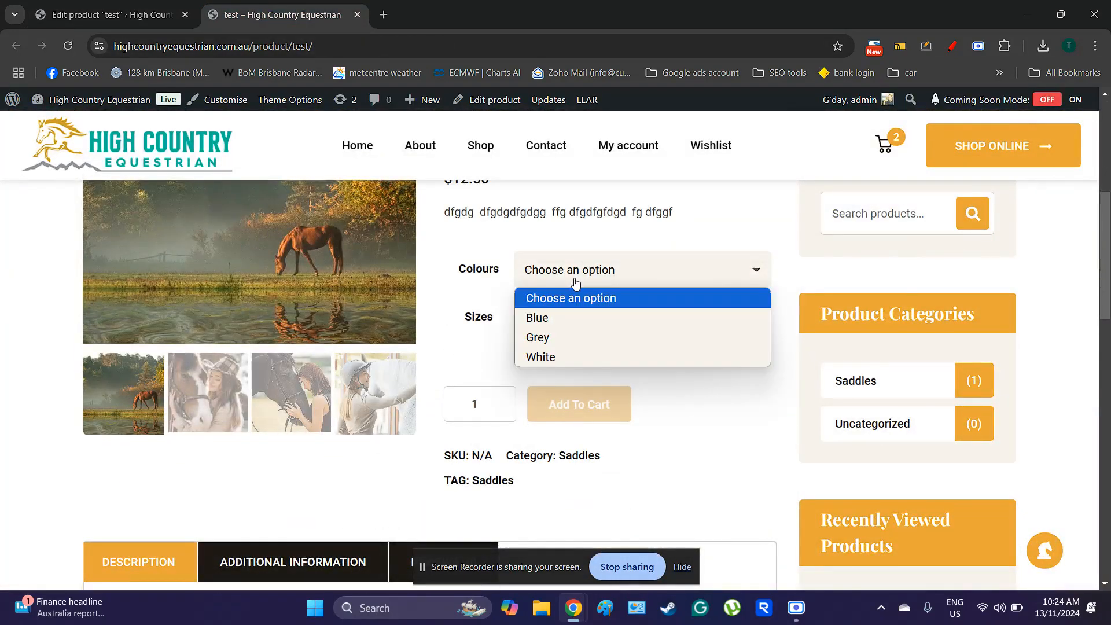
click(568, 317)
click(578, 318)
click(571, 384)
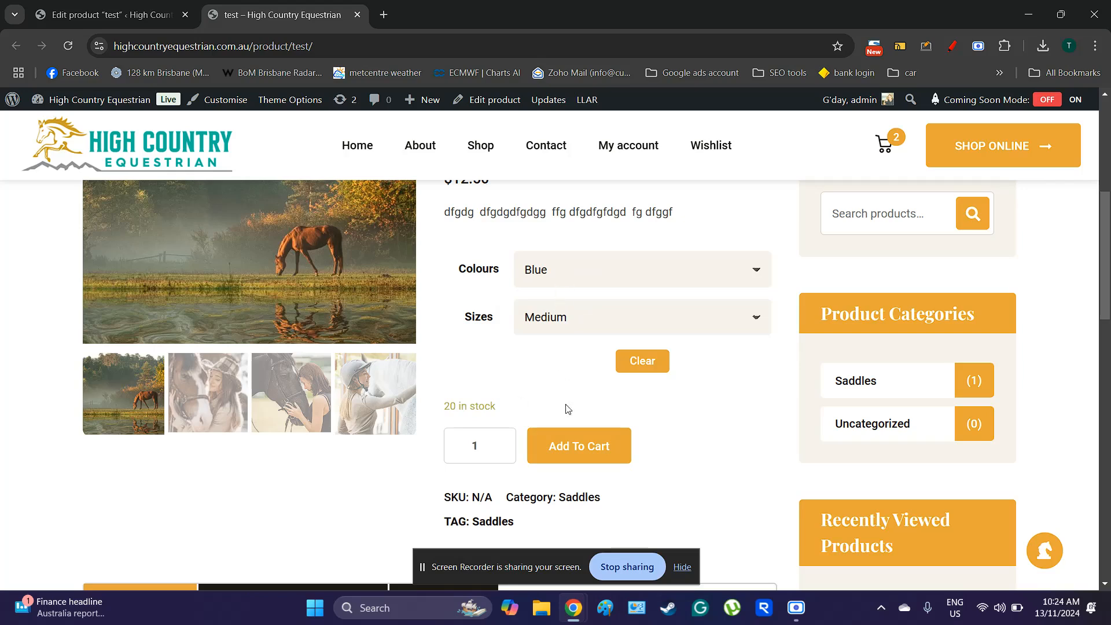
click(578, 325)
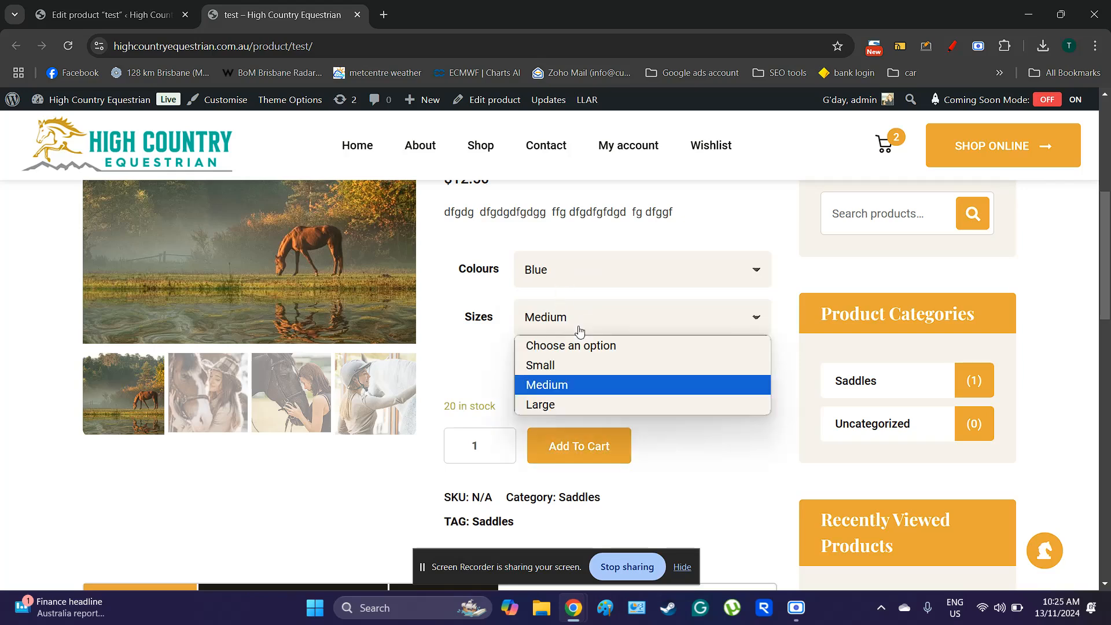
click(577, 344)
click(581, 402)
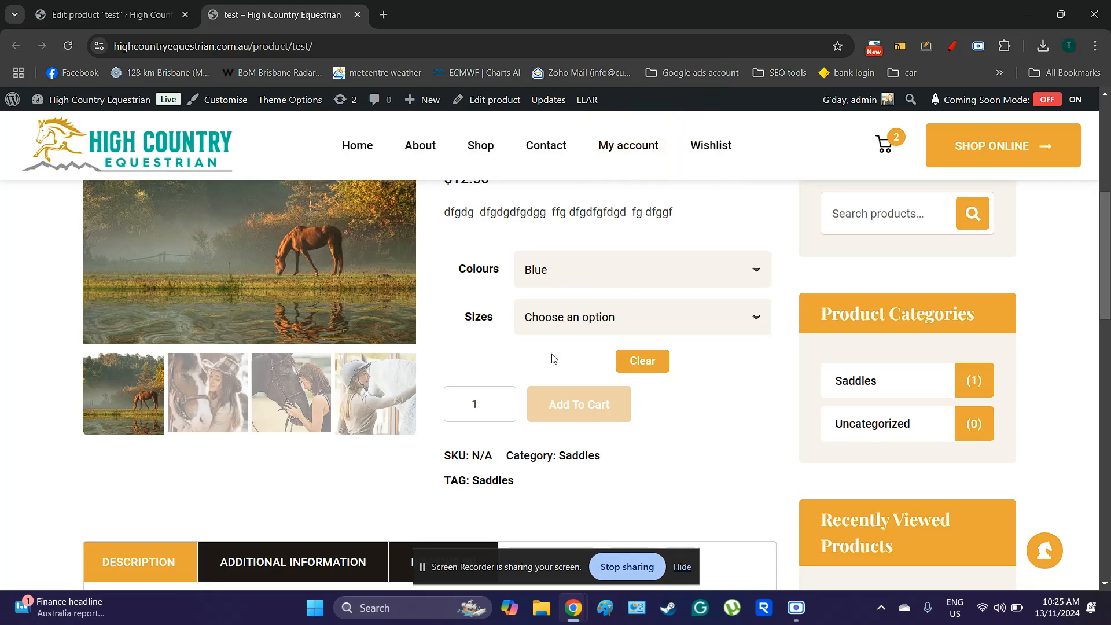
Clear the selected variation options on the storefront and close the product page's tab
scroll(538, 391, up, 1)
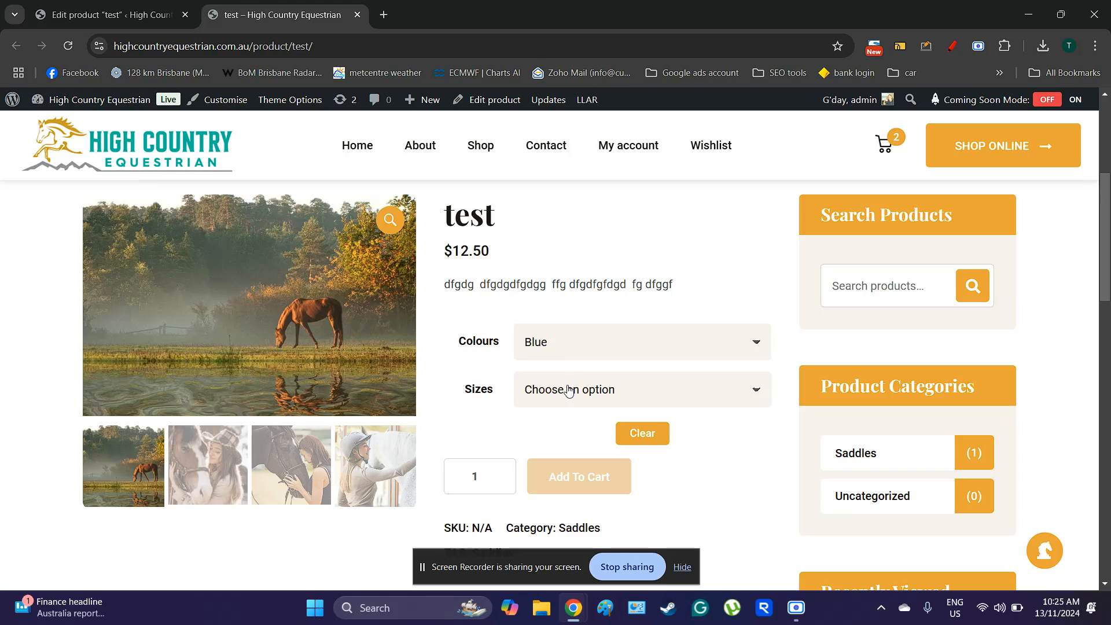
scroll(566, 395, down, 1)
click(639, 362)
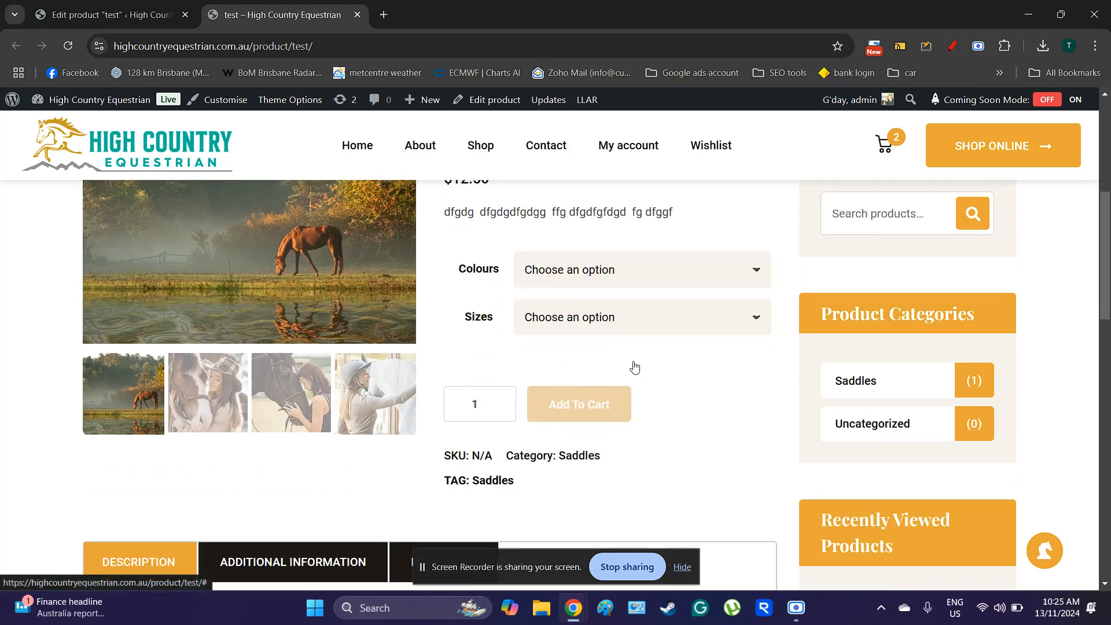
click(357, 15)
Review the product's edit page, including its description, product data settings and list of variations
scroll(358, 420, down, 6)
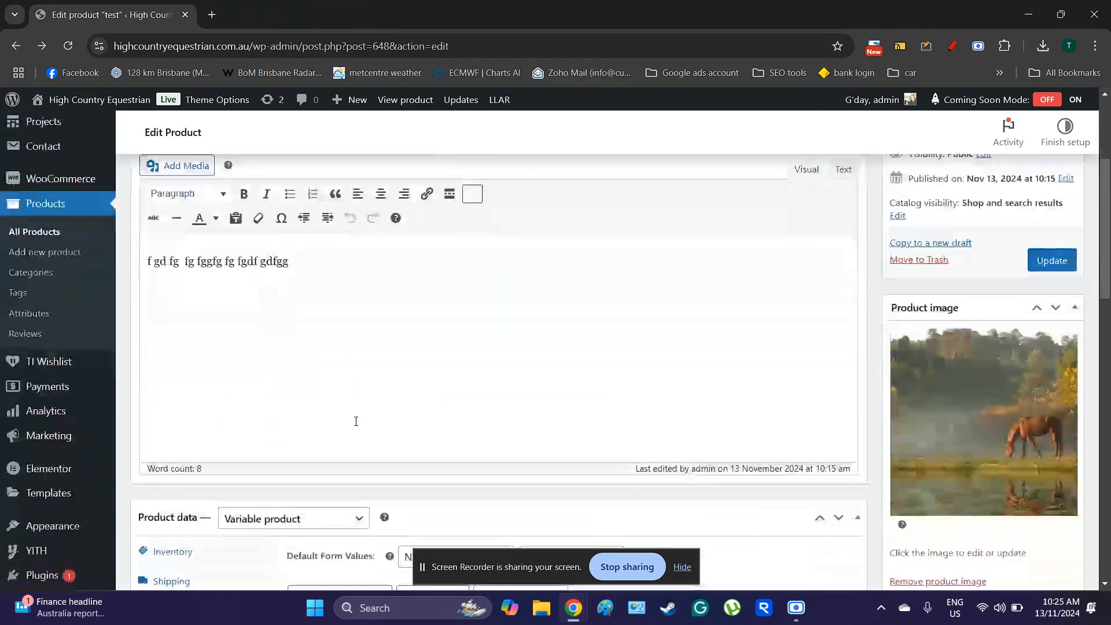
scroll(359, 421, down, 2)
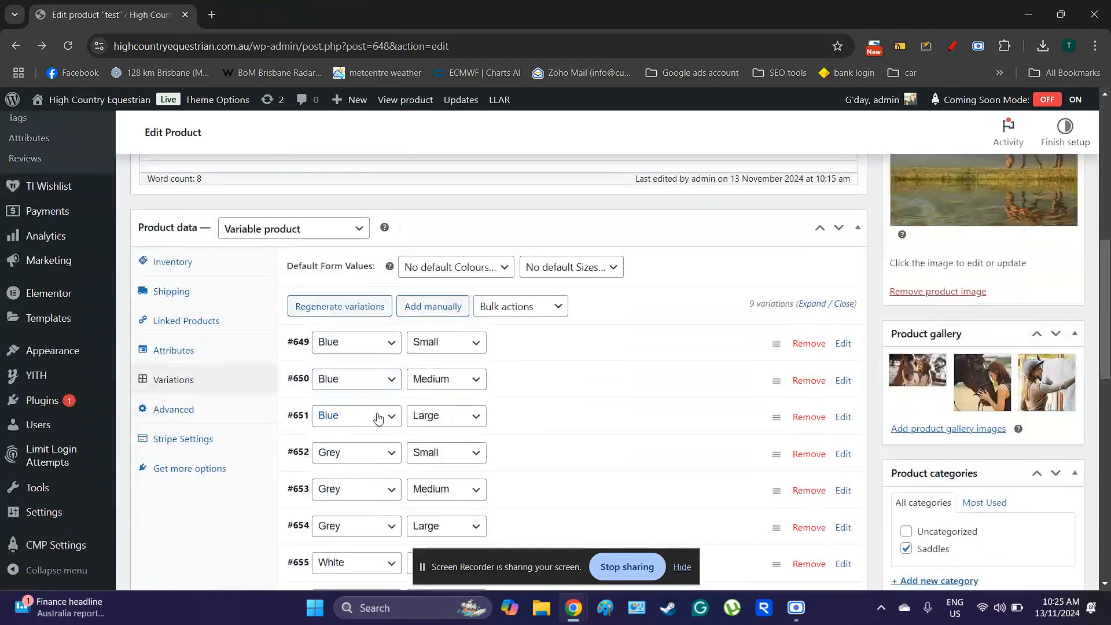
scroll(698, 384, up, 2)
click(858, 372)
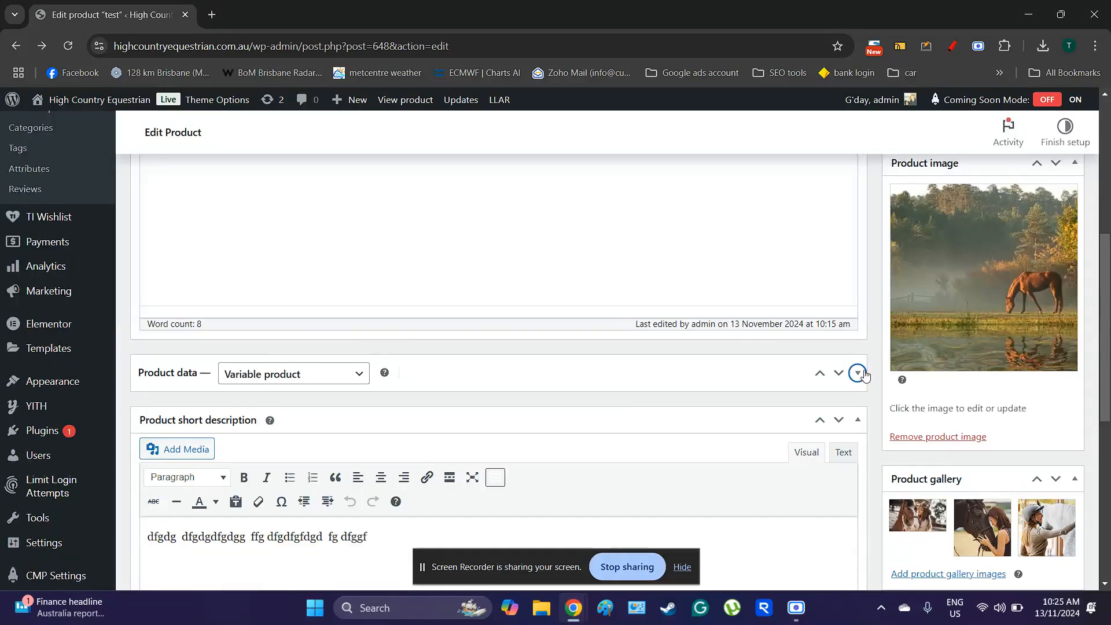
click(858, 373)
scroll(742, 413, down, 5)
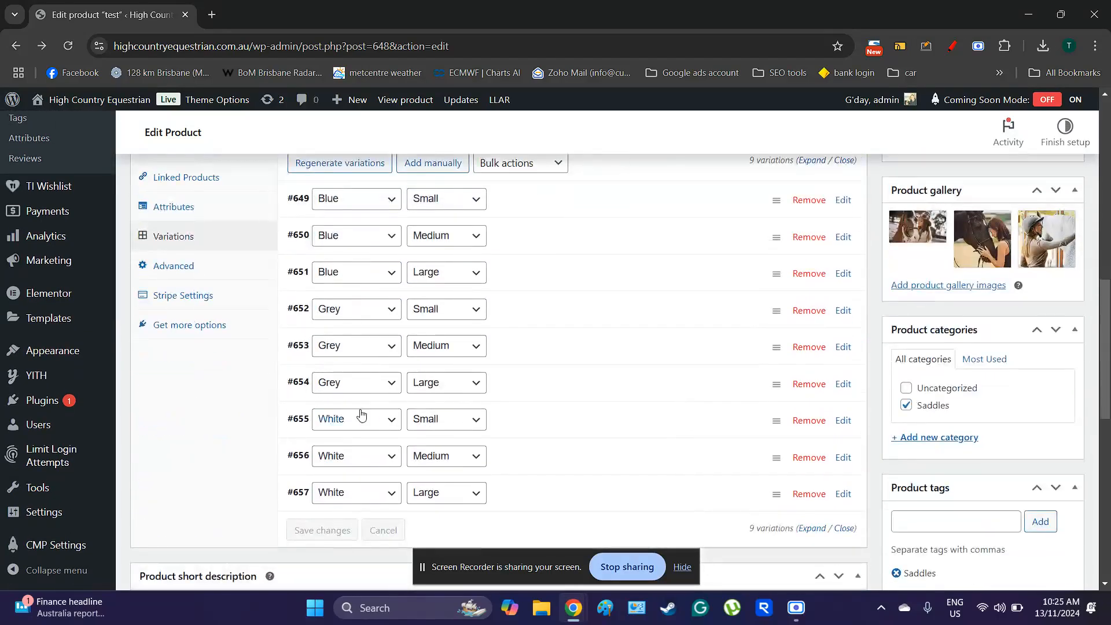
scroll(359, 408, up, 4)
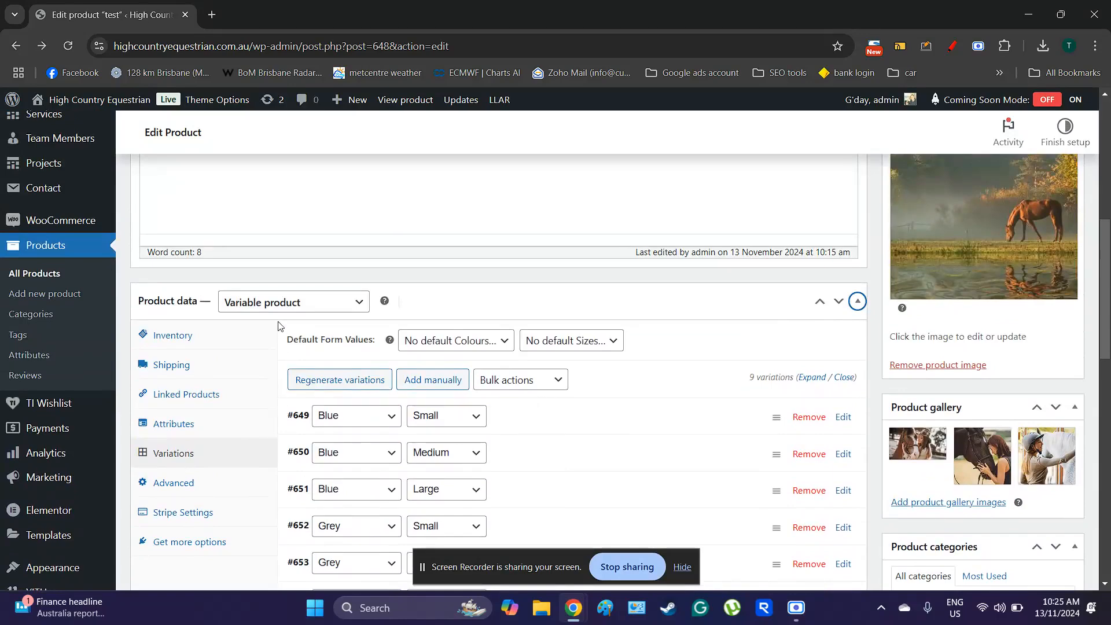
scroll(223, 440, down, 4)
scroll(228, 424, up, 12)
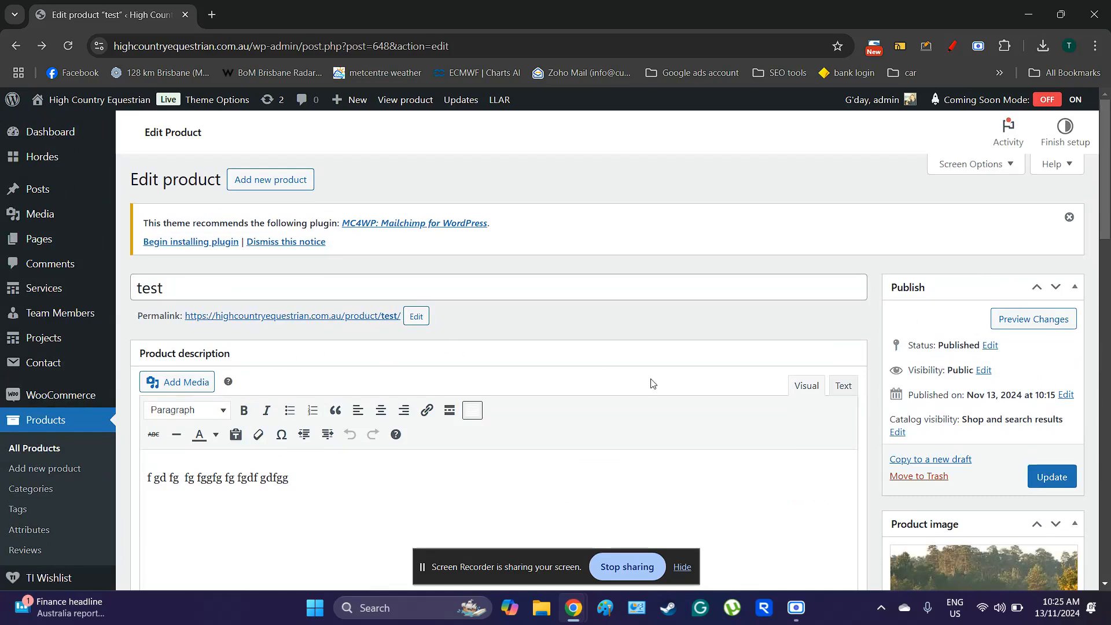
scroll(651, 383, down, 2)
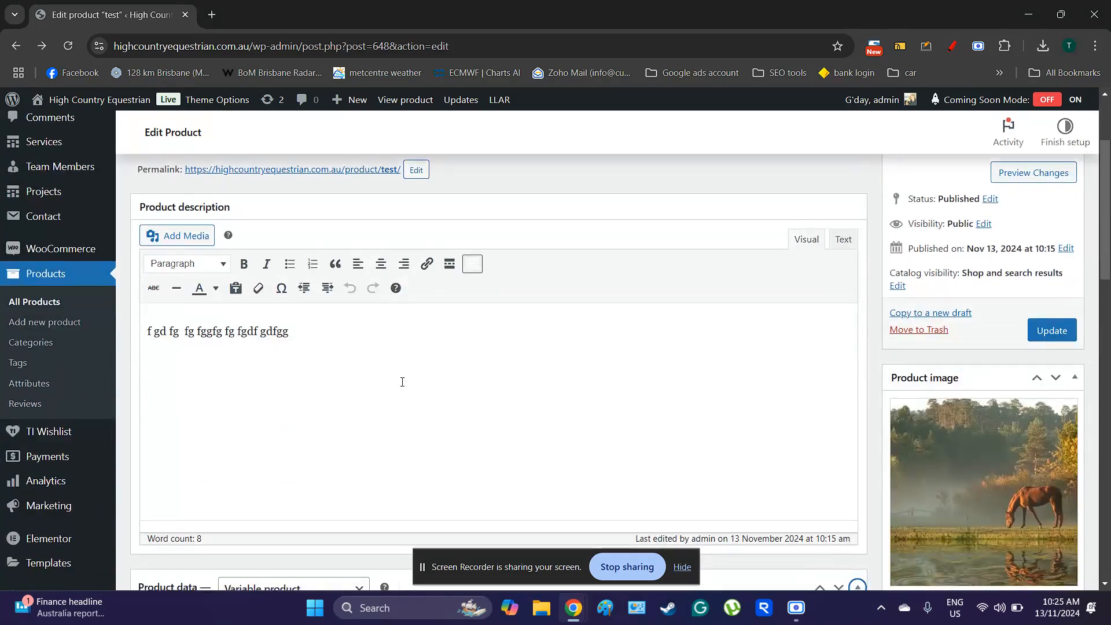
scroll(401, 381, down, 3)
scroll(383, 393, up, 3)
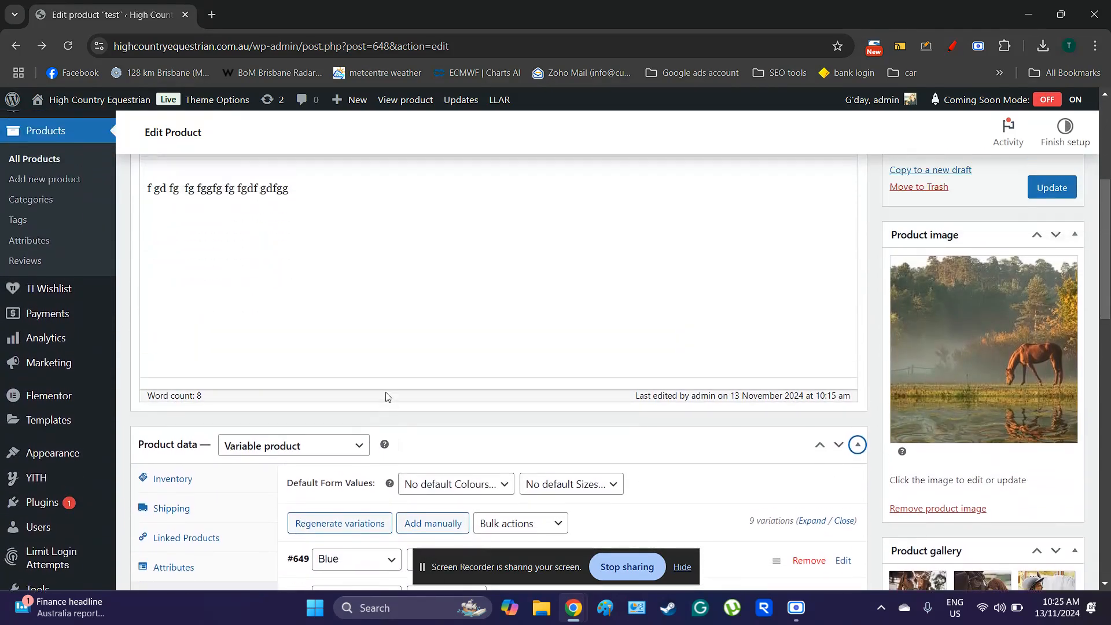
scroll(386, 396, down, 4)
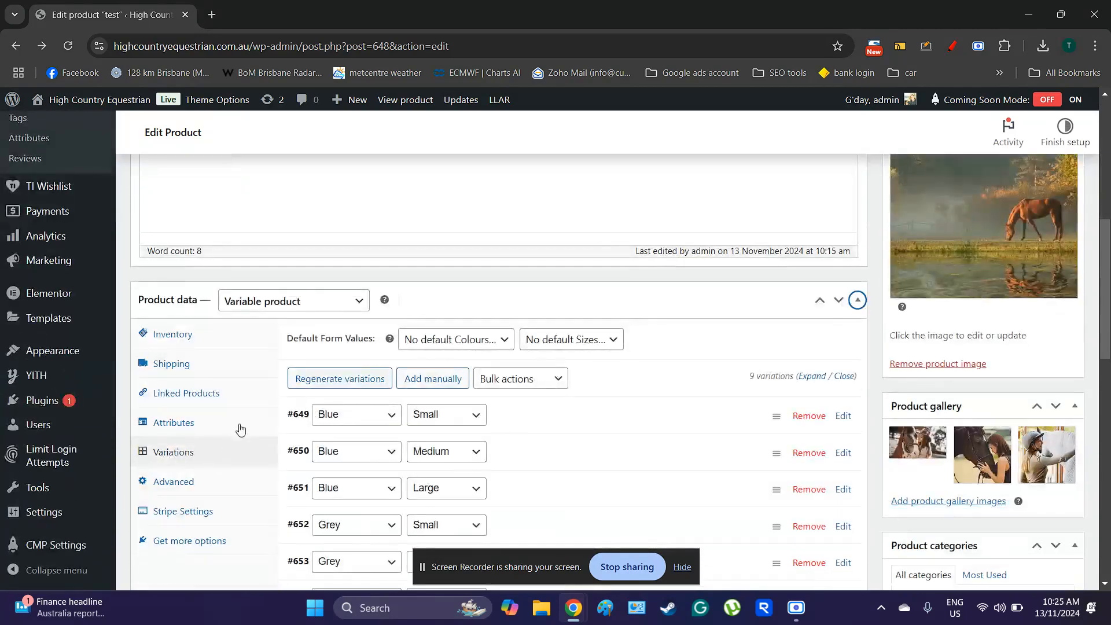
Search the existing attributes for "colour" in the product's attribute settings and close the search
click(189, 431)
click(357, 410)
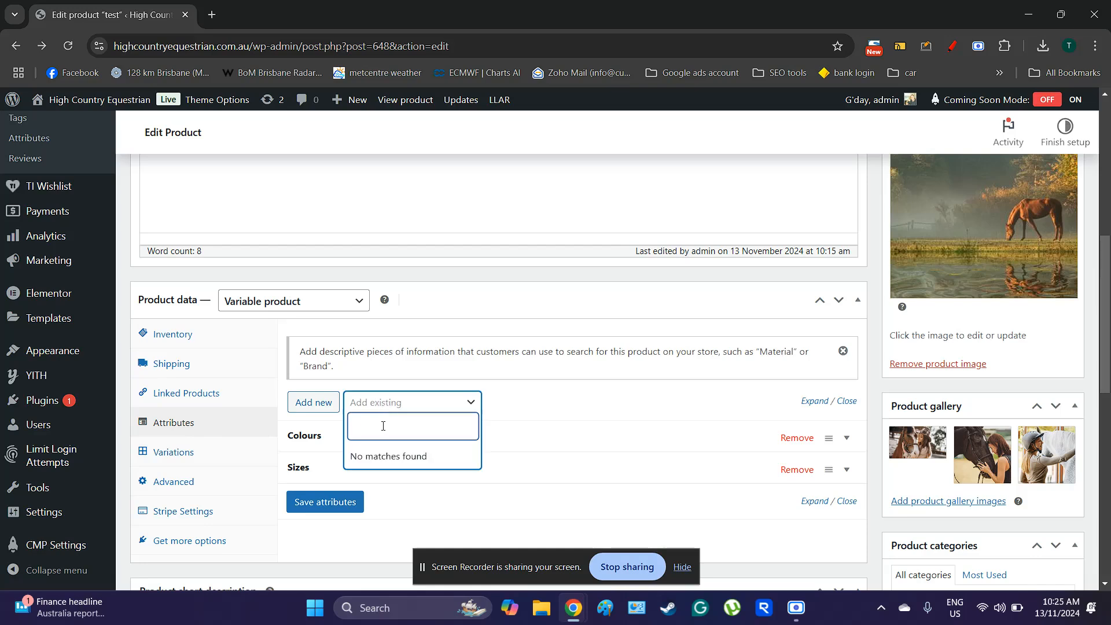
text(colour)
click(473, 409)
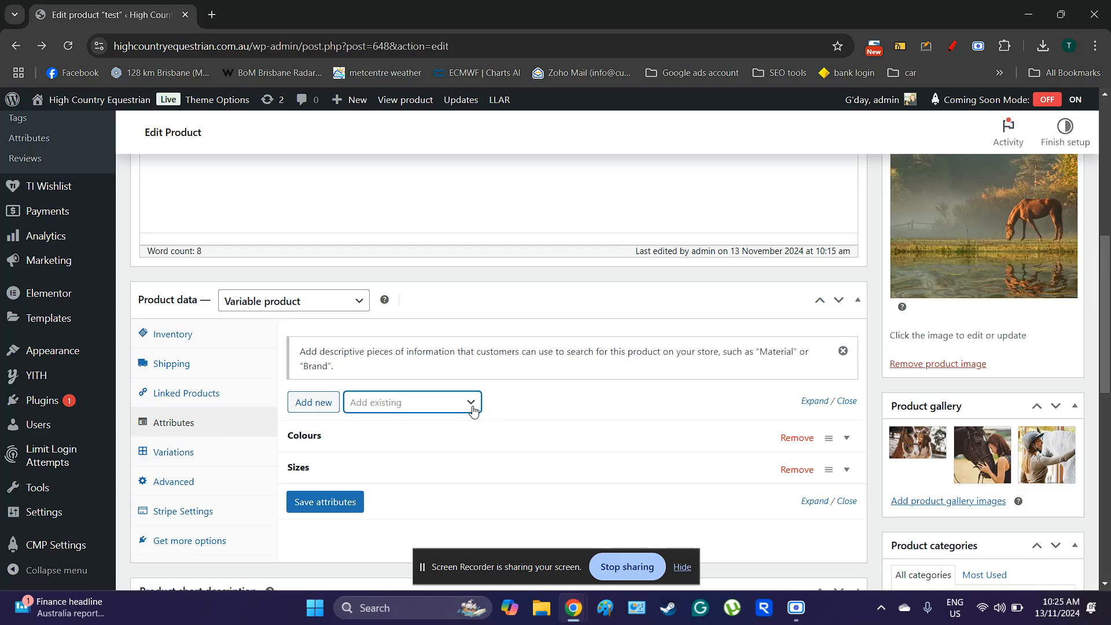
Expand the Colours attribute to inspect its values and variation options, and collapse it again
scroll(67, 486, down, 2)
mouse_move(72, 483)
scroll(72, 483, up, 3)
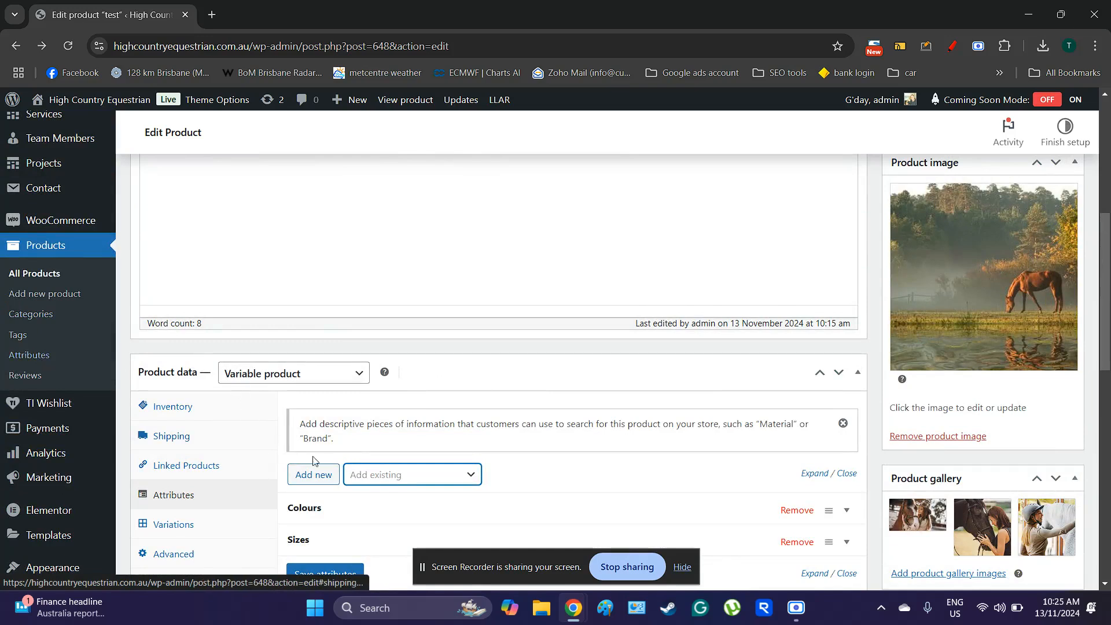
scroll(376, 474, down, 1)
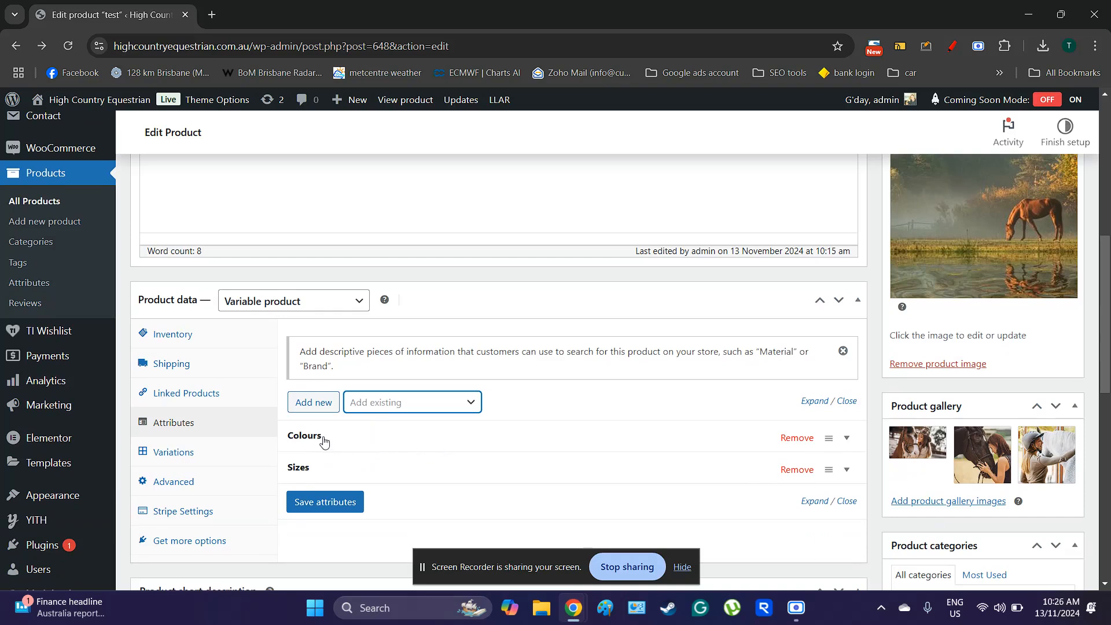
click(304, 439)
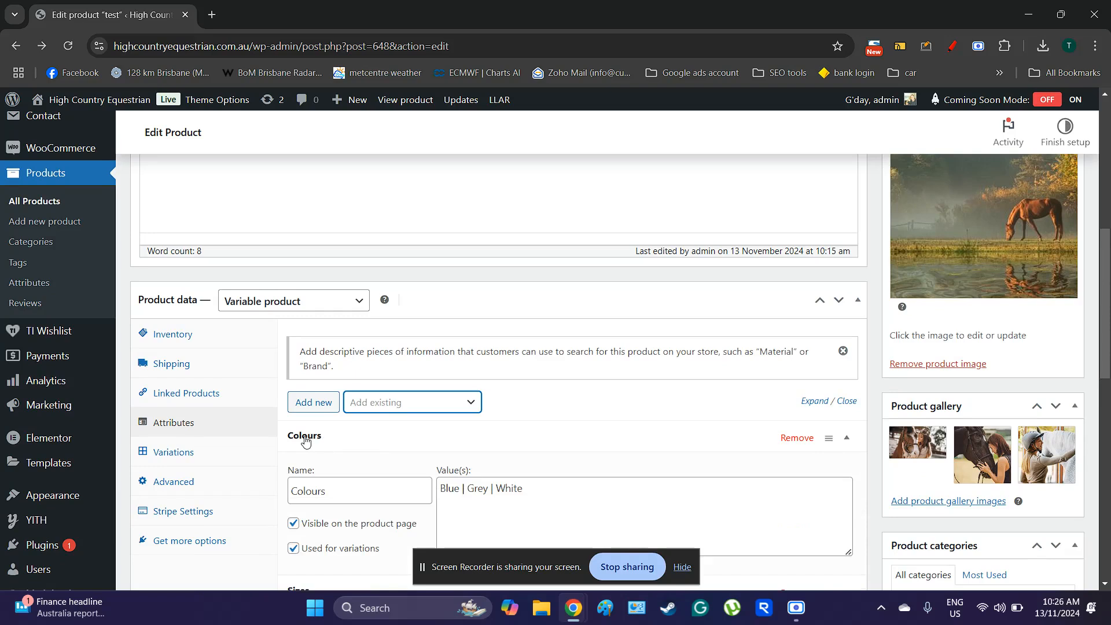
click(305, 440)
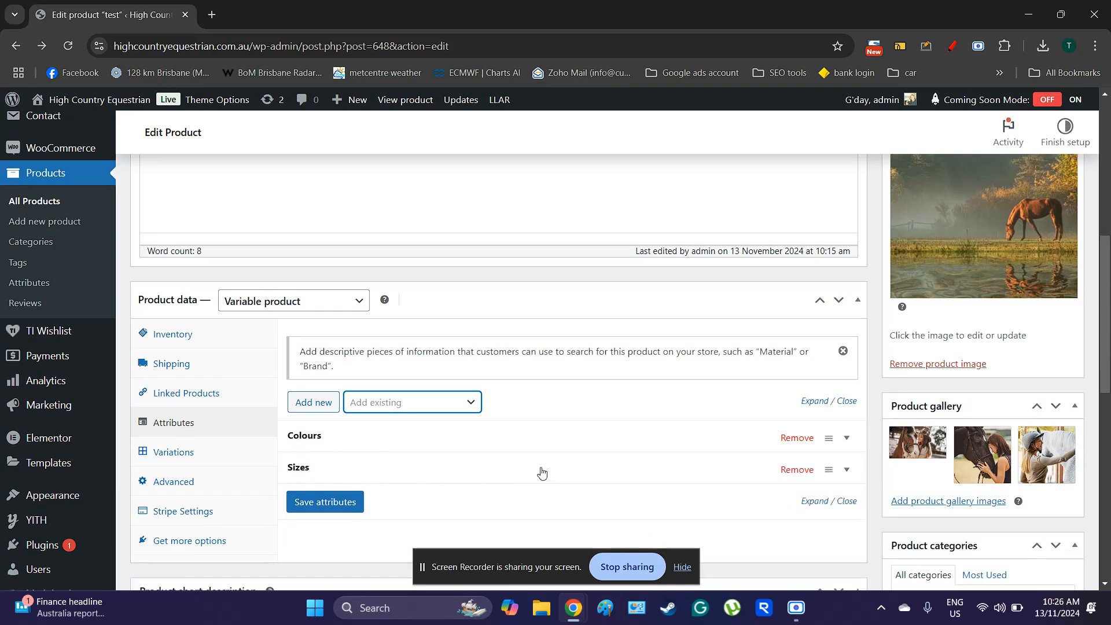
Update the published "test" product
scroll(734, 451, up, 4)
scroll(772, 418, up, 3)
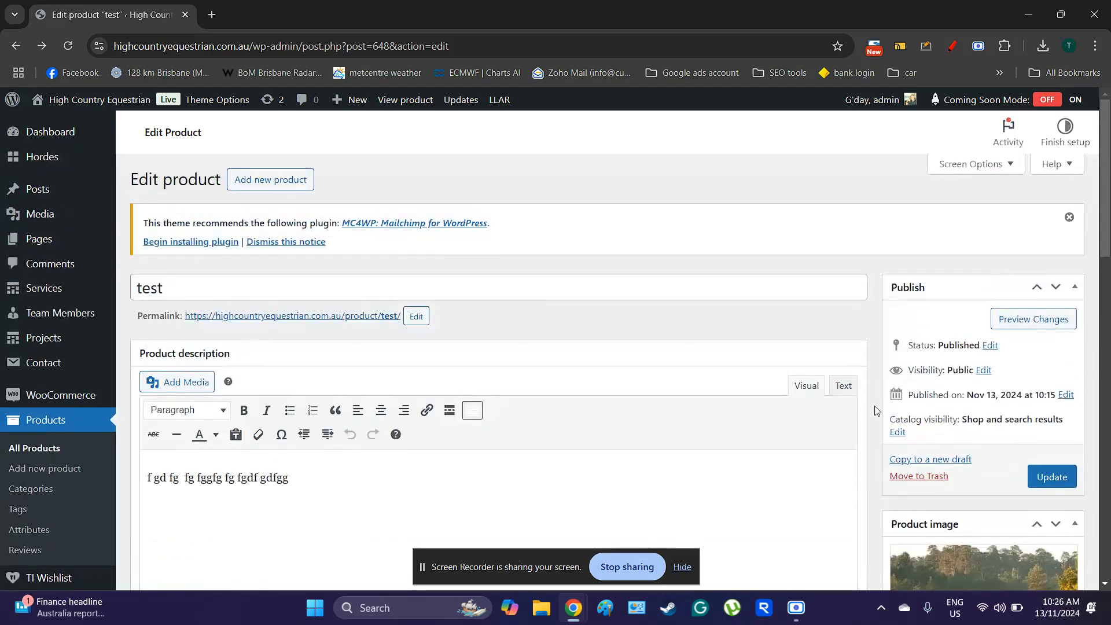
drag(1001, 466, 892, 463)
click(872, 467)
click(1040, 476)
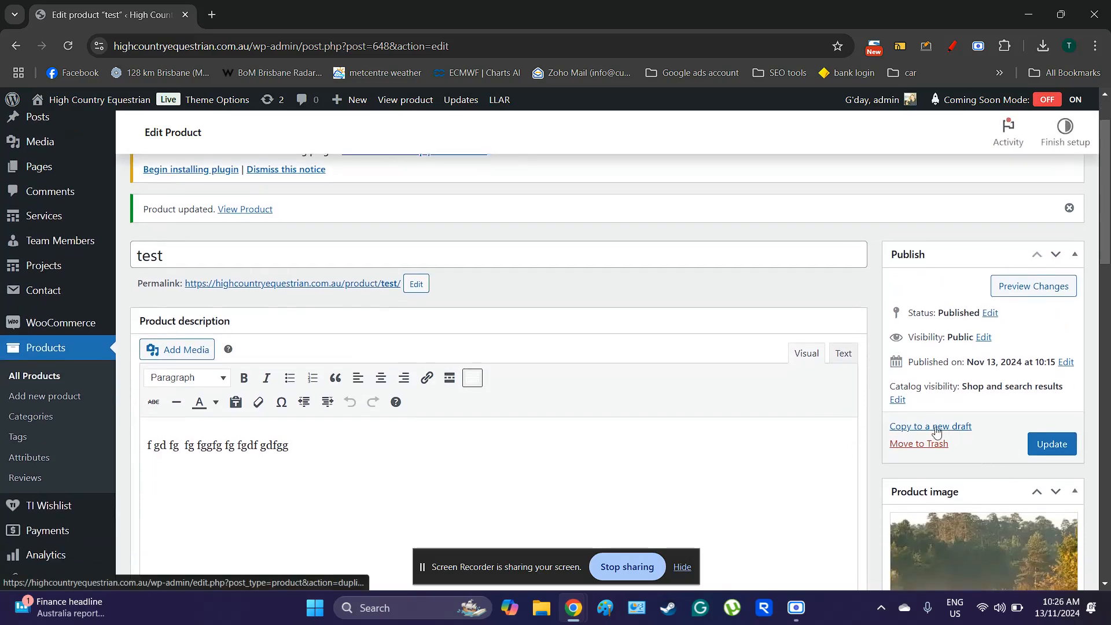
Copy the product to a new draft and save that draft under the title "test 2"
click(936, 430)
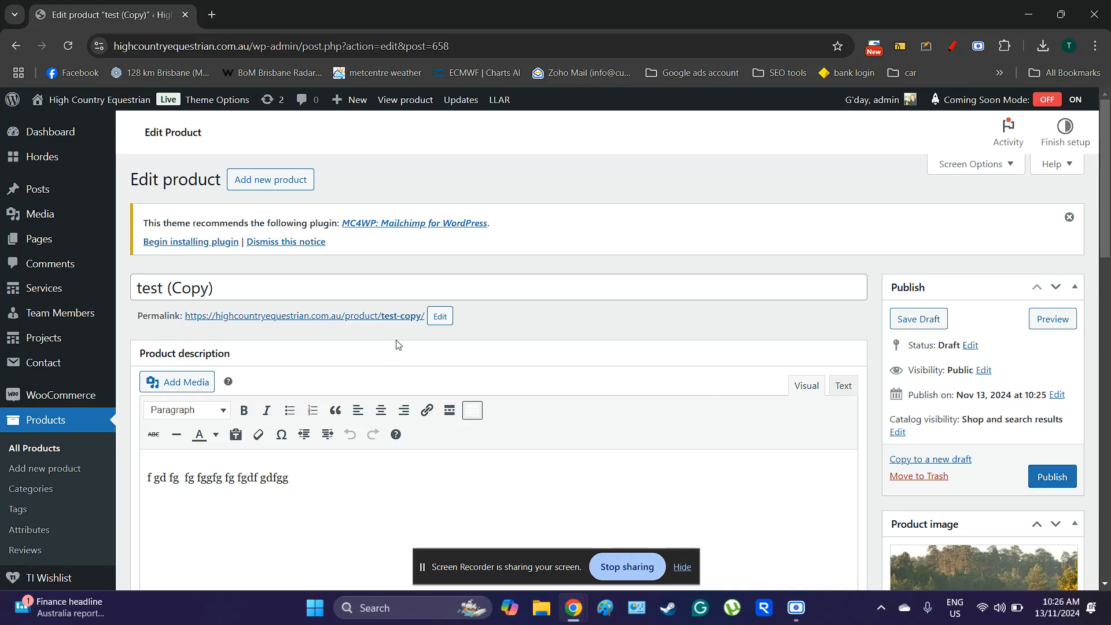
drag(231, 292, 128, 294)
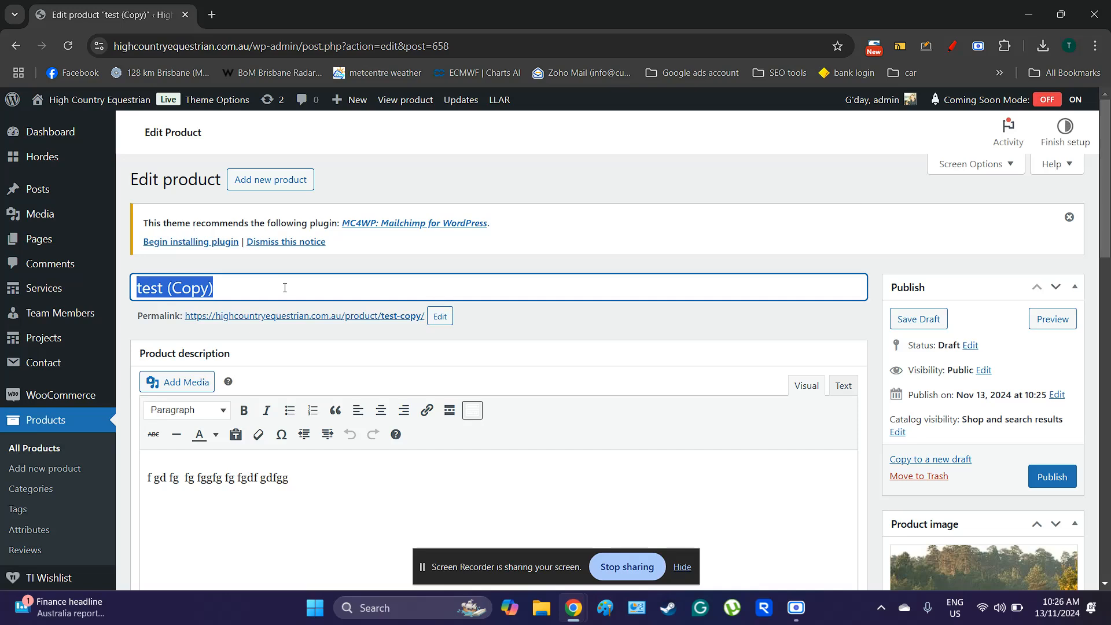
text(test 2)
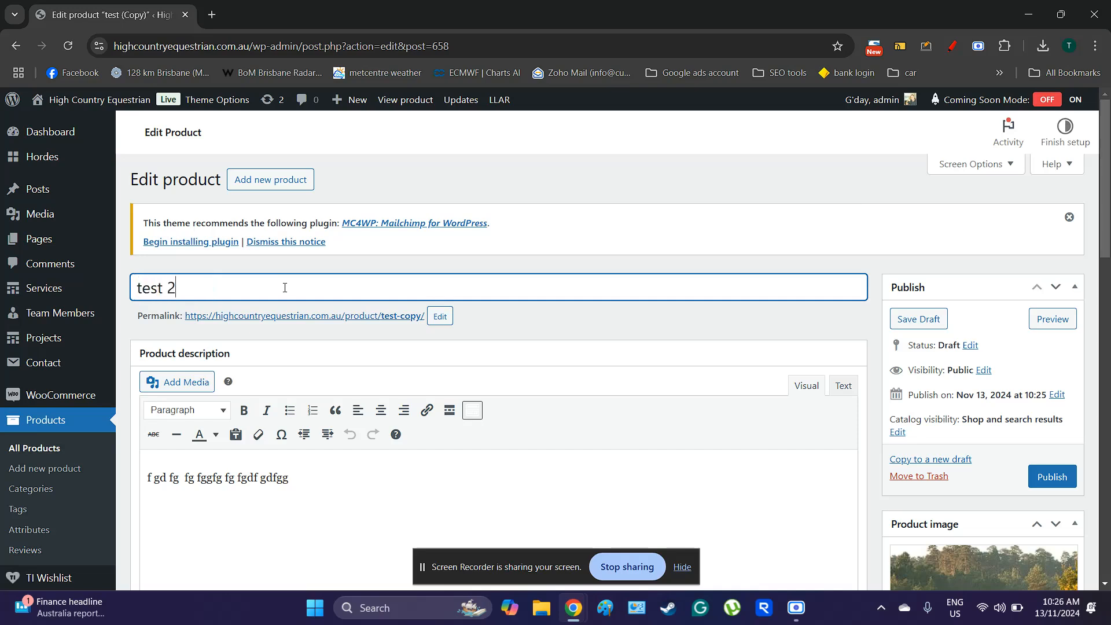
click(917, 326)
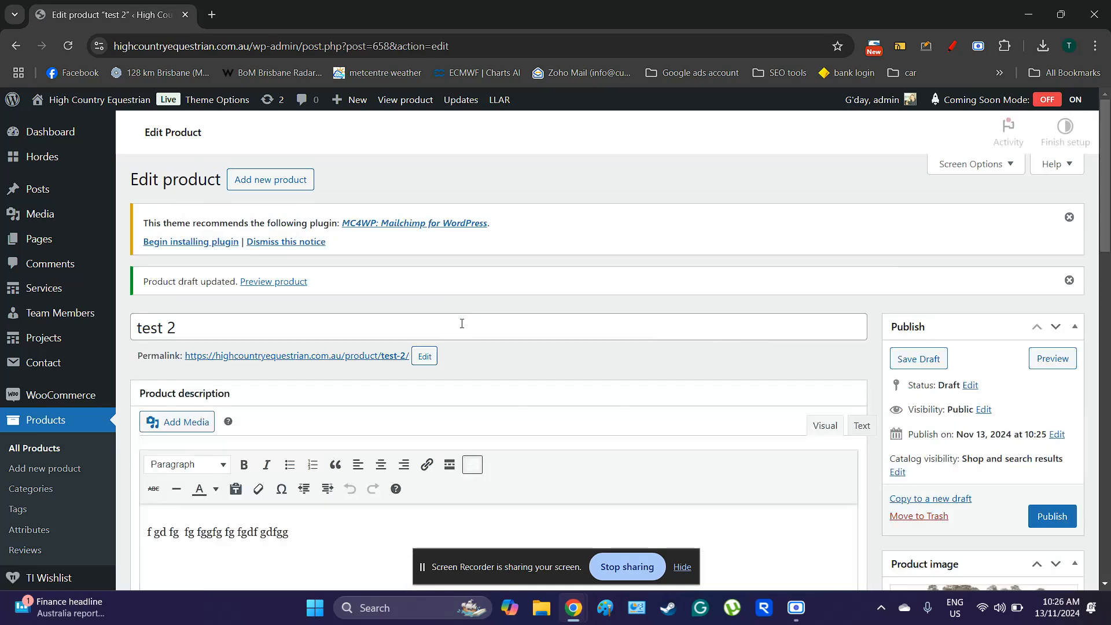
Review the duplicated product's description and its inventory settings
scroll(392, 384, down, 3)
drag(289, 373, 145, 377)
scroll(263, 376, down, 5)
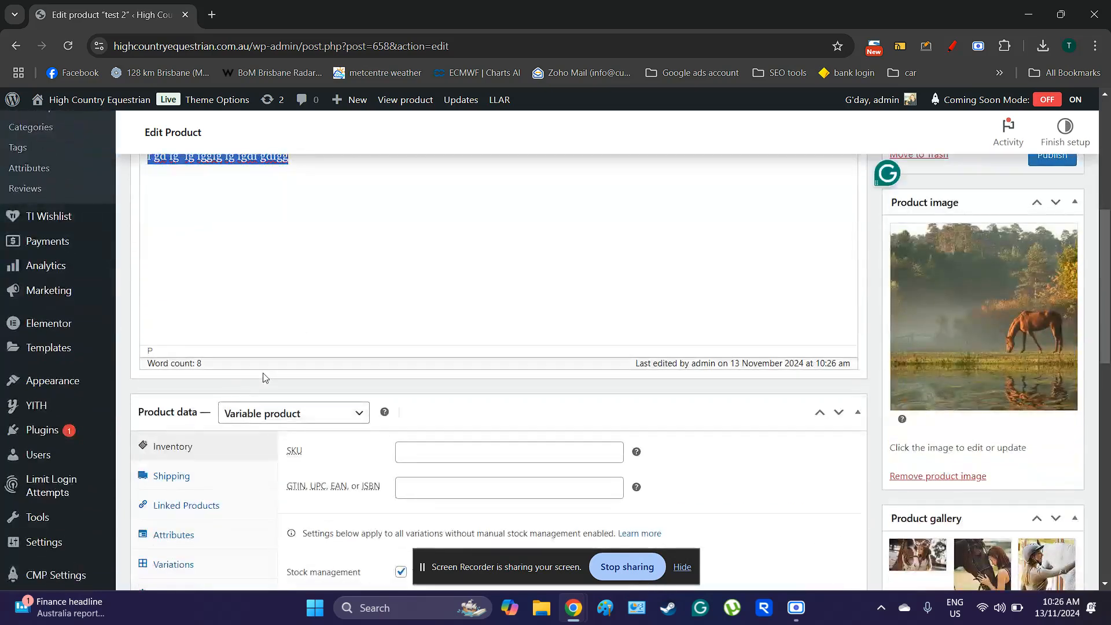
scroll(321, 417, down, 2)
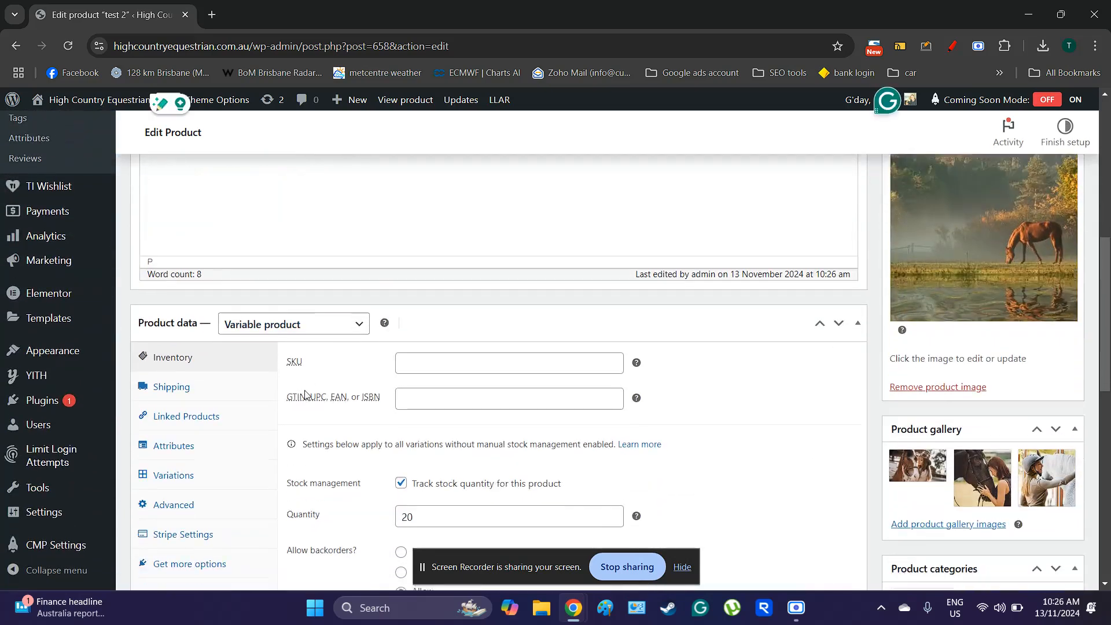
scroll(332, 464, down, 3)
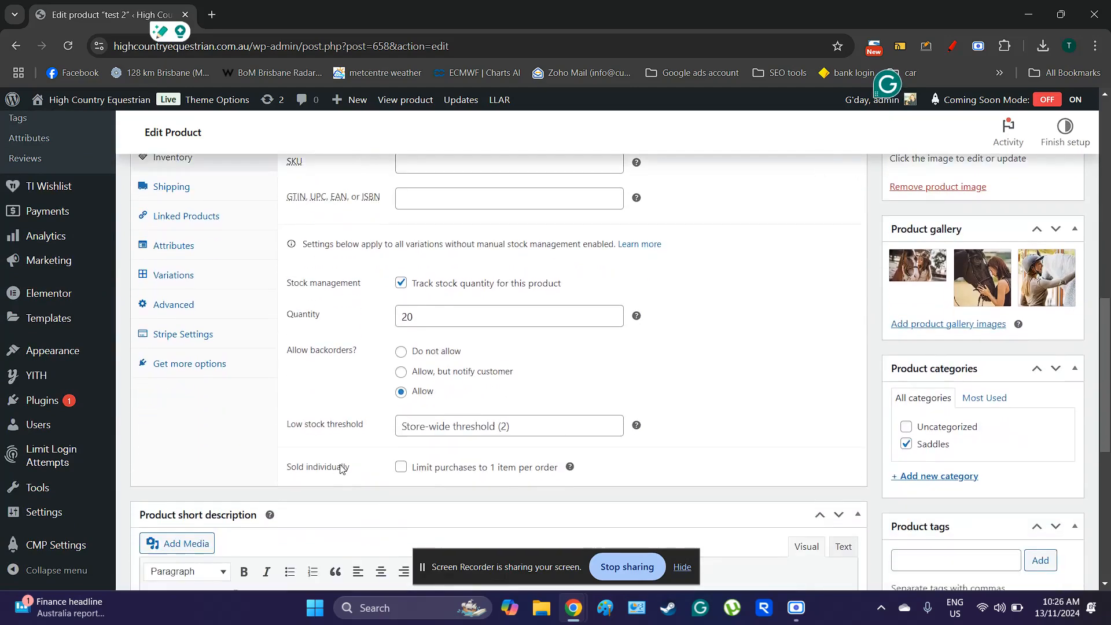
Inspect the values and variation options of the duplicated product's Colours and Sizes attributes
scroll(331, 461, up, 3)
click(173, 390)
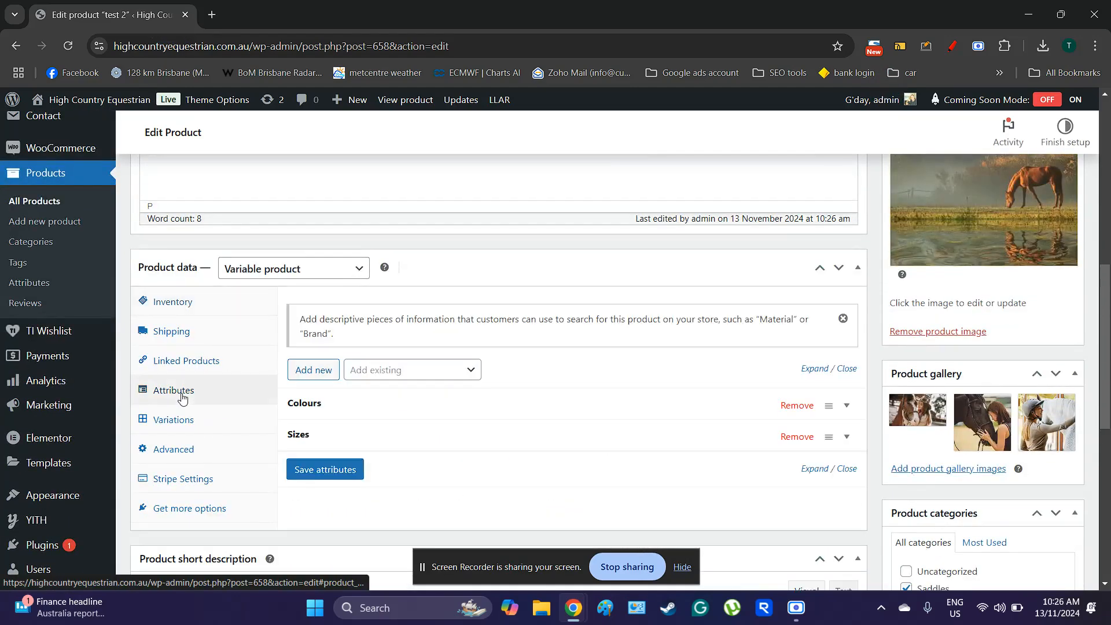
click(296, 404)
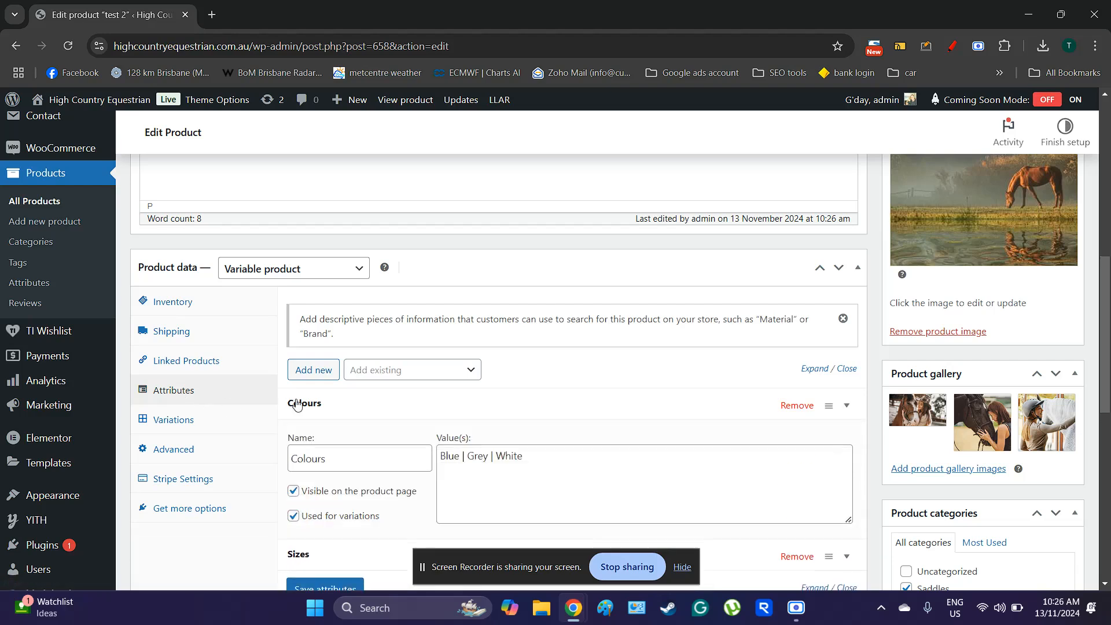
click(298, 404)
click(307, 435)
click(305, 434)
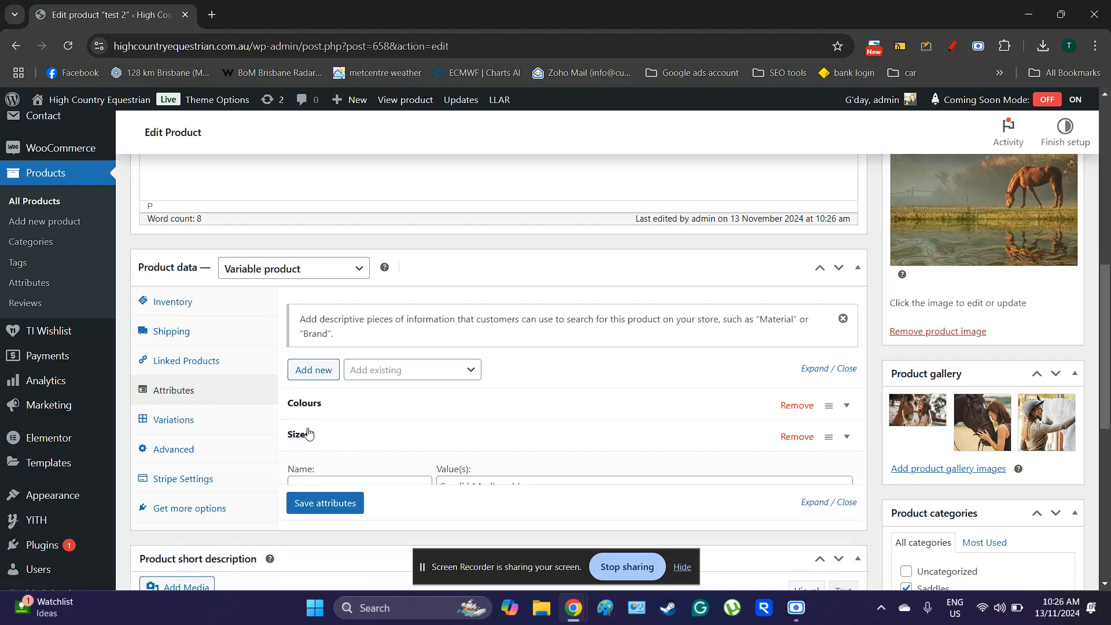
Add red as a further value of the Colours attribute, save the attributes, and check the stored values
click(304, 402)
click(529, 451)
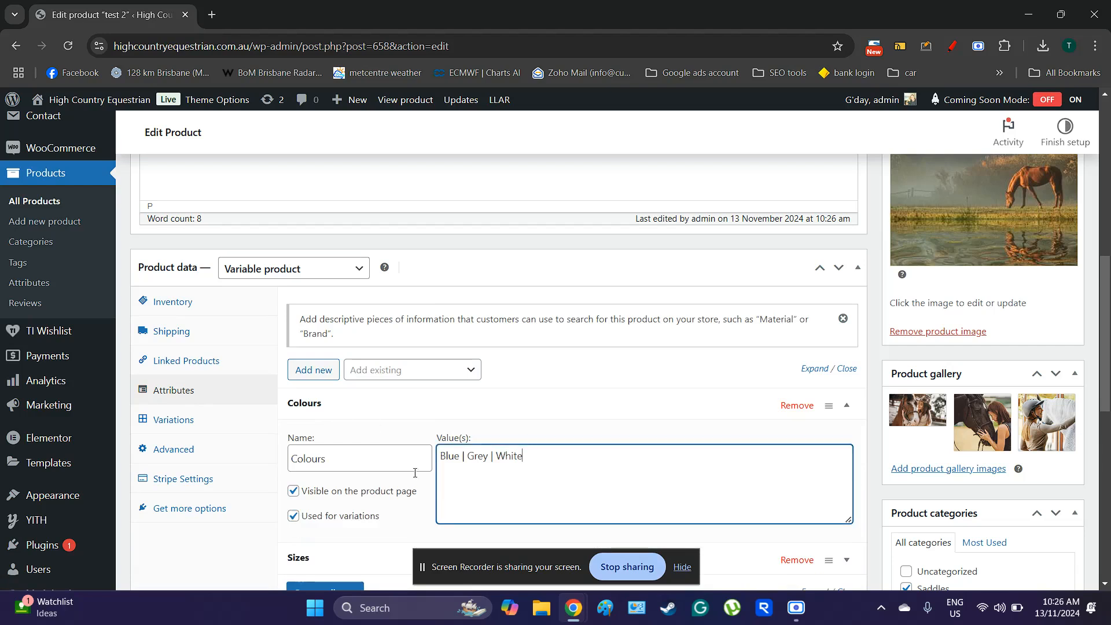
scroll(415, 473, down, 1)
click(195, 349)
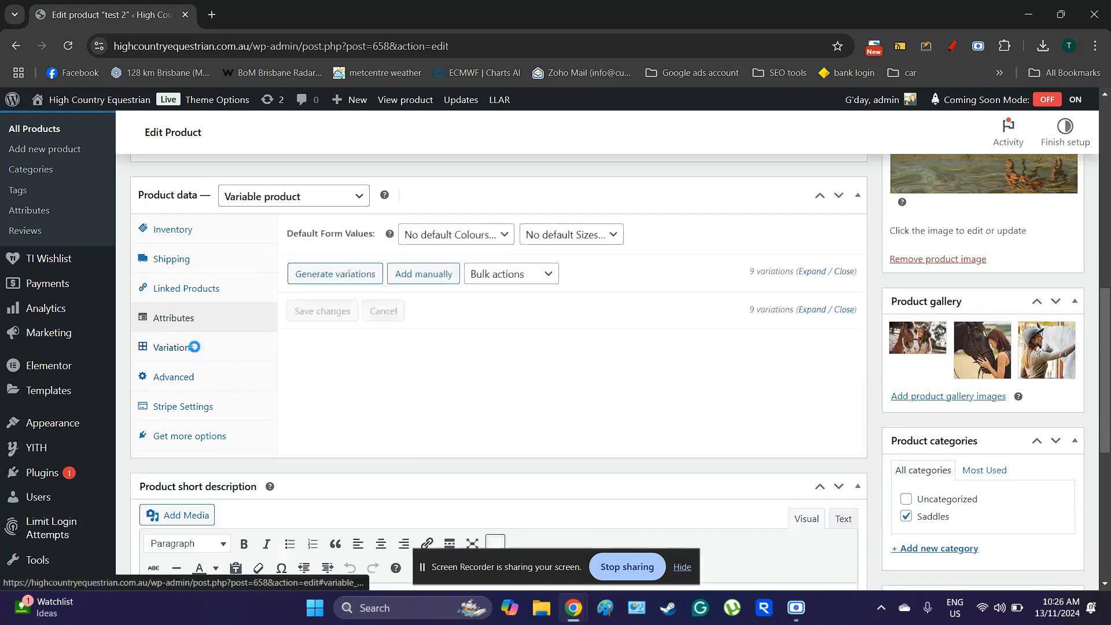
click(194, 317)
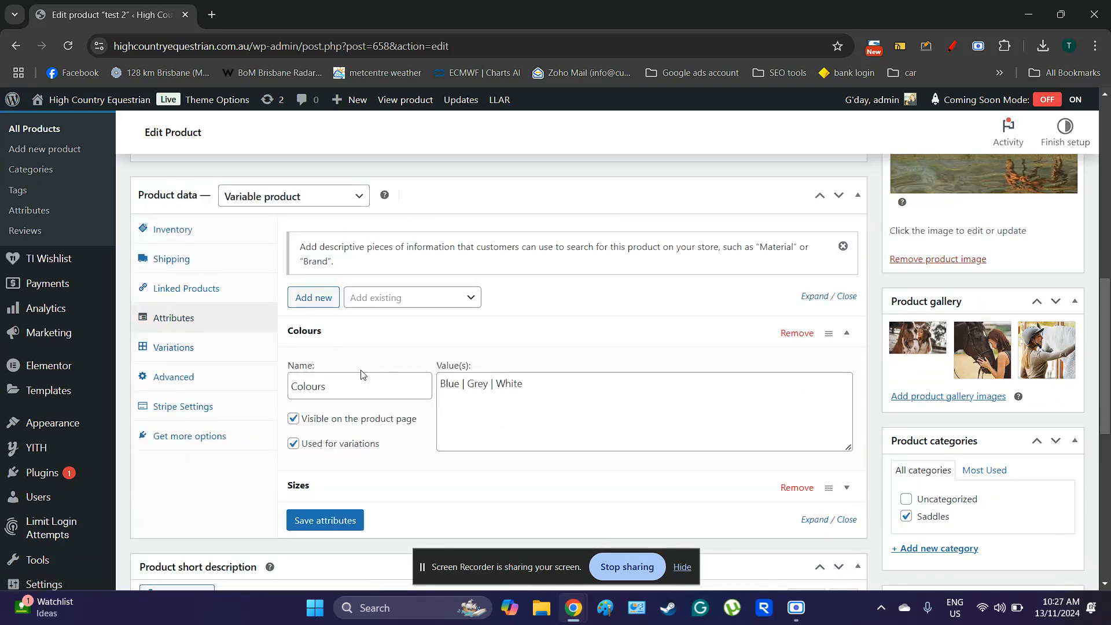
scroll(362, 376, up, 1)
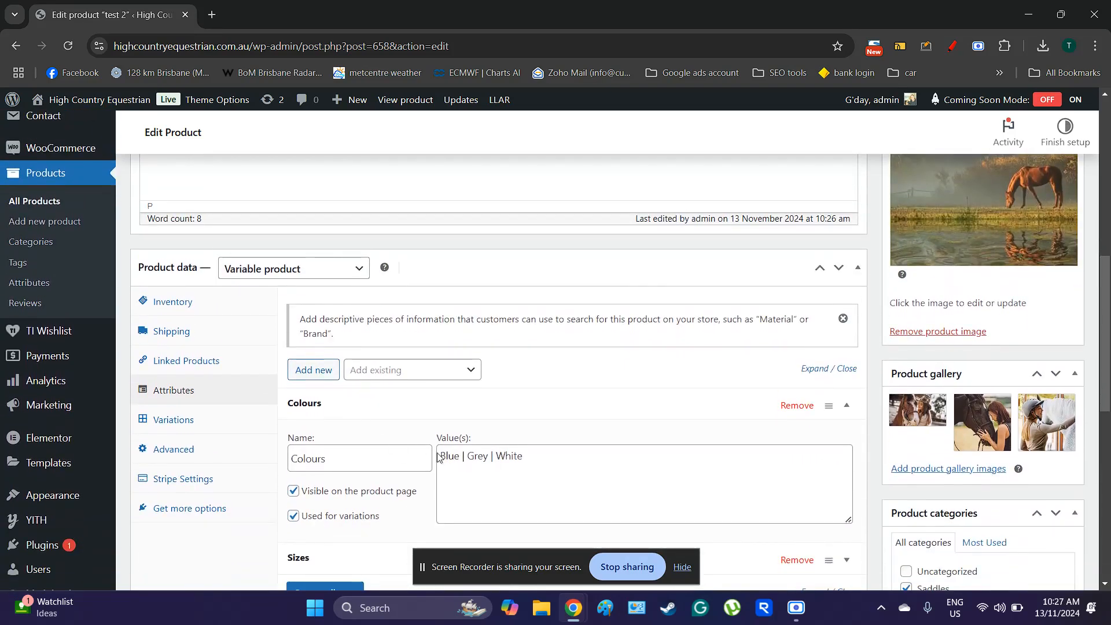
click(538, 461)
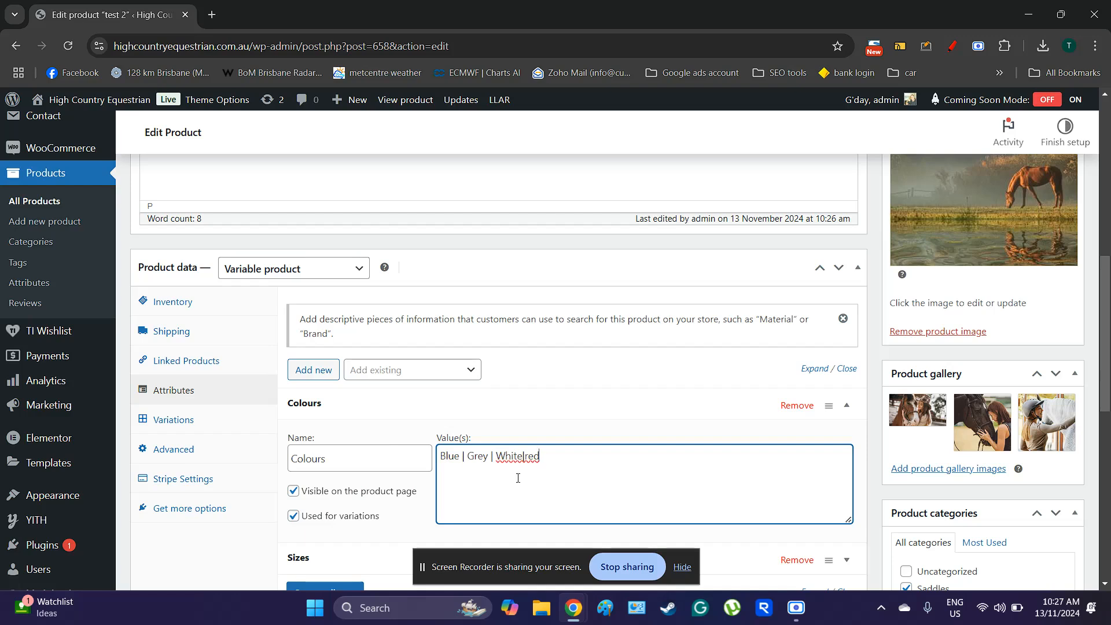
scroll(324, 489, down, 1)
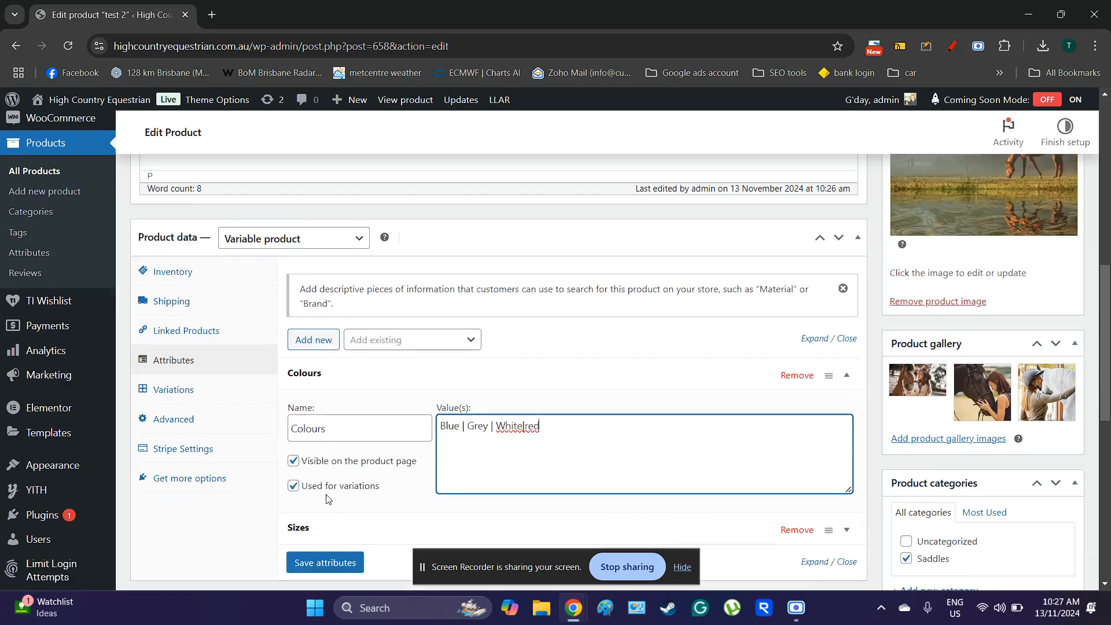
click(328, 518)
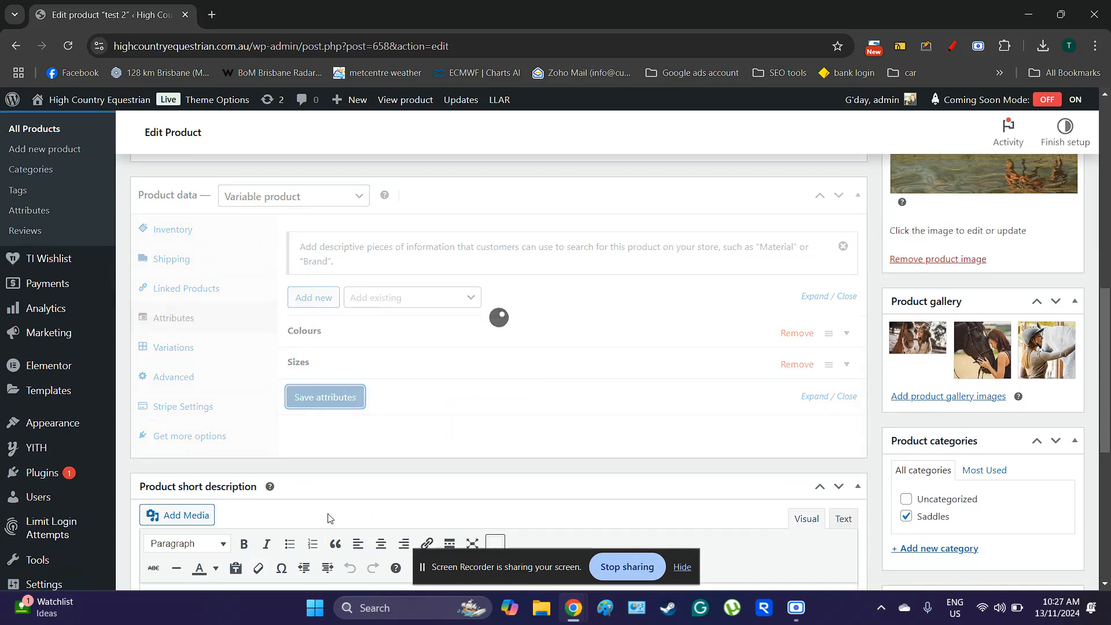
click(320, 333)
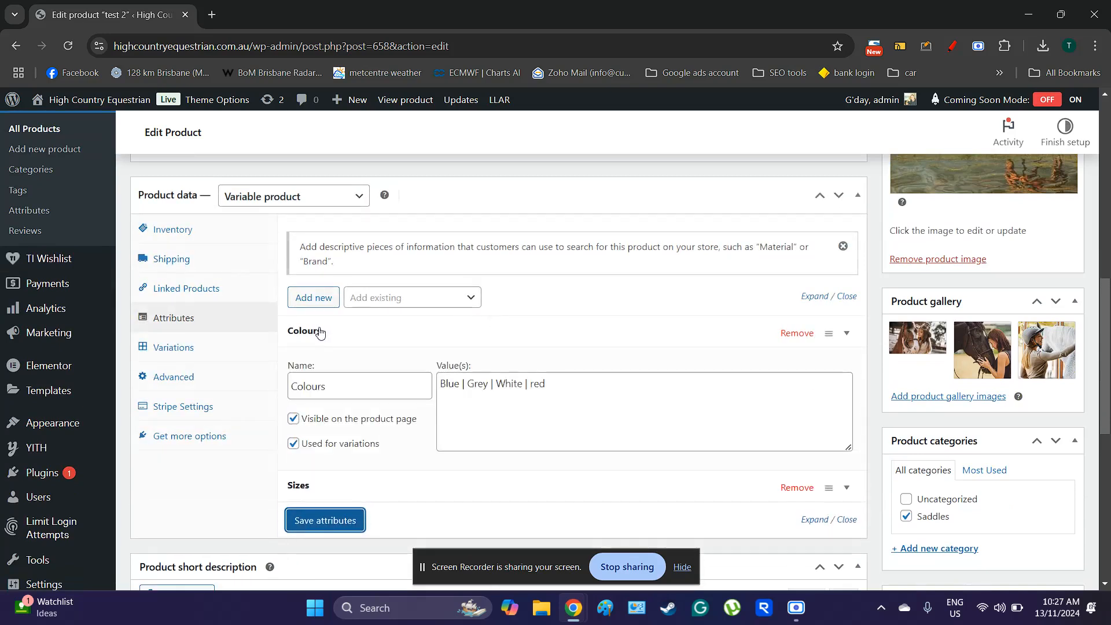
click(320, 332)
click(311, 400)
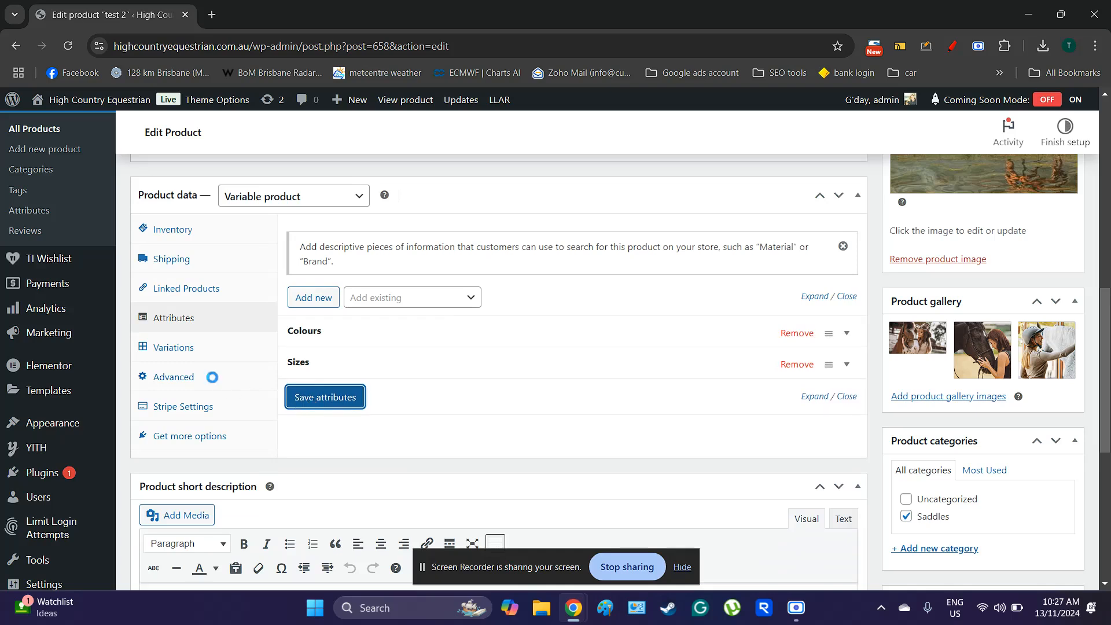
Generate the missing variations from all Colours and Sizes combinations and look through the variation list
click(193, 354)
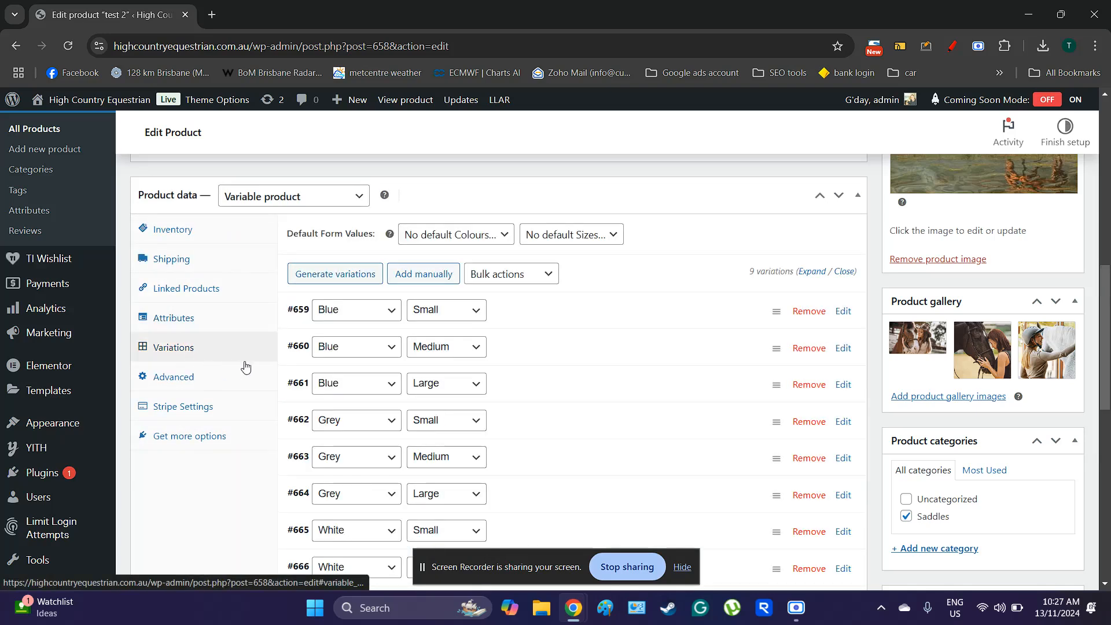
click(347, 281)
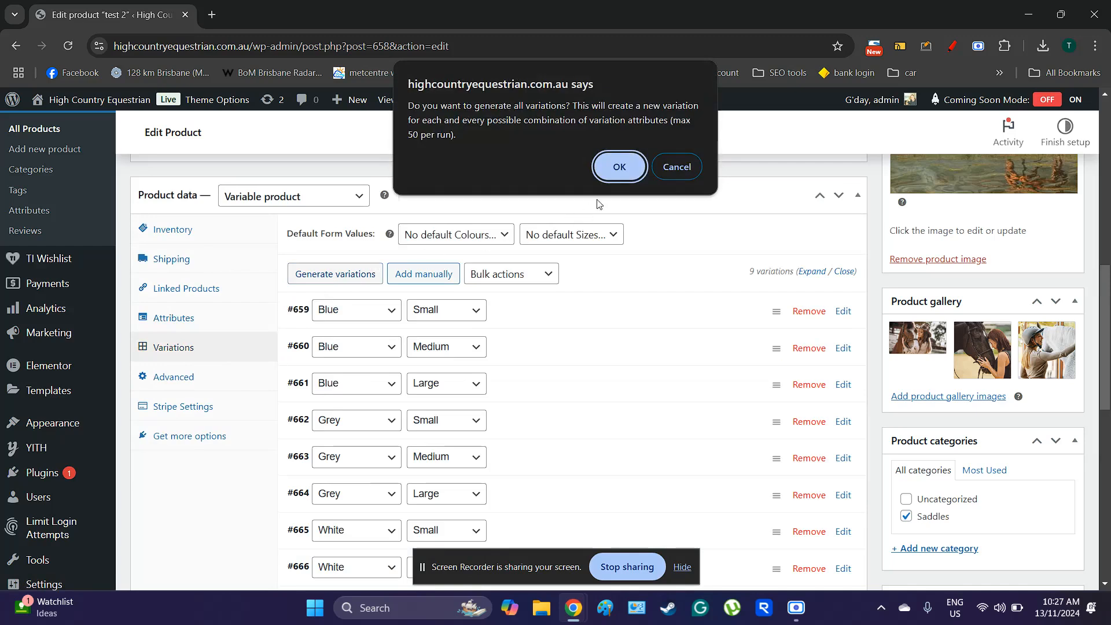
click(622, 169)
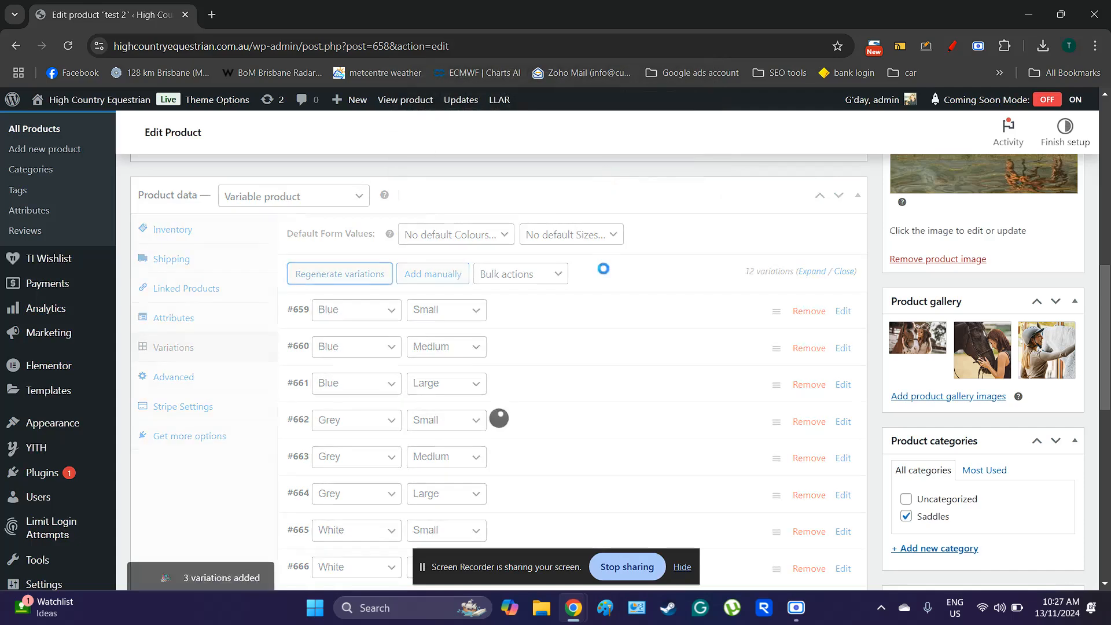
scroll(305, 411, down, 5)
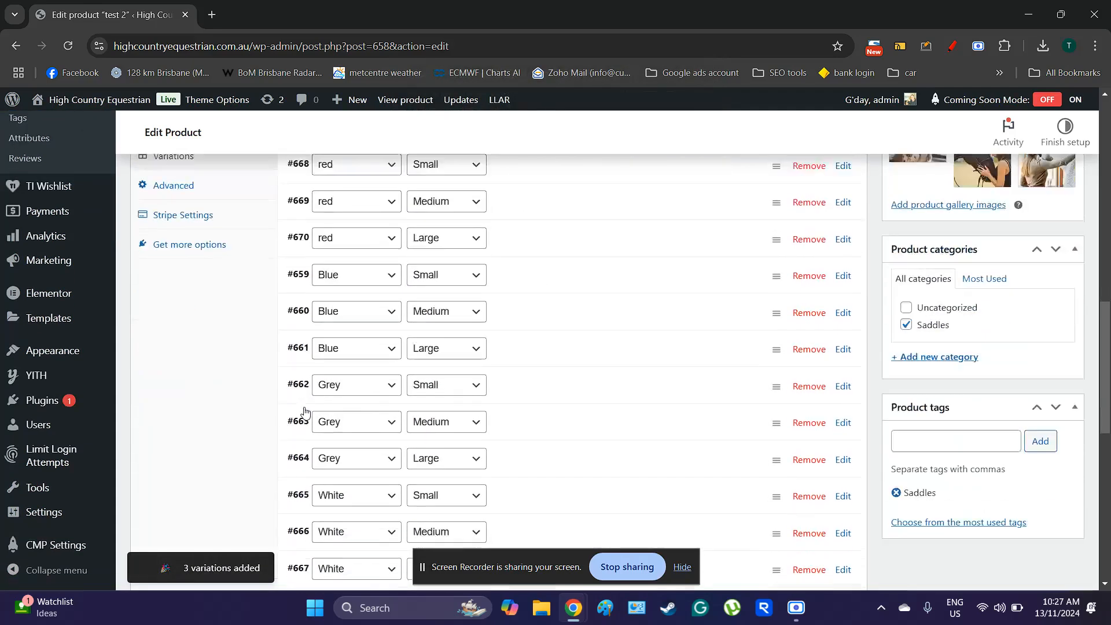
scroll(305, 412, up, 3)
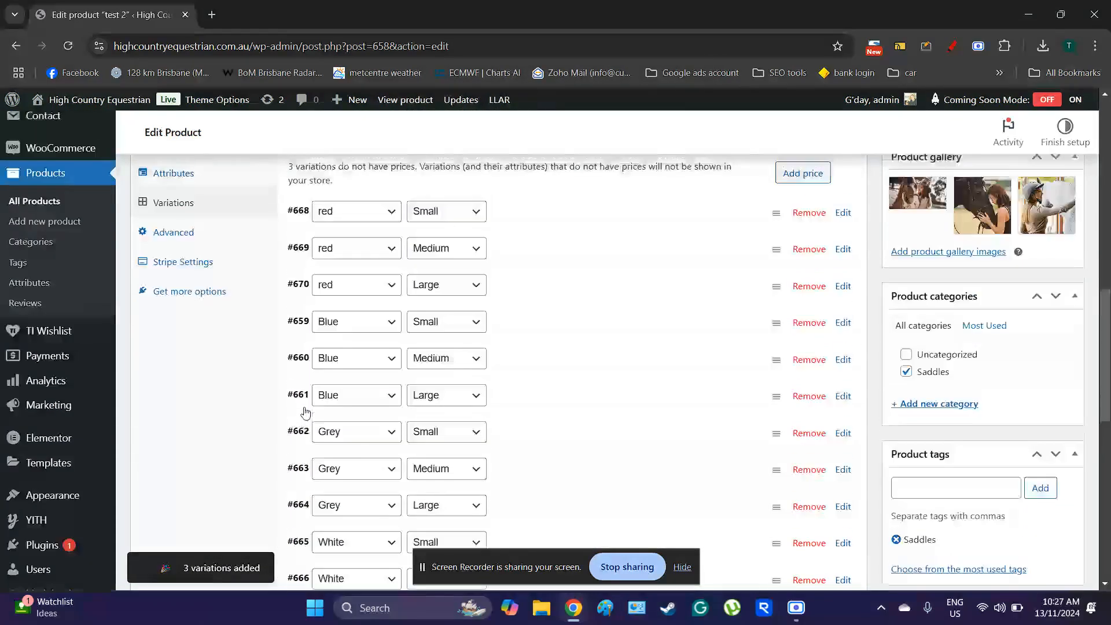
Expand the red Small variation and set its SKU to ee-1-pdf
click(302, 223)
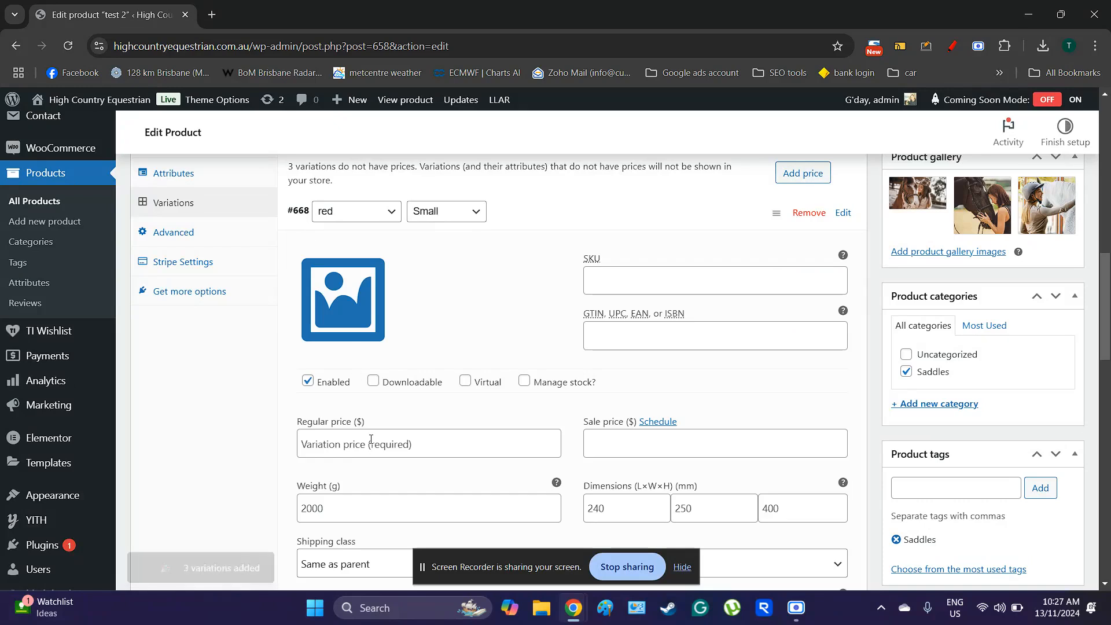
scroll(371, 439, down, 4)
scroll(371, 439, up, 4)
click(616, 271)
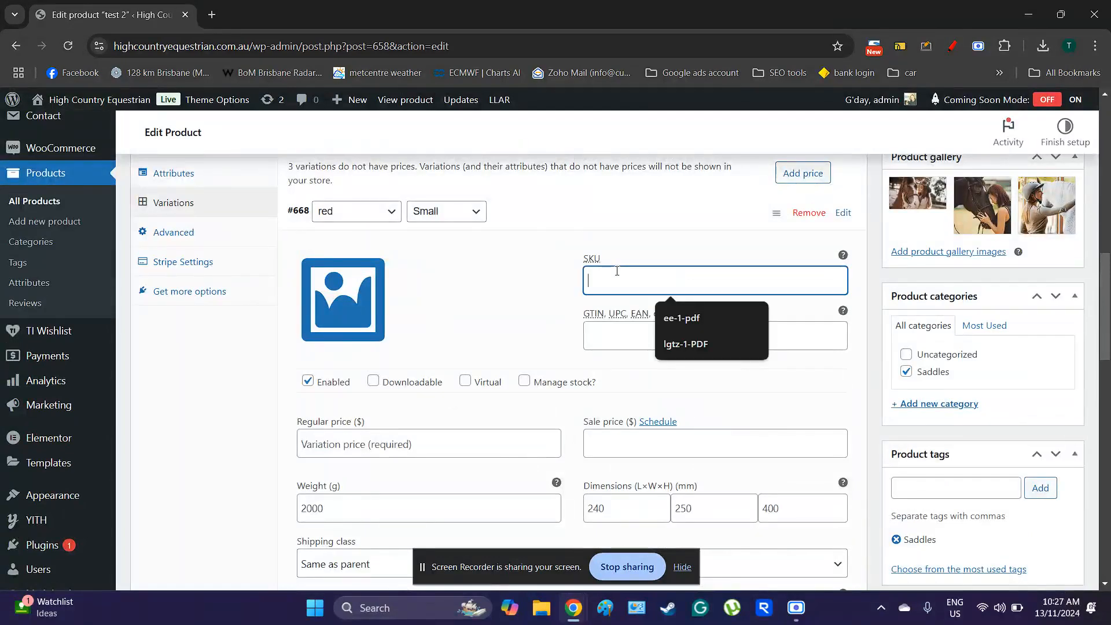
click(676, 319)
scroll(486, 317, up, 5)
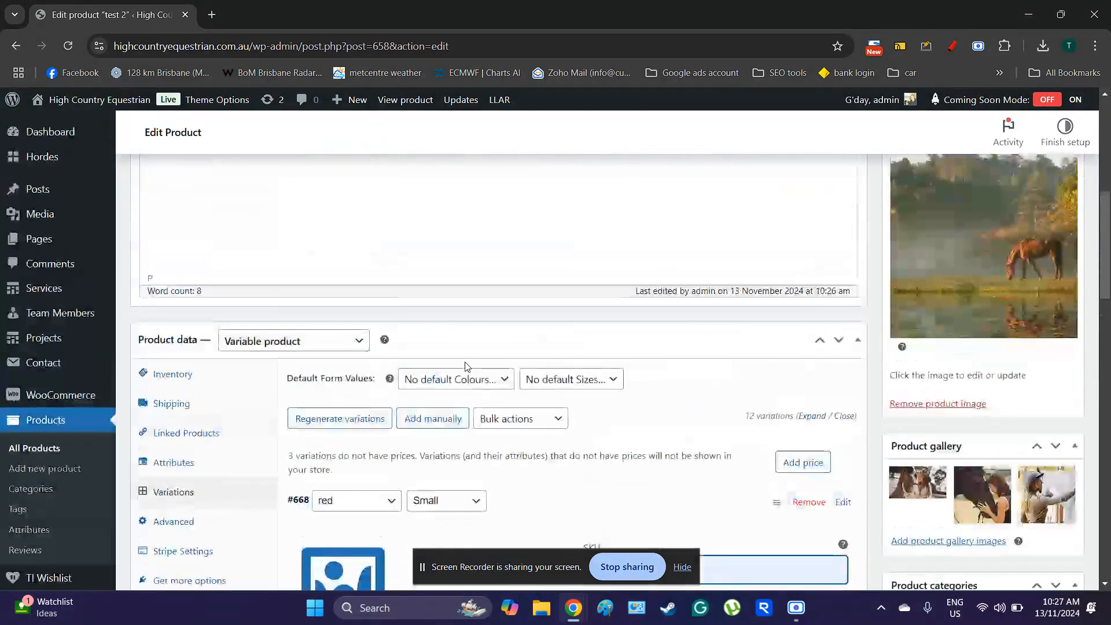
scroll(453, 382, down, 4)
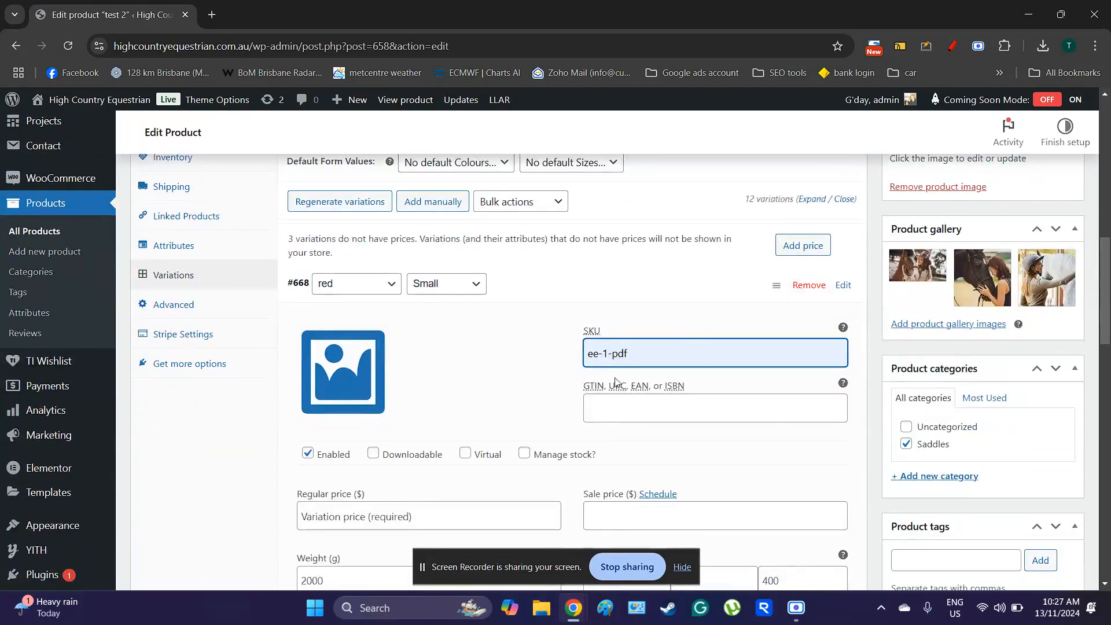
scroll(194, 235, up, 1)
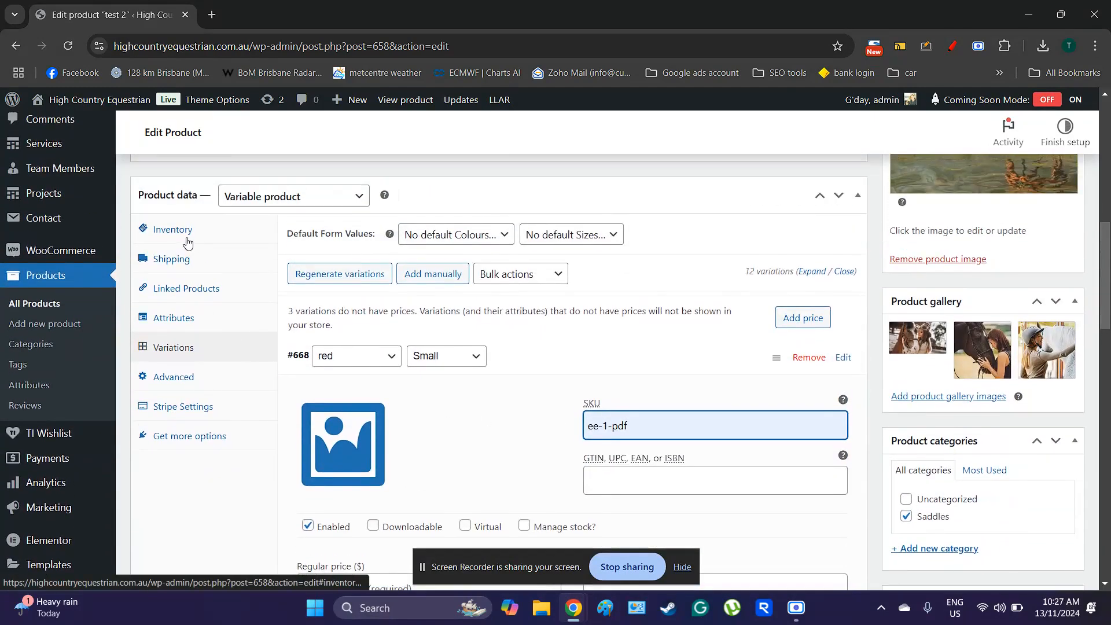
Set the main product's inventory SKU to lgtz-1 and check its shipping weight and dimensions
click(187, 241)
click(457, 235)
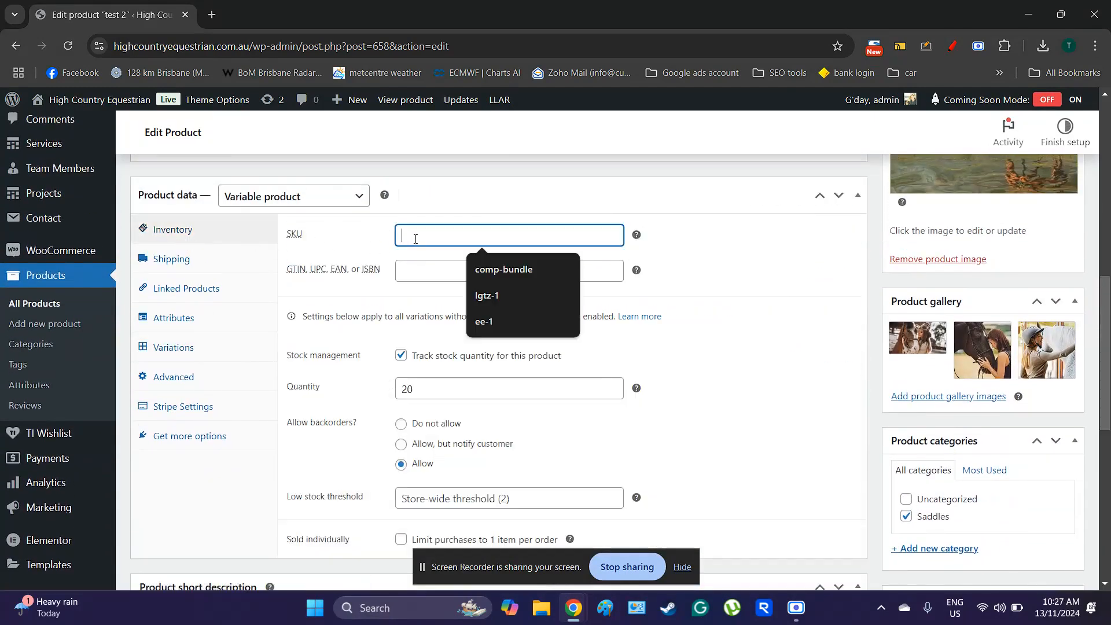
click(480, 293)
click(182, 261)
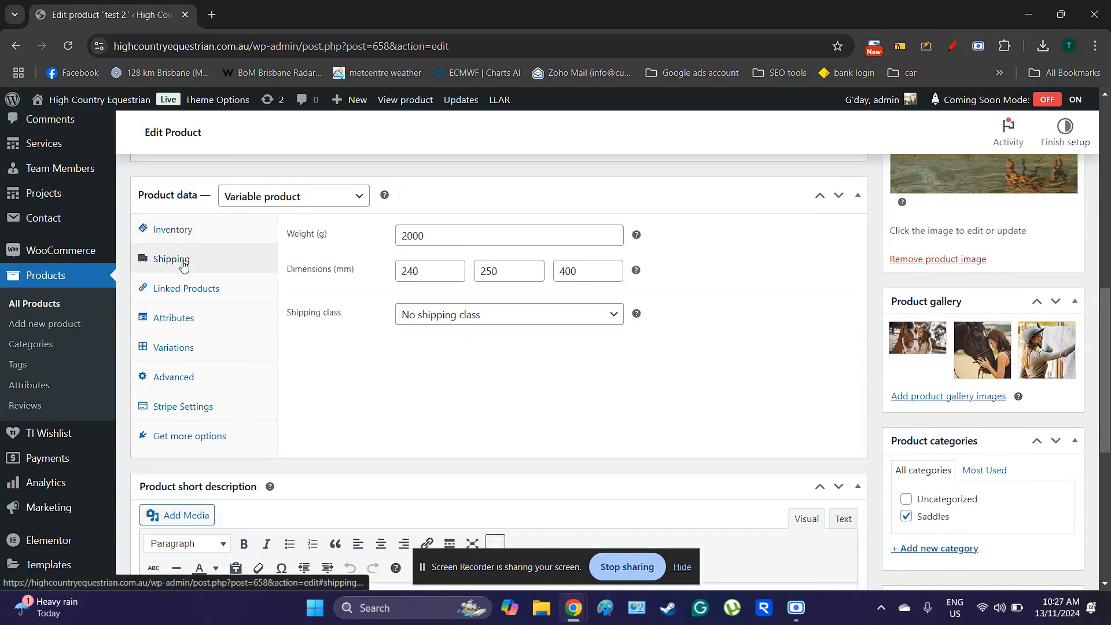
click(181, 235)
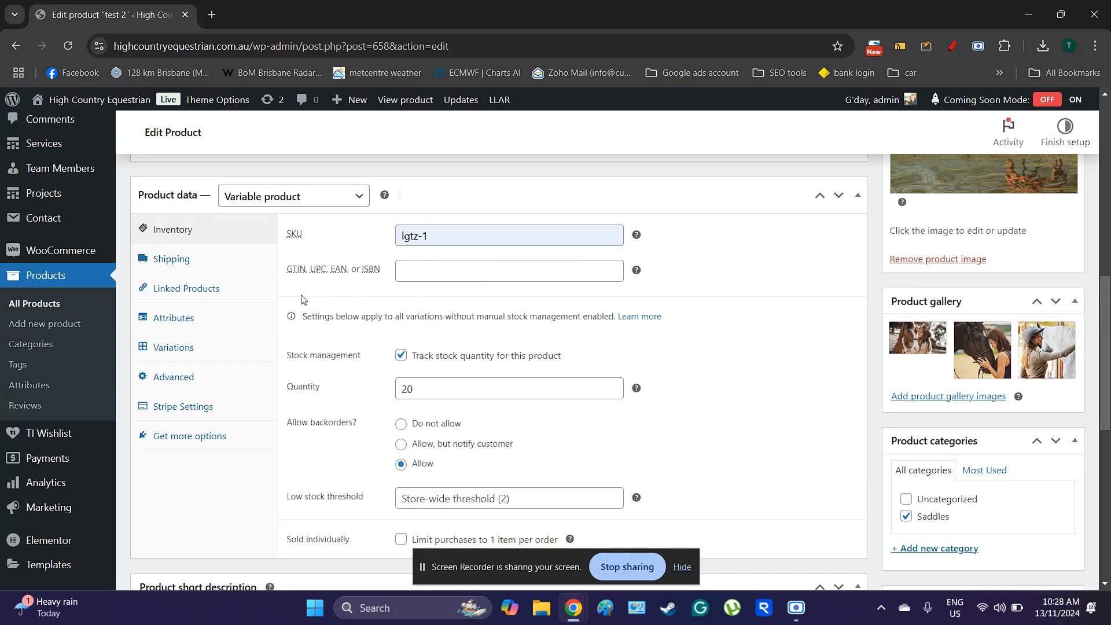
Review the red Small variation's SKU, price, weight and shipping fields, the remaining variations and the short description
click(179, 320)
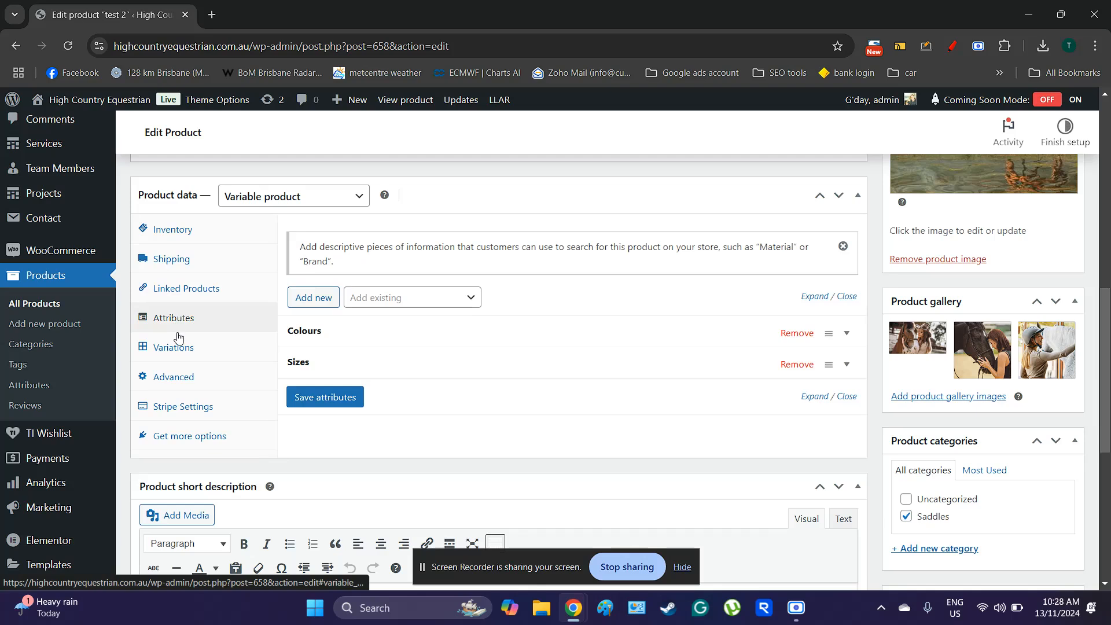
click(175, 346)
scroll(476, 392, down, 1)
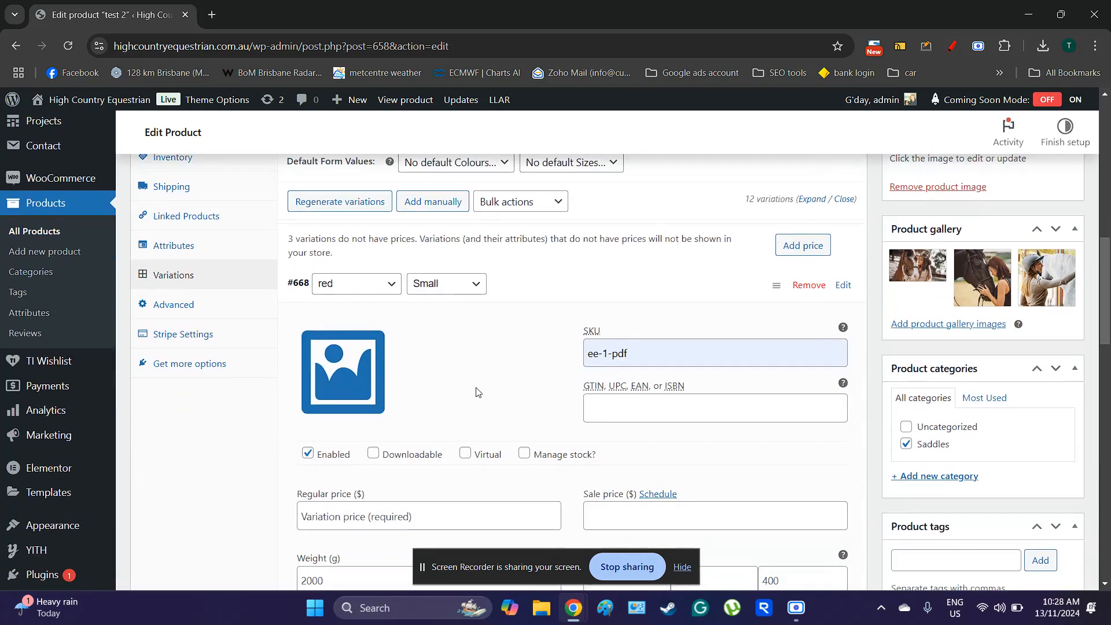
scroll(476, 392, down, 1)
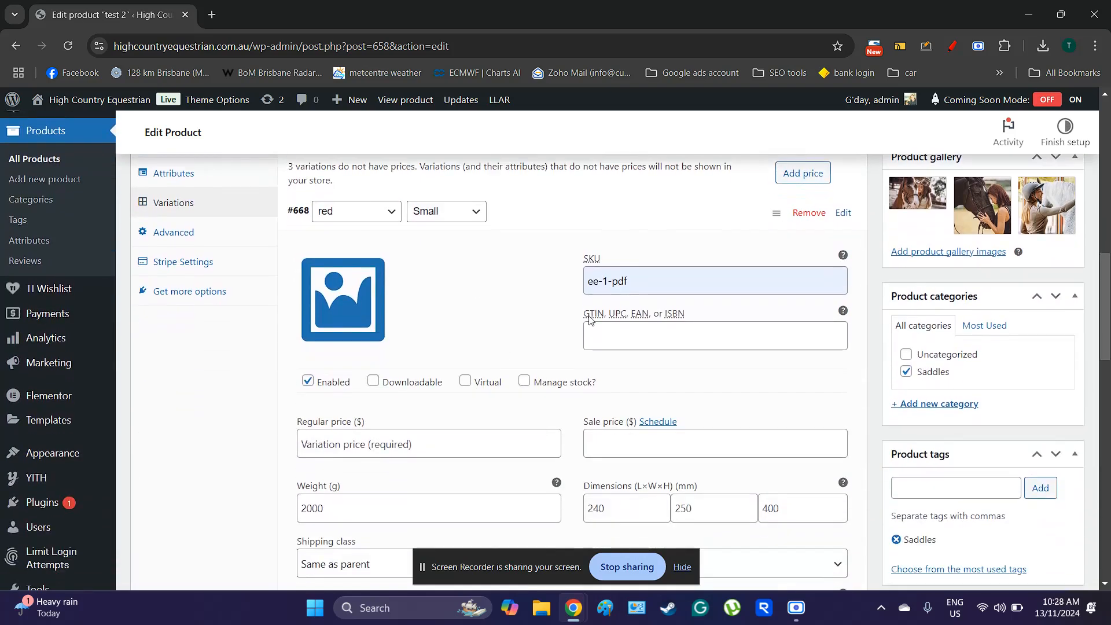
triple_click(615, 287)
scroll(462, 366, down, 1)
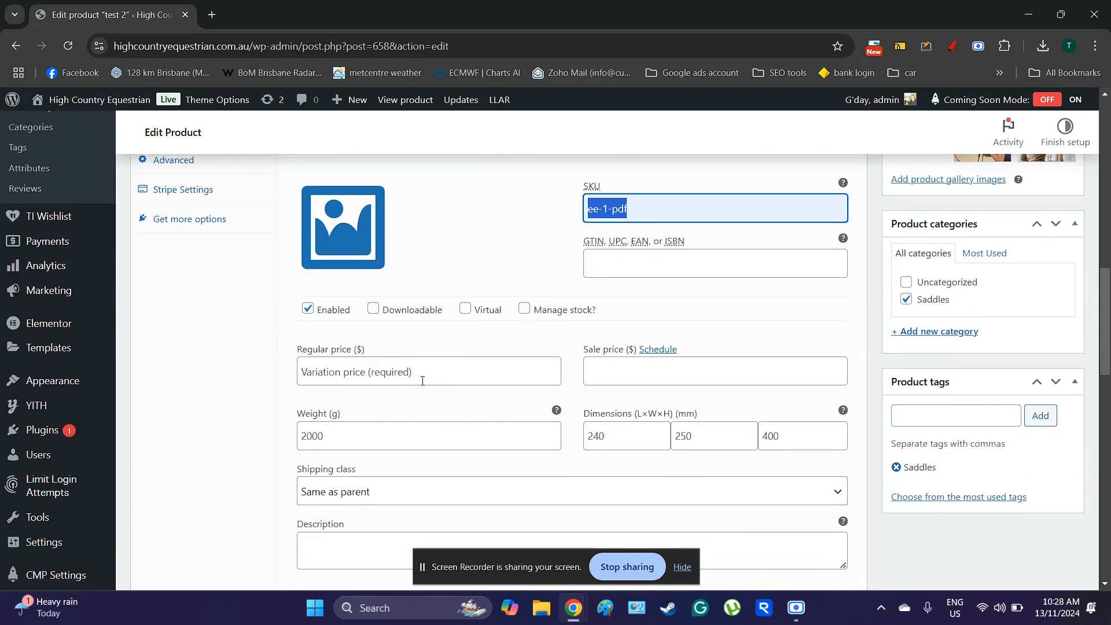
scroll(274, 392, down, 6)
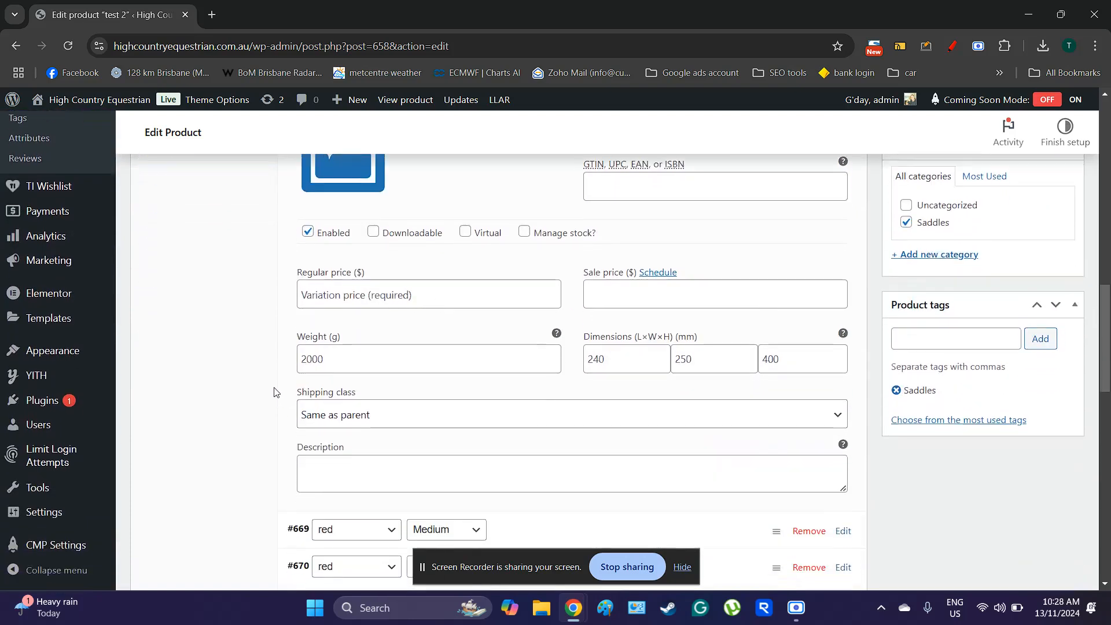
scroll(274, 391, down, 5)
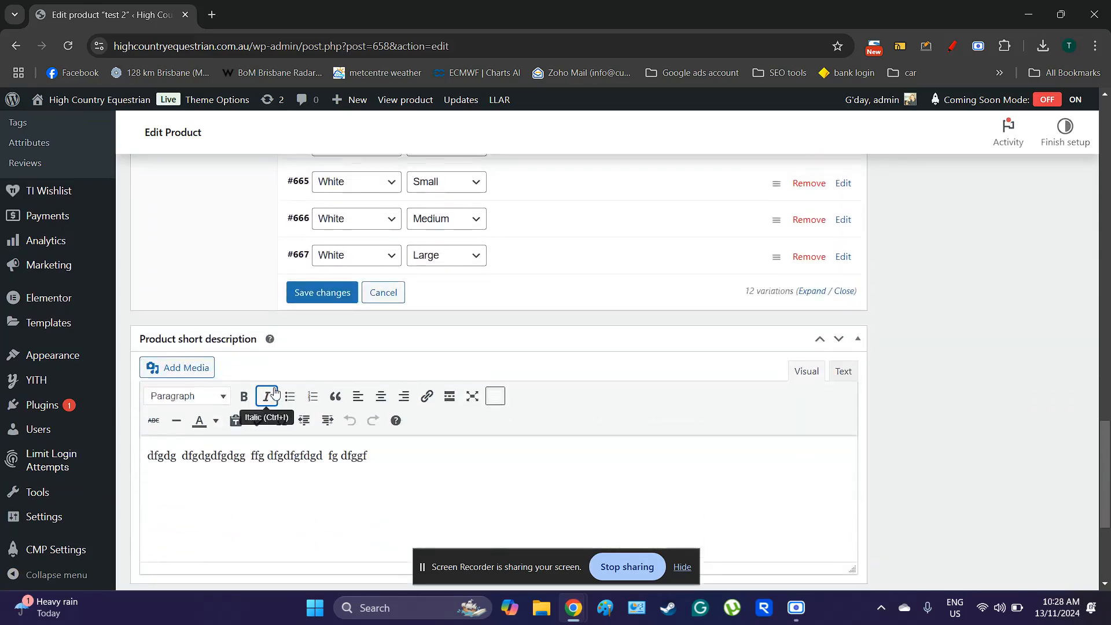
Publish the "test 2" product and open its storefront page in a new browser tab
scroll(274, 392, up, 9)
scroll(274, 391, up, 6)
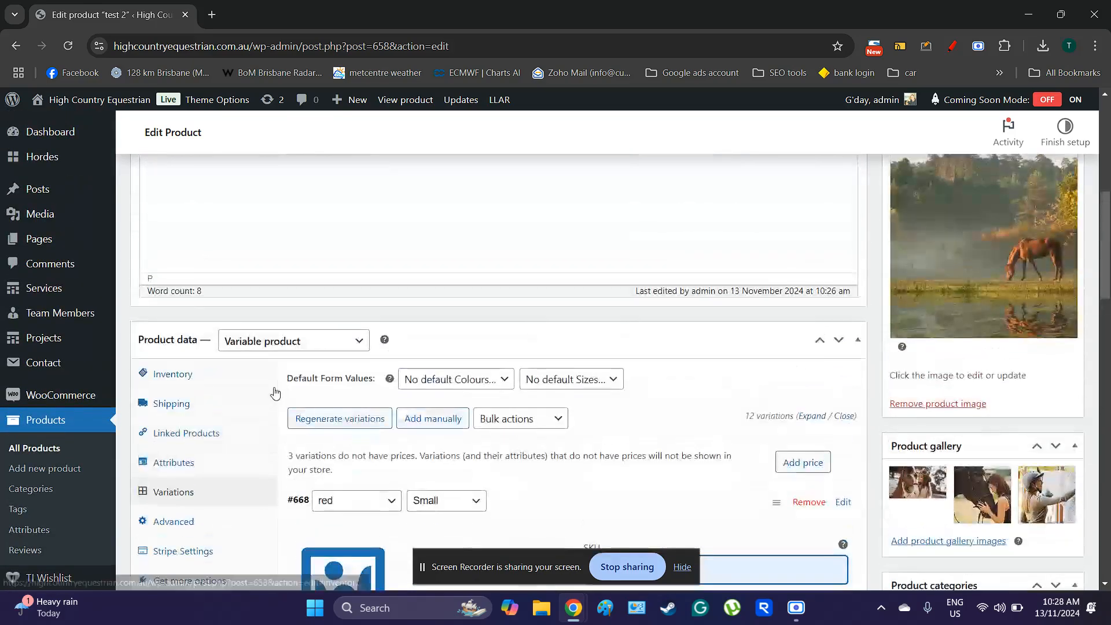
scroll(275, 392, up, 5)
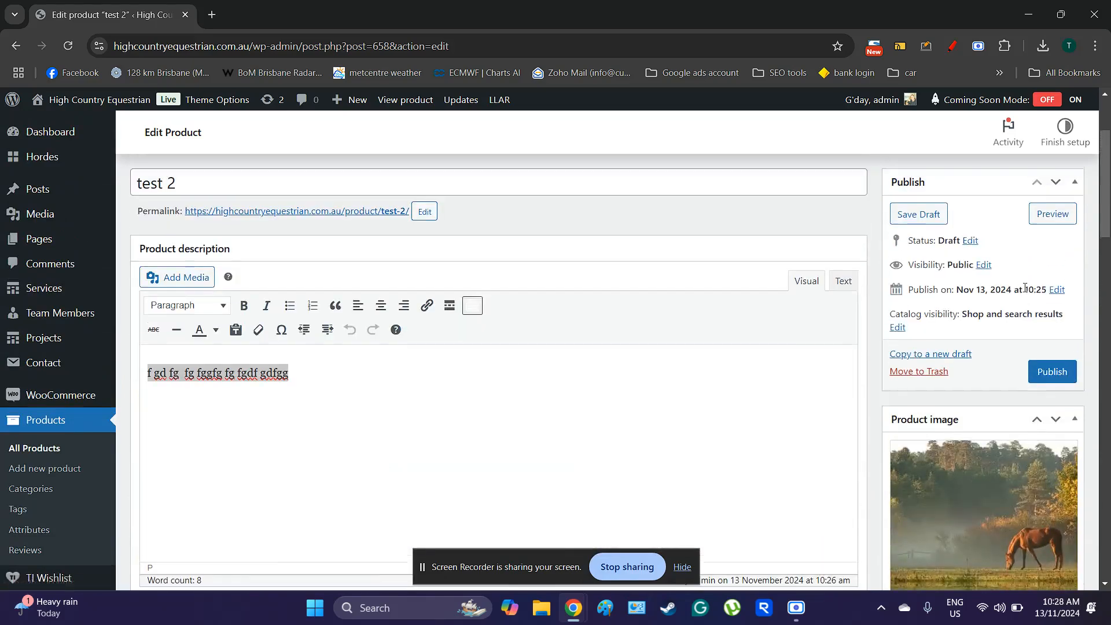
click(1051, 373)
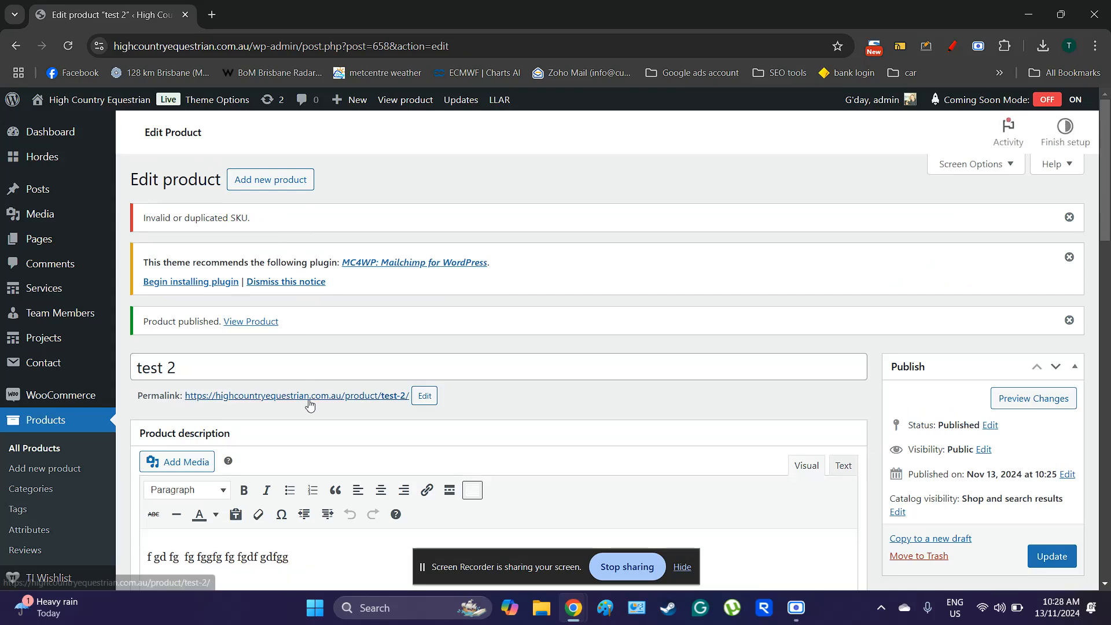
right_click(310, 398)
click(225, 14)
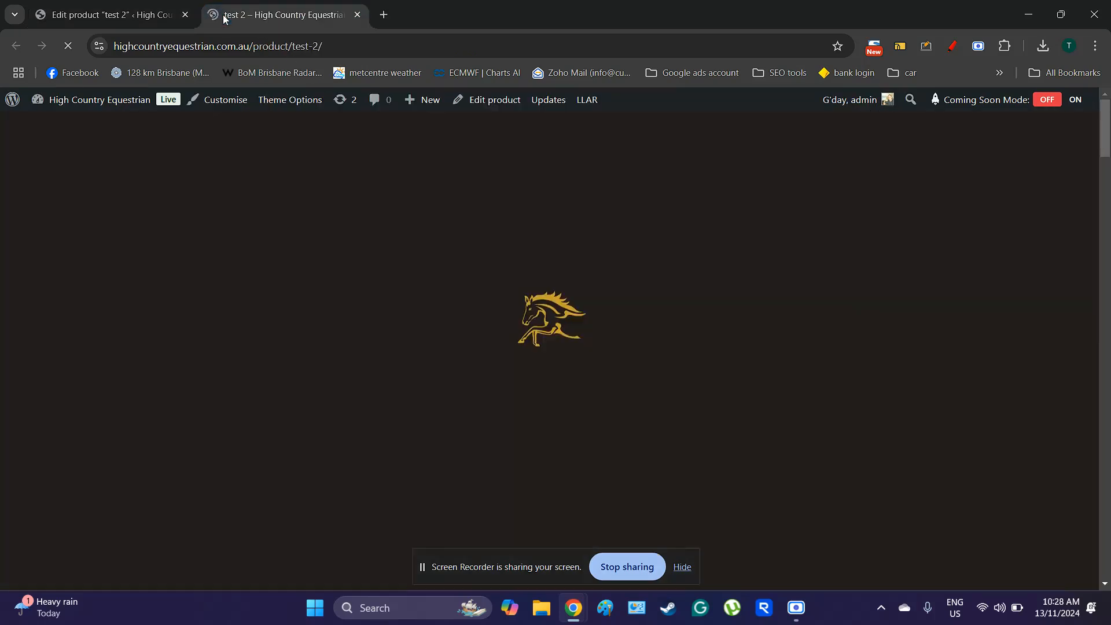
Select the White colour on the "test 2" product page and check which colour and size options are offered
scroll(557, 380, down, 5)
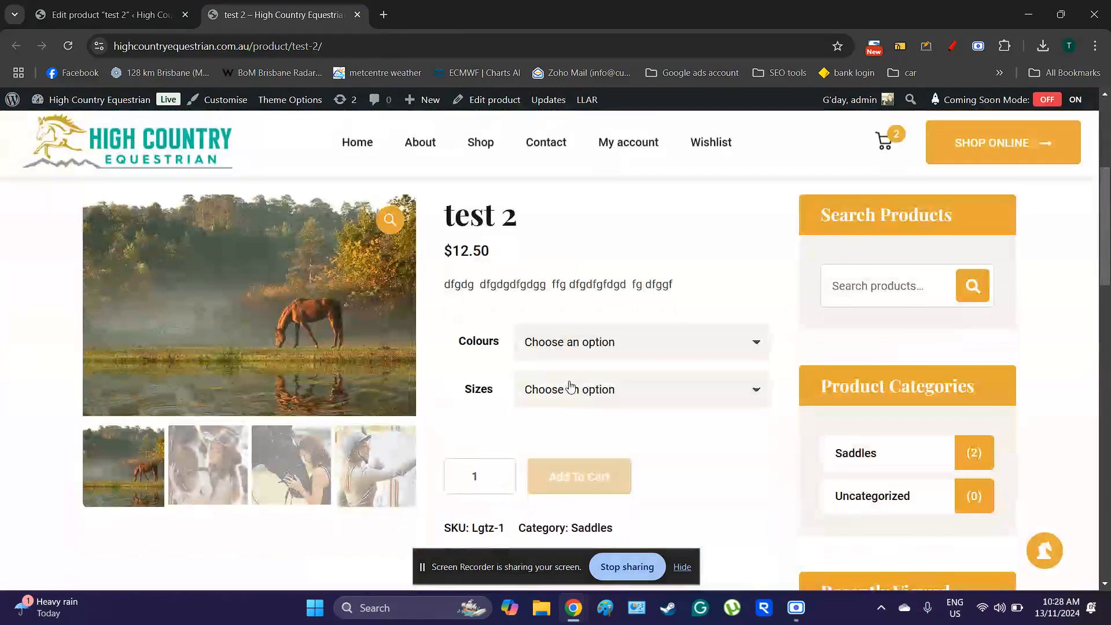
click(581, 342)
click(559, 429)
click(563, 336)
click(563, 336)
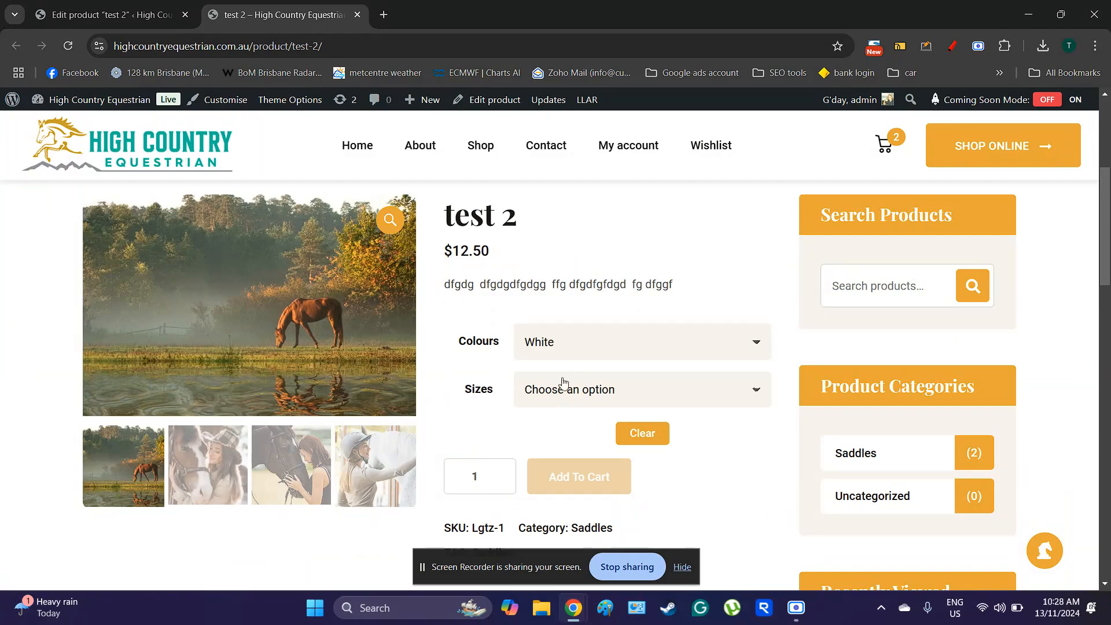
click(564, 390)
click(564, 392)
click(567, 355)
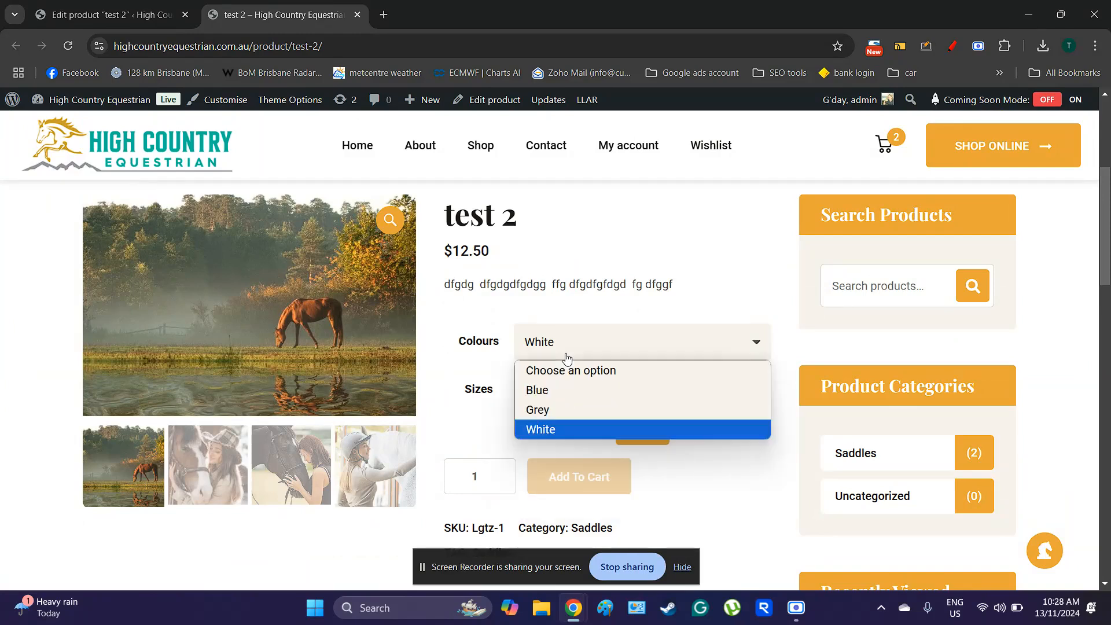
click(566, 357)
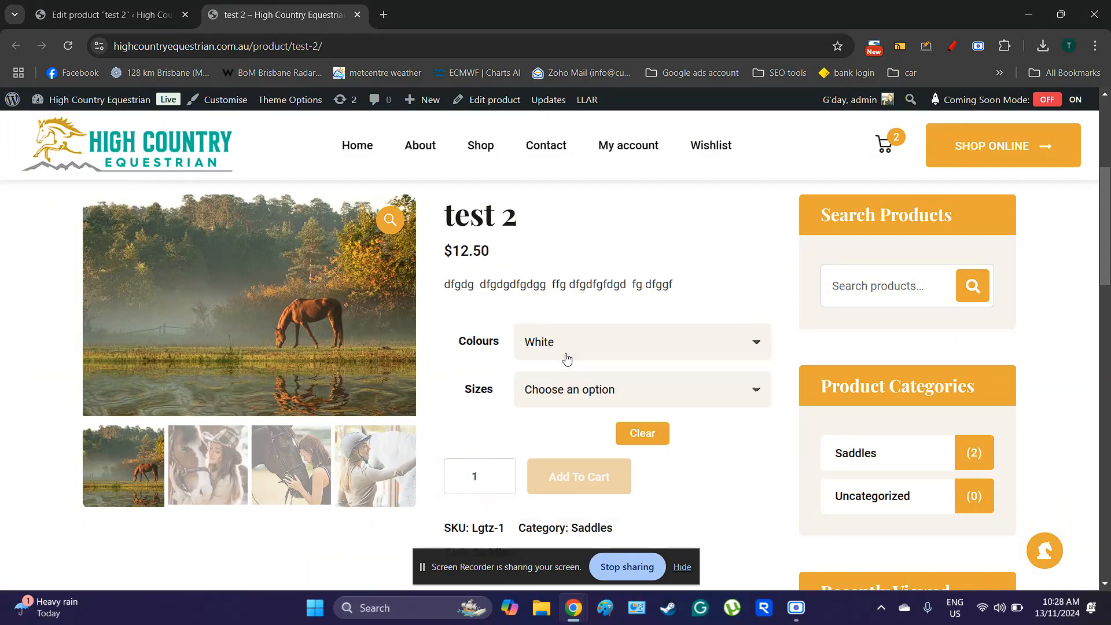
Return to the product editor and check the values and variation setting of the Colours attribute
click(89, 22)
scroll(289, 401, down, 4)
scroll(290, 401, down, 6)
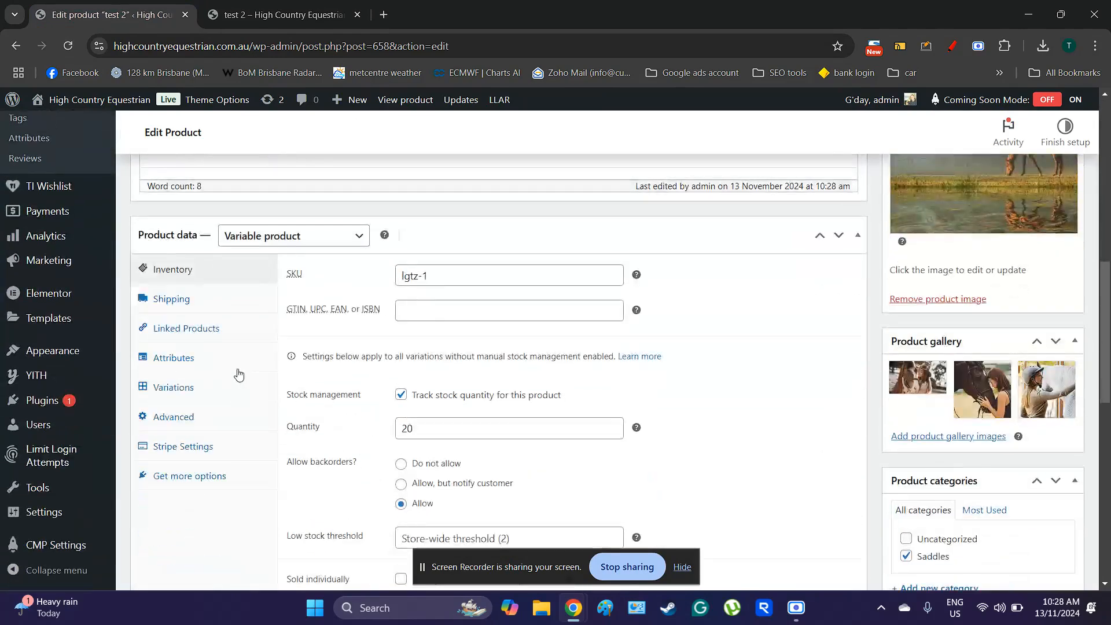
click(185, 359)
click(312, 365)
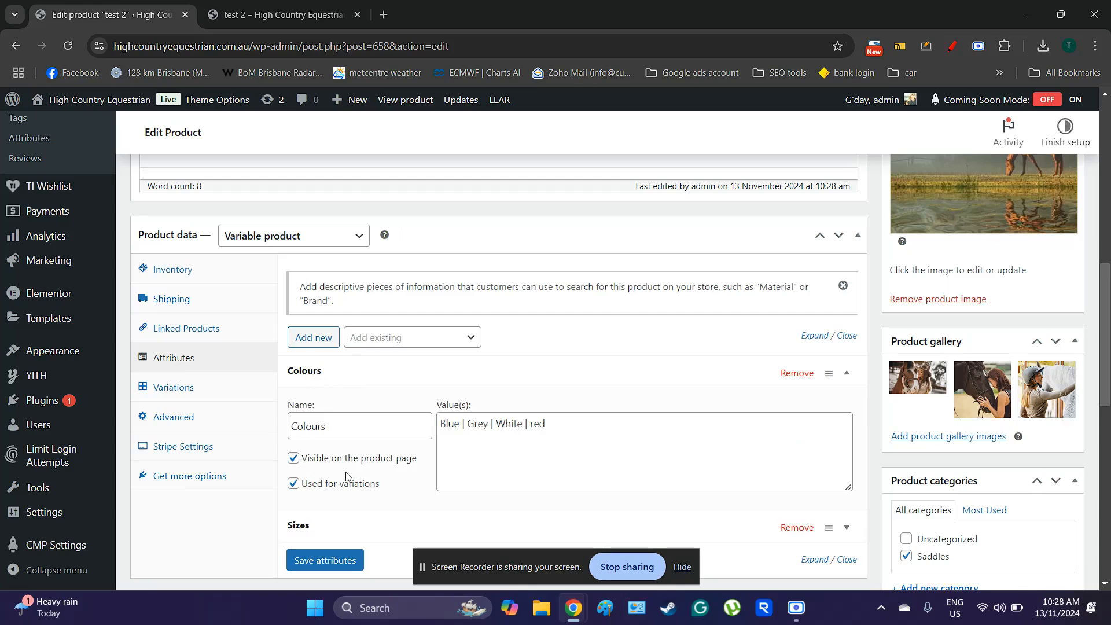
scroll(348, 477, down, 4)
scroll(243, 352, up, 1)
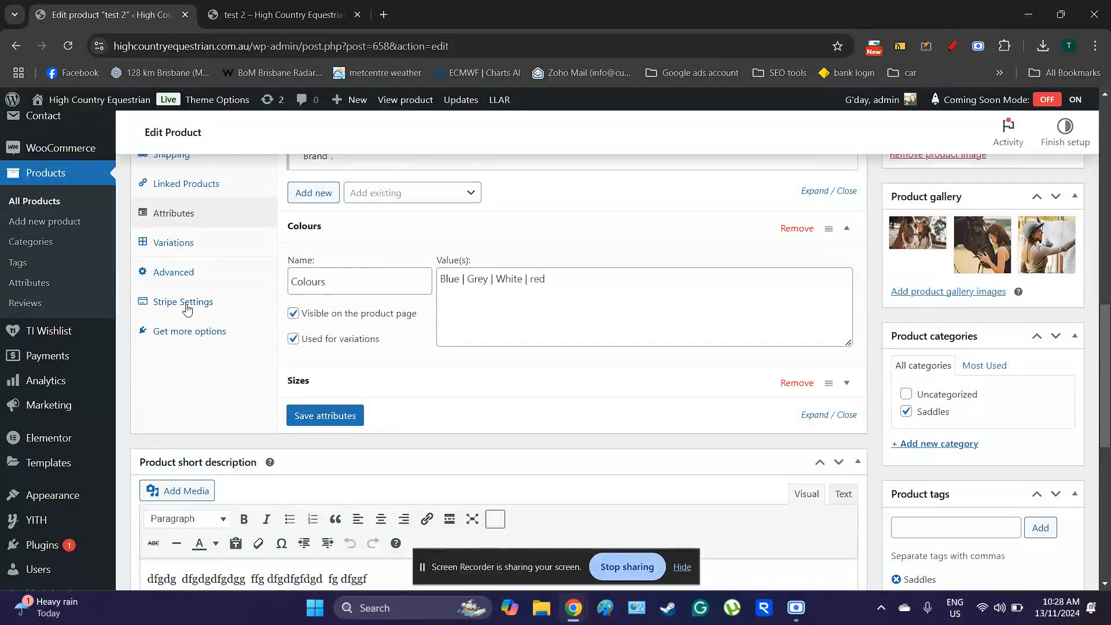
Expand the red Small variation and set its regular price to 12.50
click(174, 272)
click(174, 242)
scroll(356, 376, down, 1)
scroll(356, 376, up, 1)
click(309, 255)
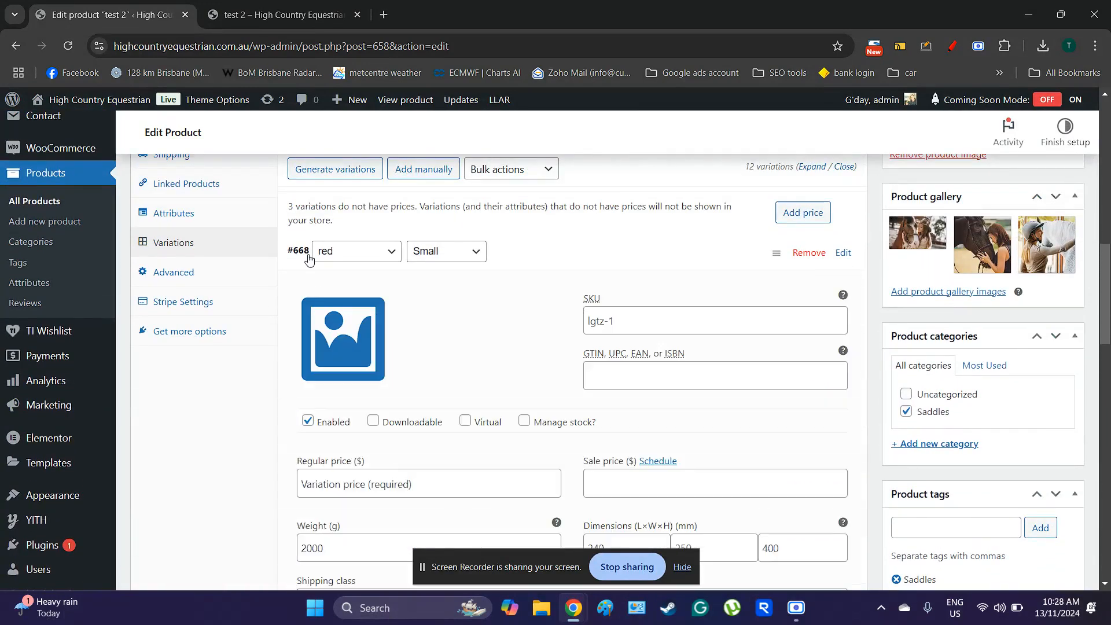
click(356, 484)
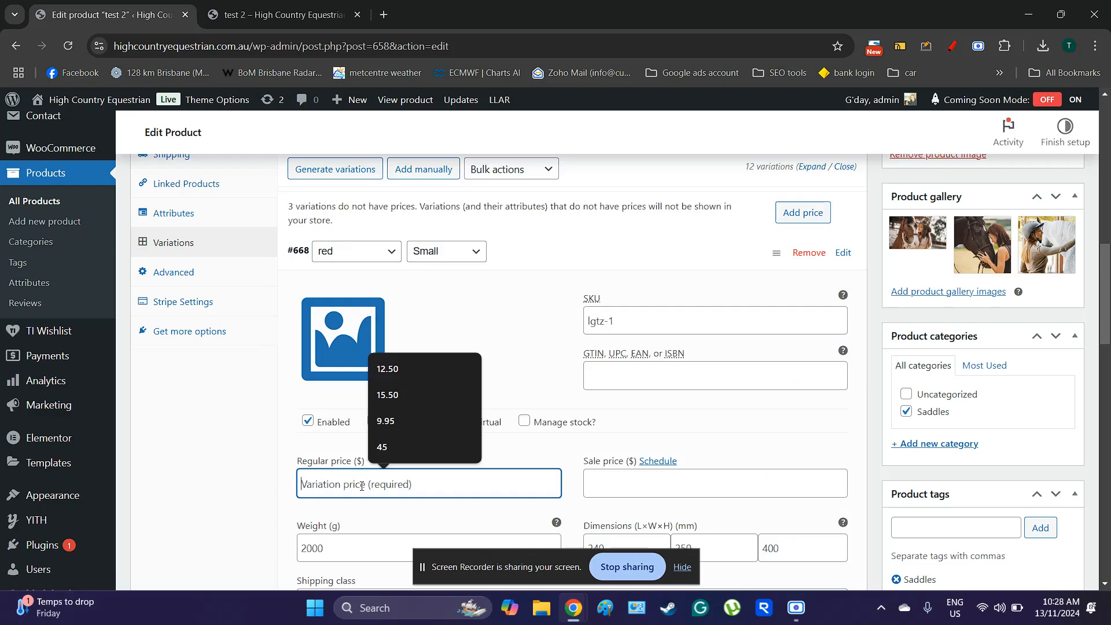
click(404, 370)
Set the regular price of all variations to 12.5 with a bulk action
scroll(381, 455, down, 1)
scroll(380, 454, up, 2)
click(505, 243)
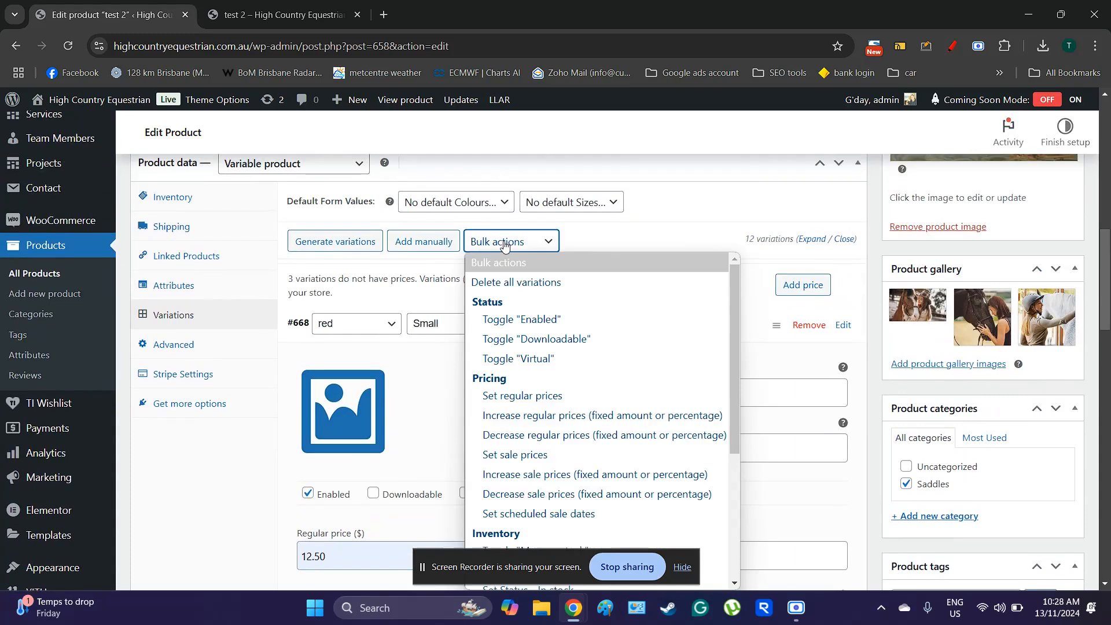
click(517, 395)
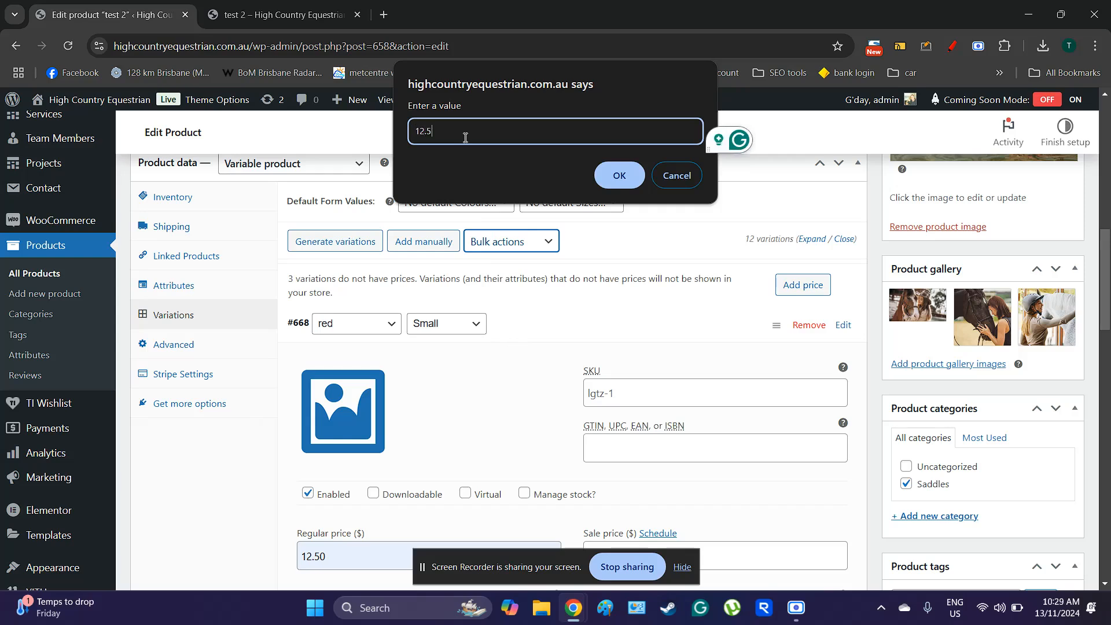
click(608, 176)
click(616, 137)
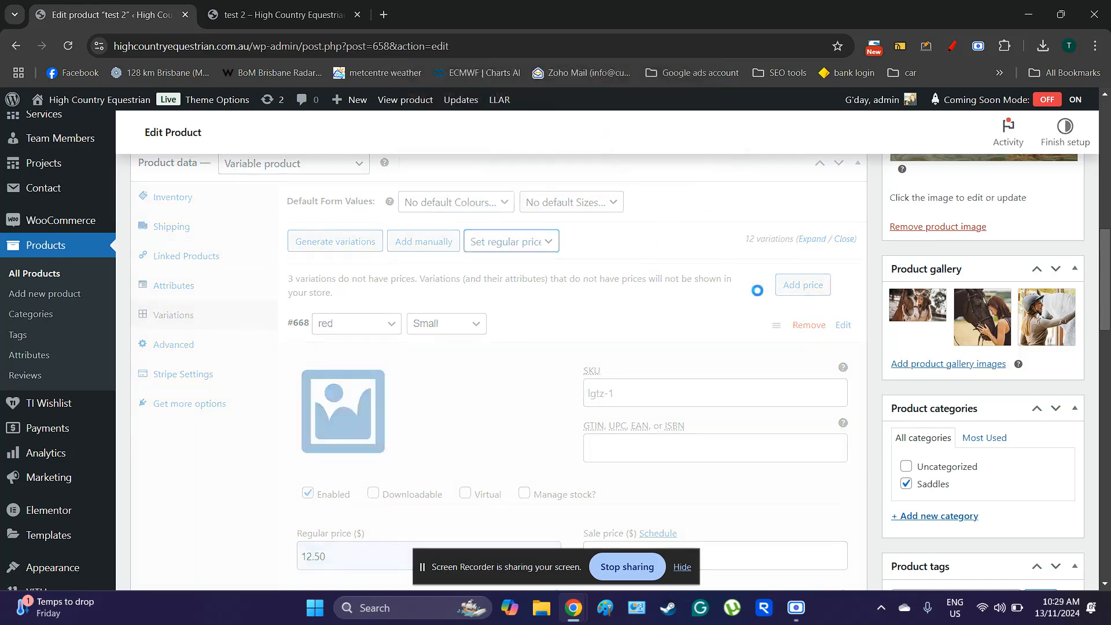
Update the "test 2" product and reload its storefront page
scroll(1025, 341, up, 6)
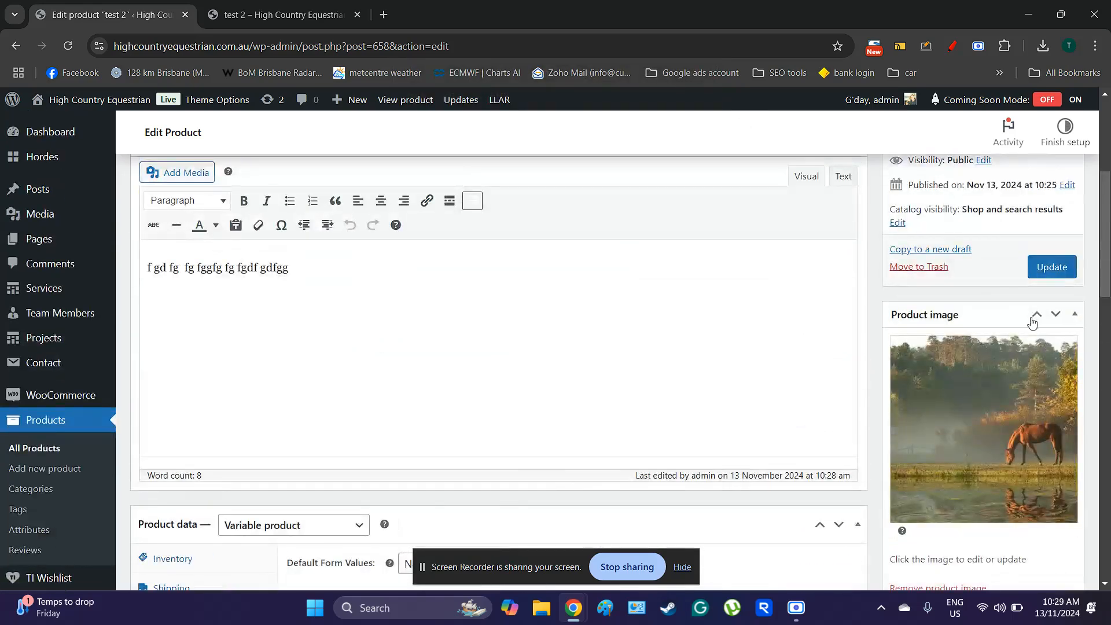
click(1051, 267)
click(284, 16)
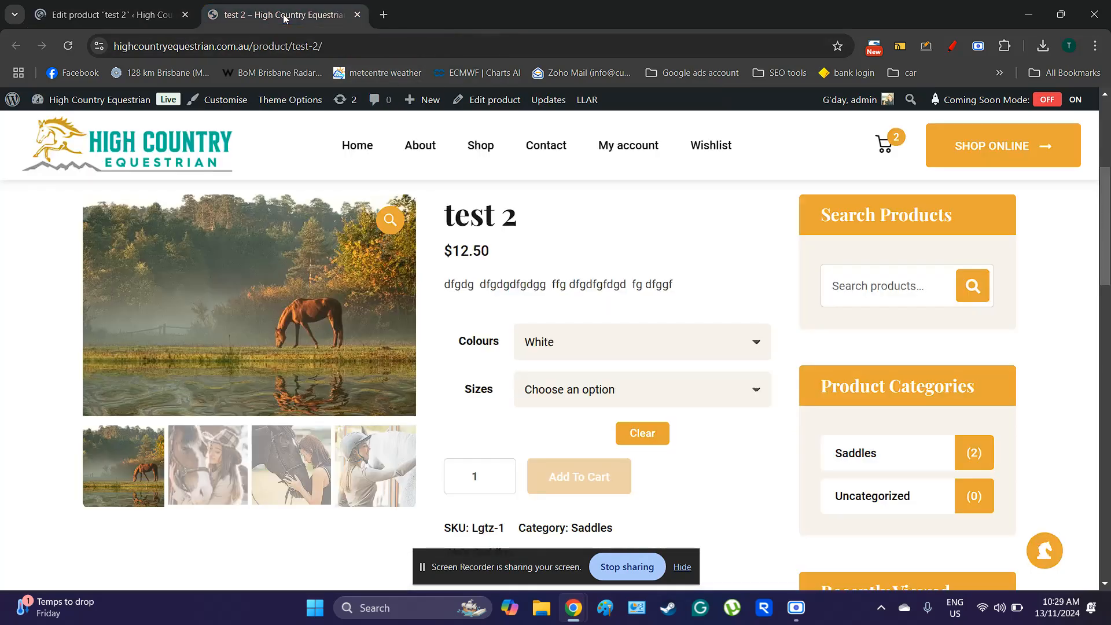
click(77, 46)
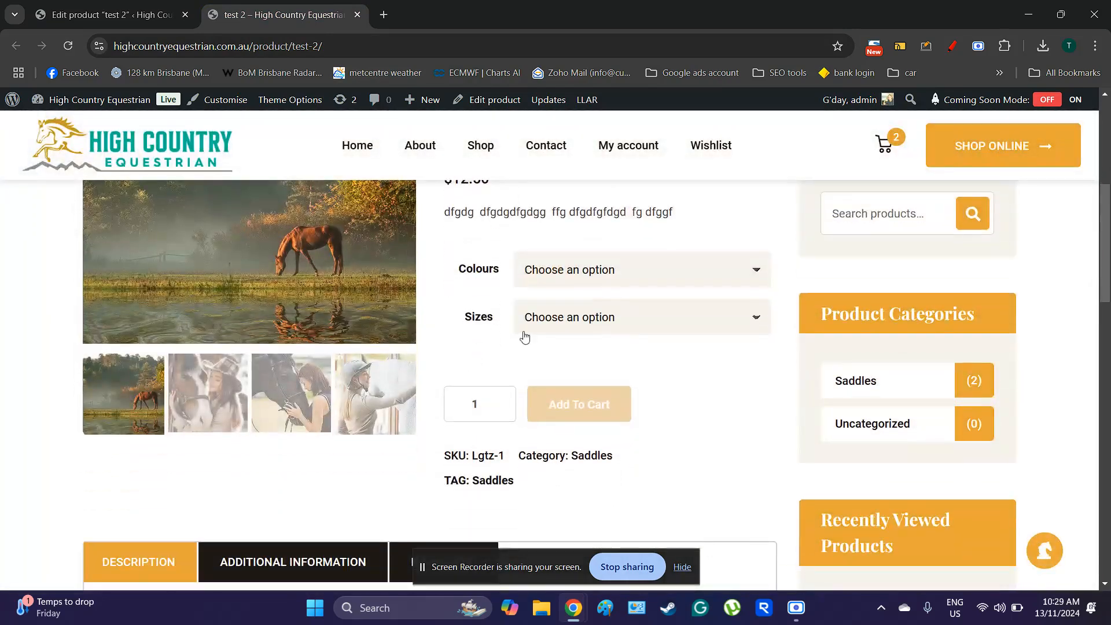
Check the red colour in size Small on the storefront product page and close its browser tab
click(560, 283)
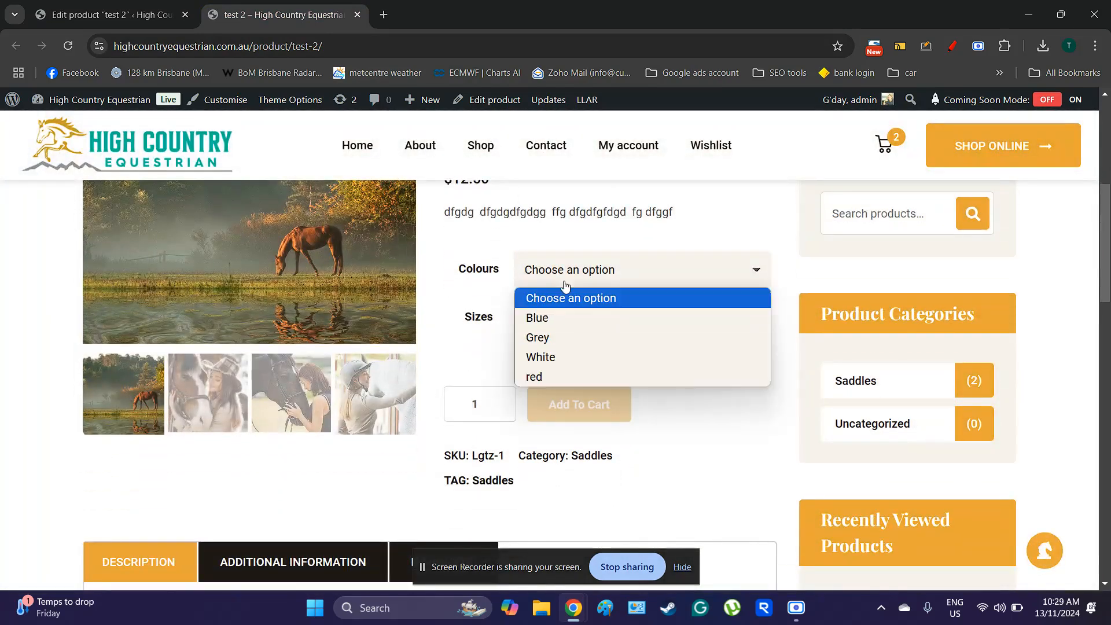
click(533, 379)
click(548, 327)
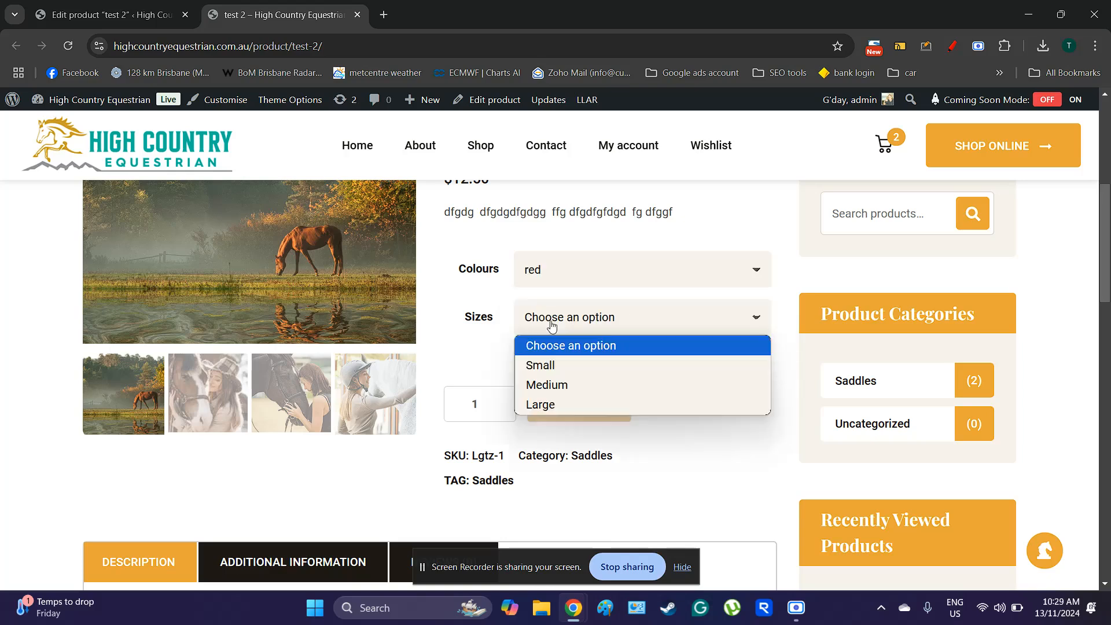
click(542, 363)
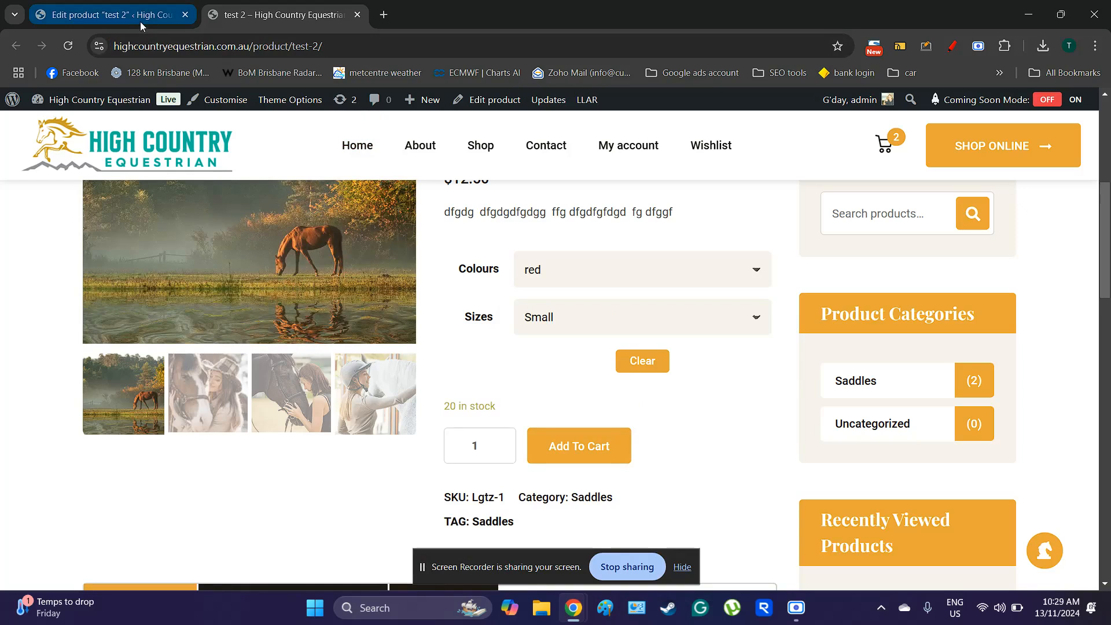
click(355, 15)
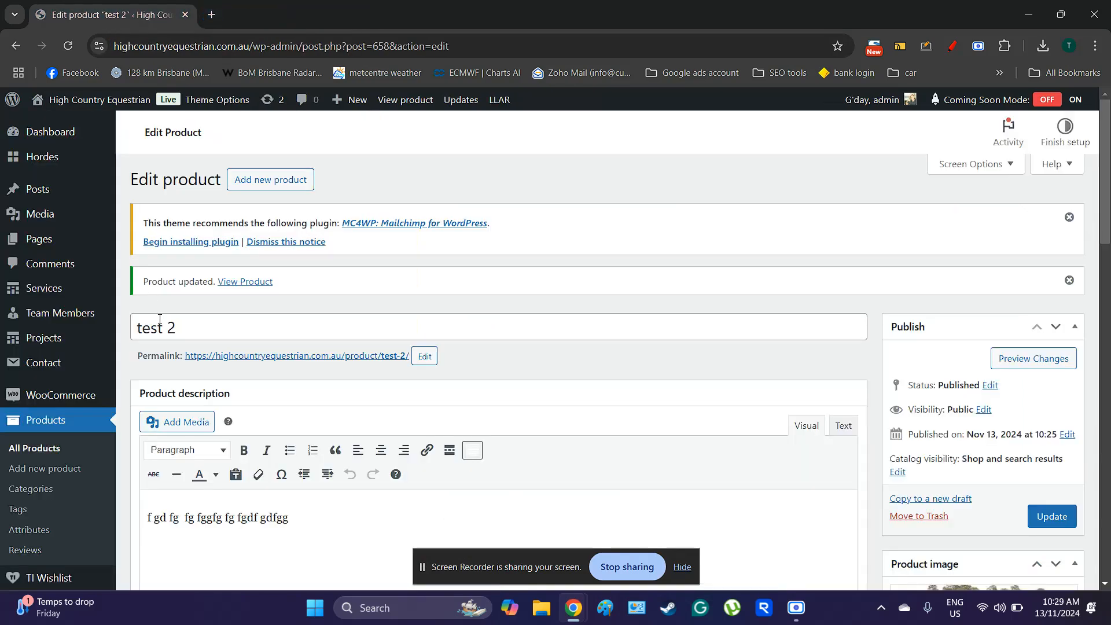
scroll(288, 391, down, 5)
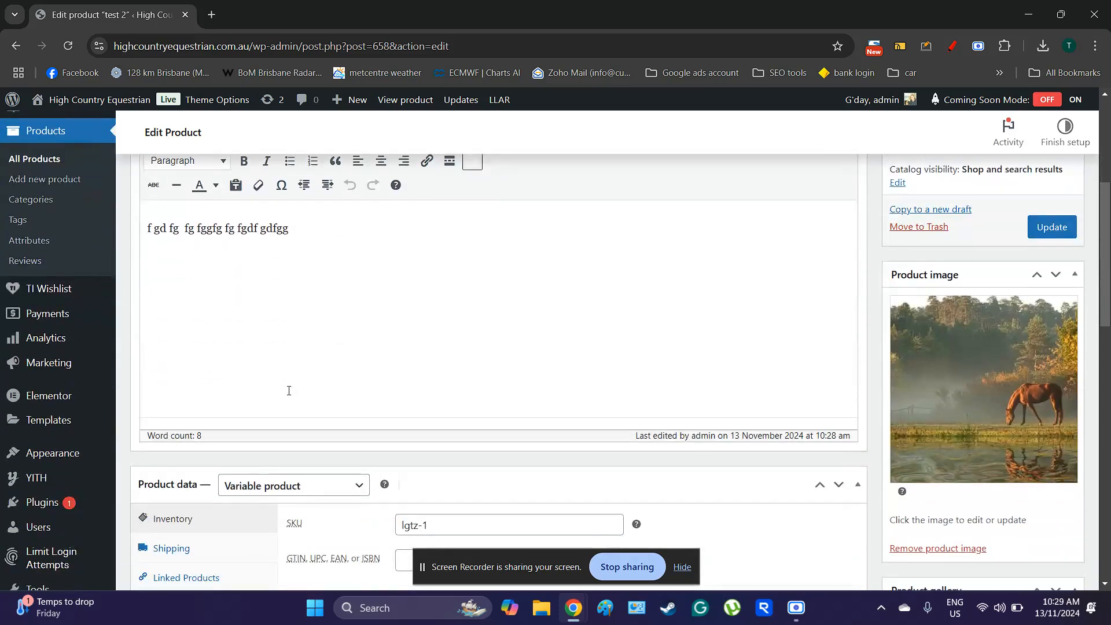
scroll(289, 390, down, 4)
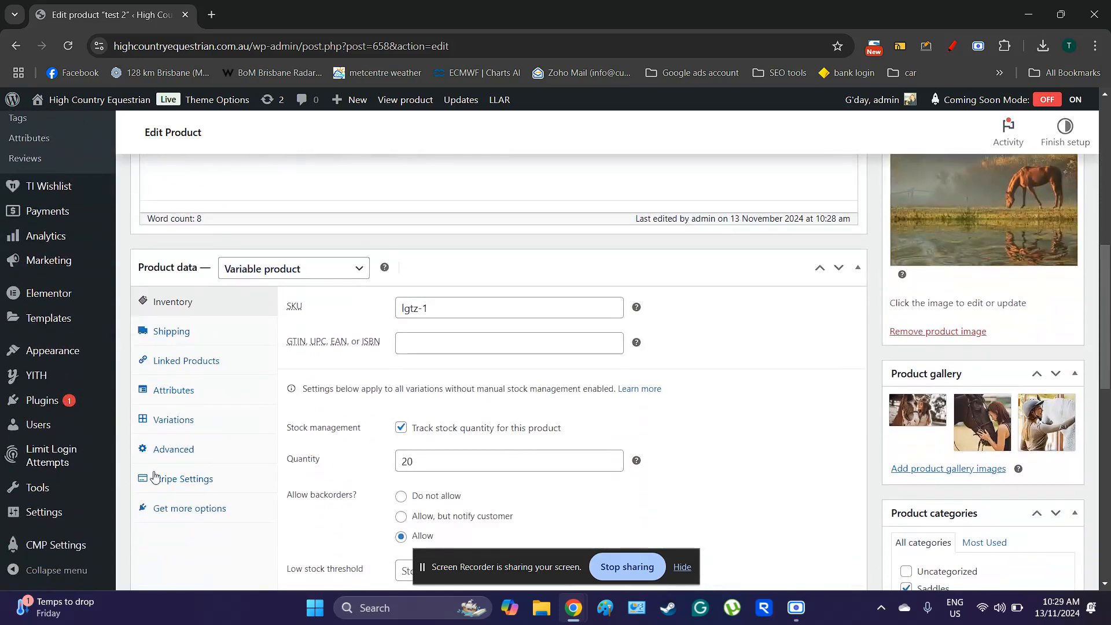
scroll(145, 410, up, 3)
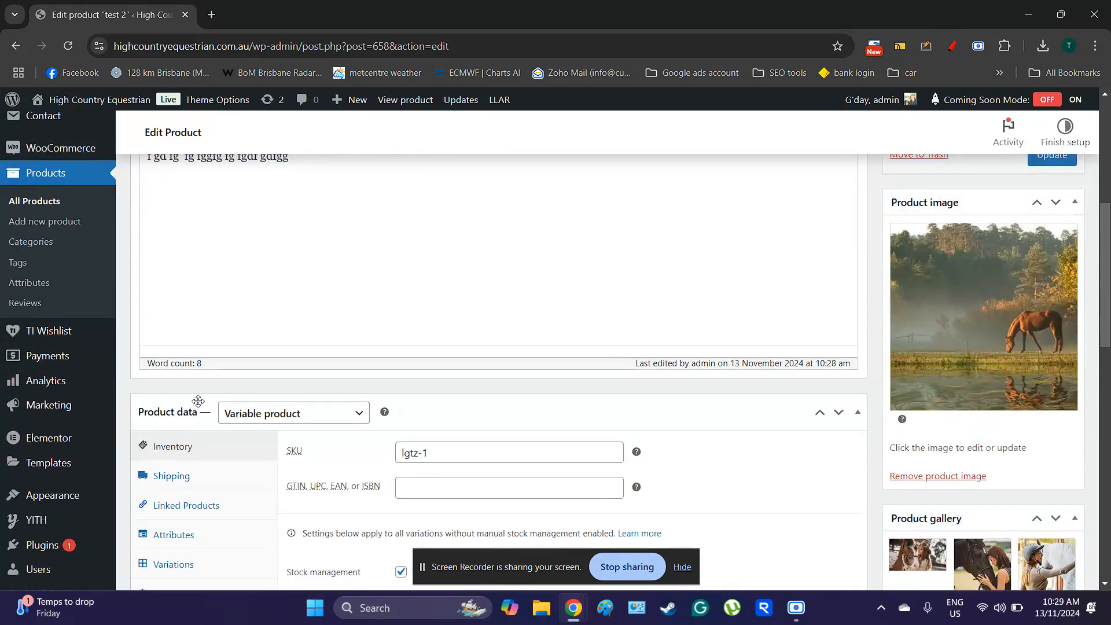
scroll(196, 403, up, 5)
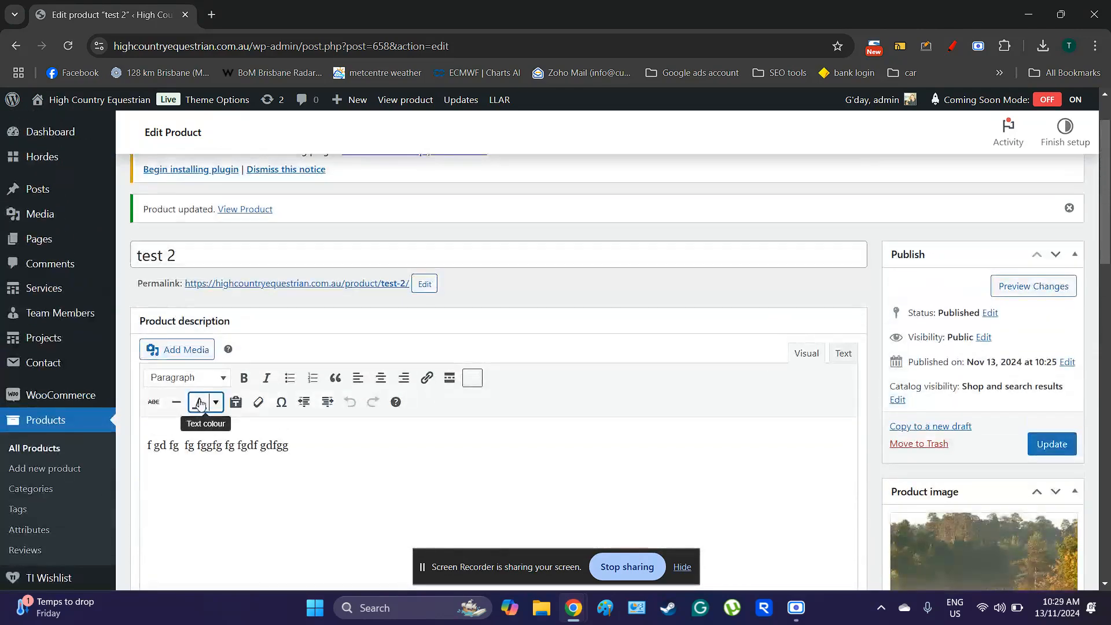
scroll(200, 404, down, 2)
scroll(200, 399, down, 1)
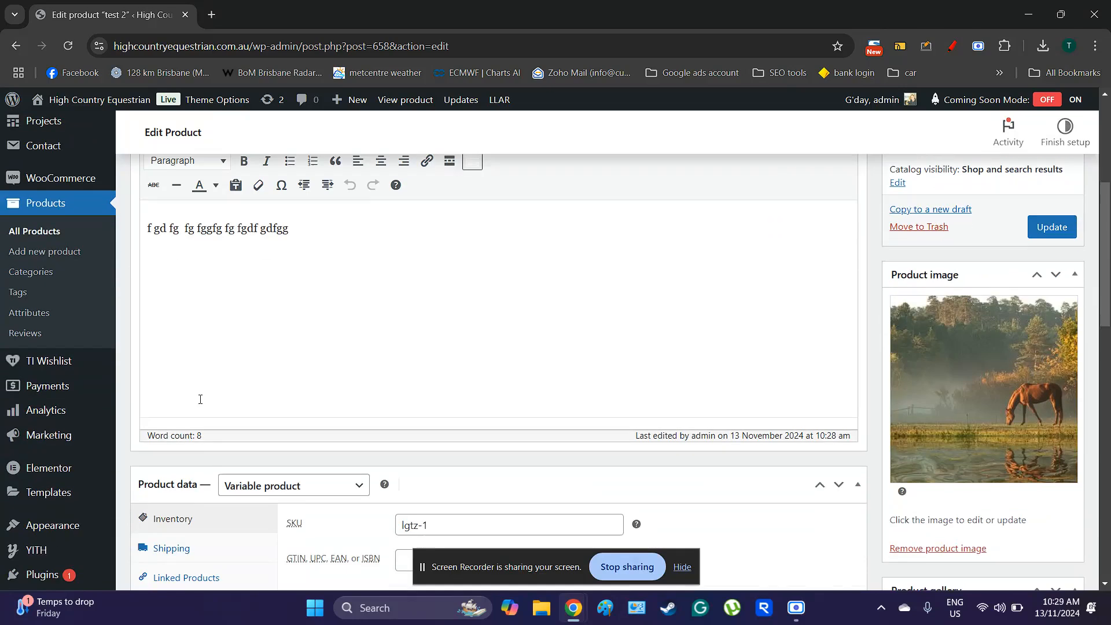
scroll(155, 320, up, 1)
Open the WooCommerce orders list and load the site's home page in a new browser tab
mouse_move(92, 251)
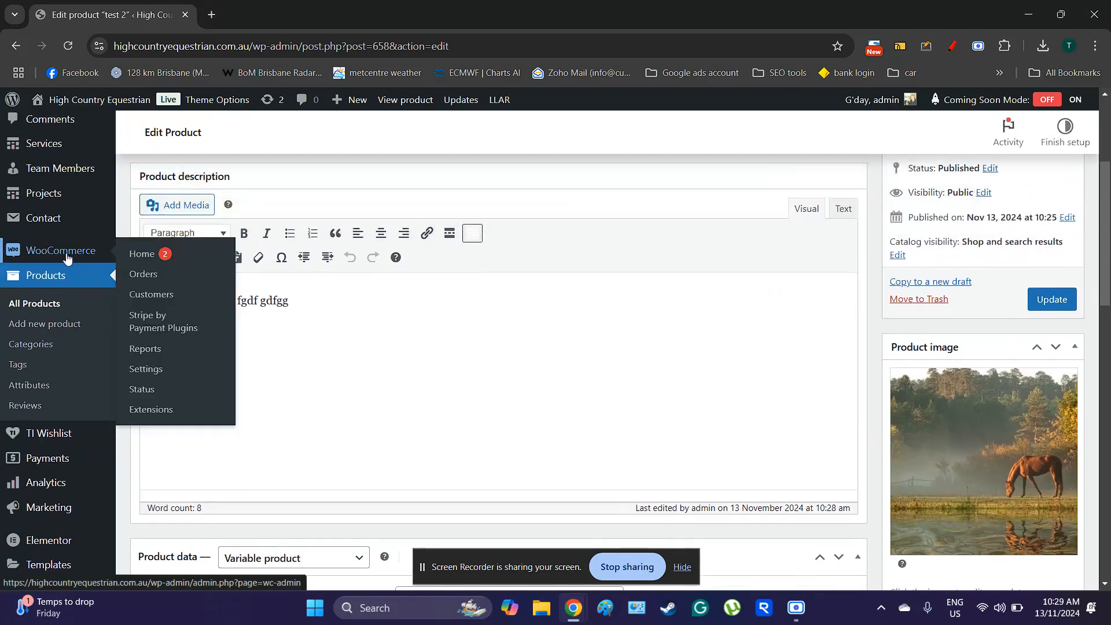
click(144, 276)
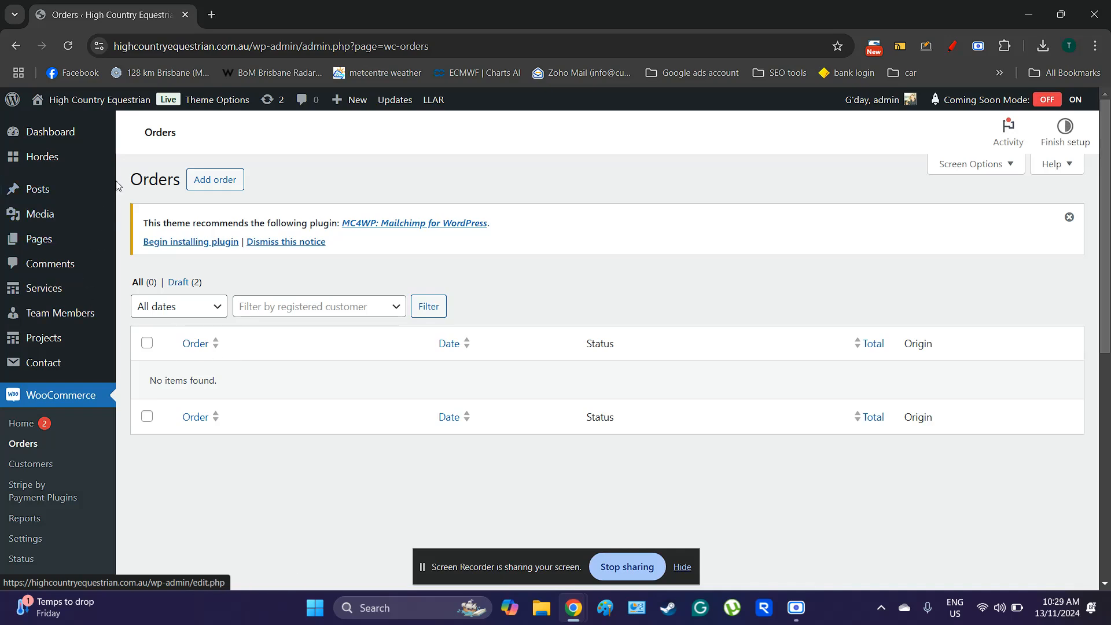
right_click(101, 100)
click(138, 116)
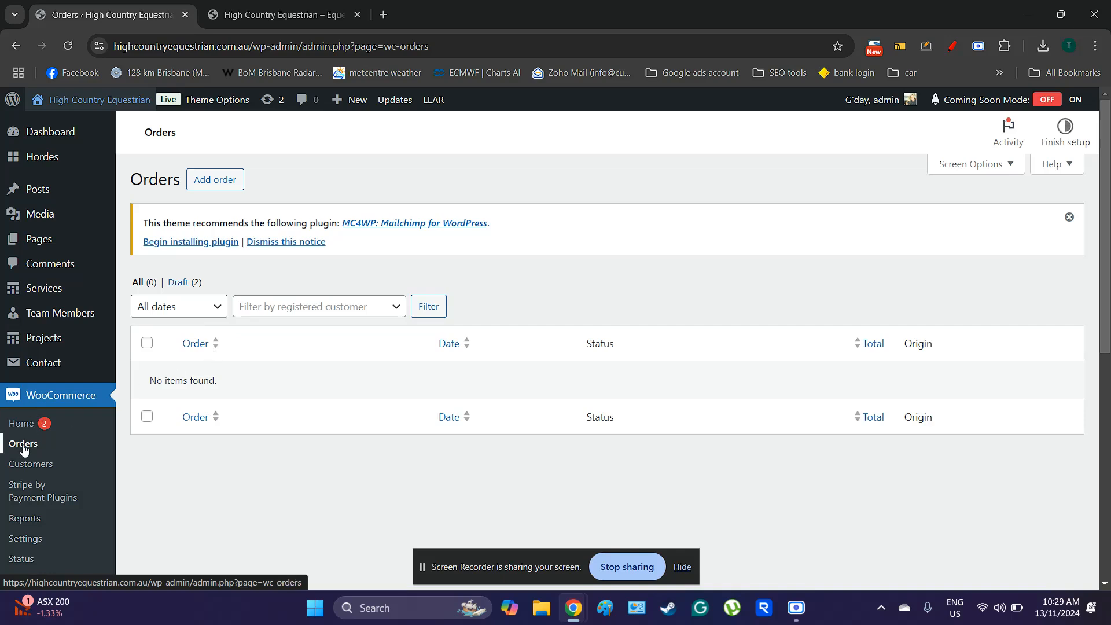
Look through the WooCommerce customers list and the sales report for the last 7 days, and return to the orders list
click(32, 465)
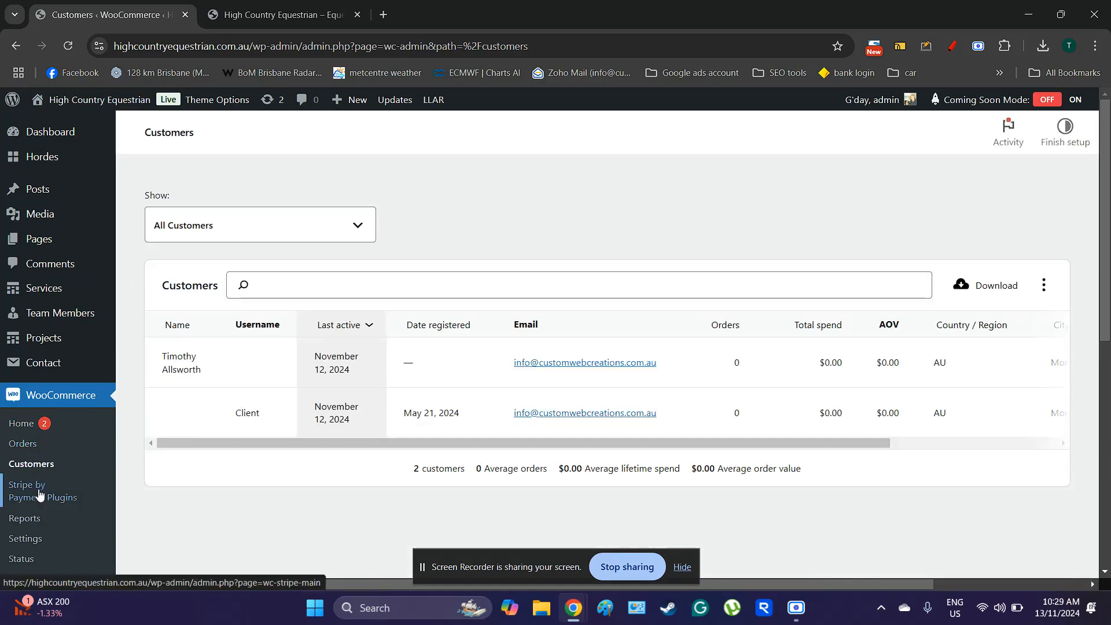
click(36, 519)
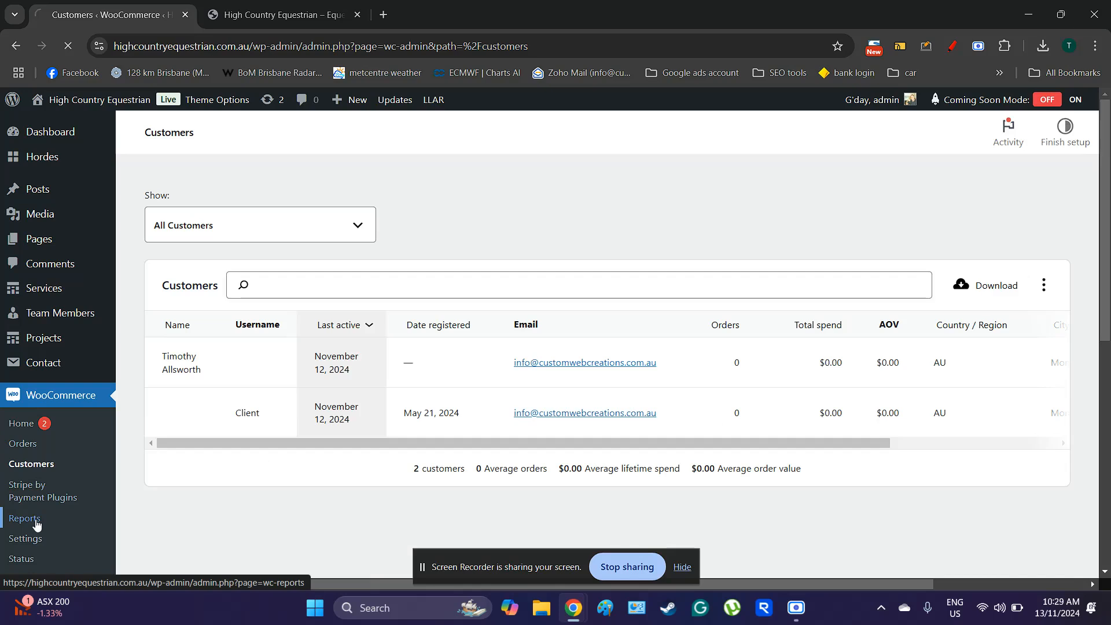
scroll(214, 440, down, 2)
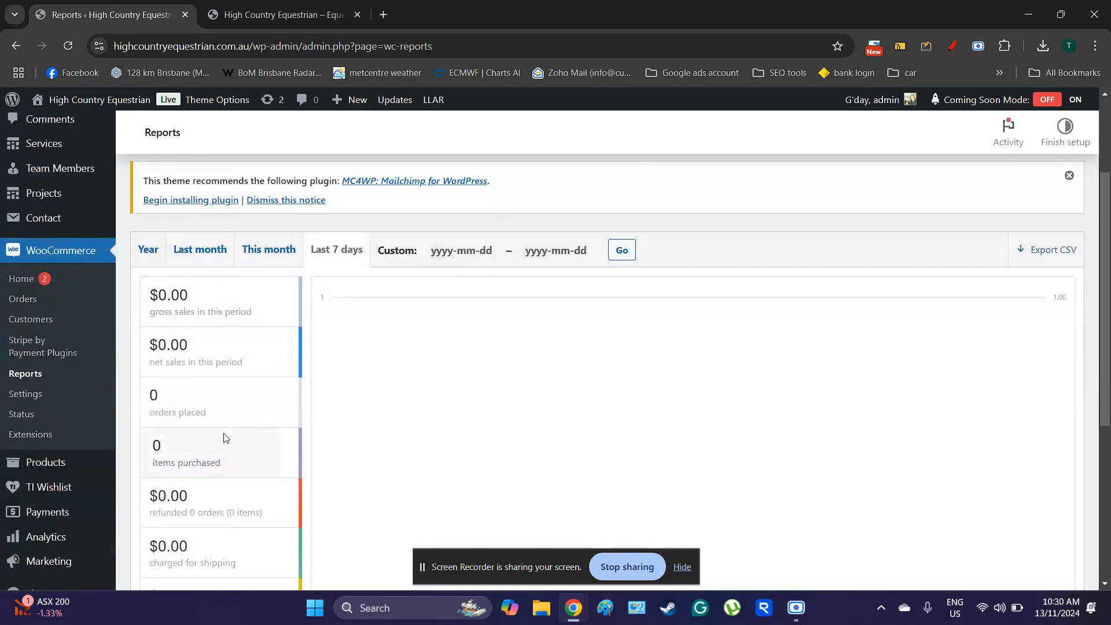
scroll(203, 436, up, 1)
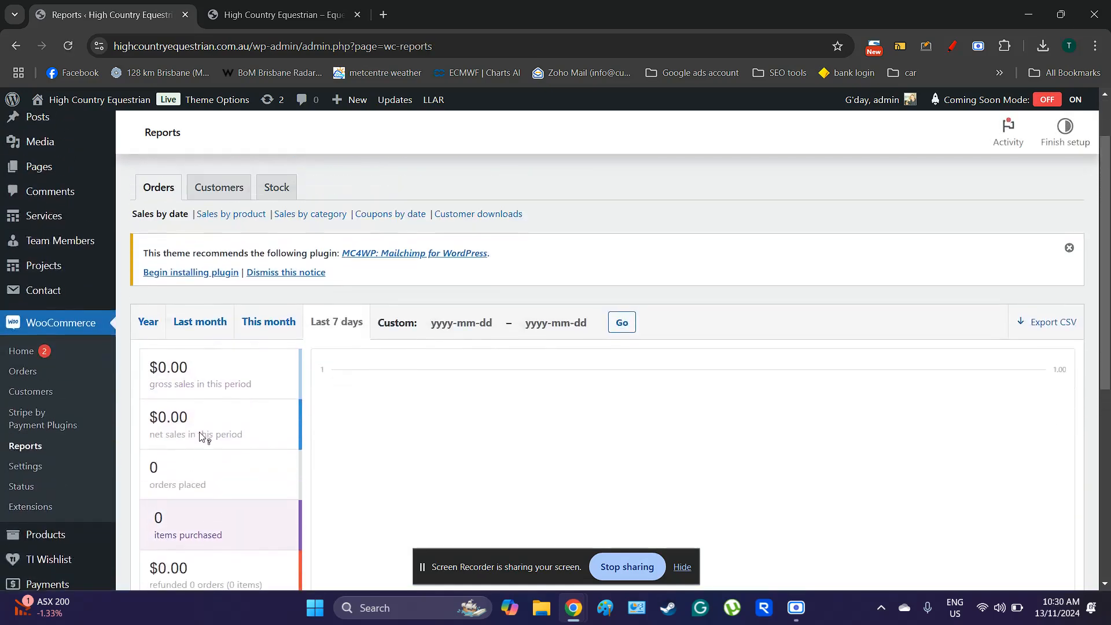
click(21, 373)
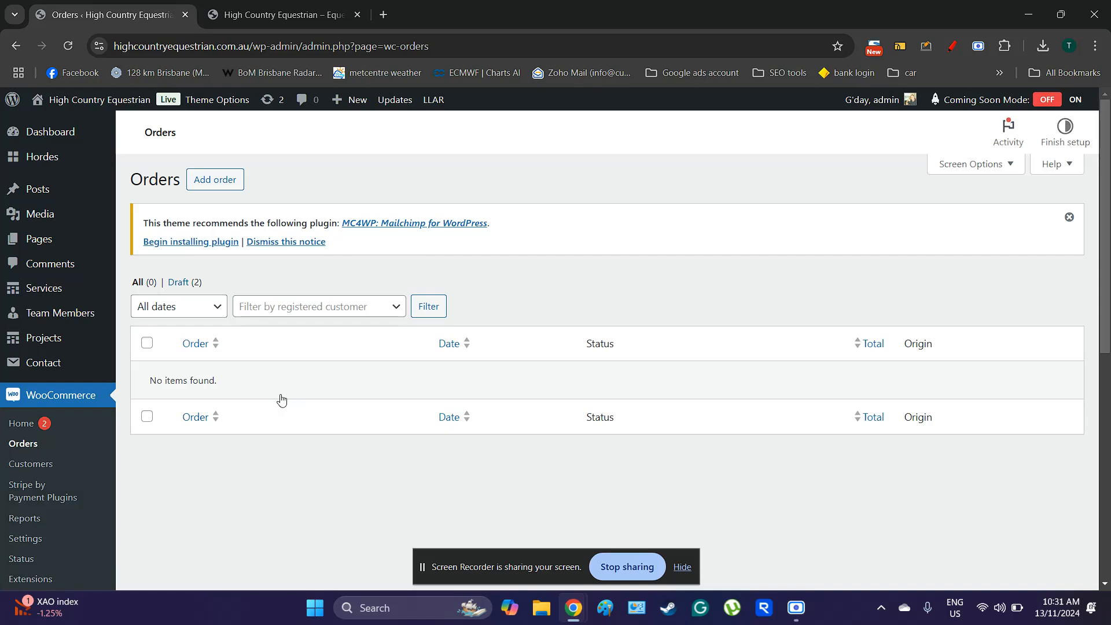
click(34, 446)
Open the shopping cart on the storefront and review its products and cart totals
click(272, 16)
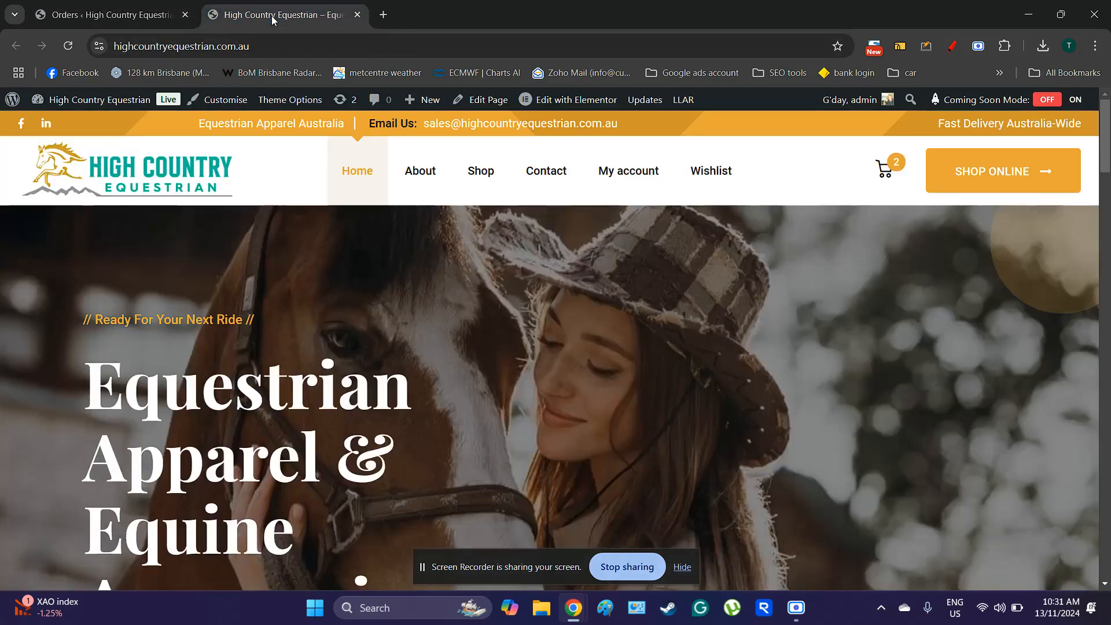
click(884, 175)
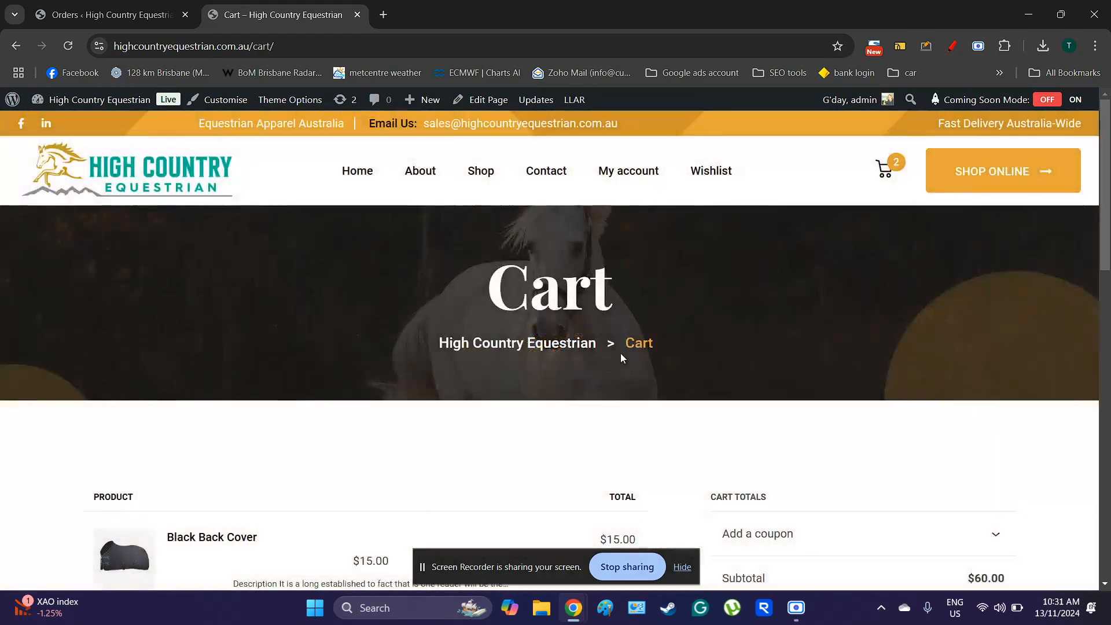
scroll(46, 394, down, 3)
scroll(40, 397, down, 5)
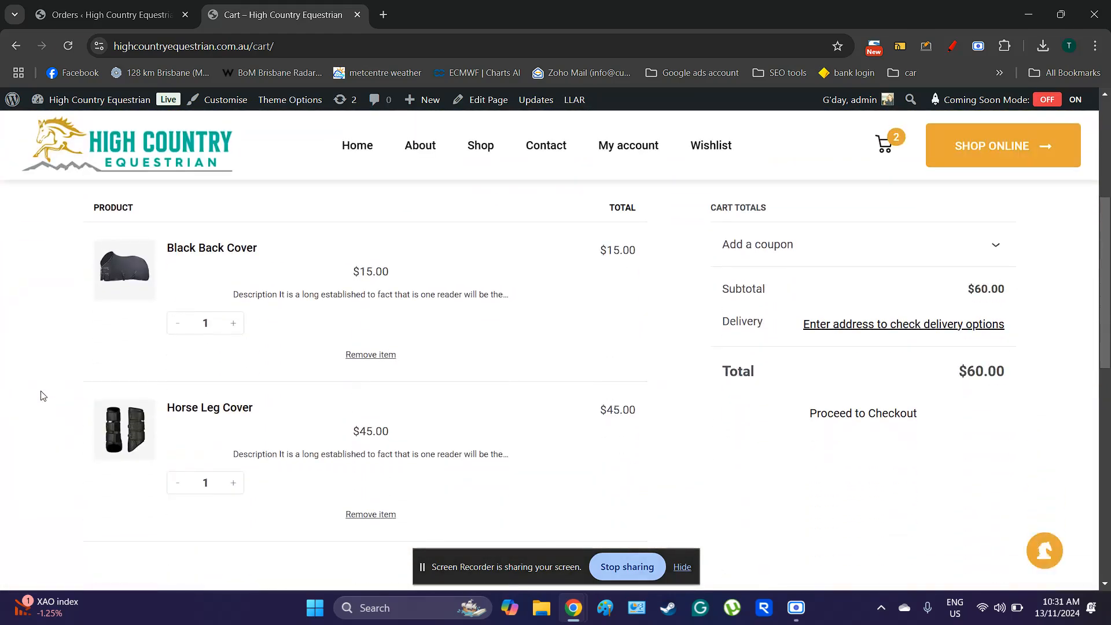
Review the cart's products and totals on the storefront and proceed to checkout
scroll(42, 395, down, 3)
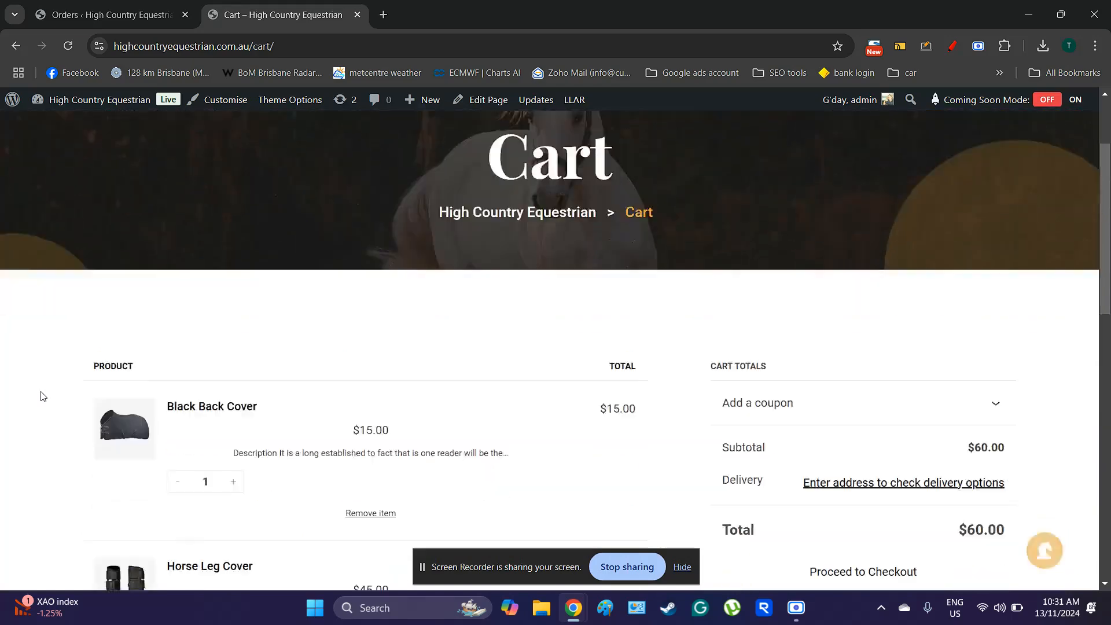
scroll(43, 396, up, 3)
scroll(42, 396, down, 4)
scroll(42, 396, up, 4)
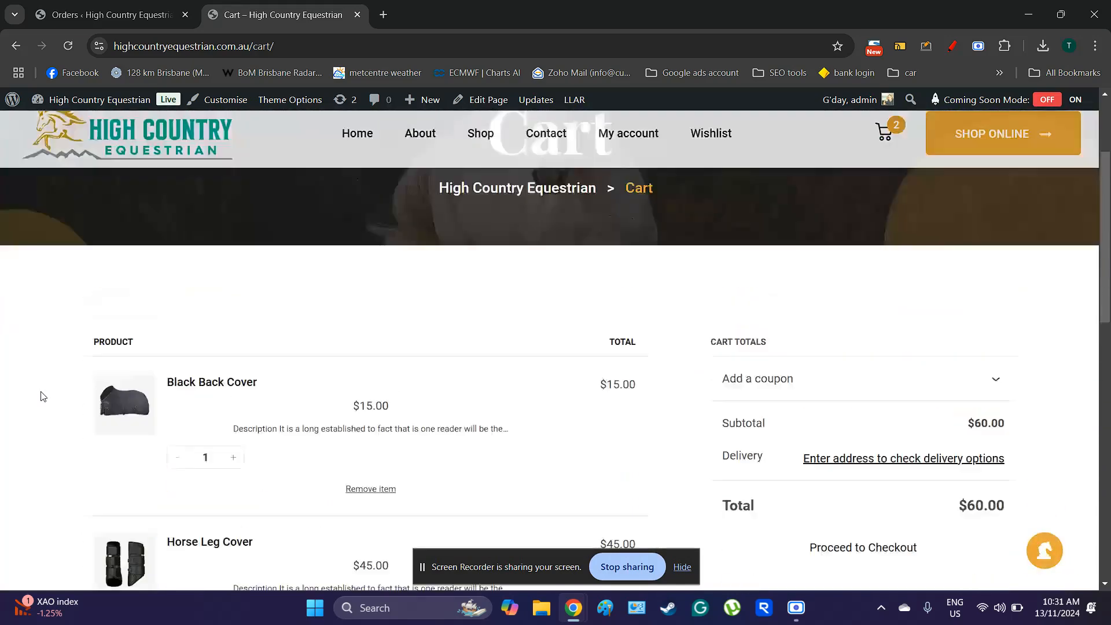
scroll(776, 304, down, 6)
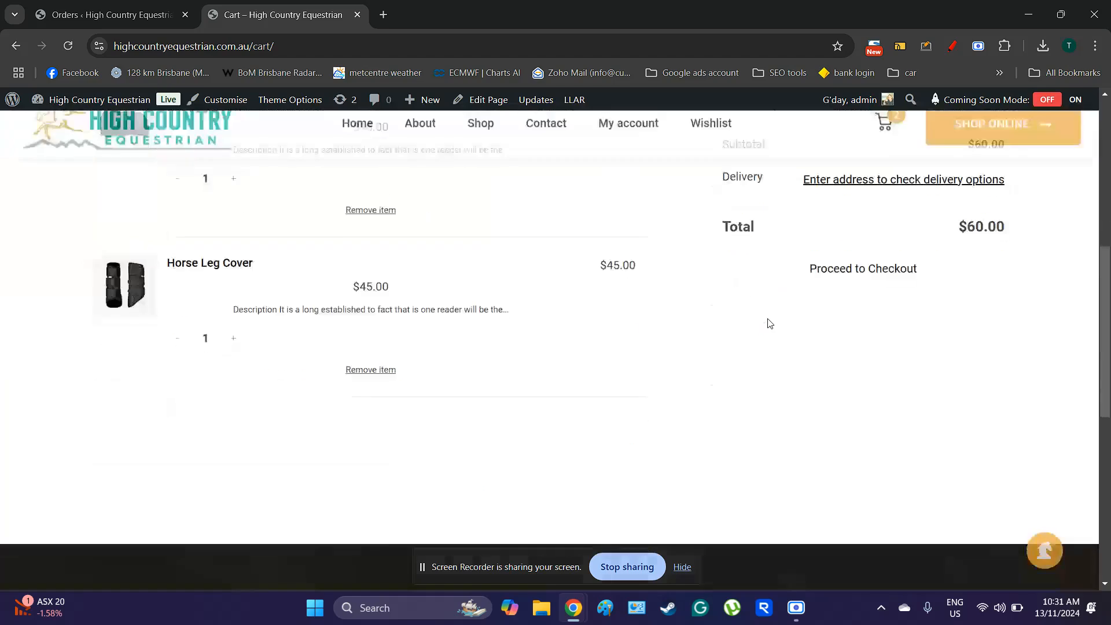
click(865, 269)
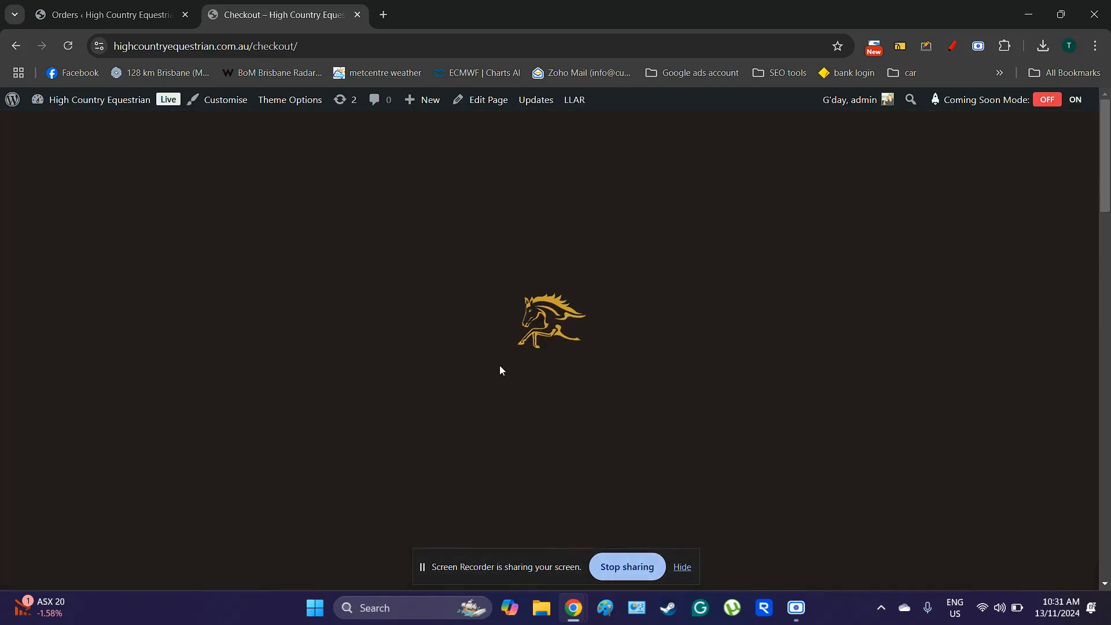
Fill in the checkout's shipping name, address and phone number from the first saved address suggestion
scroll(56, 408, down, 7)
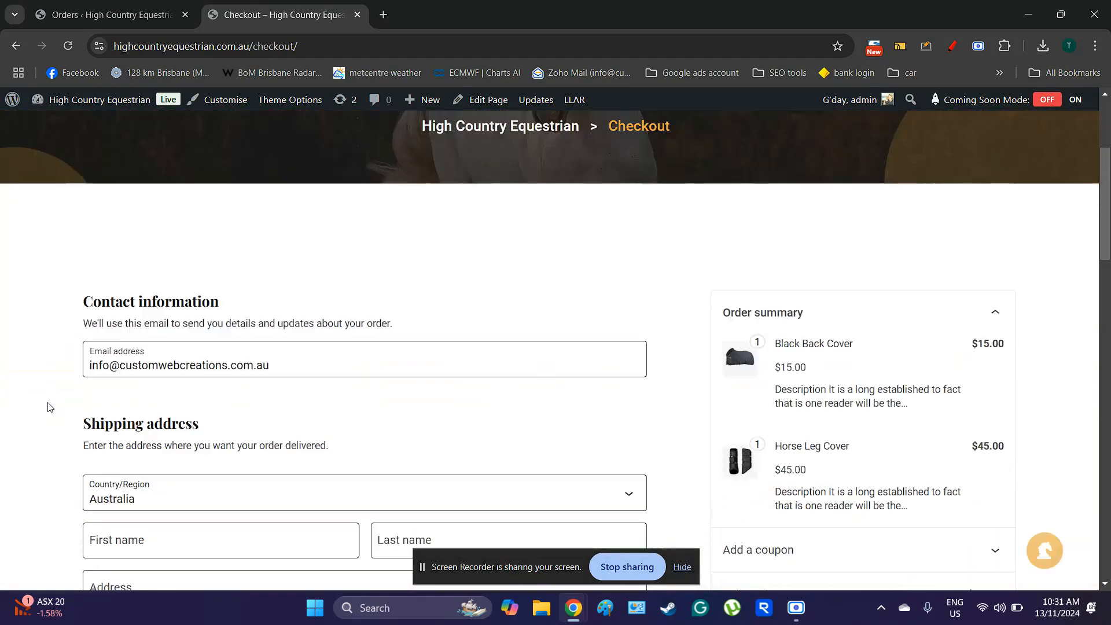
click(155, 328)
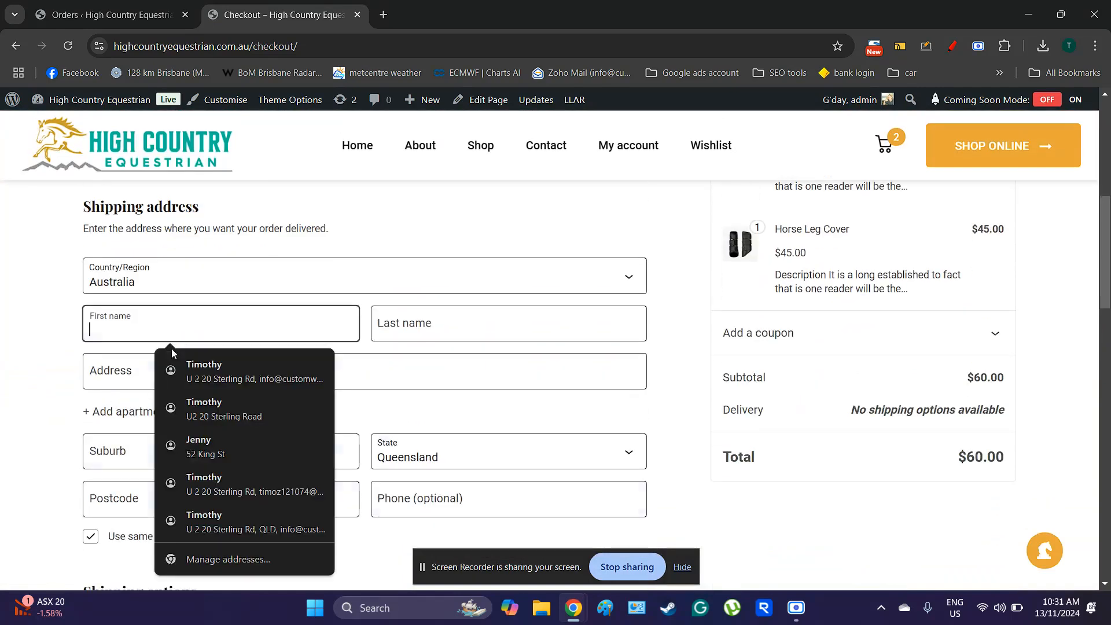
click(195, 368)
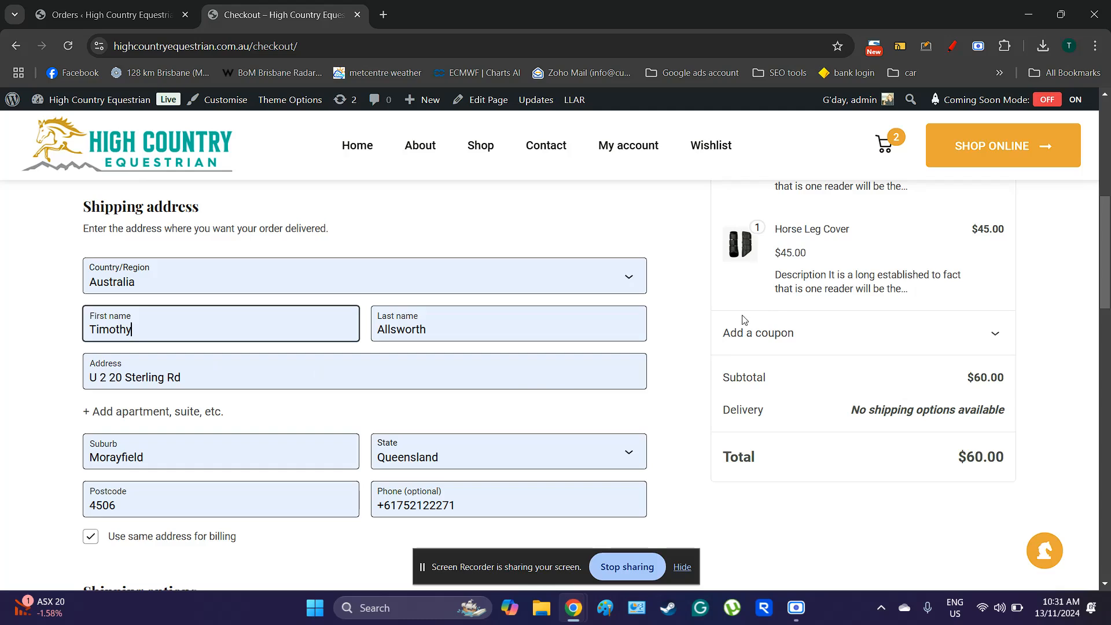
scroll(704, 405, down, 1)
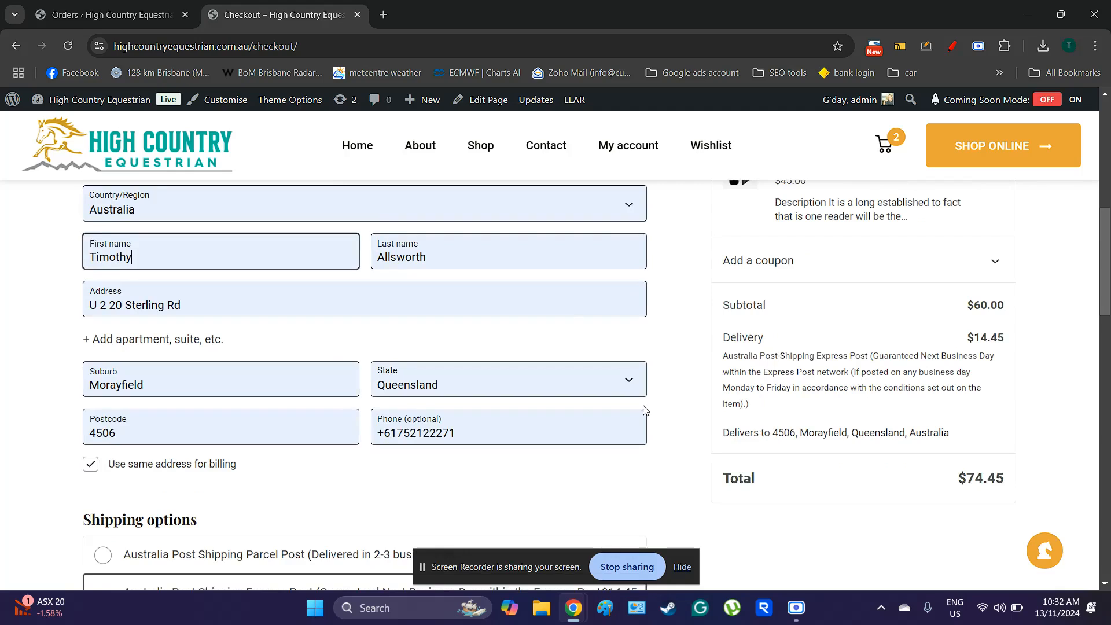
Choose Australia Post Parcel Post shipping, compare the delivery cost in the order summary, and switch back to Express Post
scroll(83, 414, down, 3)
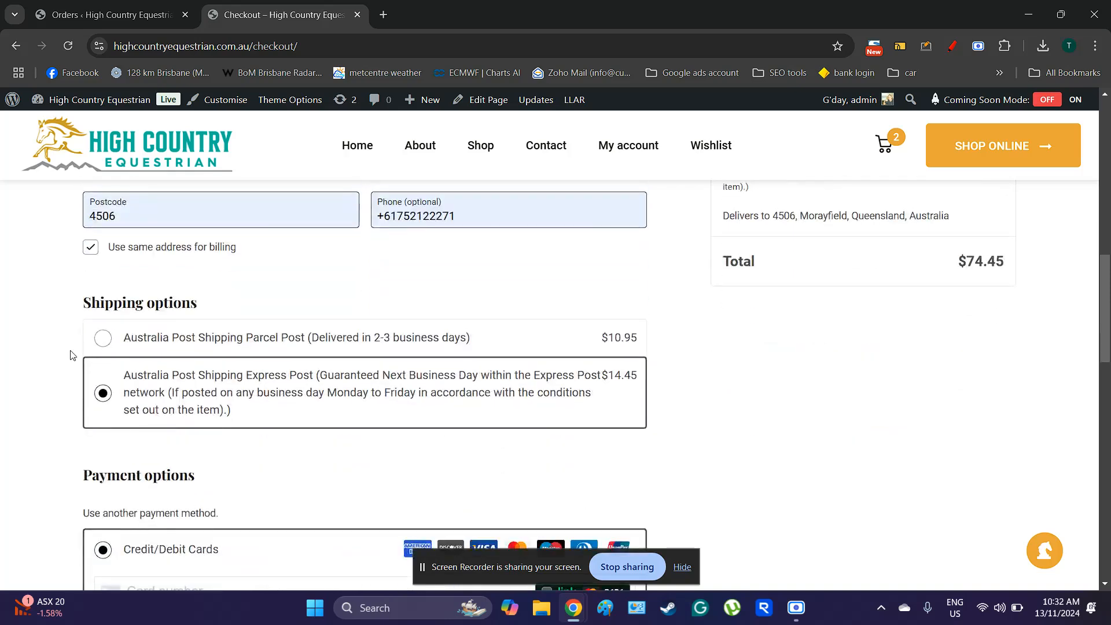
scroll(70, 355, up, 3)
scroll(12, 367, down, 3)
click(105, 345)
scroll(20, 353, up, 3)
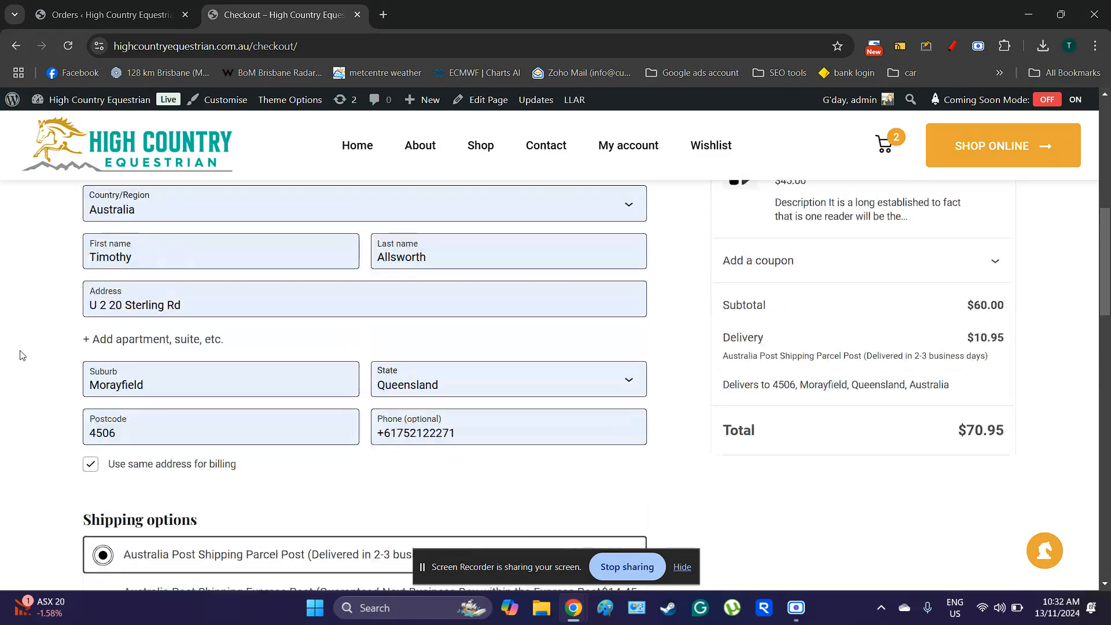
scroll(20, 354, down, 3)
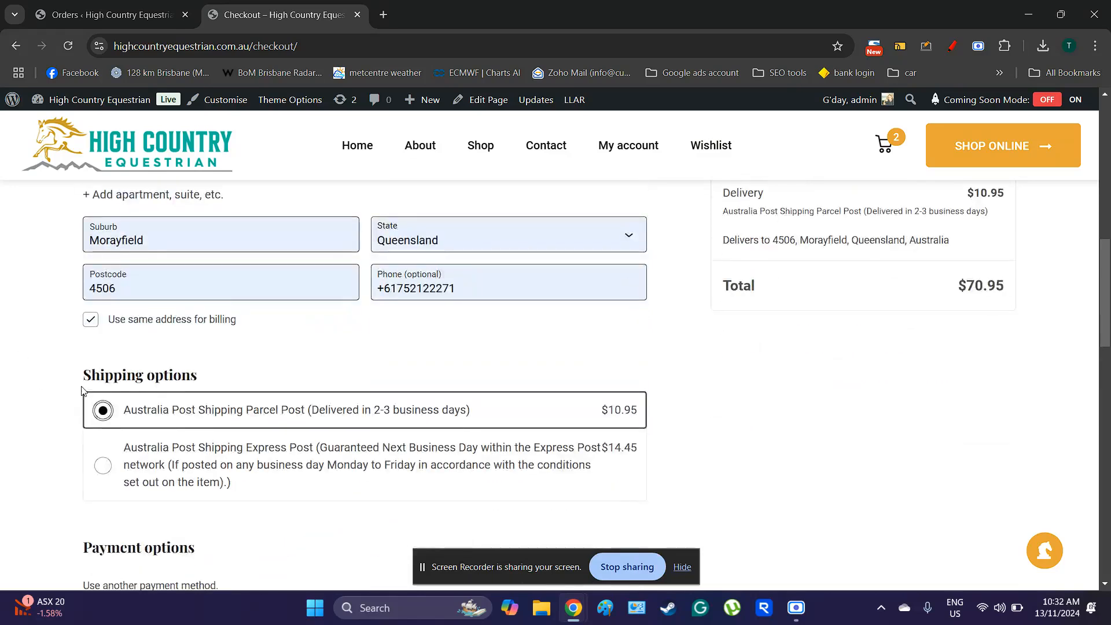
click(102, 466)
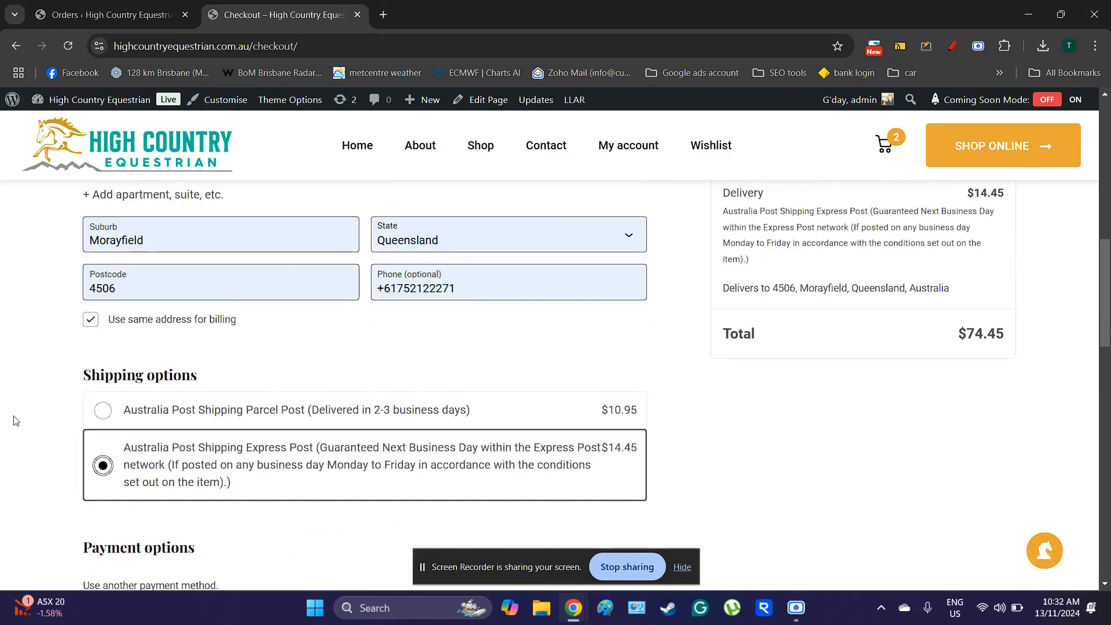
Look at the credit card and Afterpay payment options, and select Zip as the payment method
scroll(17, 424, down, 5)
scroll(15, 420, down, 1)
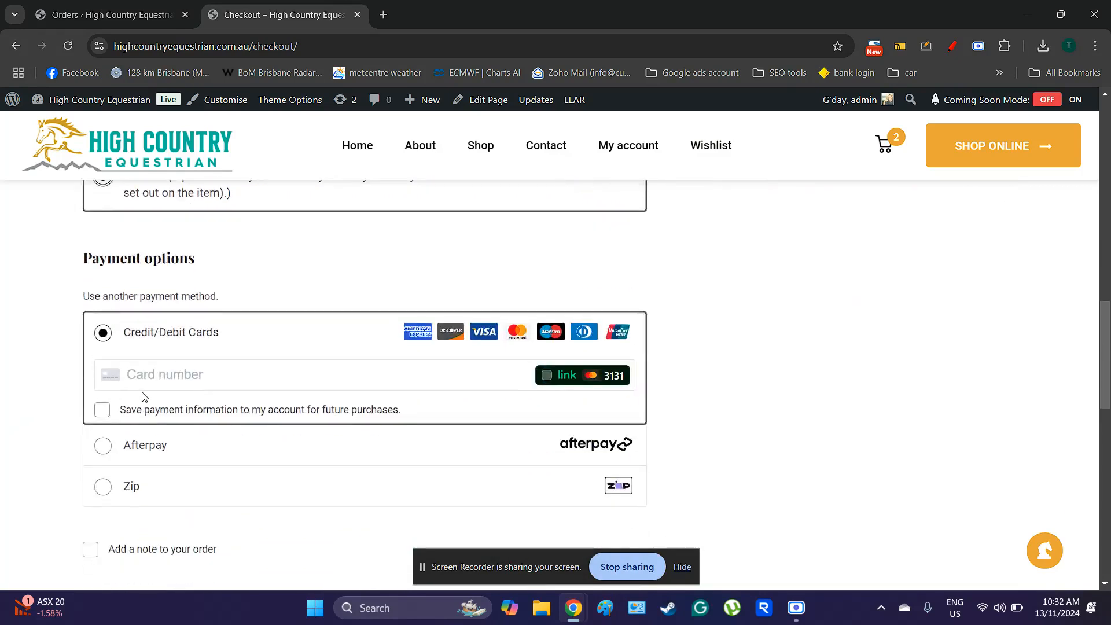
click(166, 380)
click(7, 382)
click(102, 445)
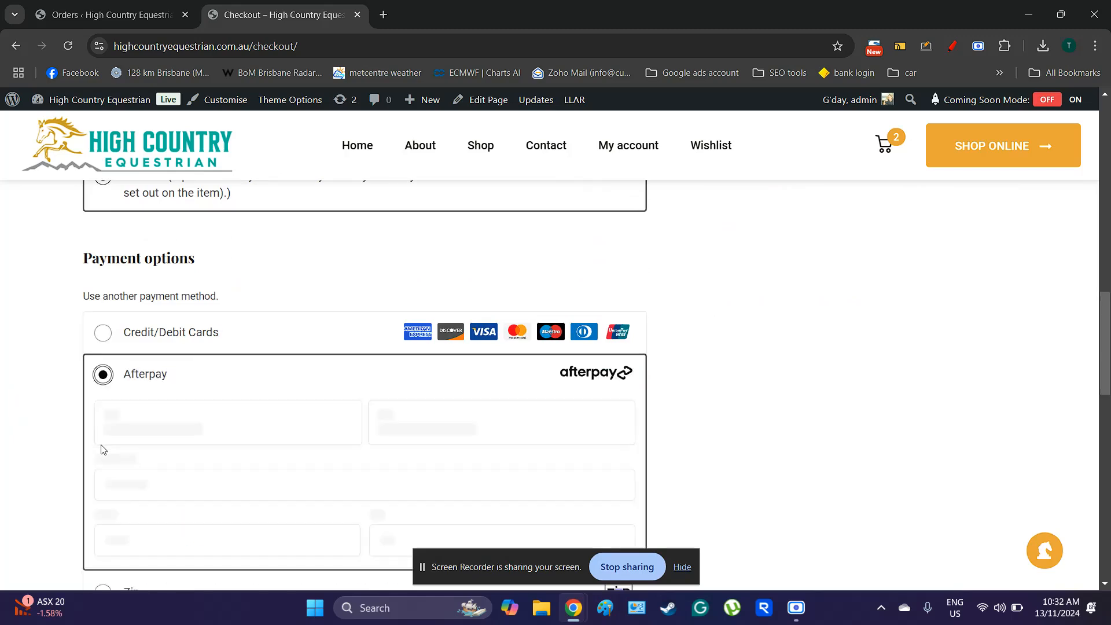
scroll(17, 420, down, 3)
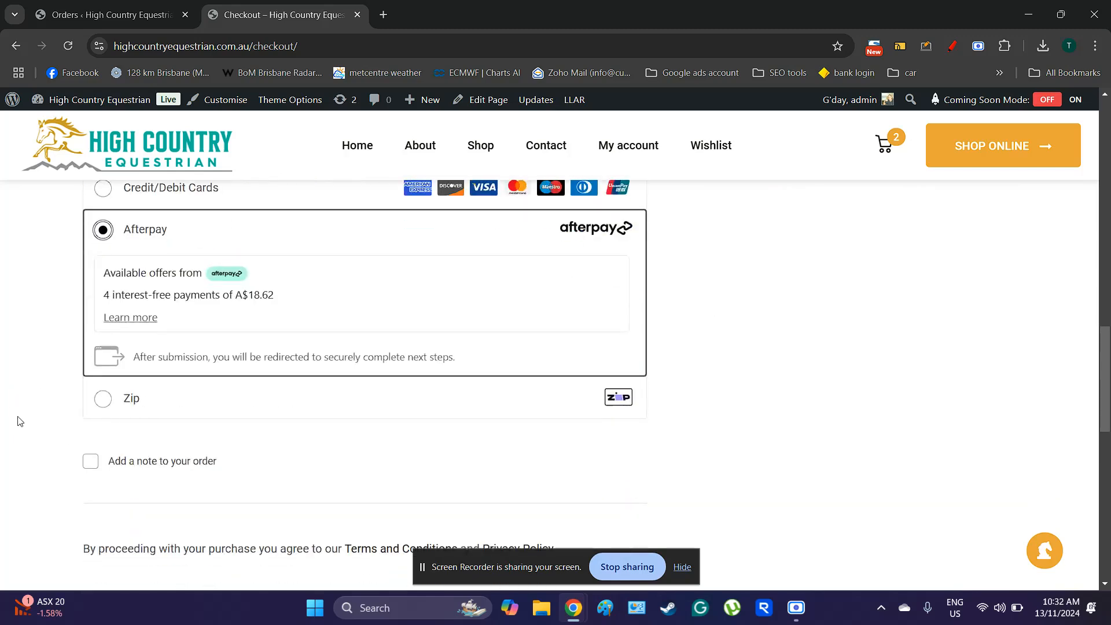
click(104, 400)
scroll(43, 421, down, 5)
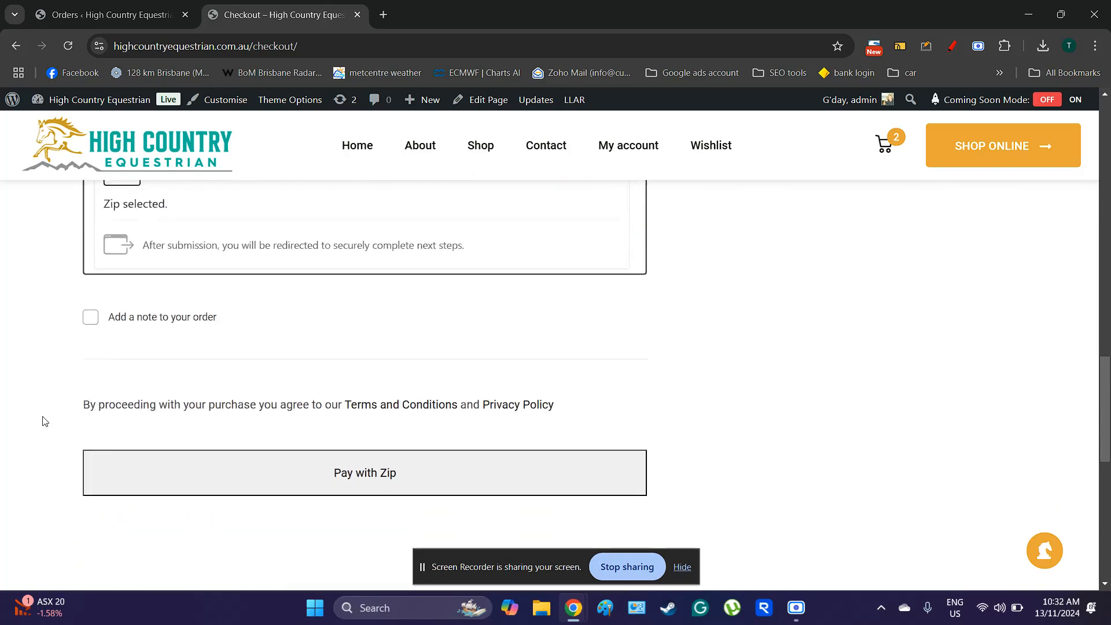
Review the checkout page from the contact information and order summary through the shipping and payment options to the pay button
scroll(43, 421, up, 6)
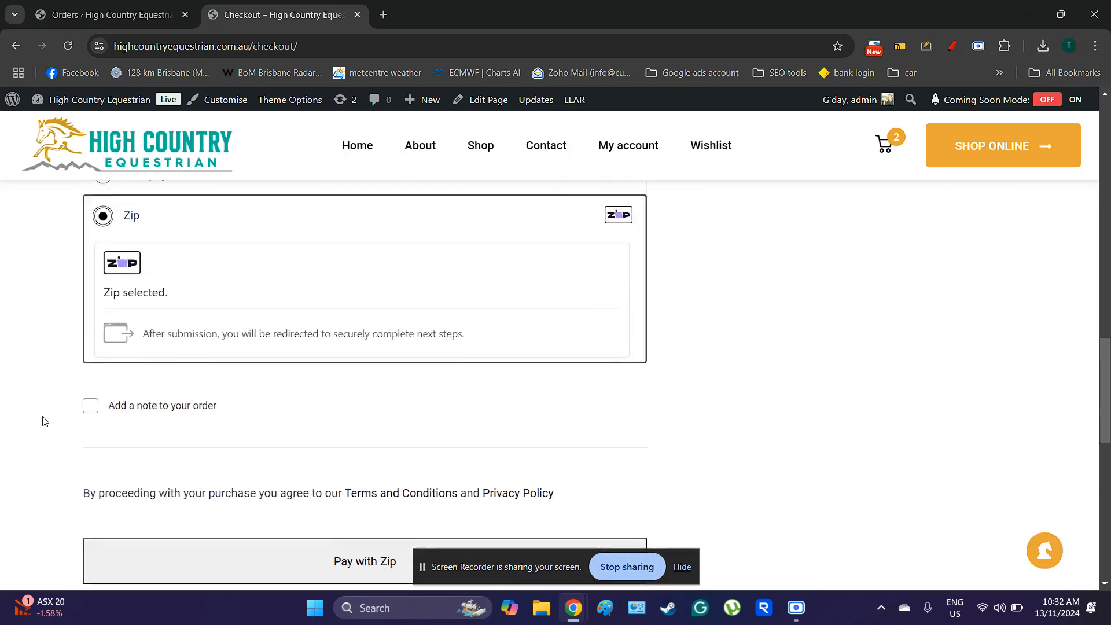
scroll(44, 420, up, 9)
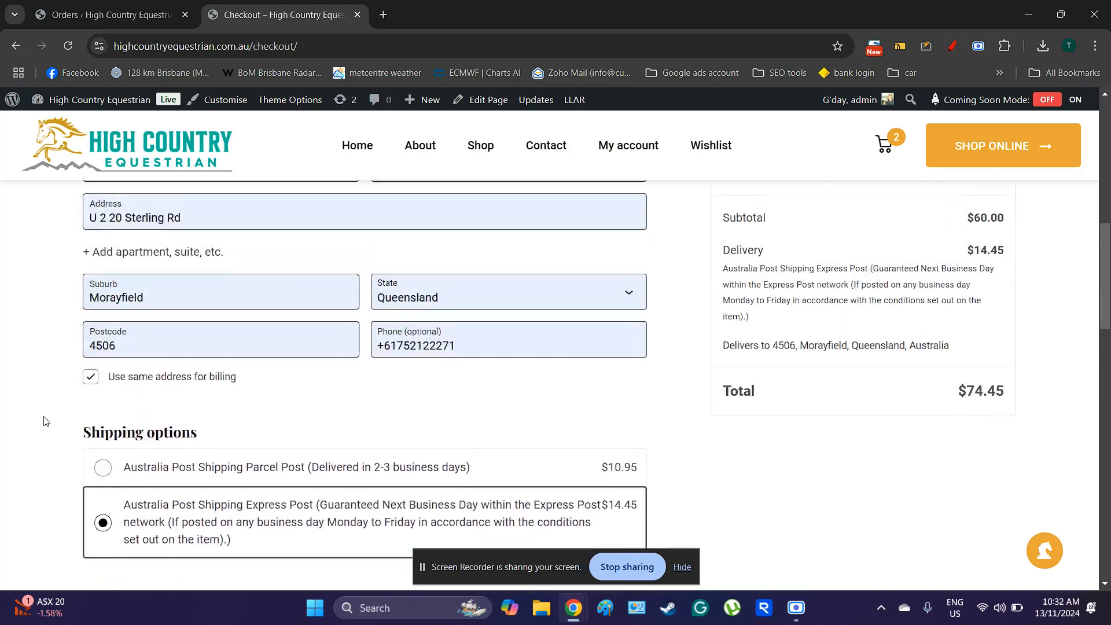
scroll(44, 421, up, 8)
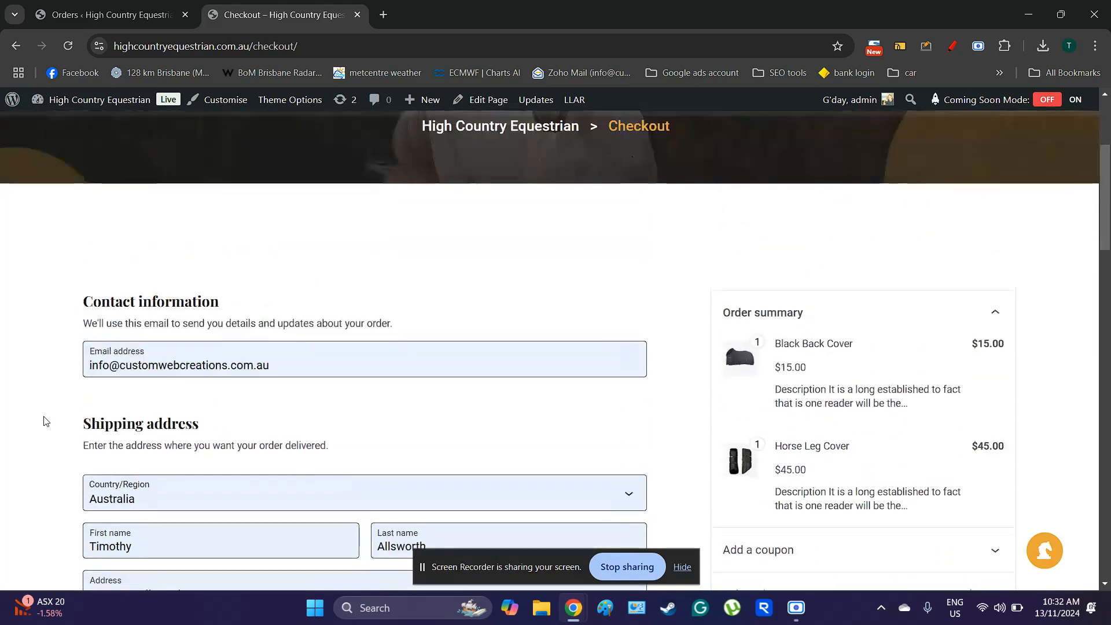
scroll(46, 421, down, 6)
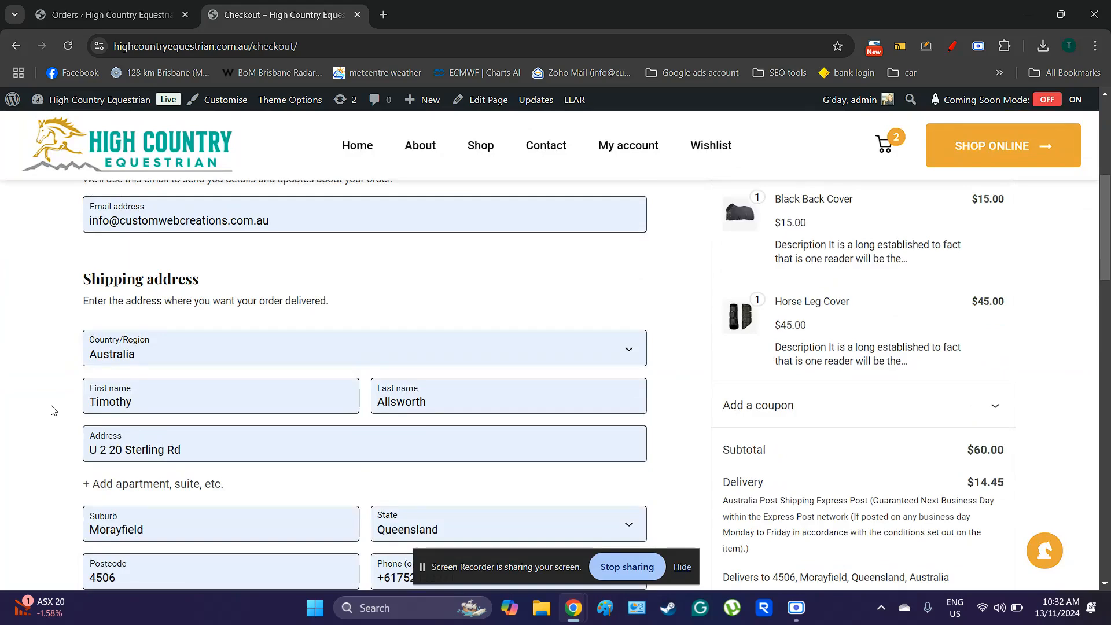
scroll(52, 410, down, 5)
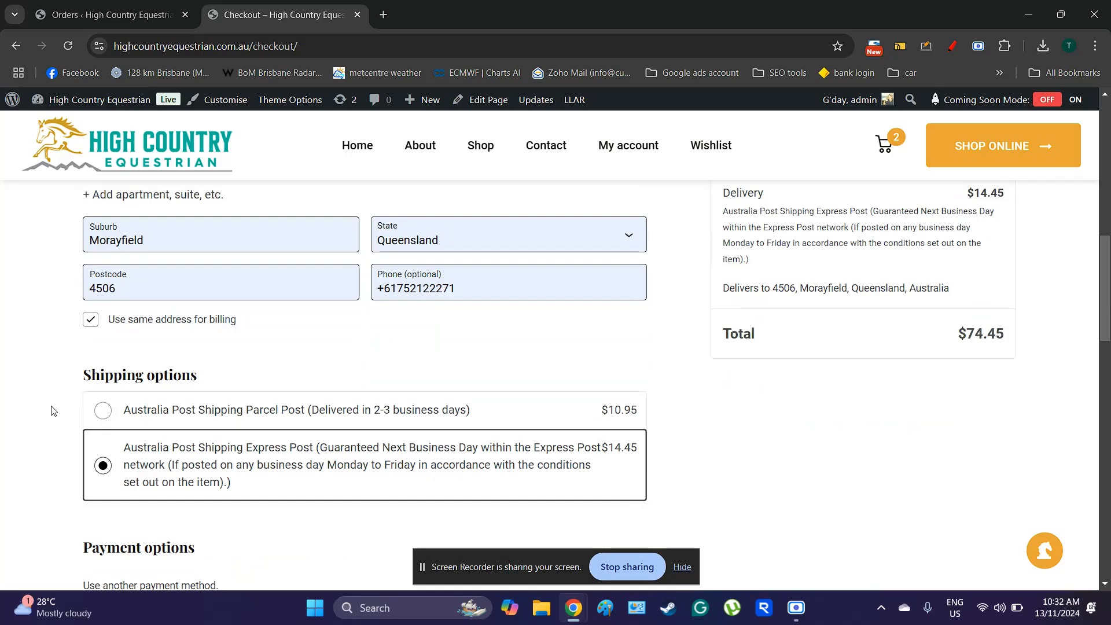
scroll(52, 410, down, 5)
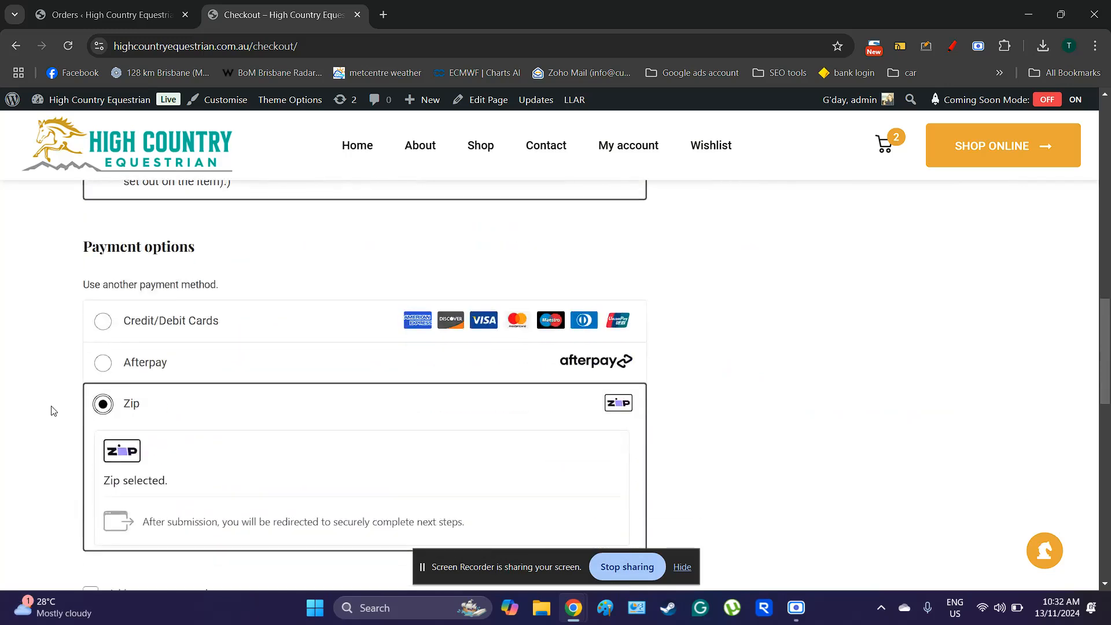
scroll(52, 410, down, 1)
scroll(52, 410, down, 2)
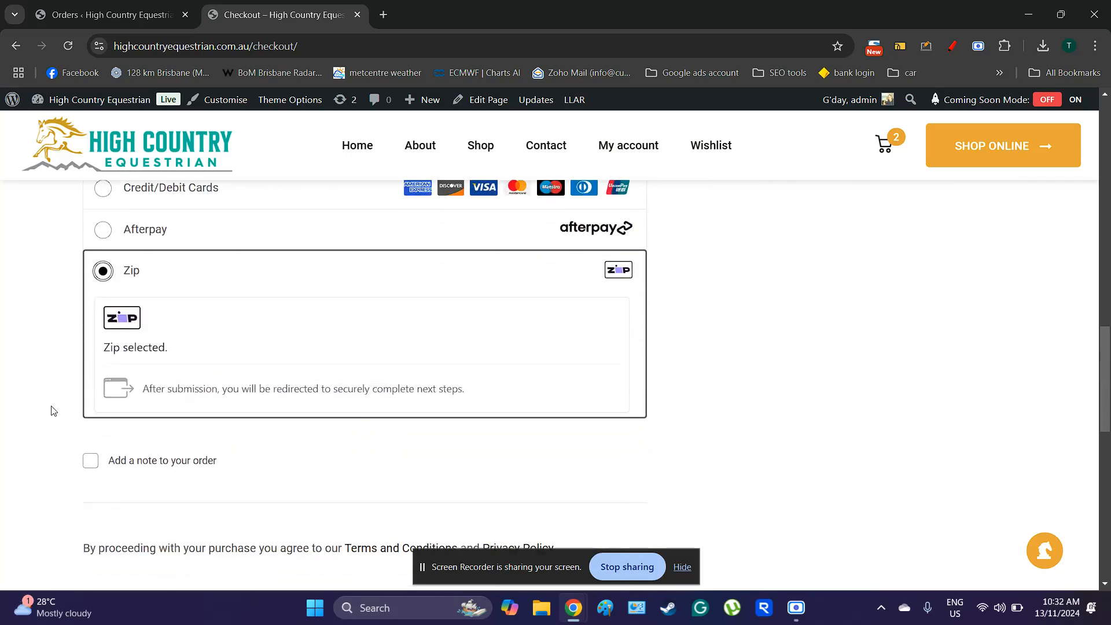
scroll(52, 410, up, 1)
scroll(52, 410, down, 2)
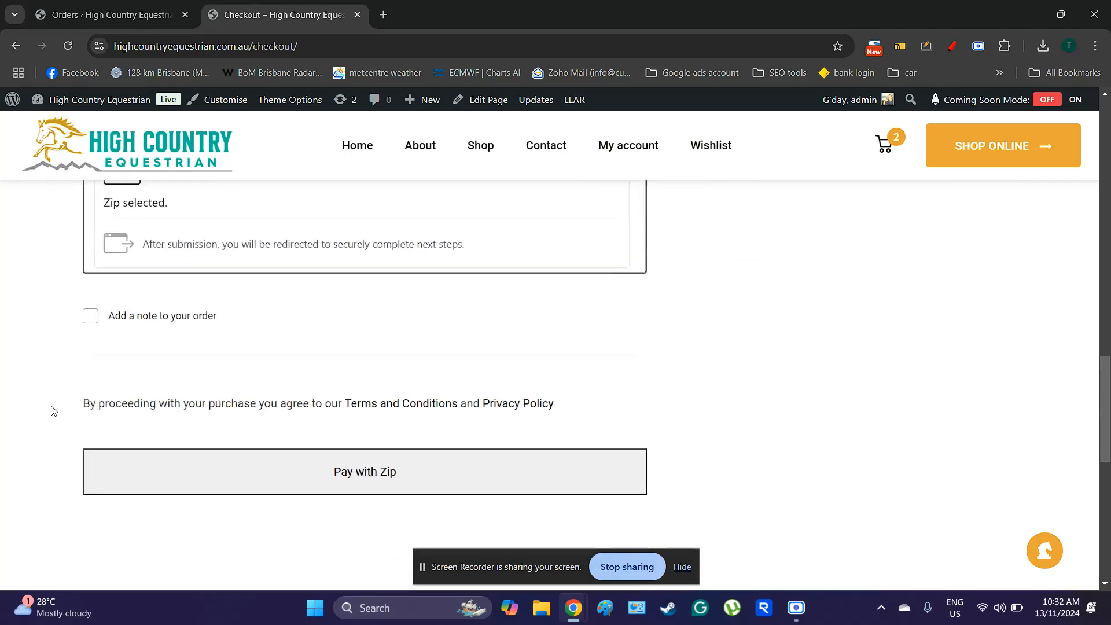
scroll(52, 410, up, 7)
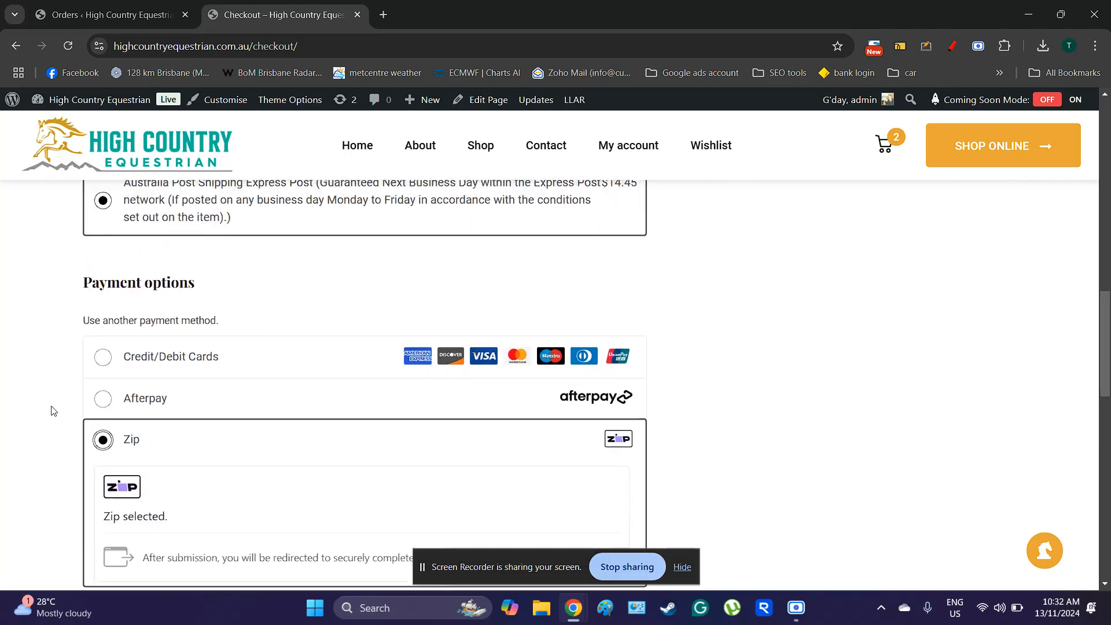
scroll(53, 410, up, 8)
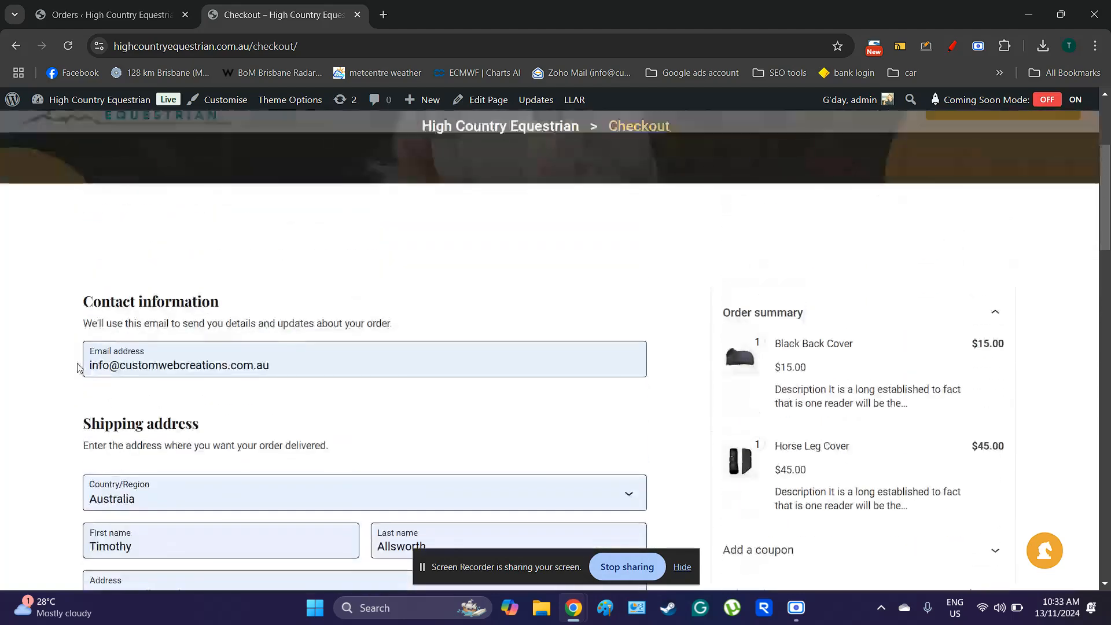
Switch briefly to the WooCommerce orders list and return to the header of the storefront checkout page
click(110, 15)
click(272, 14)
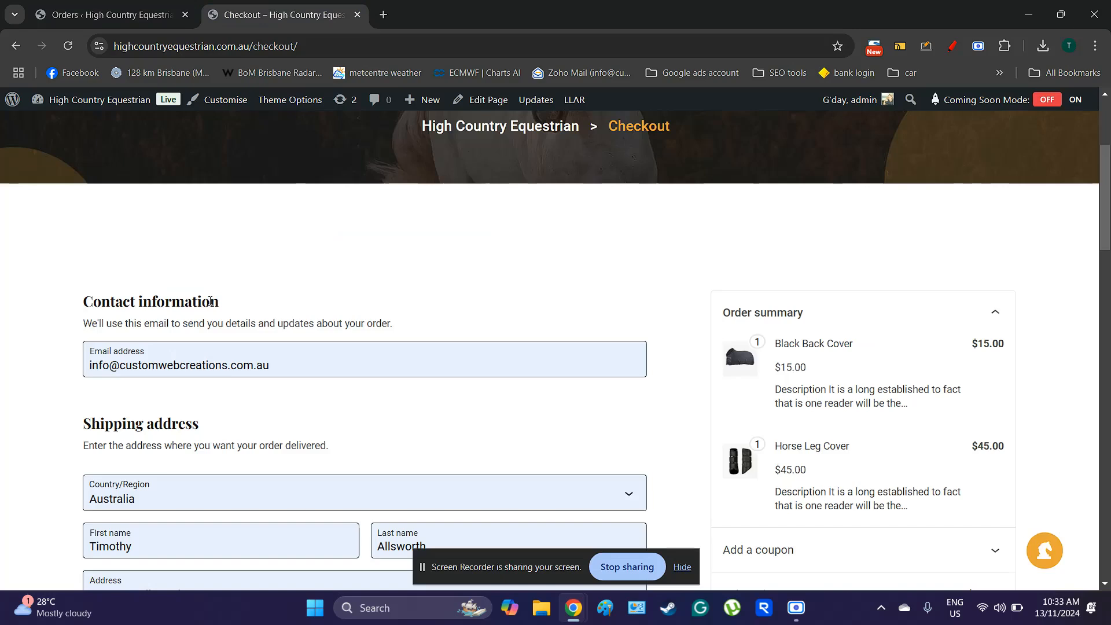
scroll(210, 301, up, 4)
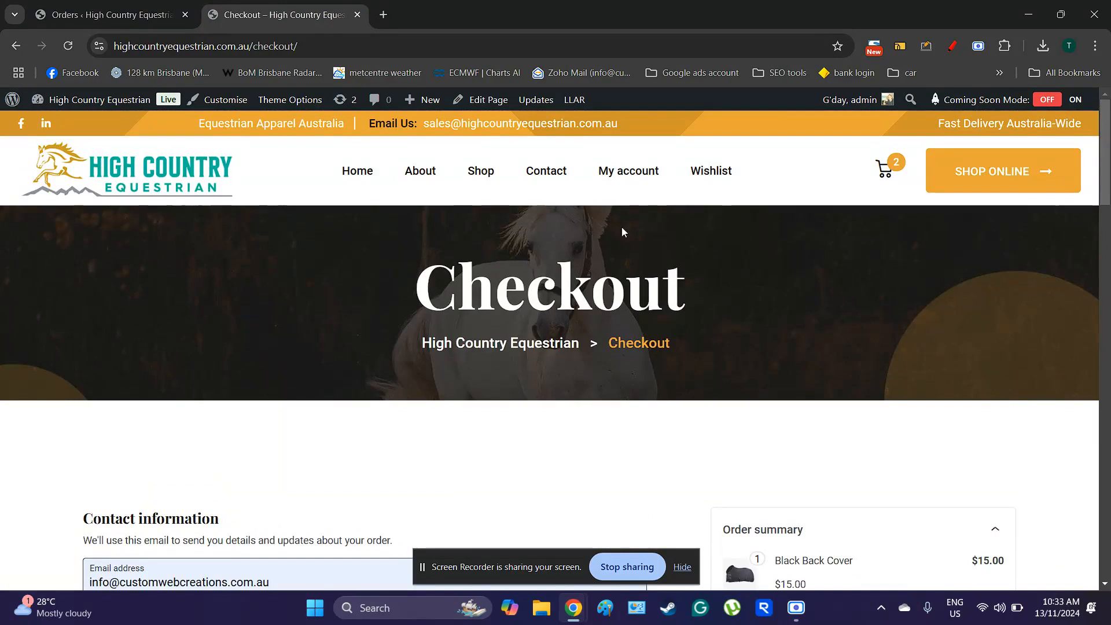